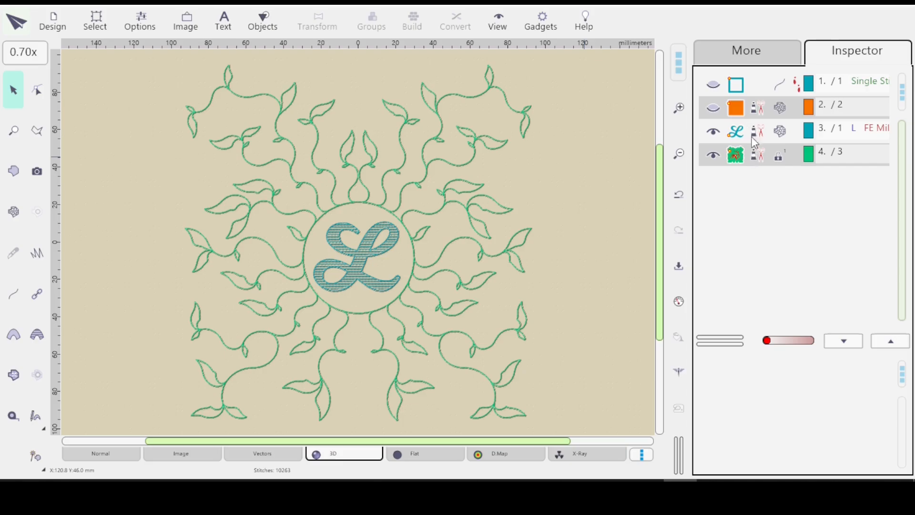
Show the orange mesh to compare it with the green vine design, and hide it again.
{"action": "left_click", "coordinate": [772, 110]}
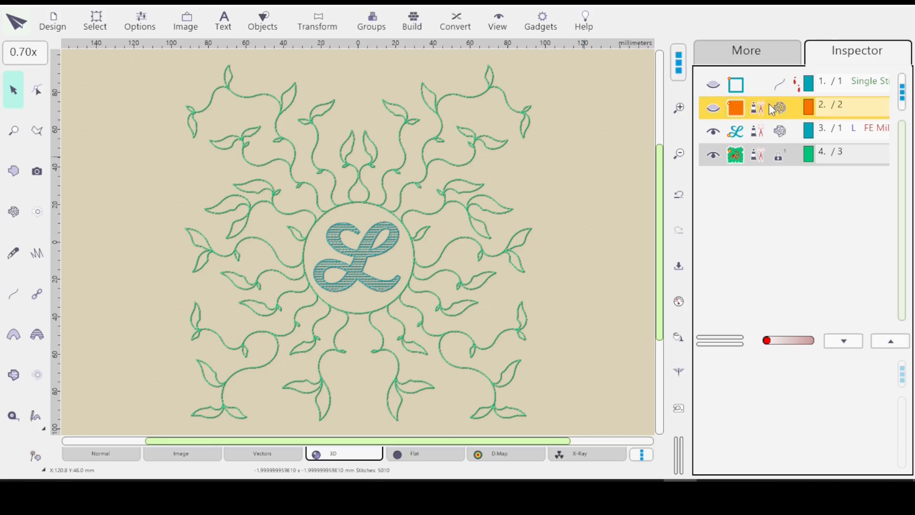
{"action": "left_click", "coordinate": [714, 113]}
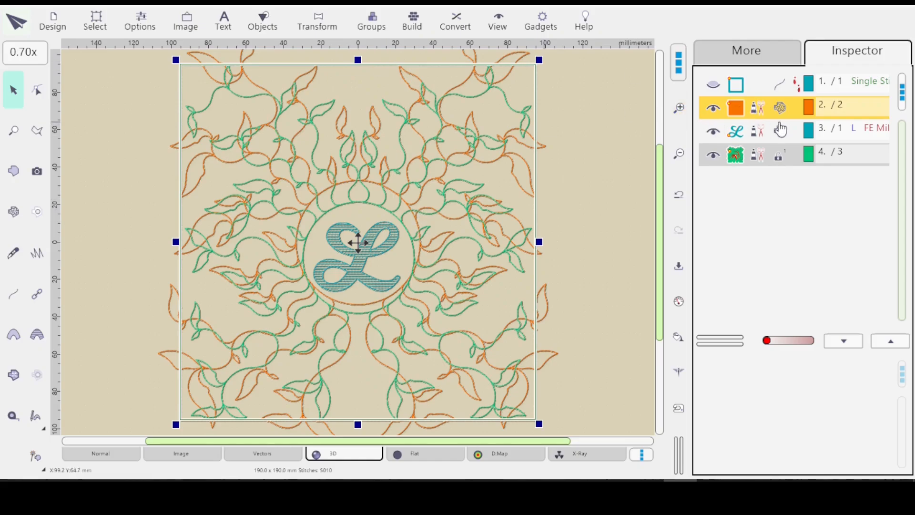
{"action": "left_click", "coordinate": [763, 161]}
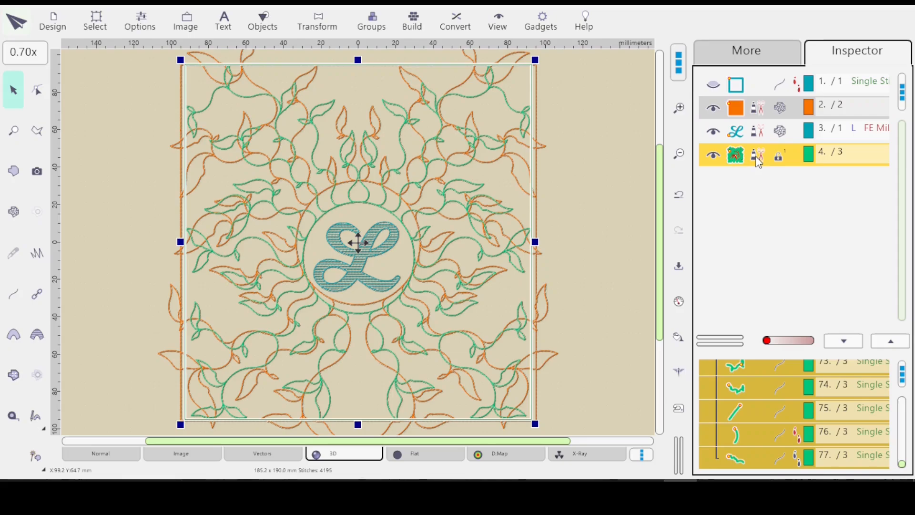
{"action": "left_click", "coordinate": [714, 114]}
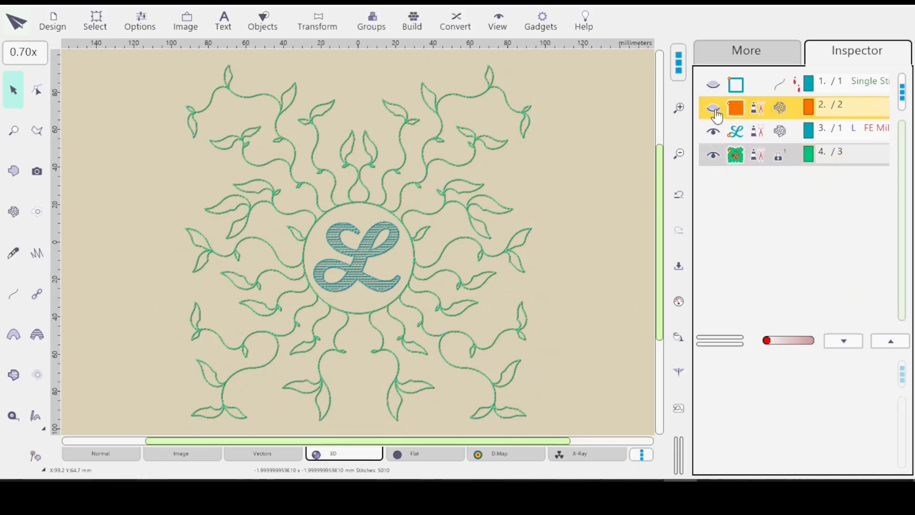
{"action": "left_click", "coordinate": [759, 156]}
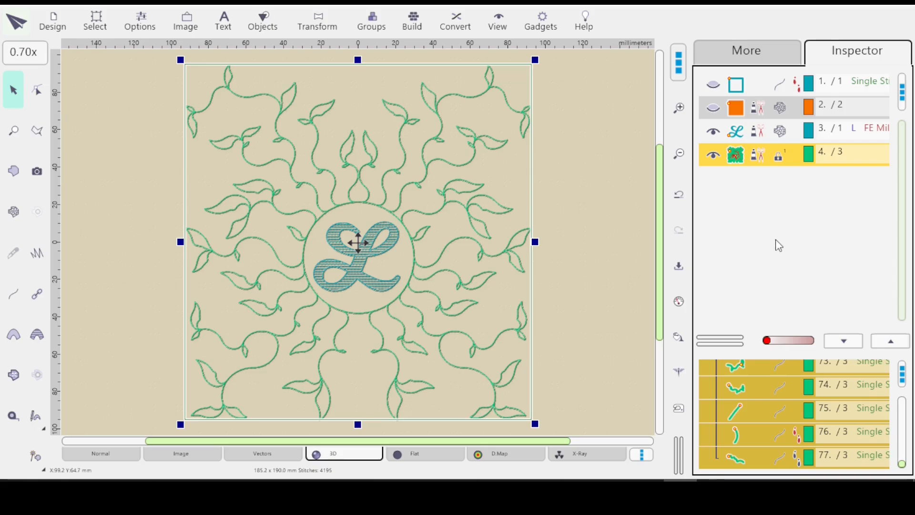
{"action": "left_click", "coordinate": [776, 114]}
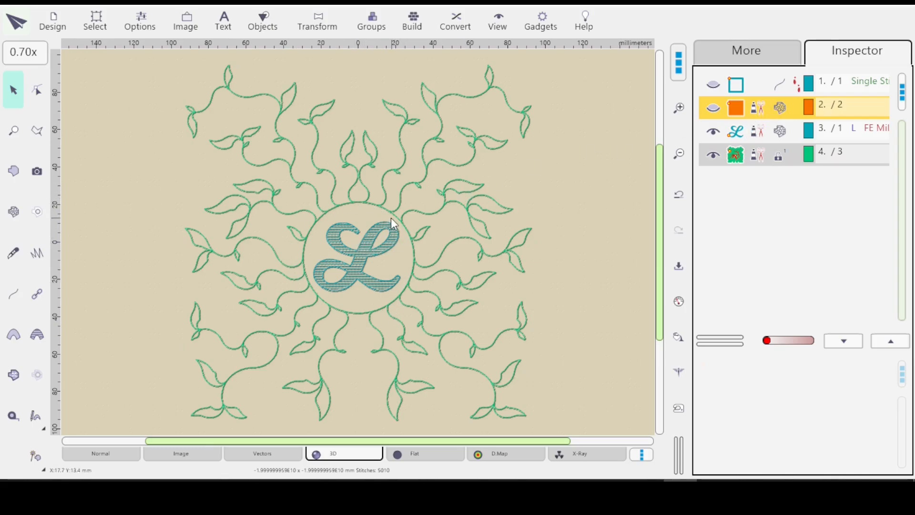
Hide the green vine design and the letter L, and make the orange mesh visible.
{"action": "left_click", "coordinate": [752, 158]}
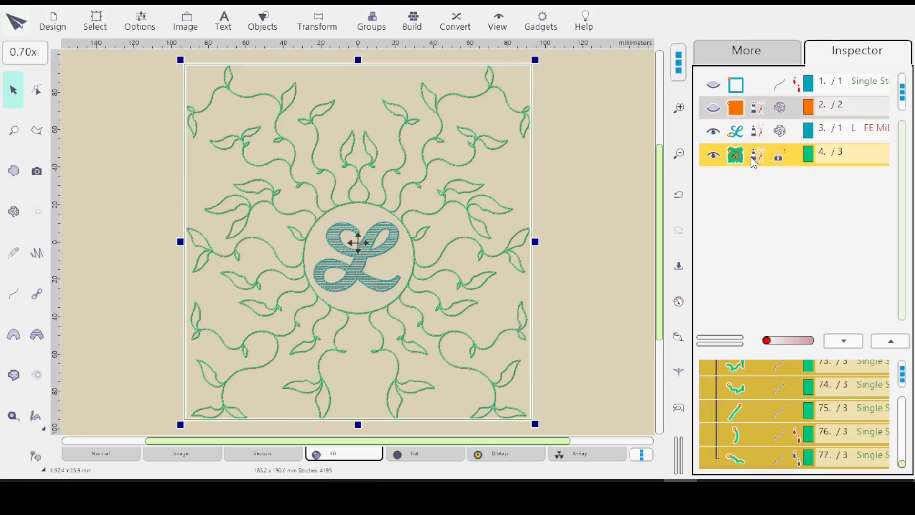
{"action": "left_click", "coordinate": [713, 157]}
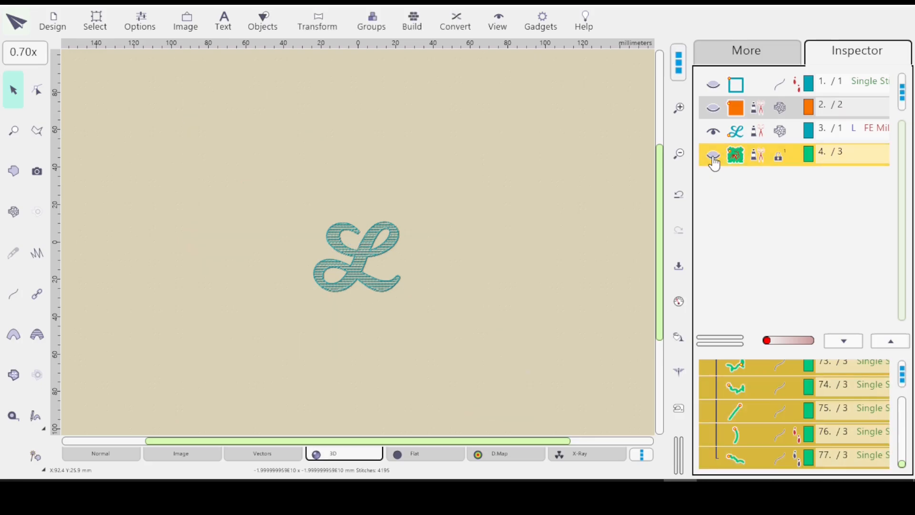
{"action": "left_click", "coordinate": [778, 109]}
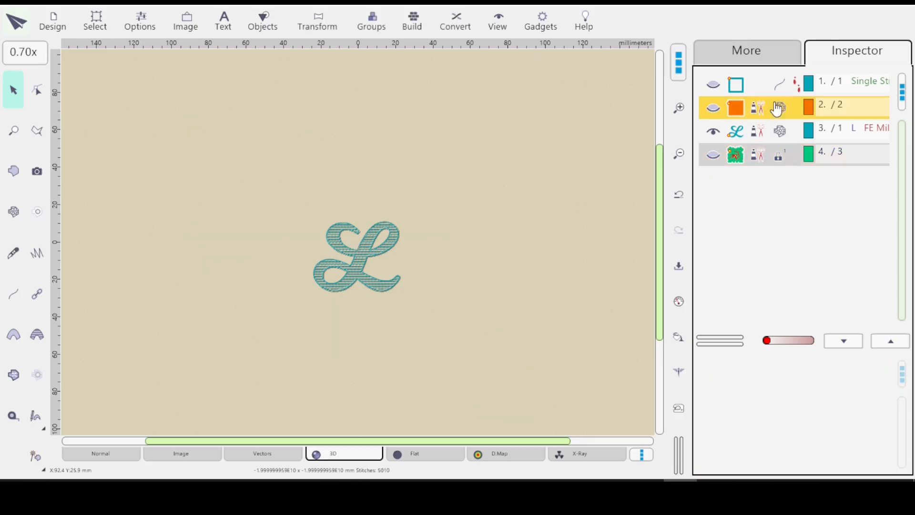
{"action": "left_click", "coordinate": [715, 112]}
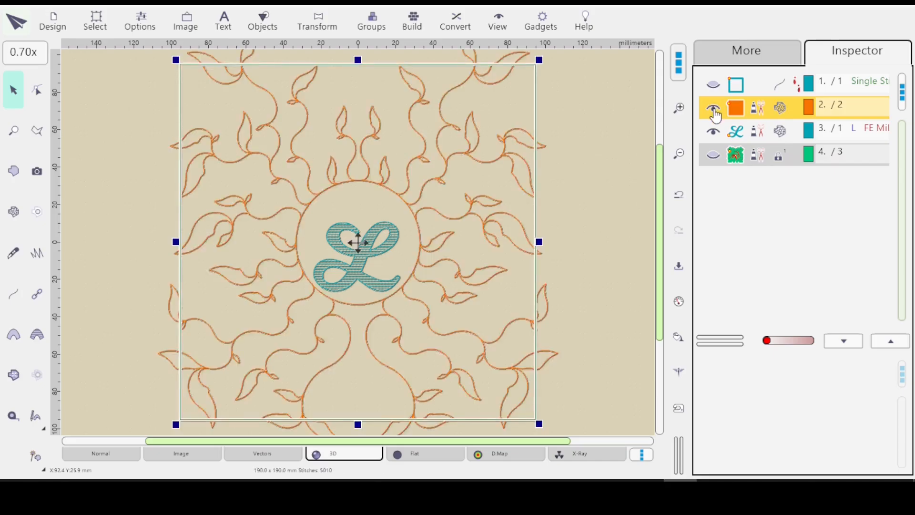
{"action": "left_click", "coordinate": [781, 139]}
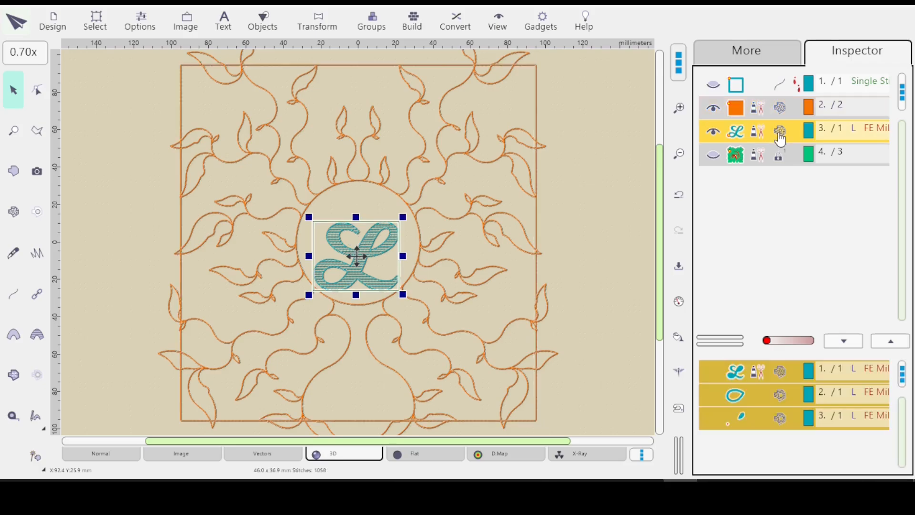
{"action": "left_click", "coordinate": [714, 133]}
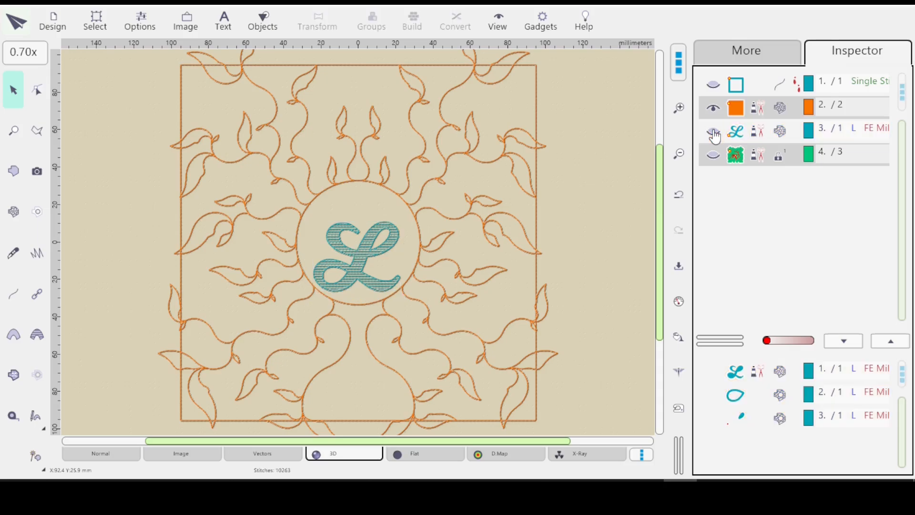
Open the orange mesh's parameters and examine the Growth Kind choices, keeping From Core.
{"action": "left_click", "coordinate": [753, 115]}
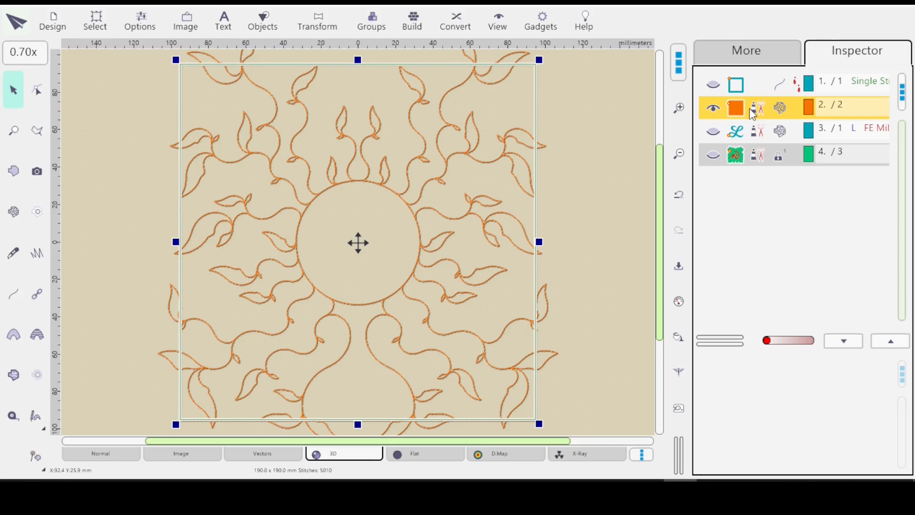
{"action": "left_click", "coordinate": [679, 302]}
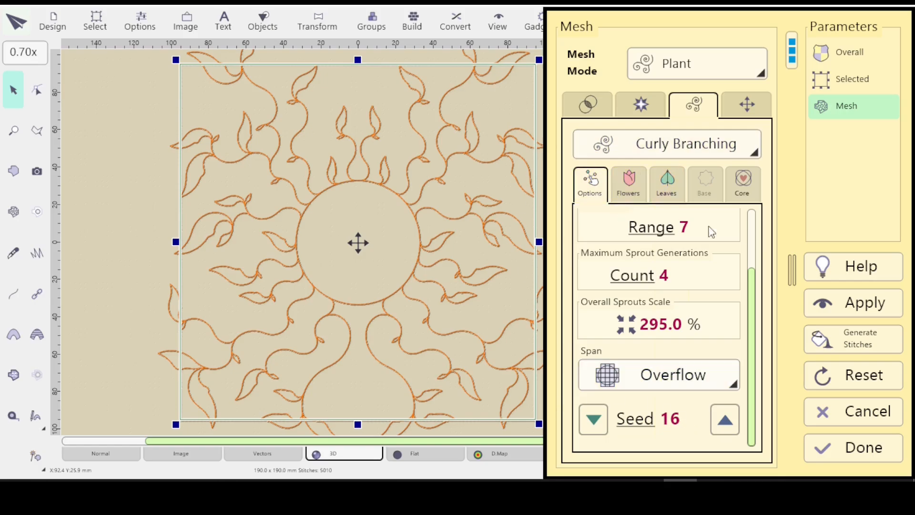
{"action": "left_click_drag", "start_coordinate": [751, 277], "coordinate": [748, 213]}
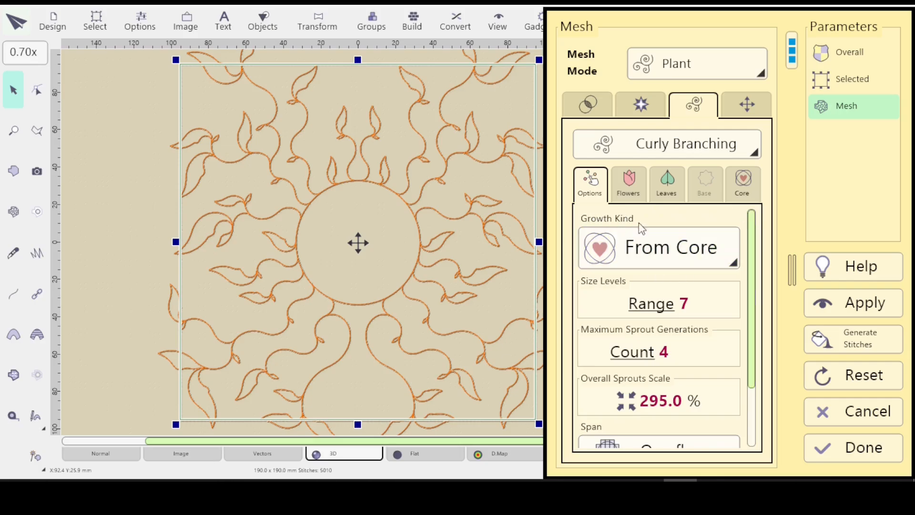
{"action": "left_click", "coordinate": [733, 261]}
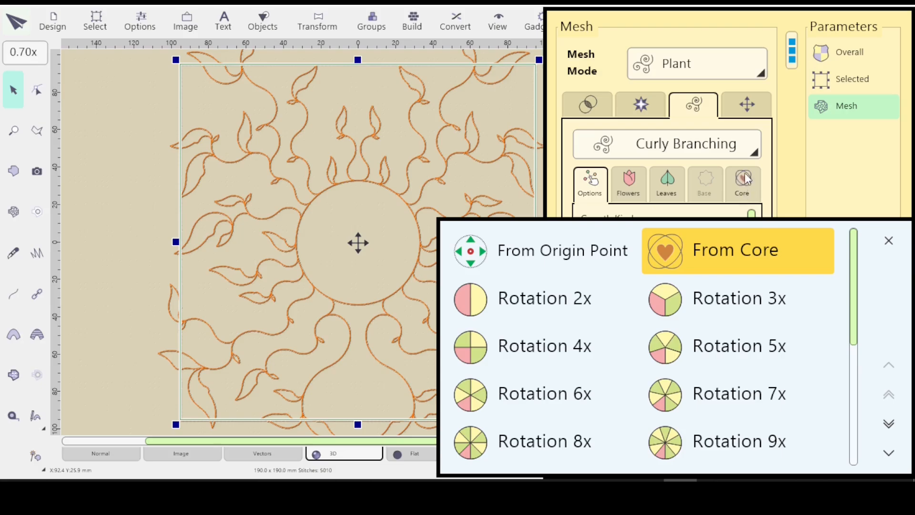
{"action": "left_click", "coordinate": [889, 241]}
Review the mesh's core settings, keeping Library as the Core Kind and the circle as the library glyph.
{"action": "left_click", "coordinate": [741, 180]}
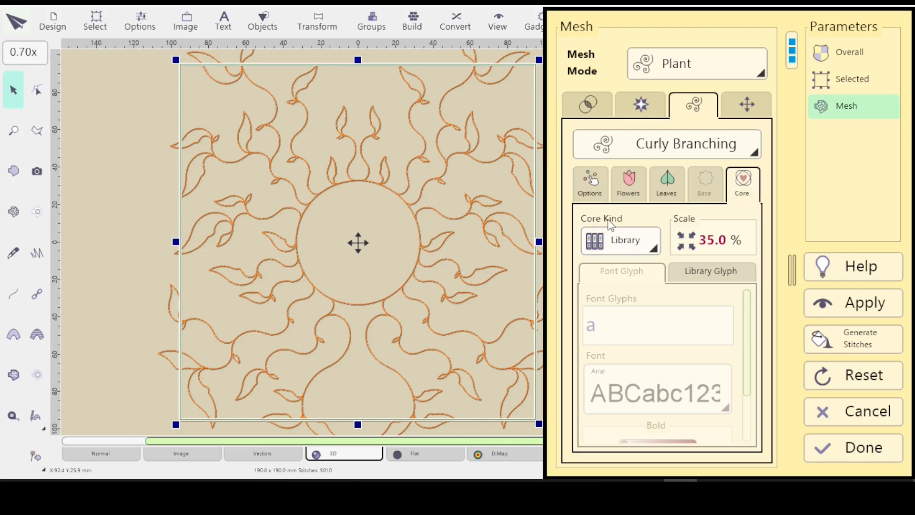
{"action": "left_click", "coordinate": [653, 251]}
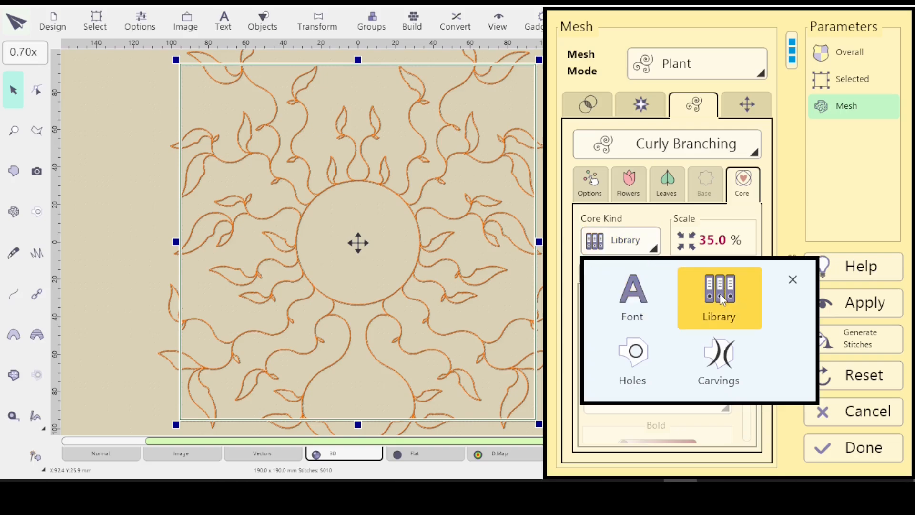
{"action": "left_click", "coordinate": [718, 294]}
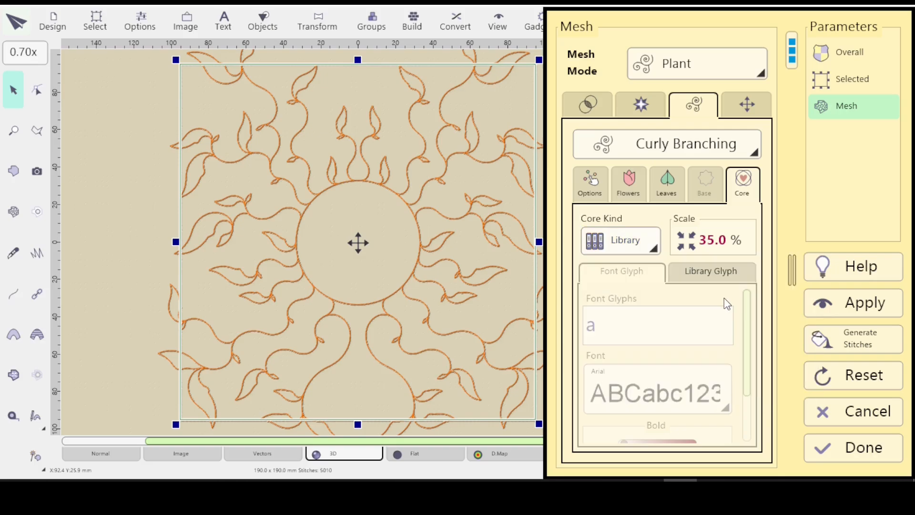
{"action": "left_click", "coordinate": [712, 276]}
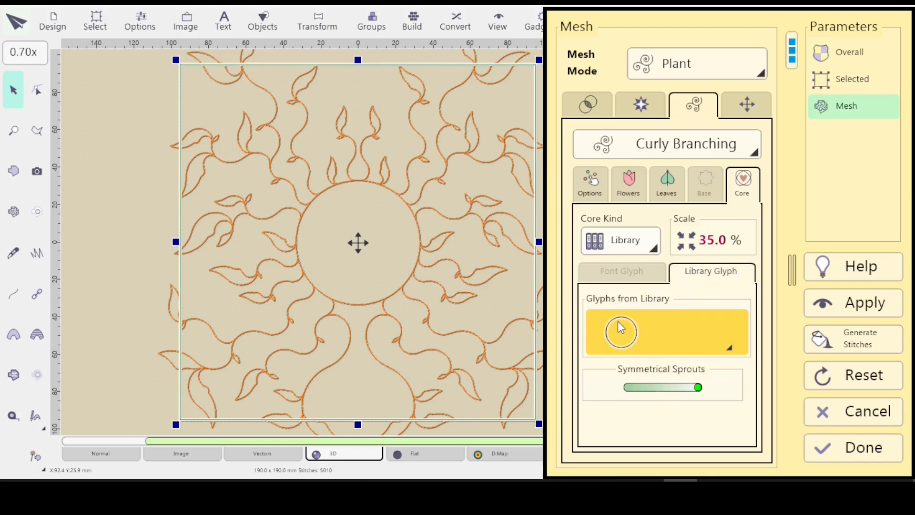
{"action": "left_click", "coordinate": [731, 353]}
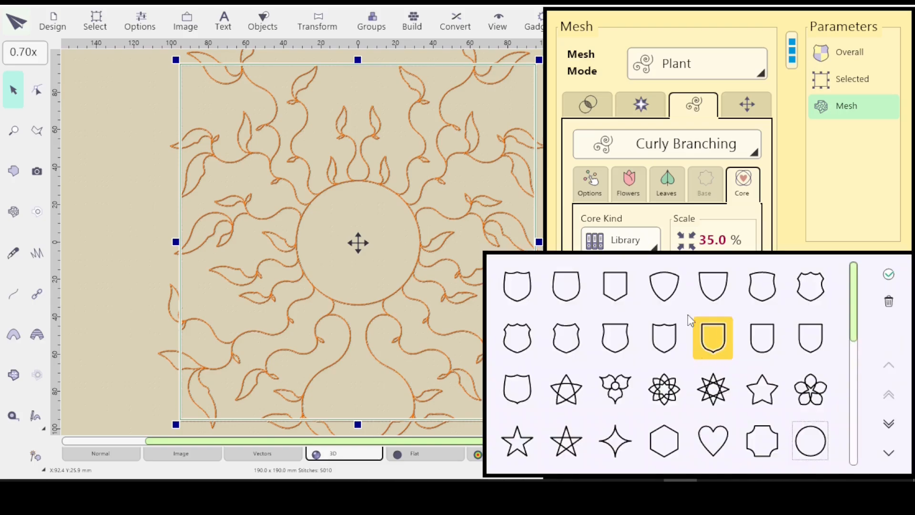
{"action": "left_click", "coordinate": [889, 276]}
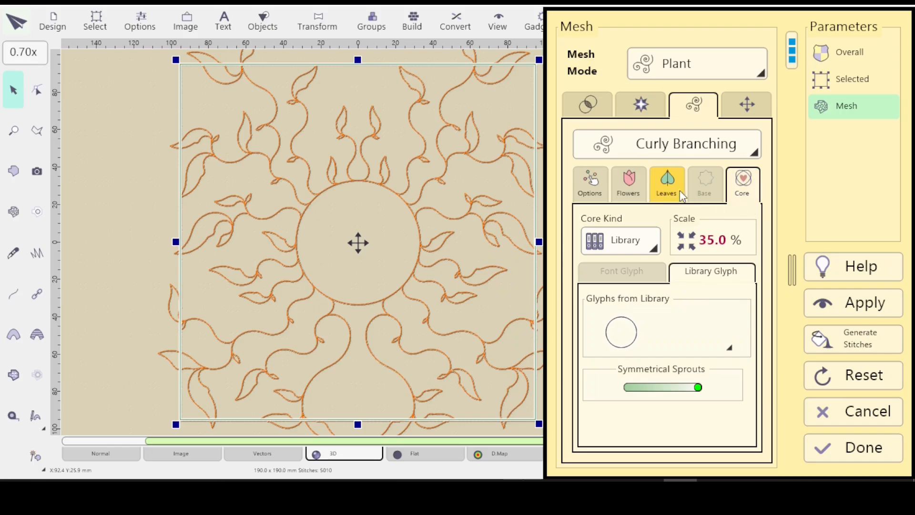
Set the mesh's Growth Kind to From Origin Point and accept the parameters.
{"action": "left_click", "coordinate": [589, 182]}
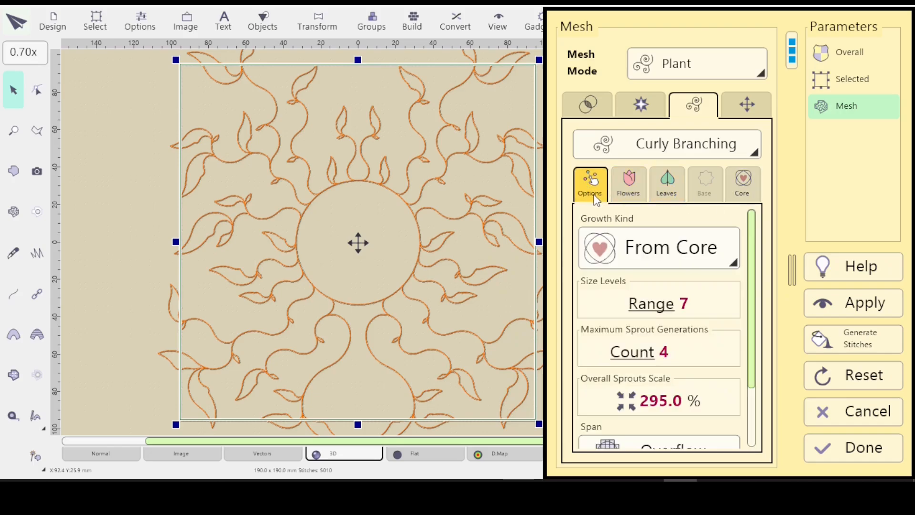
{"action": "left_click", "coordinate": [734, 265]}
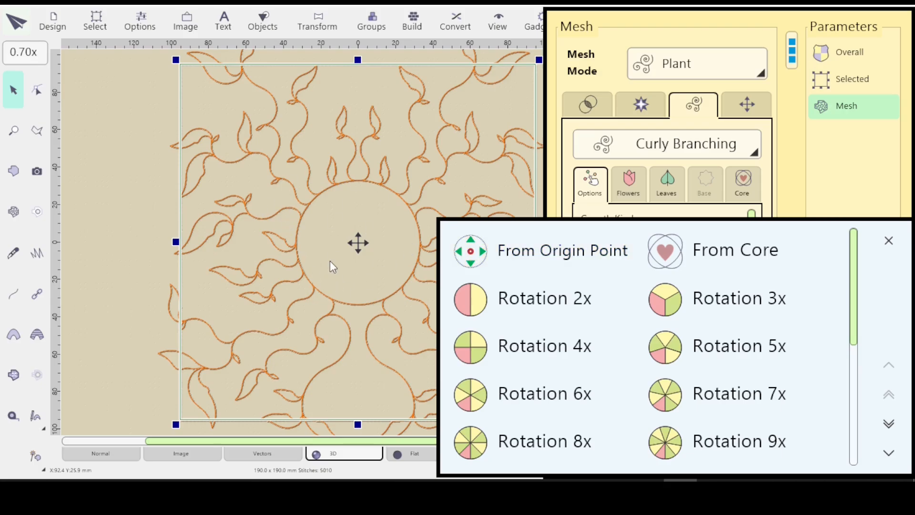
{"action": "left_click", "coordinate": [551, 258]}
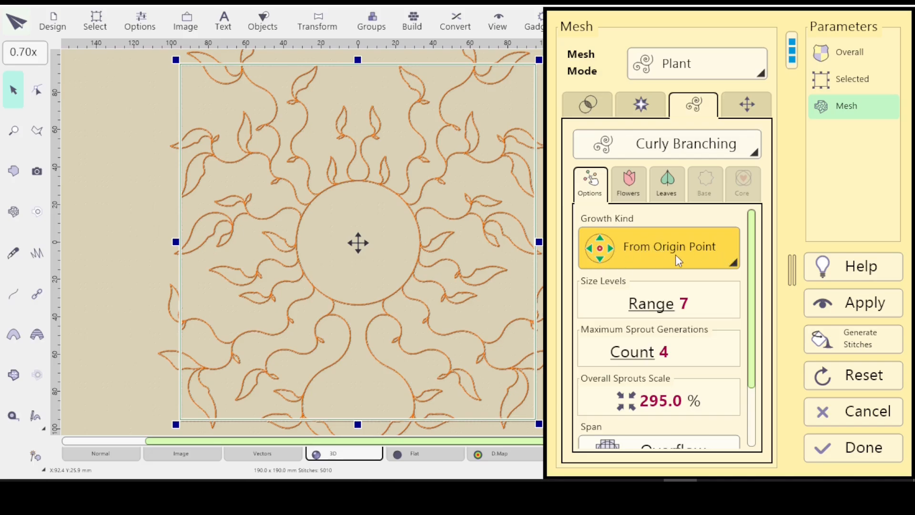
{"action": "left_click", "coordinate": [852, 449]}
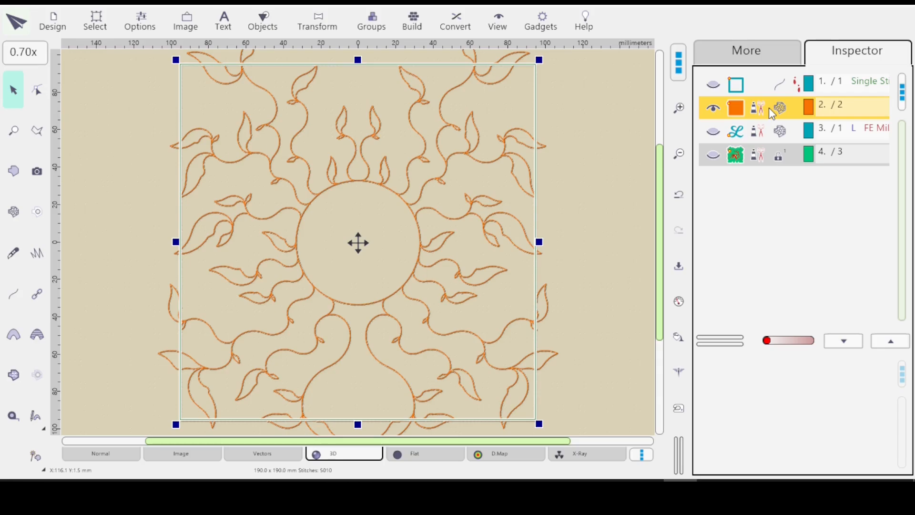
Open the orange mesh for node editing in Normal view and place its mesh origin inside the square at about X 46, Y 47 mm.
{"action": "left_click", "coordinate": [38, 93]}
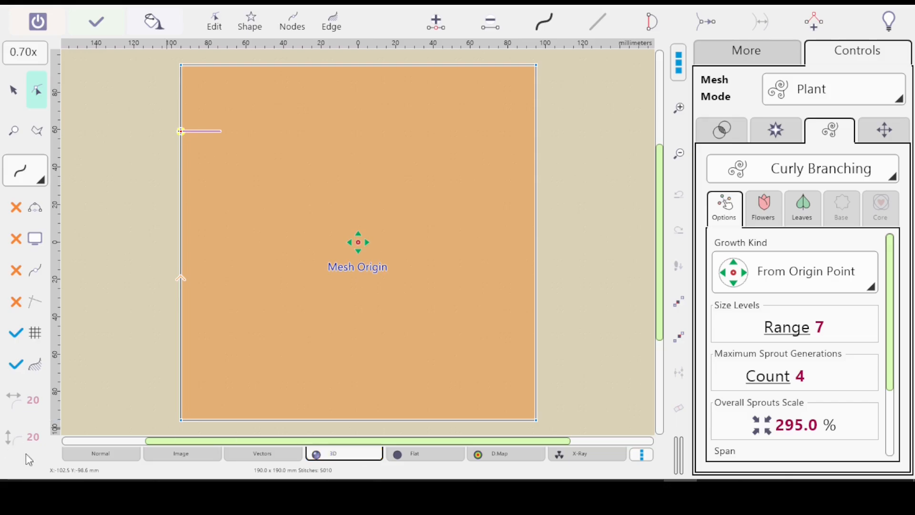
{"action": "left_click", "coordinate": [102, 456]}
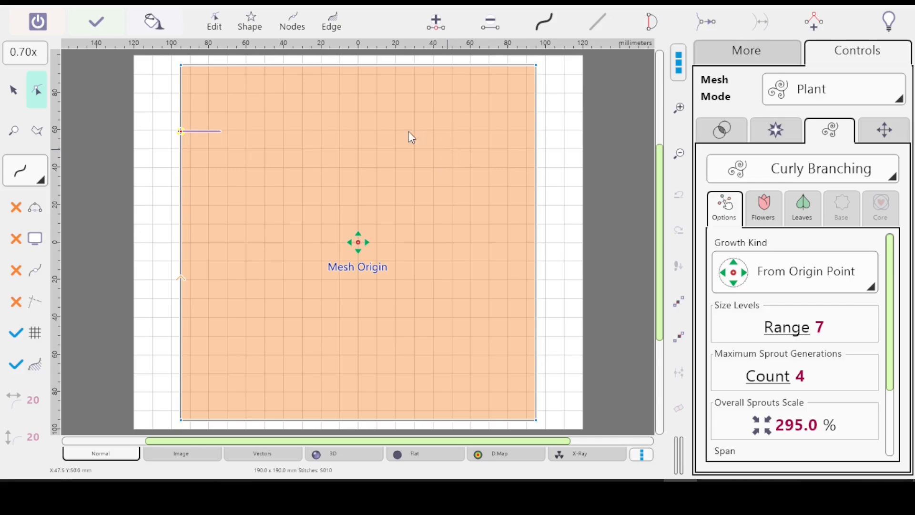
{"action": "right_click", "coordinate": [444, 154]}
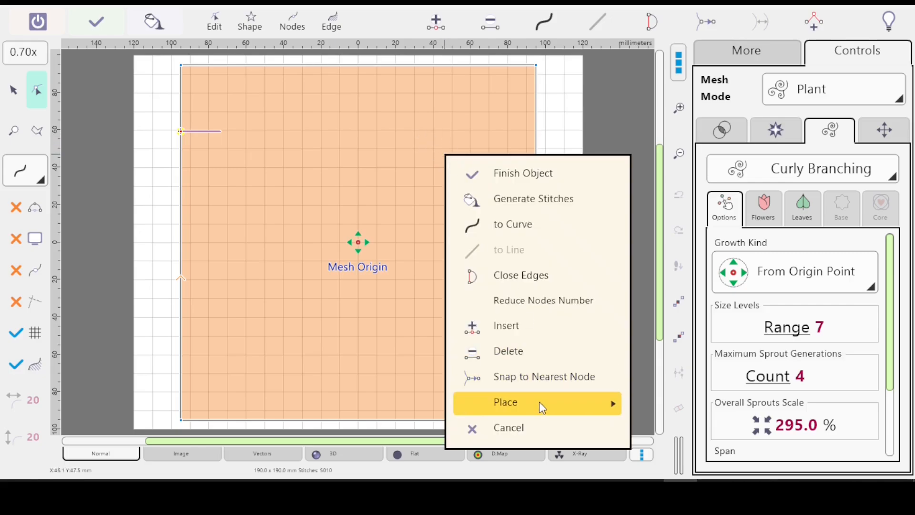
{"action": "mouse_move", "coordinate": [542, 404]}
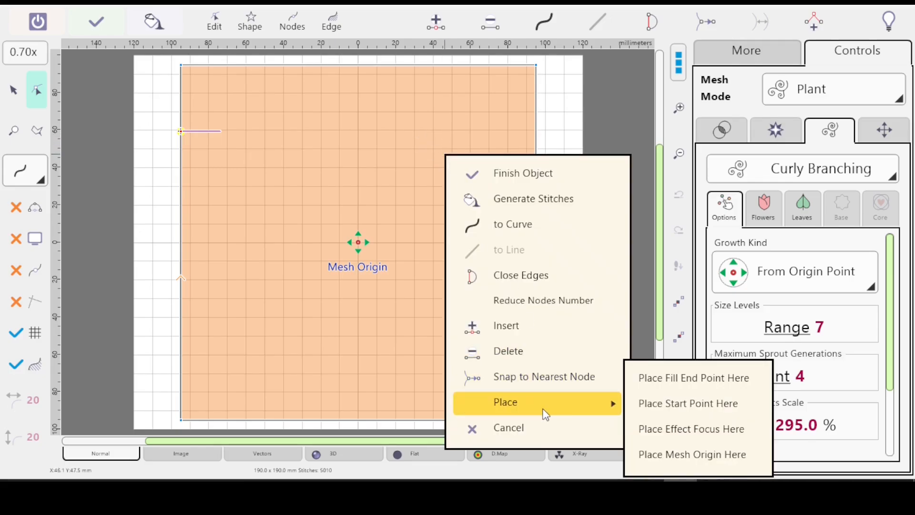
{"action": "left_click", "coordinate": [682, 461]}
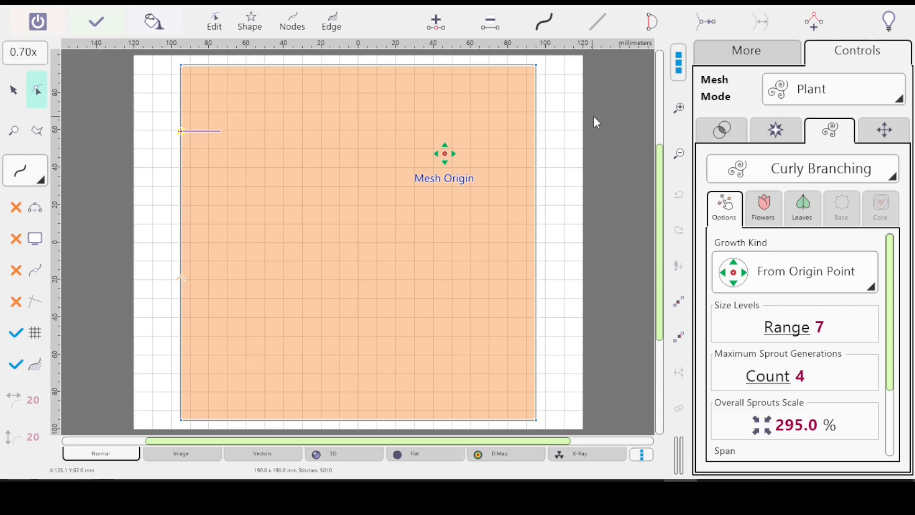
Place the mesh origin outside the square, beyond its right edge at about X 115, Y 55 mm.
{"action": "right_click", "coordinate": [577, 146]}
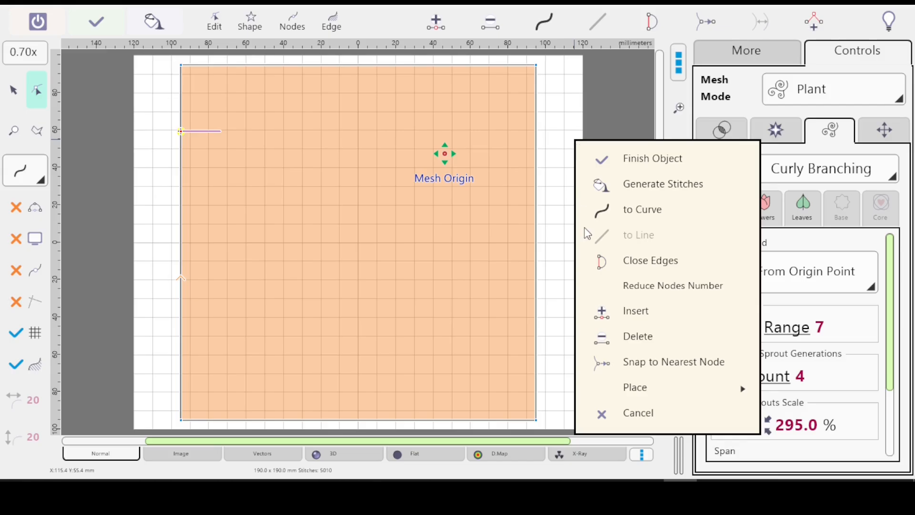
{"action": "mouse_move", "coordinate": [677, 391]}
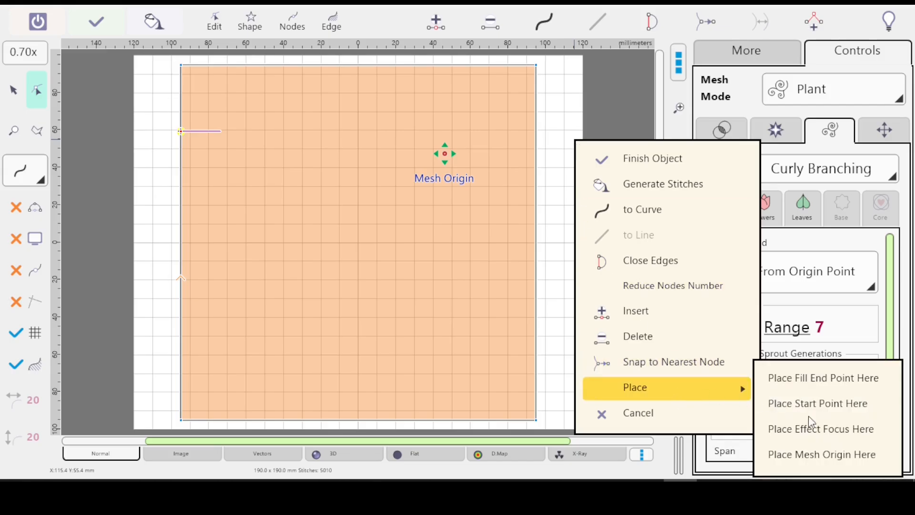
{"action": "left_click", "coordinate": [816, 455]}
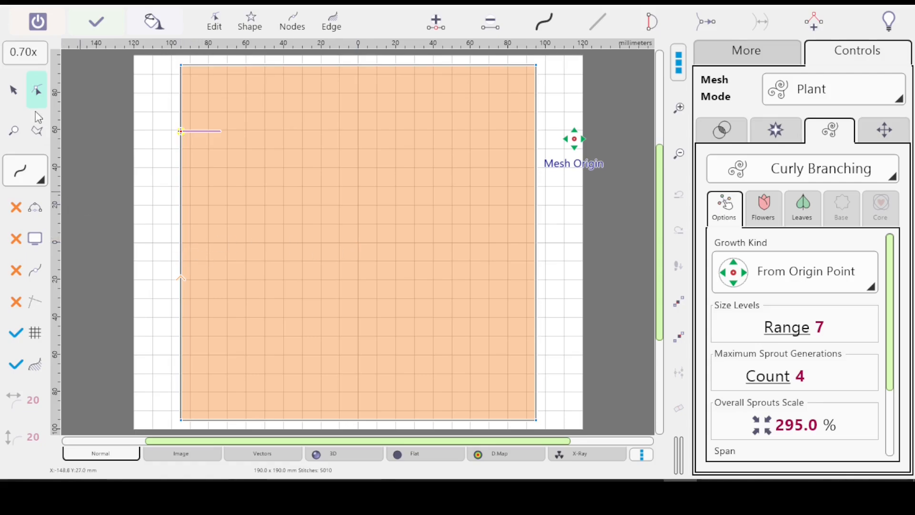
{"action": "left_click", "coordinate": [14, 130]}
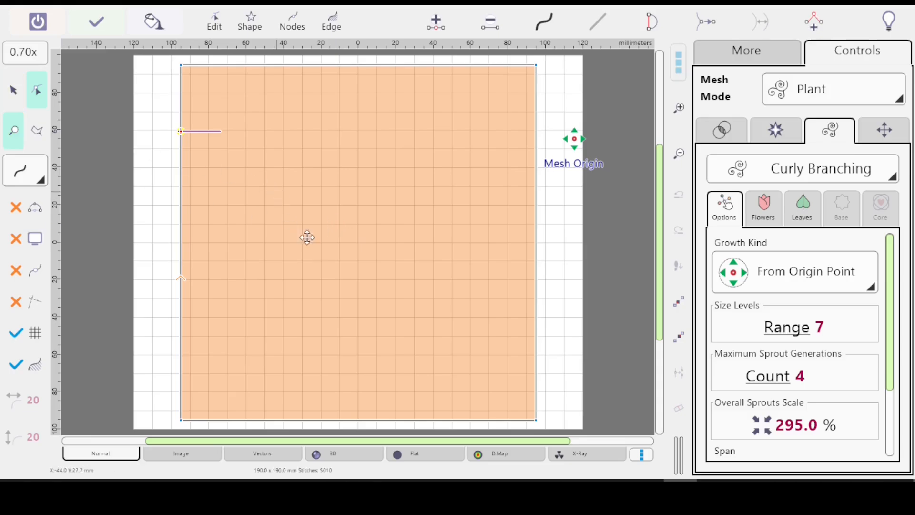
Place the mesh origin at the square's centre, at about X 0, Y 0 mm.
{"action": "left_click_drag", "start_coordinate": [341, 229], "coordinate": [379, 263]}
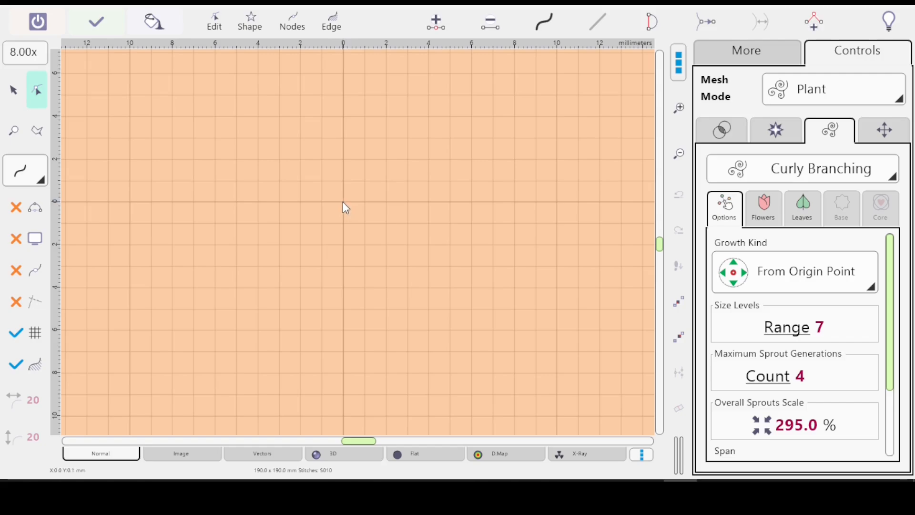
{"action": "right_click", "coordinate": [343, 203]}
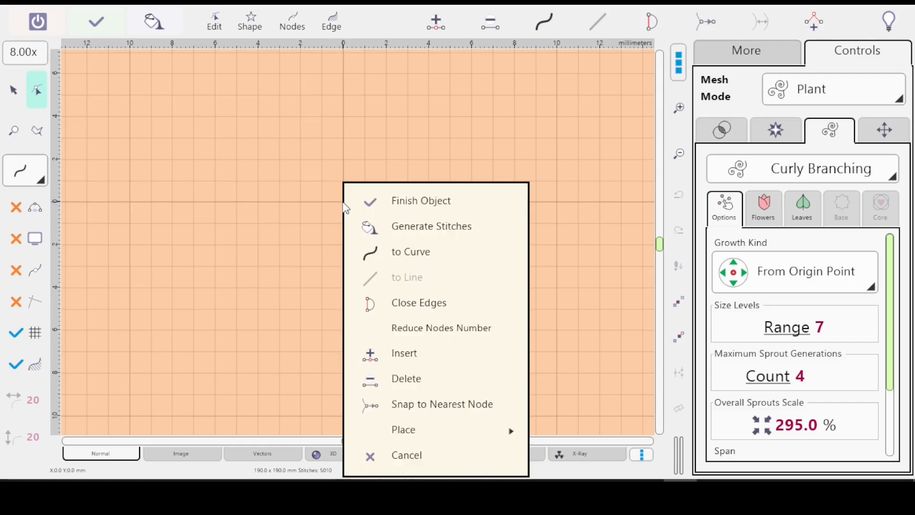
{"action": "mouse_move", "coordinate": [422, 435]}
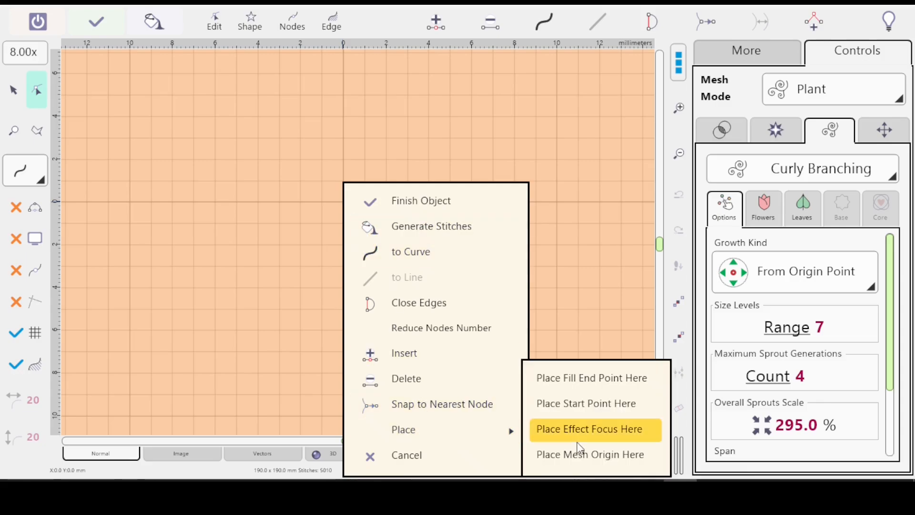
{"action": "left_click", "coordinate": [582, 452]}
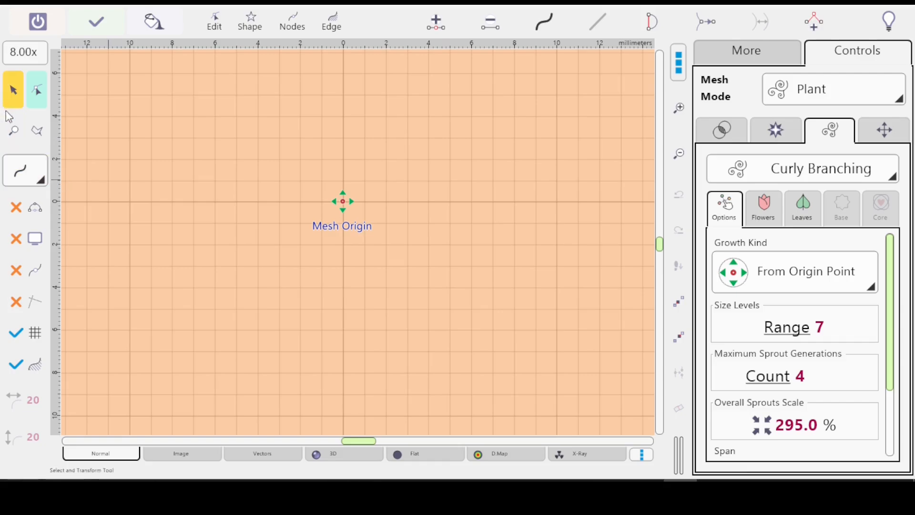
Place the mesh origin precisely on the grid's zero crossing at X 0.0, Y 0.0 mm, working at 128x magnification.
{"action": "left_click", "coordinate": [14, 136]}
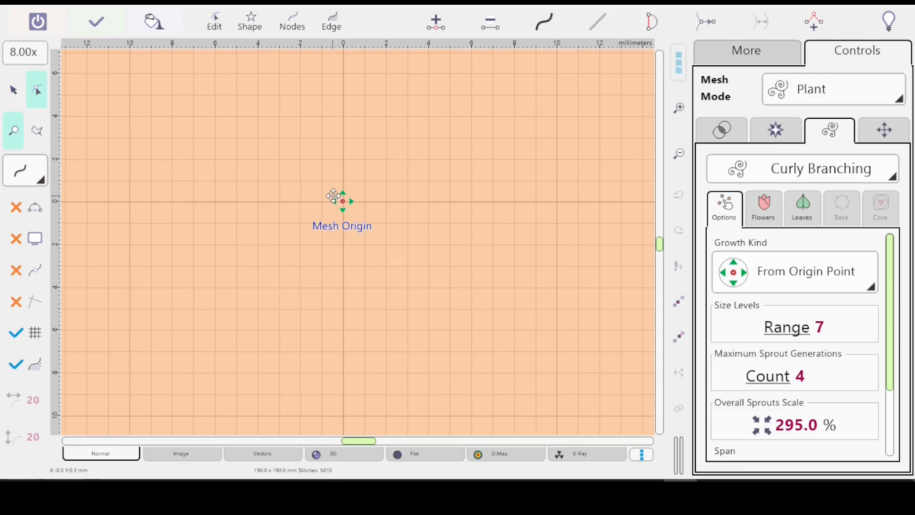
{"action": "left_click", "coordinate": [352, 202]}
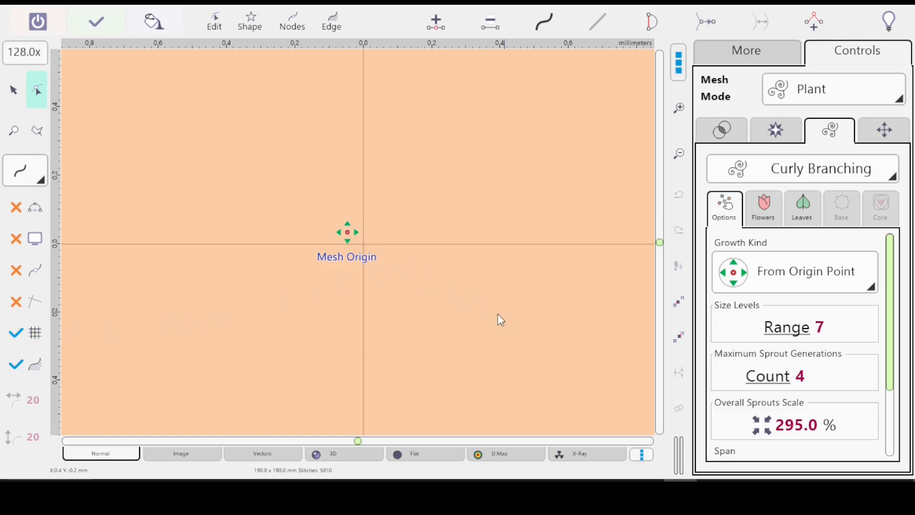
{"action": "right_click", "coordinate": [362, 243]}
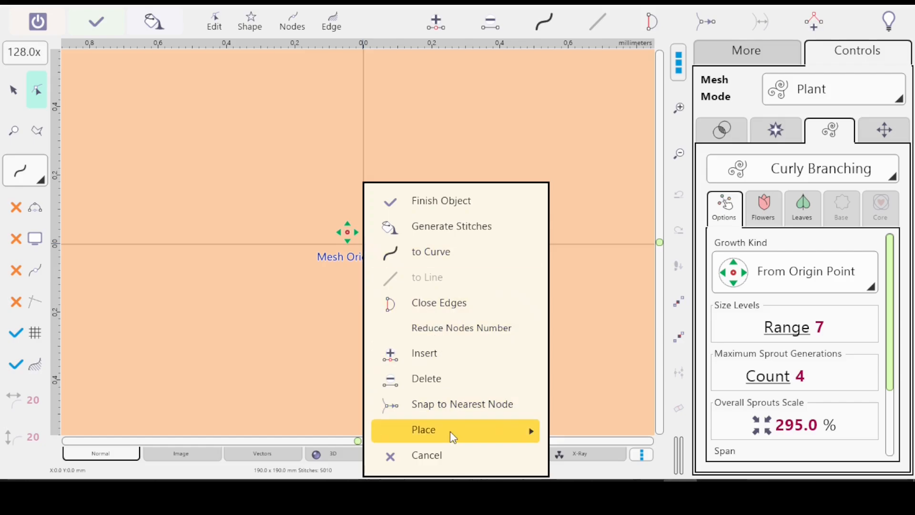
{"action": "mouse_move", "coordinate": [456, 430]}
{"action": "left_click", "coordinate": [613, 454]}
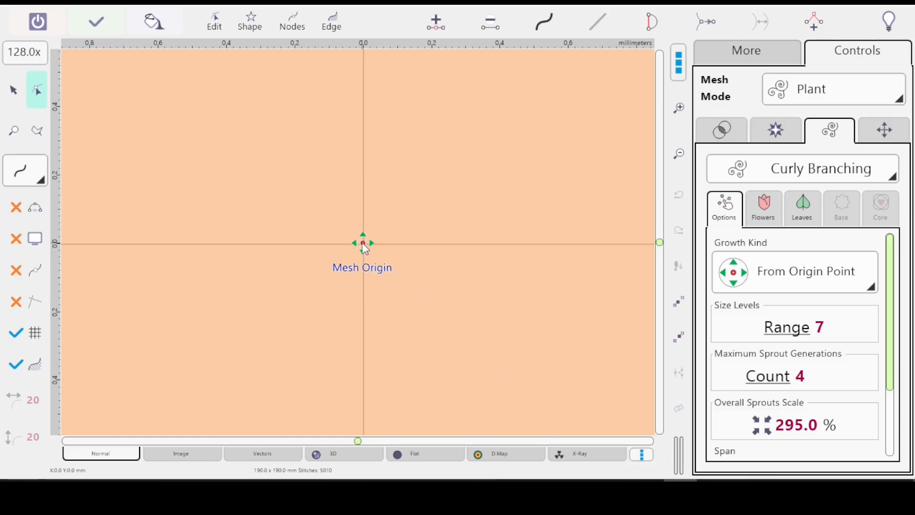
Check the mesh origin's alignment with the grid's zero crossing and finish editing the orange object at 1:1 scale.
{"action": "left_click", "coordinate": [13, 130]}
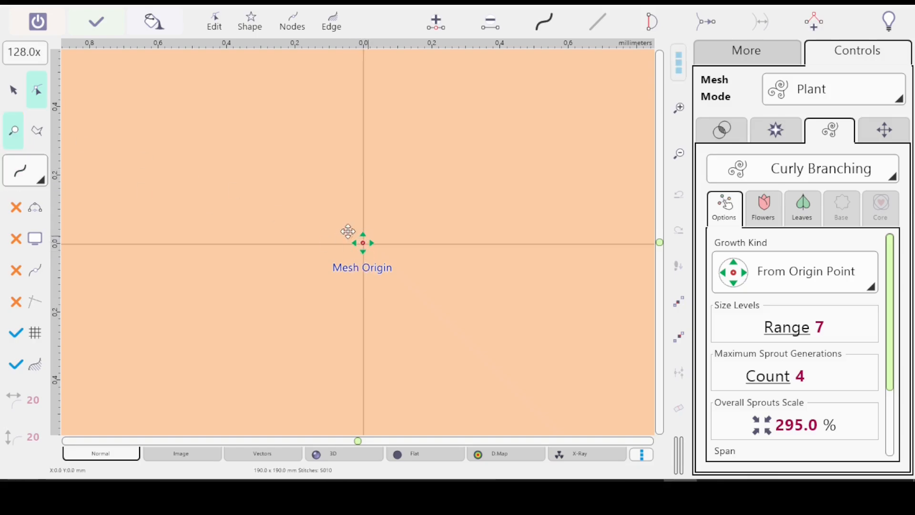
{"action": "left_click_drag", "start_coordinate": [349, 231], "coordinate": [376, 261]}
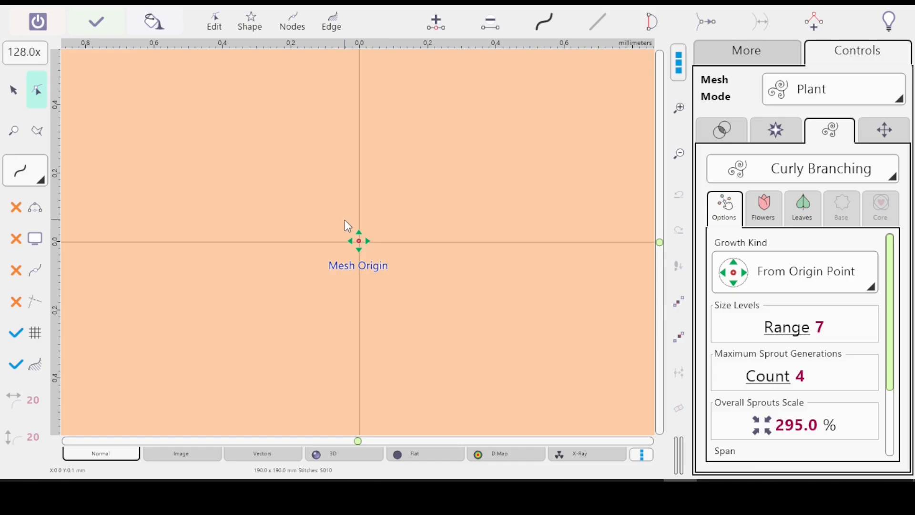
{"action": "left_click", "coordinate": [359, 241]}
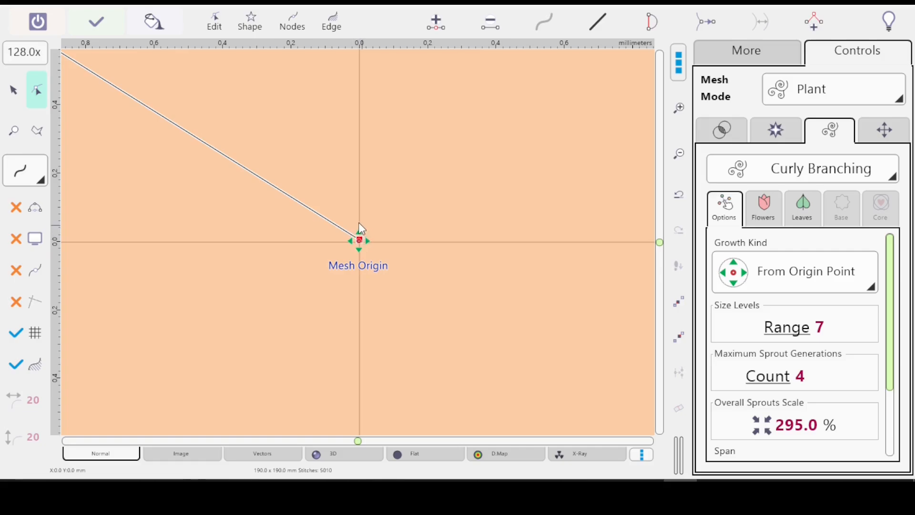
{"action": "key", "text": "ctrl+z"}
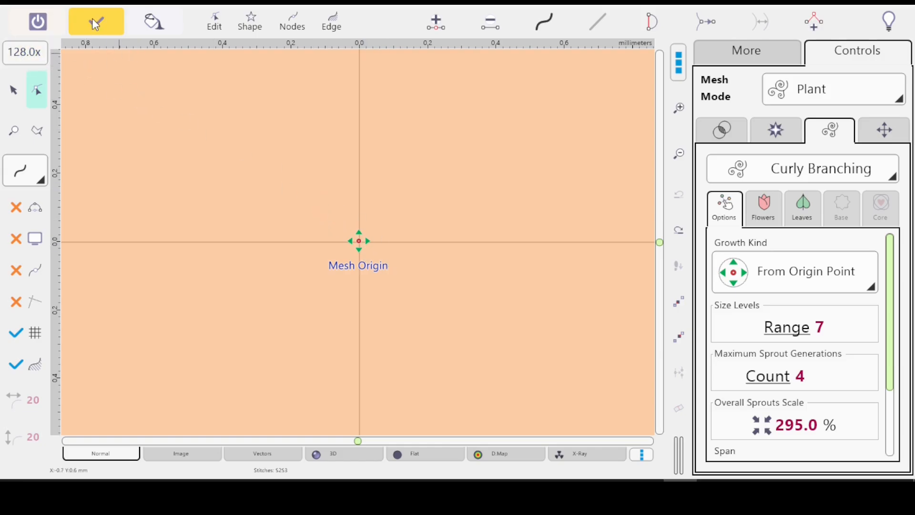
{"action": "left_click", "coordinate": [29, 54]}
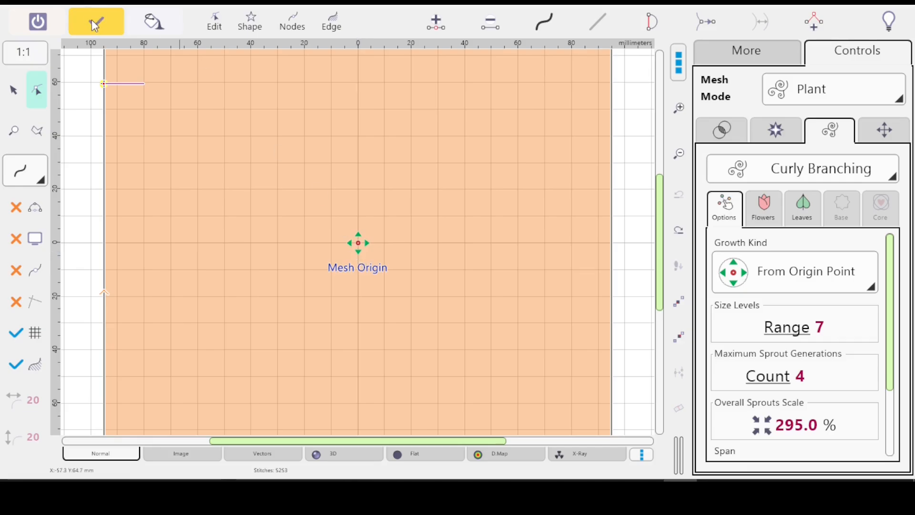
{"action": "left_click", "coordinate": [100, 28]}
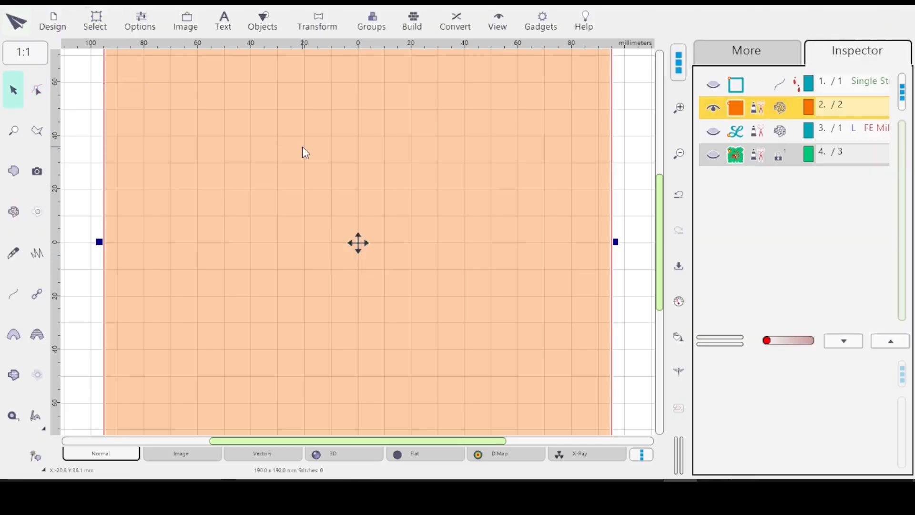
Open the mesh parameters and review Size Levels and Overall Sprouts Scale, keeping Range at 7 and the scale at 295 %.
{"action": "left_click", "coordinate": [679, 310]}
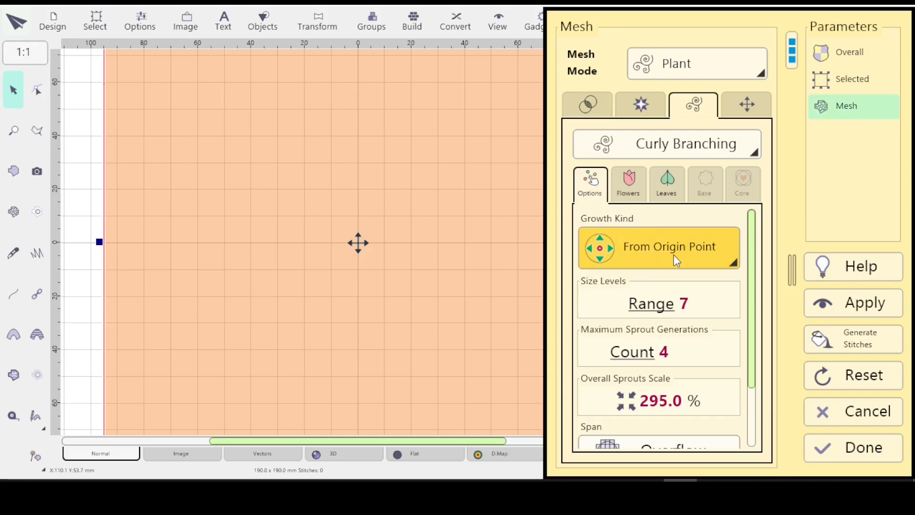
{"action": "mouse_move", "coordinate": [751, 241]}
{"action": "left_mouse_down"}
{"action": "mouse_move", "coordinate": [754, 306]}
{"action": "mouse_move", "coordinate": [754, 257]}
{"action": "left_mouse_up"}
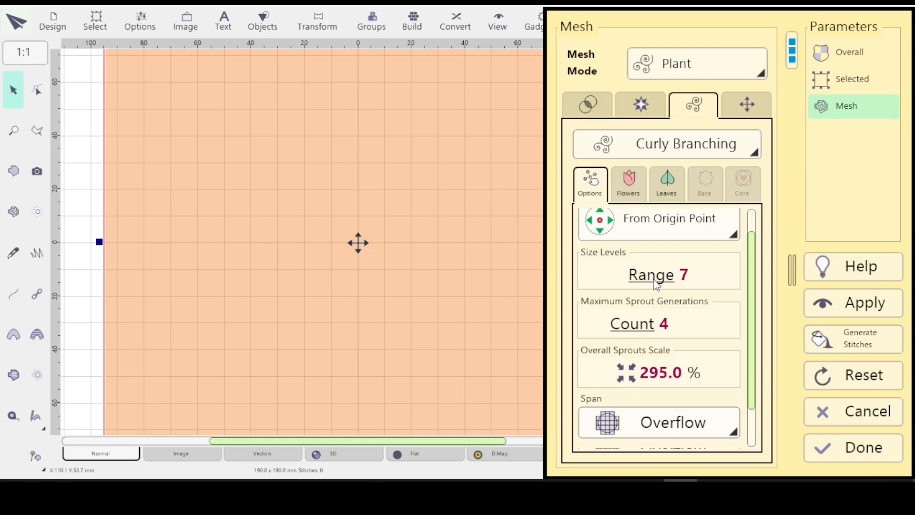
{"action": "left_click", "coordinate": [649, 282]}
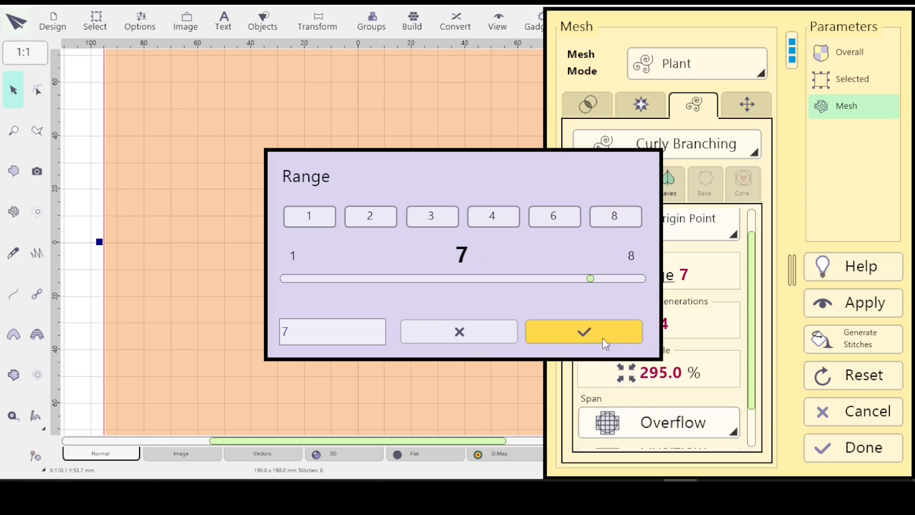
{"action": "left_click", "coordinate": [586, 331]}
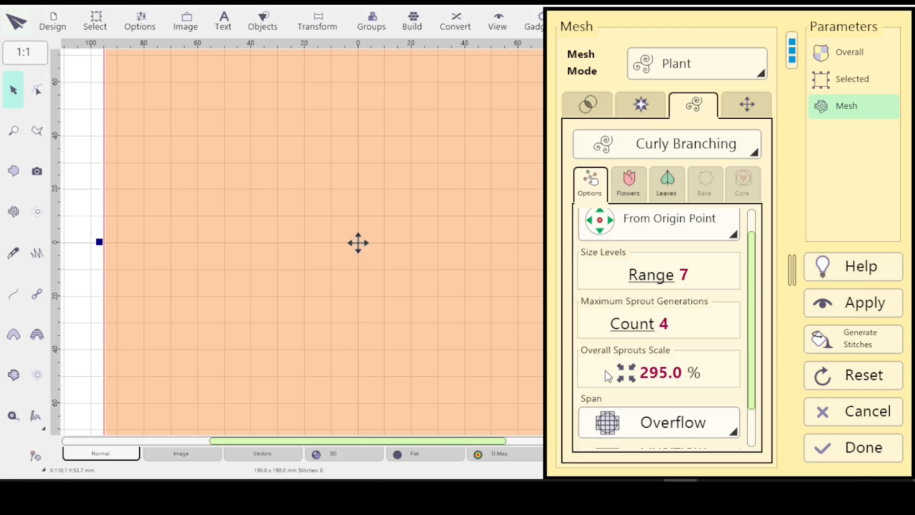
{"action": "left_click", "coordinate": [625, 375]}
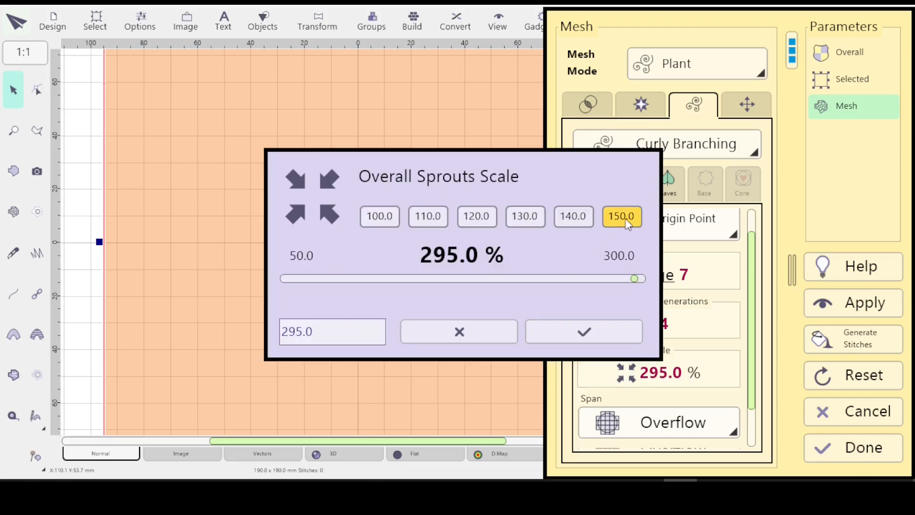
{"action": "left_click", "coordinate": [579, 331]}
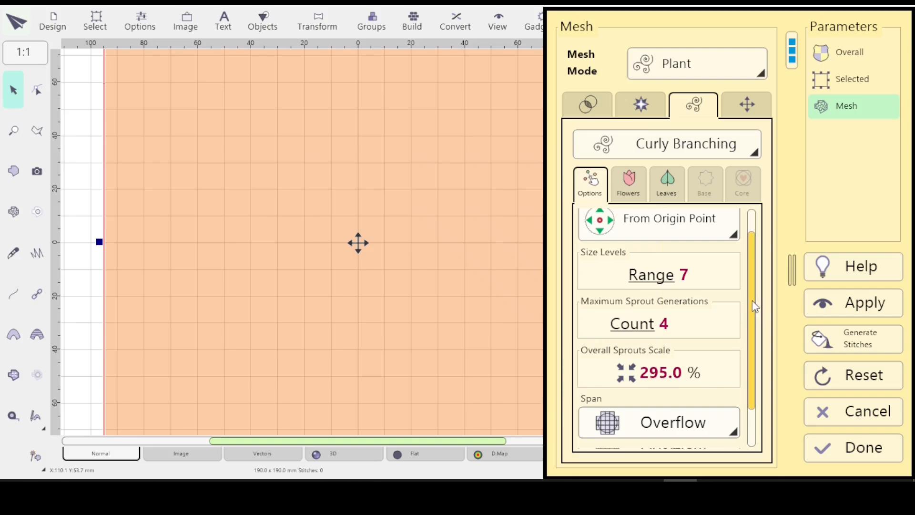
Set the Curly Branching mesh's Span to Interior.
{"action": "scroll", "coordinate": [756, 353], "scroll_direction": "down", "scroll_amount": 2}
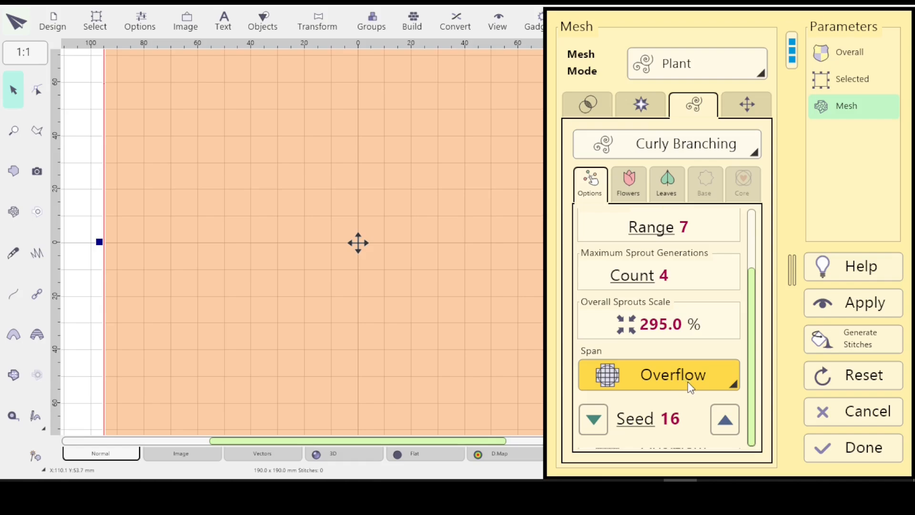
{"action": "left_click", "coordinate": [733, 385]}
{"action": "left_click", "coordinate": [705, 437]}
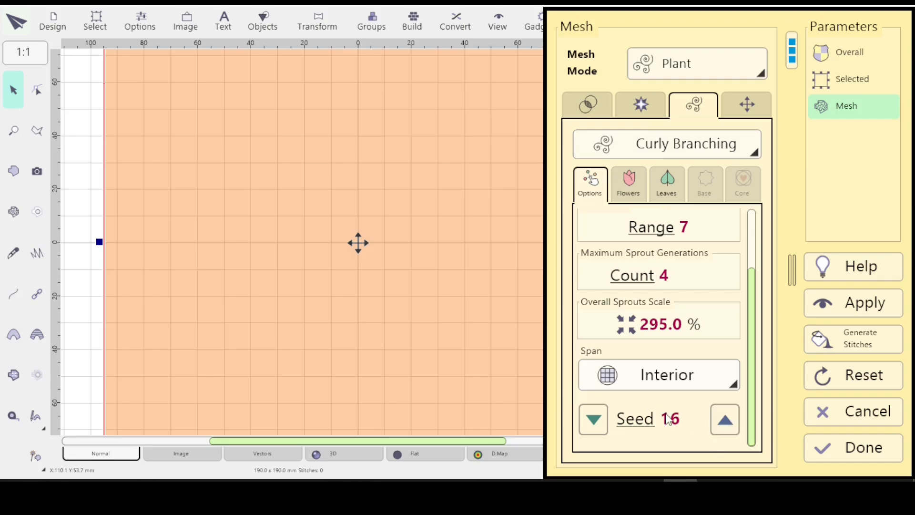
{"action": "left_click_drag", "start_coordinate": [753, 248], "coordinate": [754, 228]}
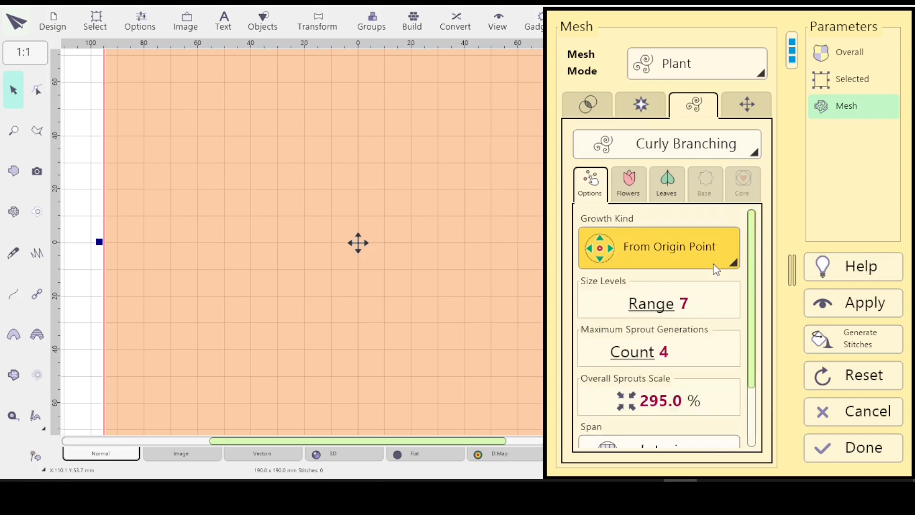
Review the Curly Branching leaf settings, keeping Curliness at 75 %, and return to the growth options.
{"action": "left_click", "coordinate": [667, 183]}
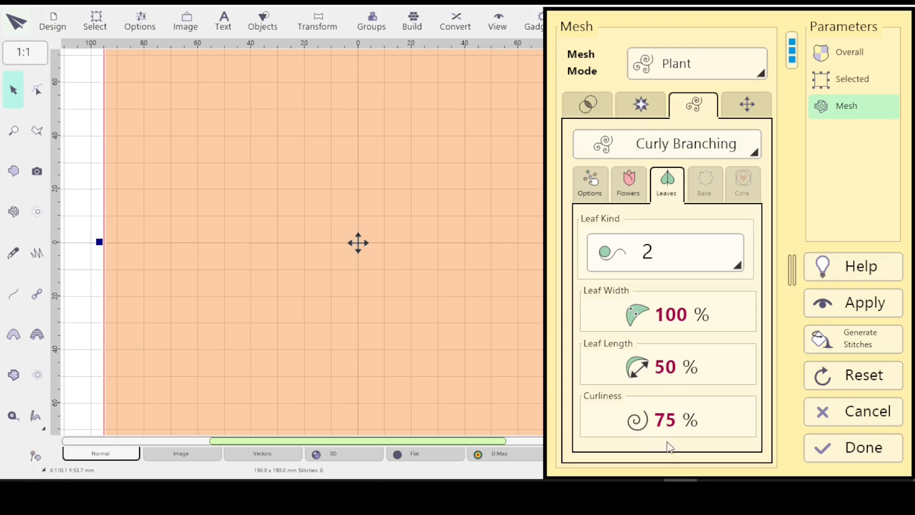
{"action": "left_click", "coordinate": [635, 422]}
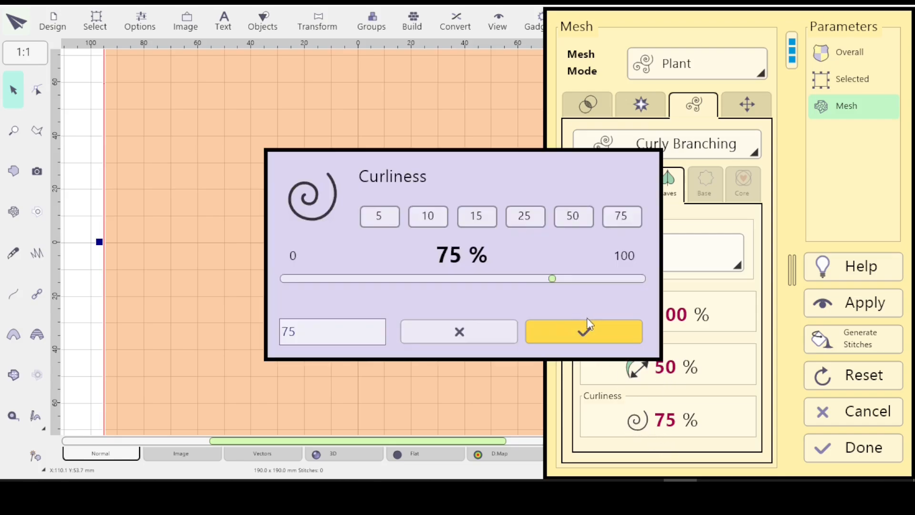
{"action": "left_click", "coordinate": [614, 342]}
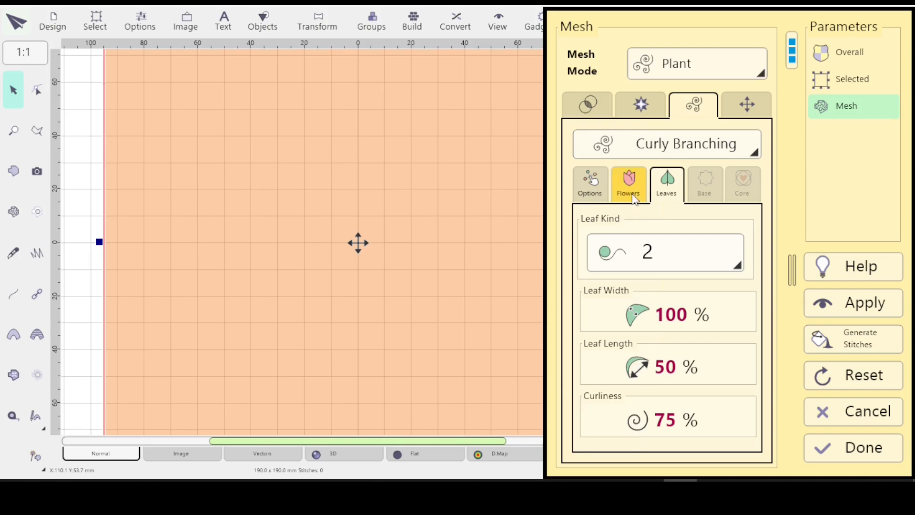
{"action": "left_click", "coordinate": [590, 187]}
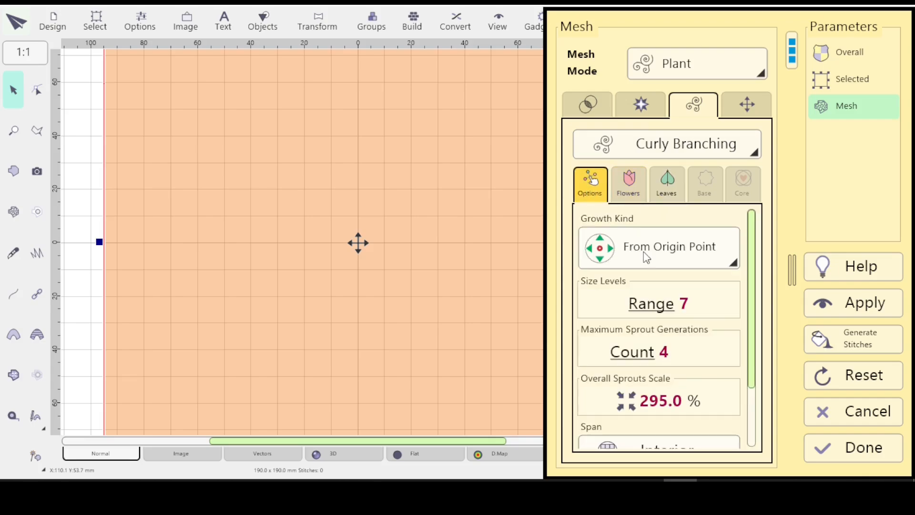
{"action": "left_click_drag", "start_coordinate": [752, 362], "coordinate": [753, 293]}
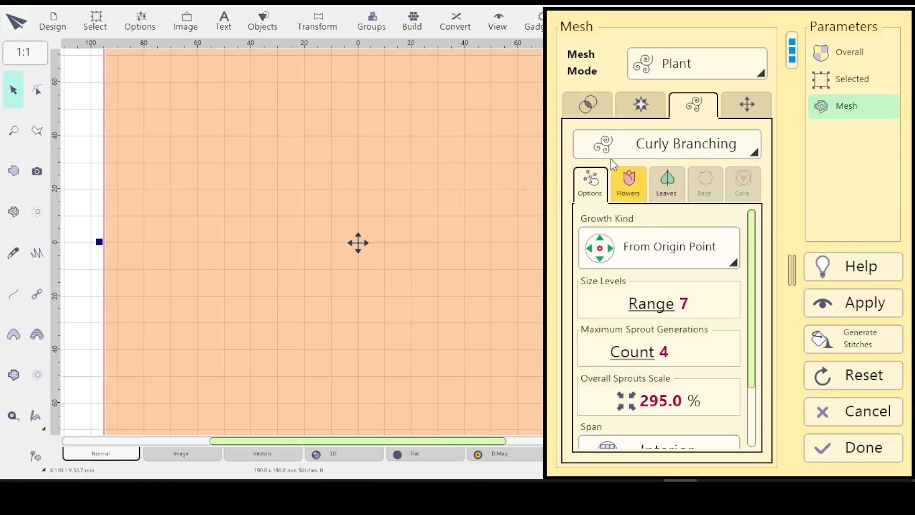
Turn off Include Outer Contours and Include Inner Contours (for Holes) in the mesh's Common Settings.
{"action": "left_click", "coordinate": [589, 105]}
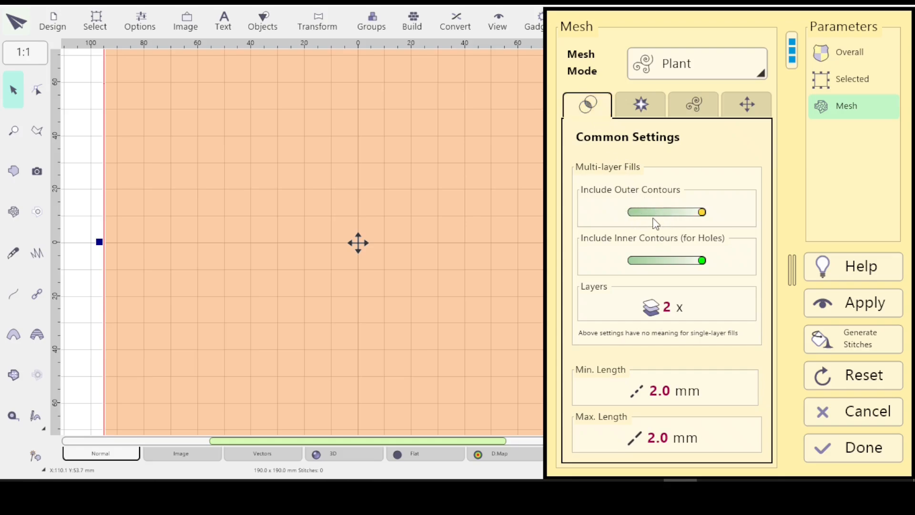
{"action": "left_click", "coordinate": [634, 213]}
{"action": "left_click", "coordinate": [641, 265]}
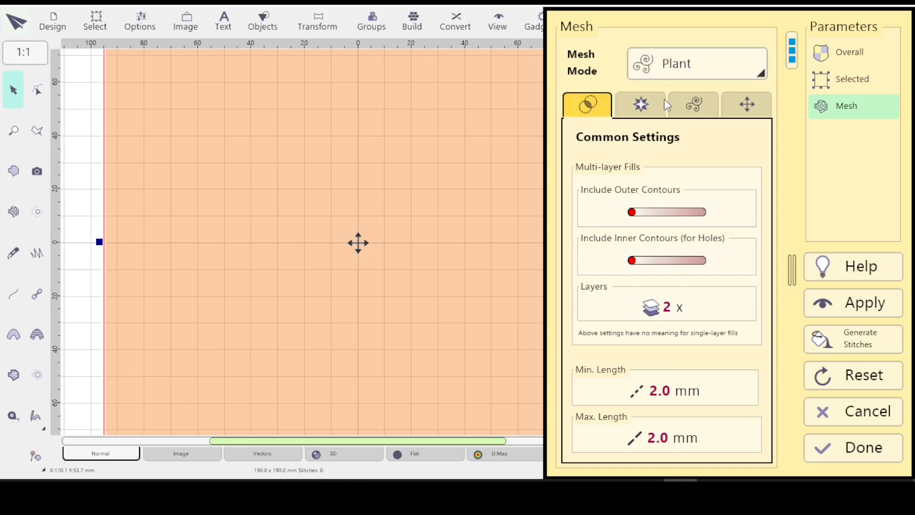
Deselect every library flower glyph in the Curly Branching mesh's flower settings and confirm the empty selection.
{"action": "left_click", "coordinate": [694, 101]}
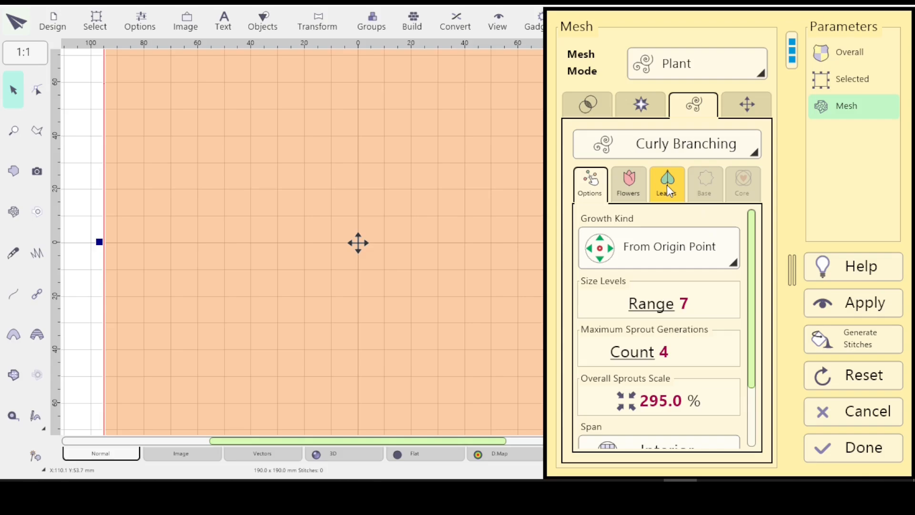
{"action": "left_click", "coordinate": [632, 190]}
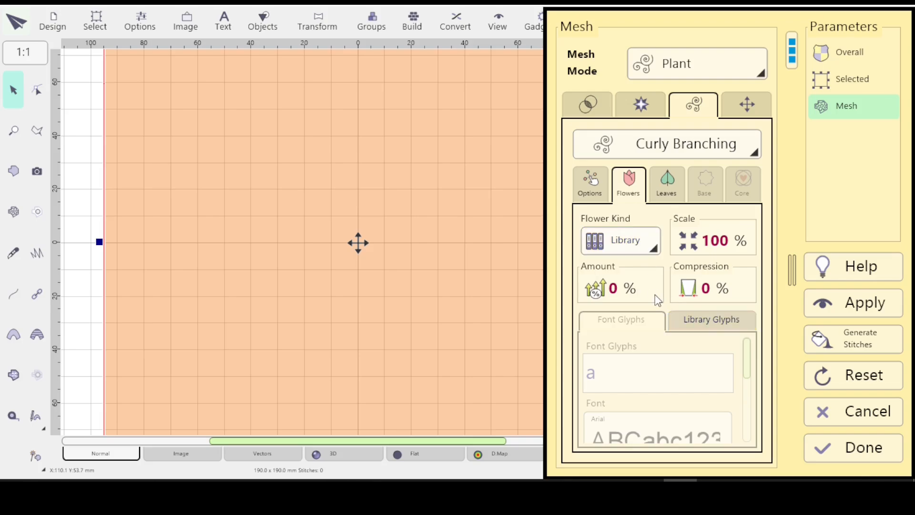
{"action": "left_click", "coordinate": [654, 253]}
{"action": "left_click", "coordinate": [723, 288]}
{"action": "left_click", "coordinate": [703, 319]}
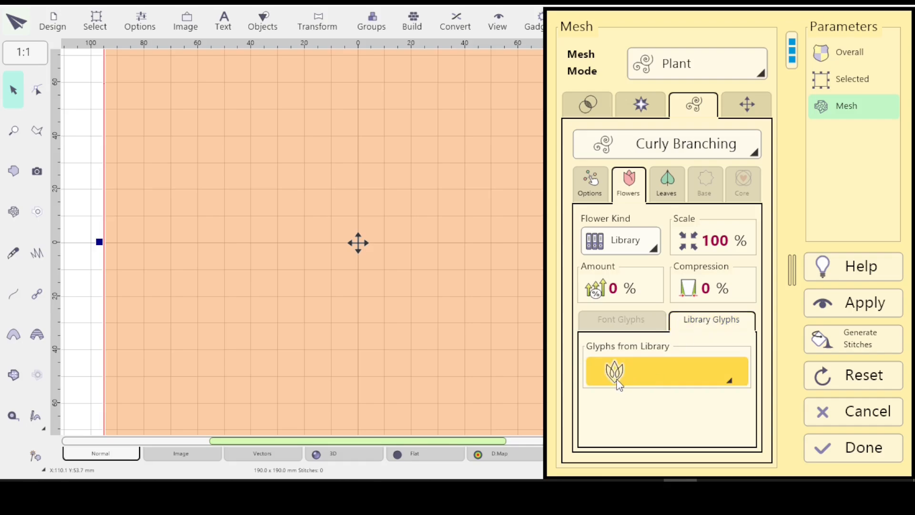
{"action": "left_click", "coordinate": [729, 384]}
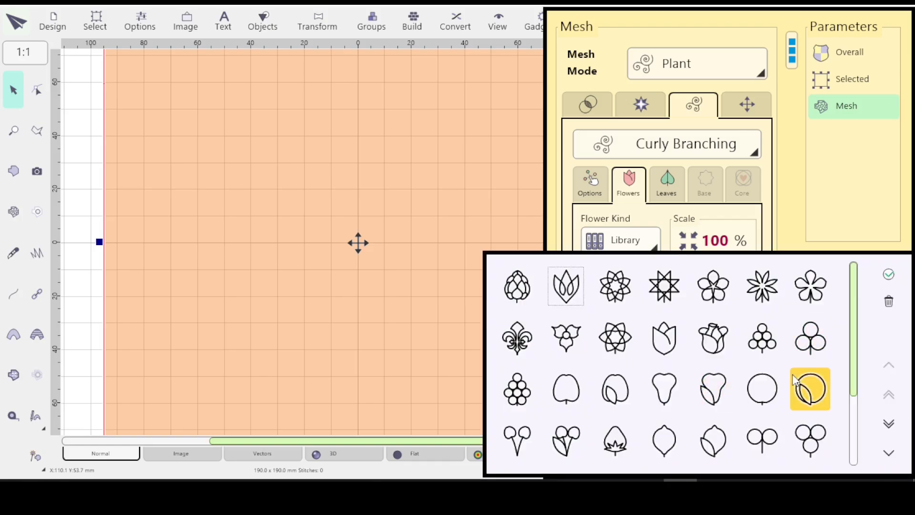
{"action": "left_click", "coordinate": [888, 304]}
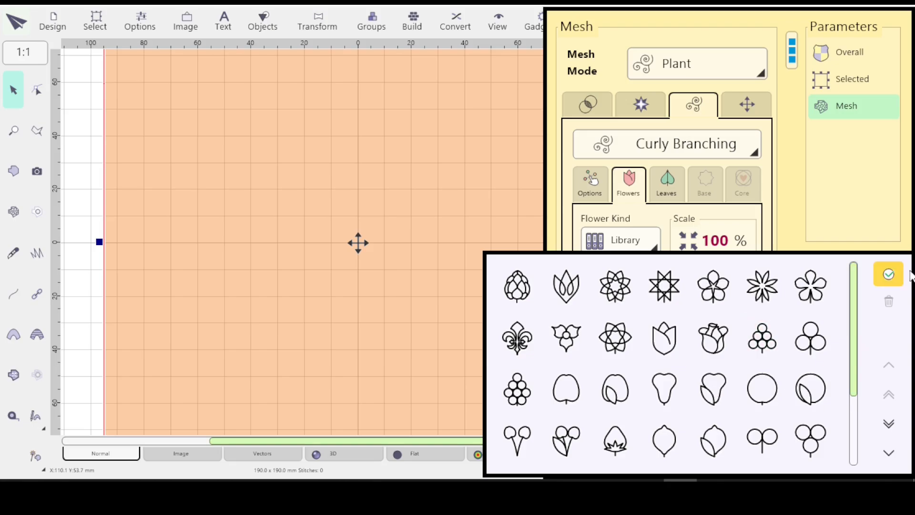
{"action": "left_click", "coordinate": [889, 274]}
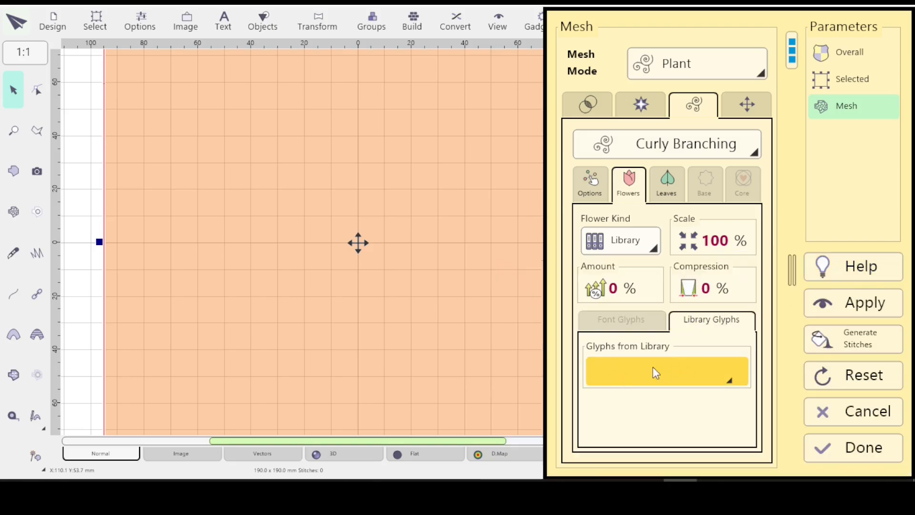
Review the Curly Branching leaf settings, the available Growth Kind choices and the remaining growth options.
{"action": "left_click", "coordinate": [666, 181]}
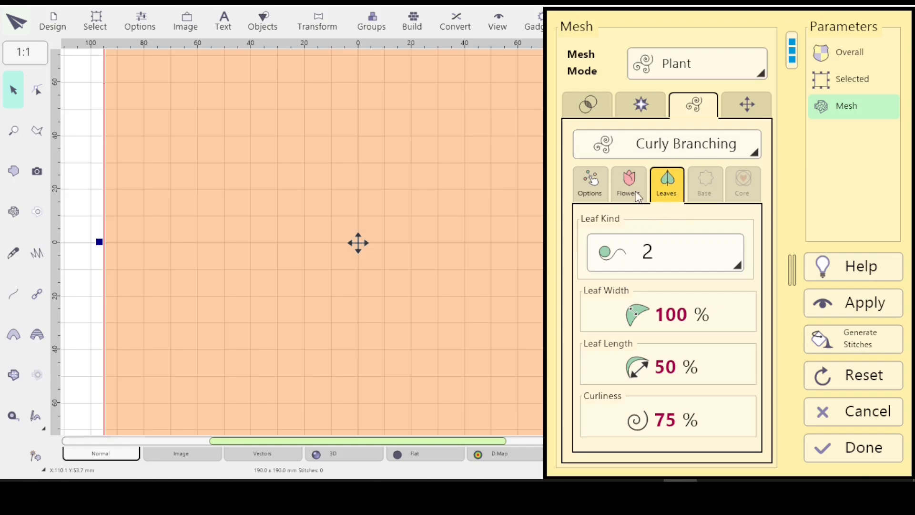
{"action": "left_click", "coordinate": [590, 183]}
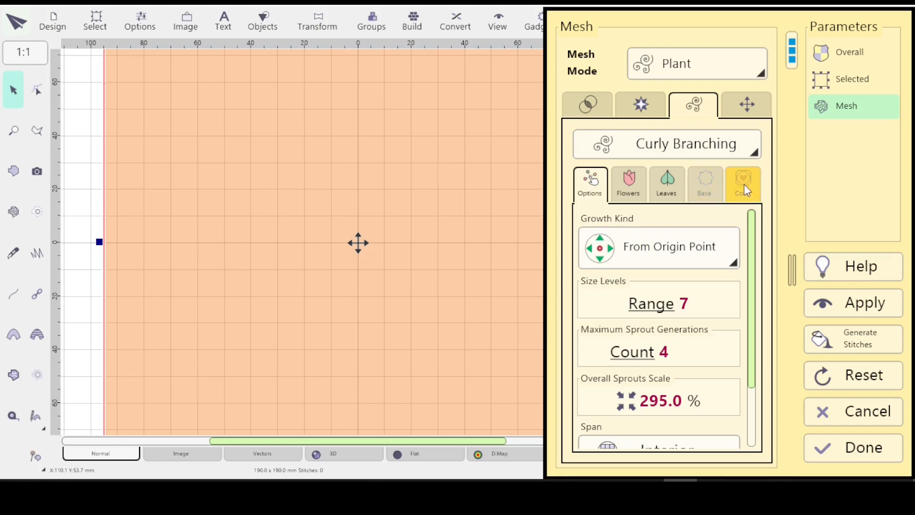
{"action": "left_click", "coordinate": [734, 265]}
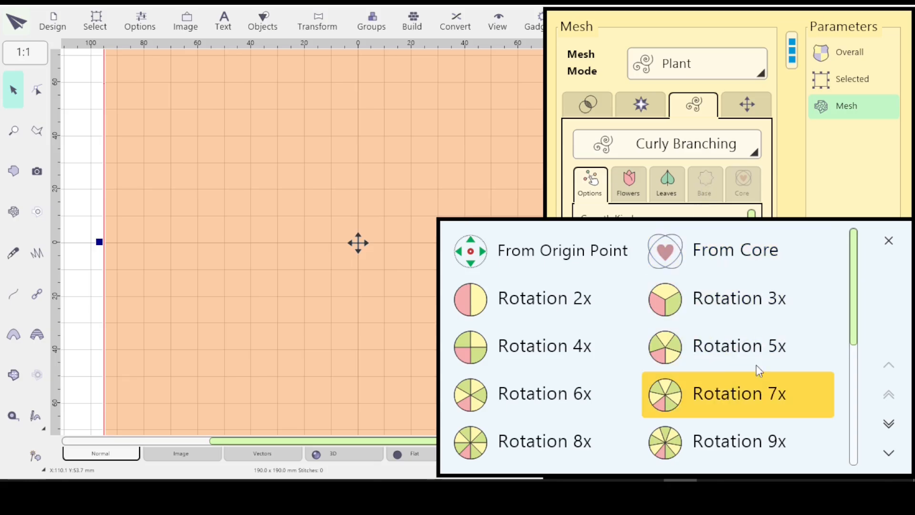
{"action": "left_click_drag", "start_coordinate": [854, 291], "coordinate": [861, 439]}
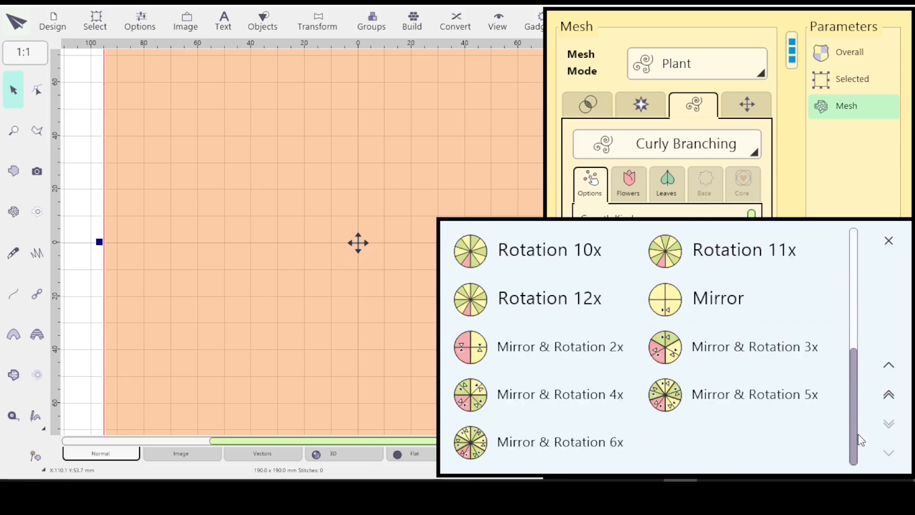
{"action": "left_click", "coordinate": [889, 241]}
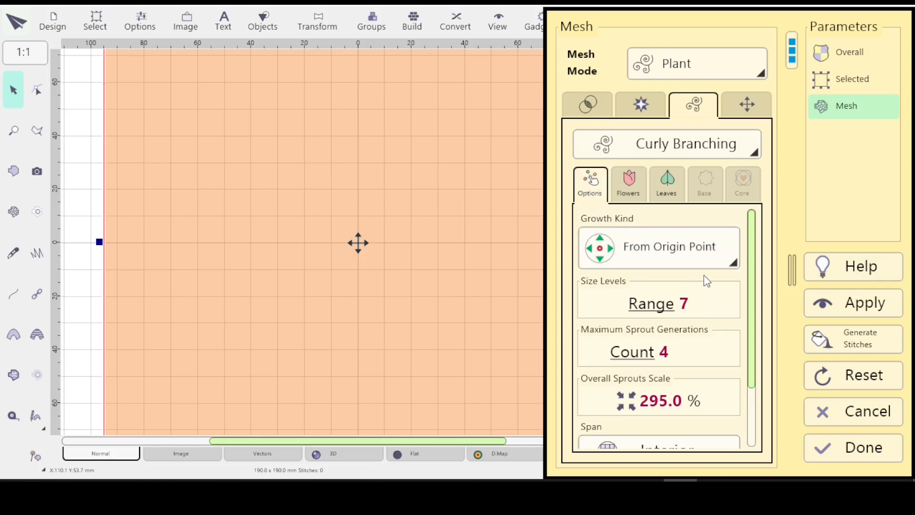
{"action": "scroll", "coordinate": [751, 267], "scroll_direction": "down", "scroll_amount": 3}
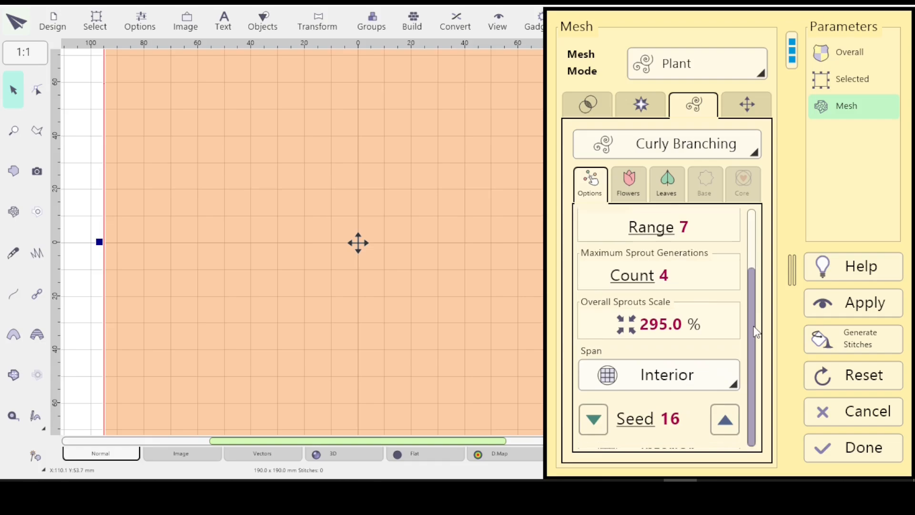
{"action": "scroll", "coordinate": [758, 267], "scroll_direction": "up", "scroll_amount": 3}
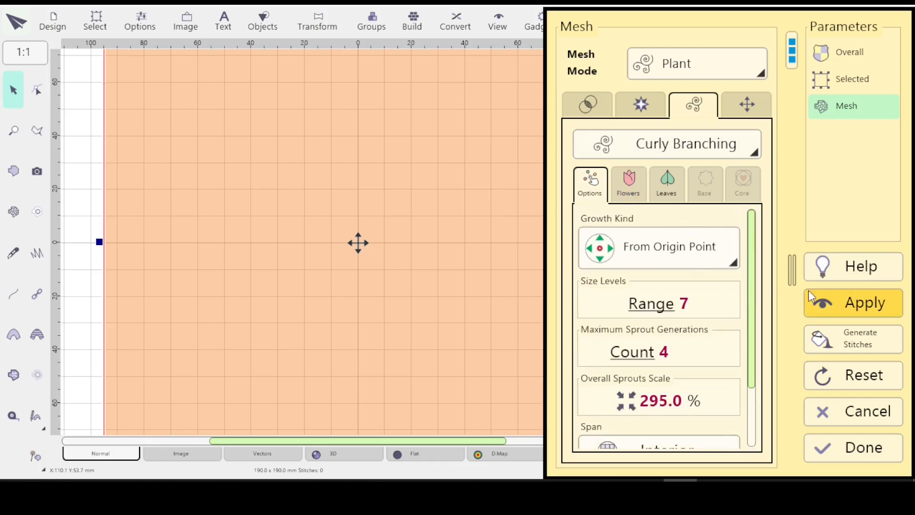
{"action": "scroll", "coordinate": [762, 352], "scroll_direction": "down", "scroll_amount": 3}
{"action": "scroll", "coordinate": [764, 333], "scroll_direction": "up", "scroll_amount": 3}
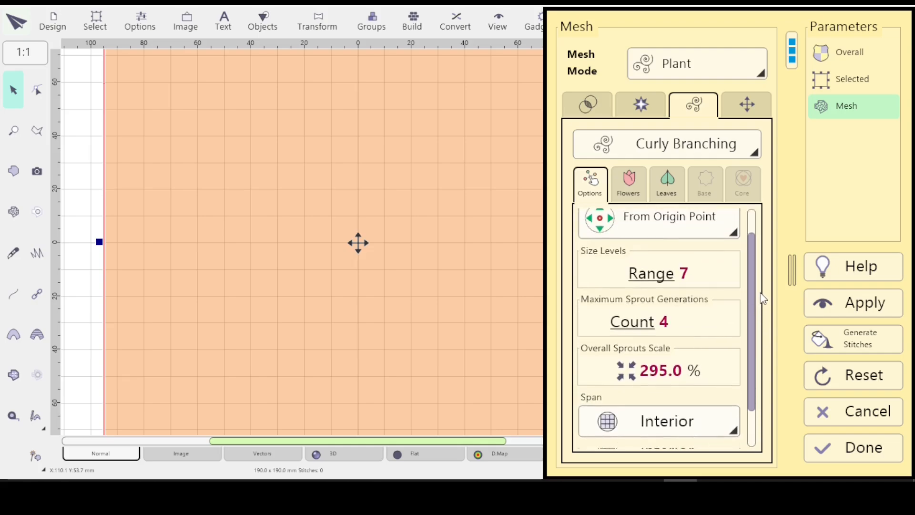
Apply the mesh parameters to generate the plant pattern, close the parameters and deselect the object.
{"action": "left_click", "coordinate": [849, 309]}
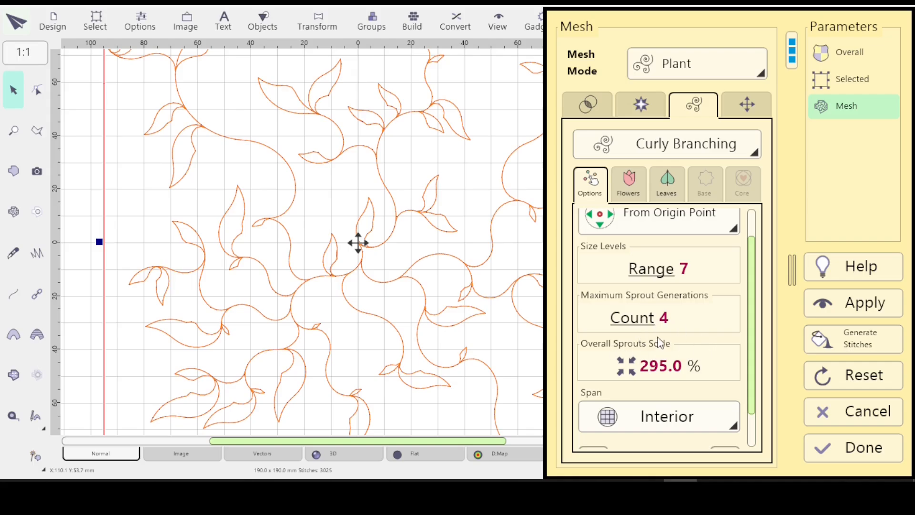
{"action": "scroll", "coordinate": [656, 335], "scroll_direction": "down", "scroll_amount": 8}
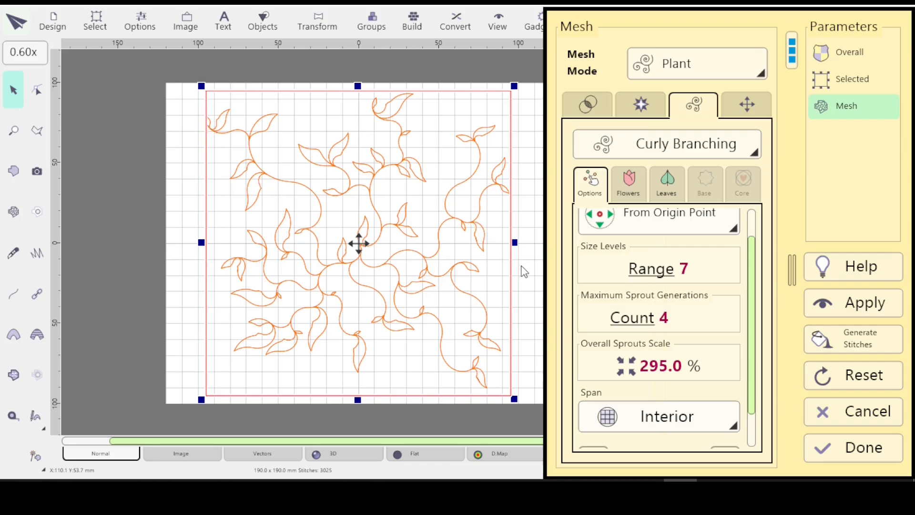
{"action": "left_click", "coordinate": [864, 448]}
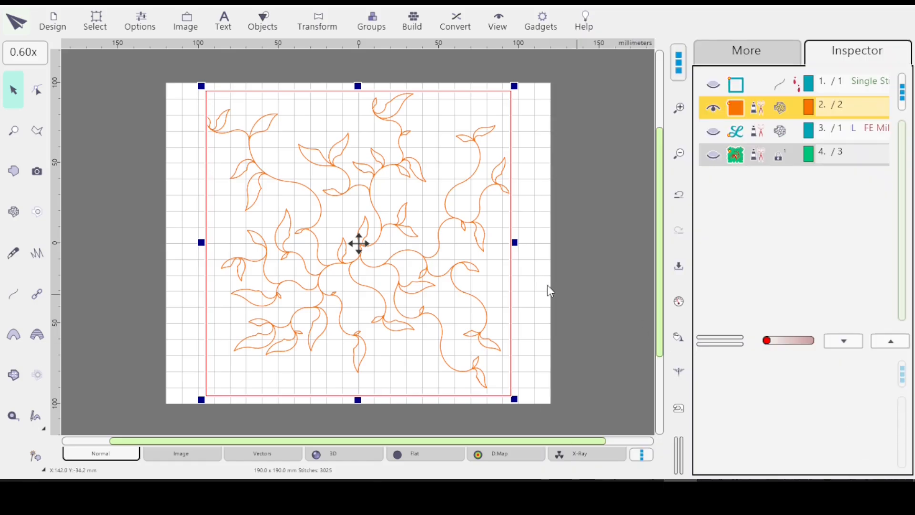
{"action": "left_click", "coordinate": [536, 266]}
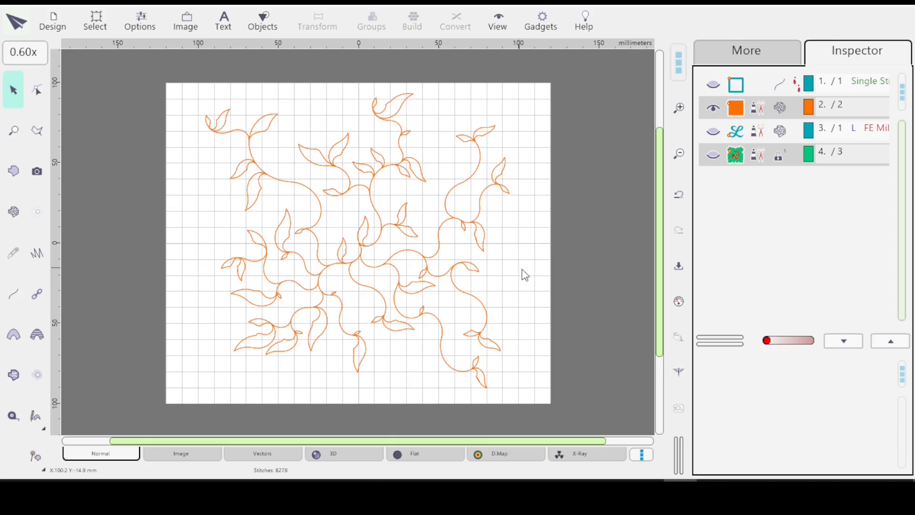
Save the design as a new file named PlantLeavesSeed16Origin in the Plant folder, in Embird Outline Format.
{"action": "left_click", "coordinate": [56, 29]}
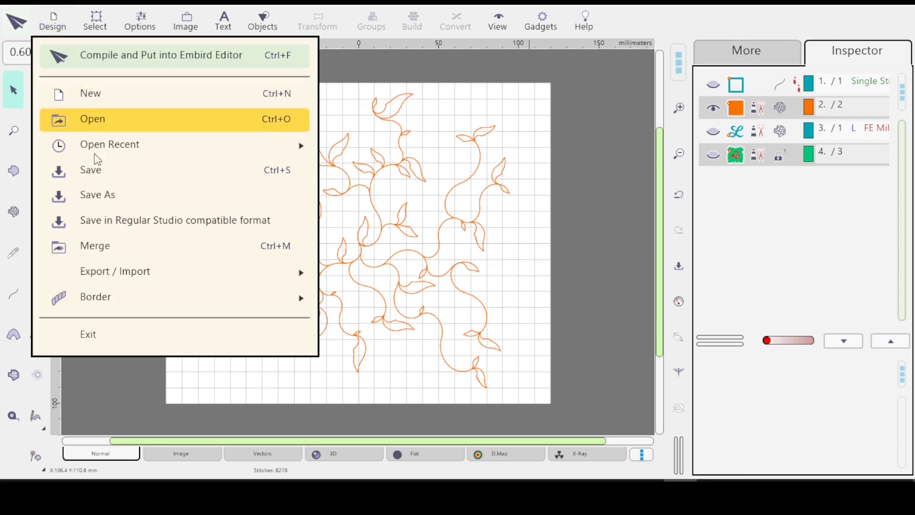
{"action": "left_click", "coordinate": [112, 202]}
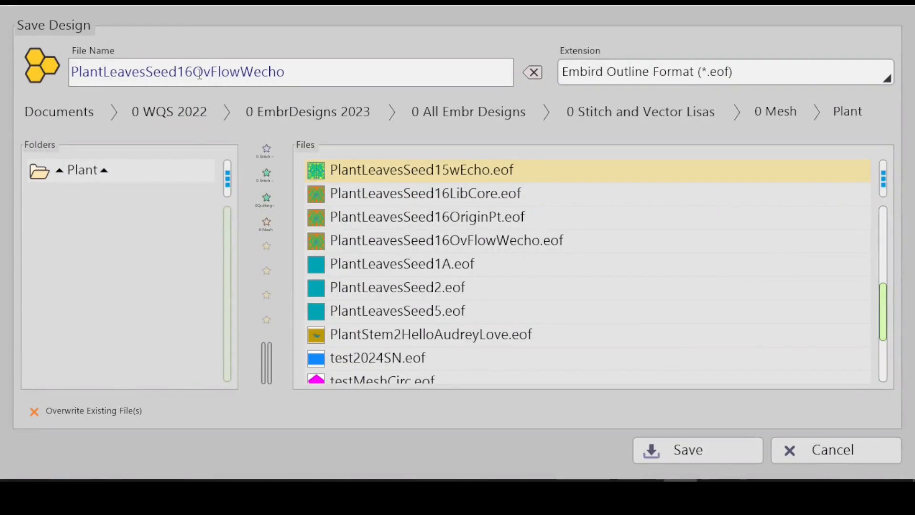
{"action": "left_click_drag", "start_coordinate": [240, 71], "coordinate": [252, 72]}
{"action": "key", "text": "Right"}
{"action": "key", "text": "Right"}
{"action": "key", "text": "Right"}
{"action": "key", "text": "BackSpace"}
{"action": "key", "text": "BackSpace"}
{"action": "key", "text": "BackSpace"}
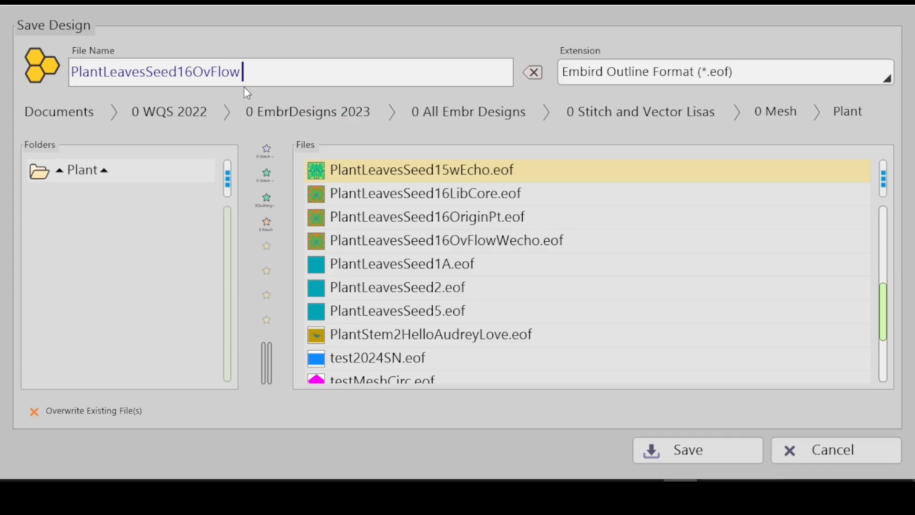
{"action": "key", "text": "BackSpace"}
{"action": "key", "text": "BackSpace"}
{"action": "key", "text": "BackSpace"}
{"action": "type", "text": "rigin"}
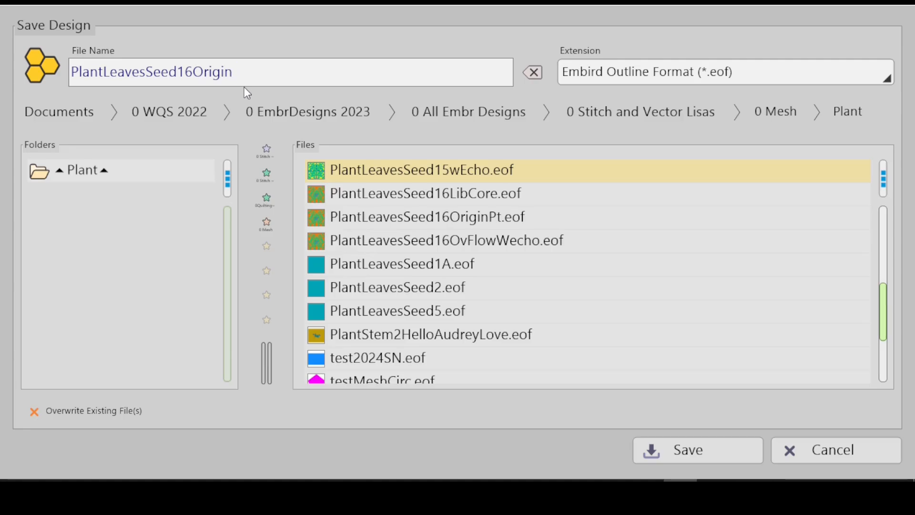
{"action": "key", "text": "Return"}
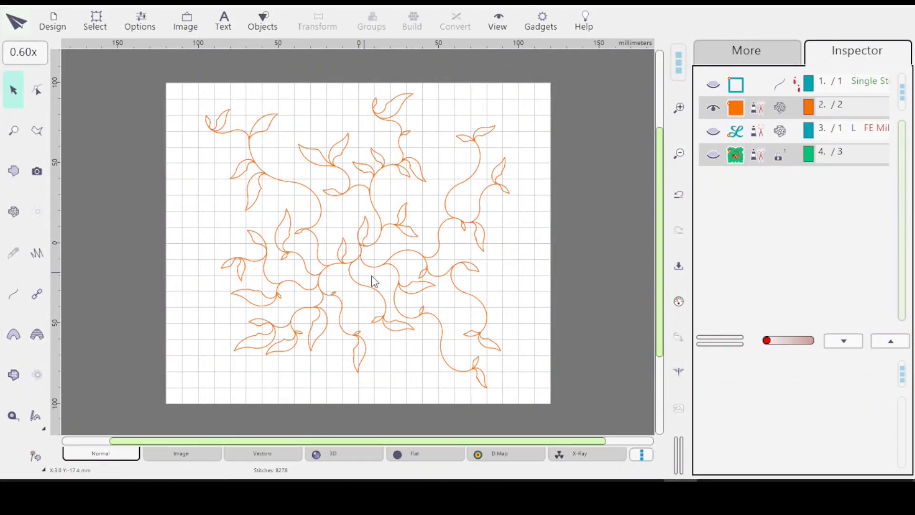
Examine the generated plant's branches and leaves across the whole design.
{"action": "scroll", "coordinate": [362, 249], "scroll_direction": "up", "scroll_amount": 4}
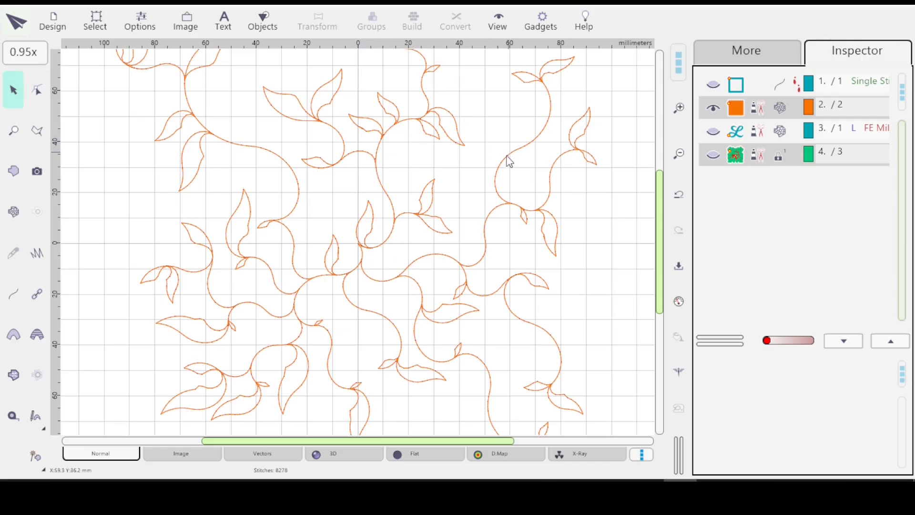
{"action": "scroll", "coordinate": [511, 163], "scroll_direction": "down", "scroll_amount": 3}
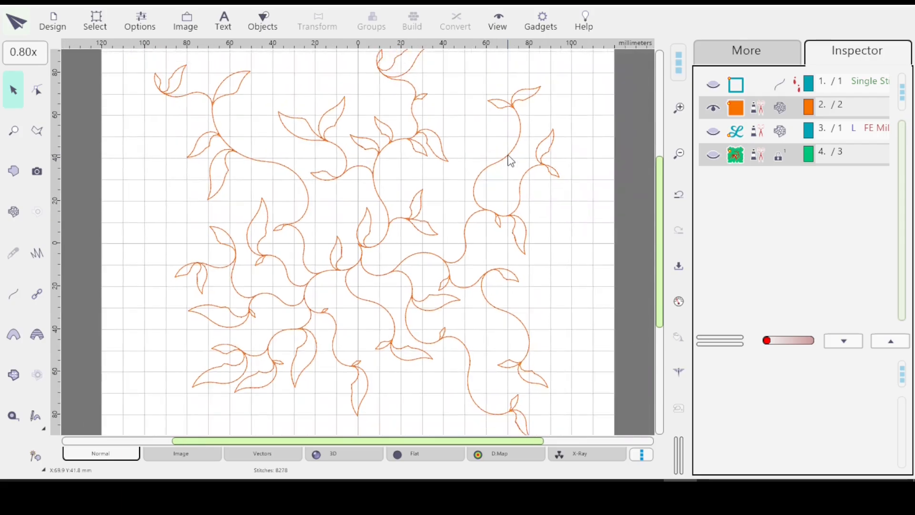
{"action": "scroll", "coordinate": [511, 162], "scroll_direction": "down", "scroll_amount": 1}
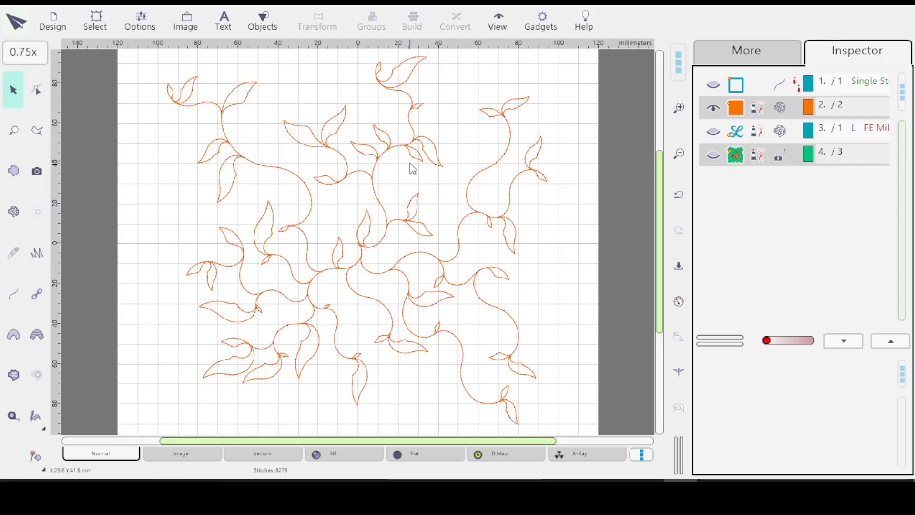
{"action": "left_click_drag", "start_coordinate": [391, 441], "coordinate": [450, 427]}
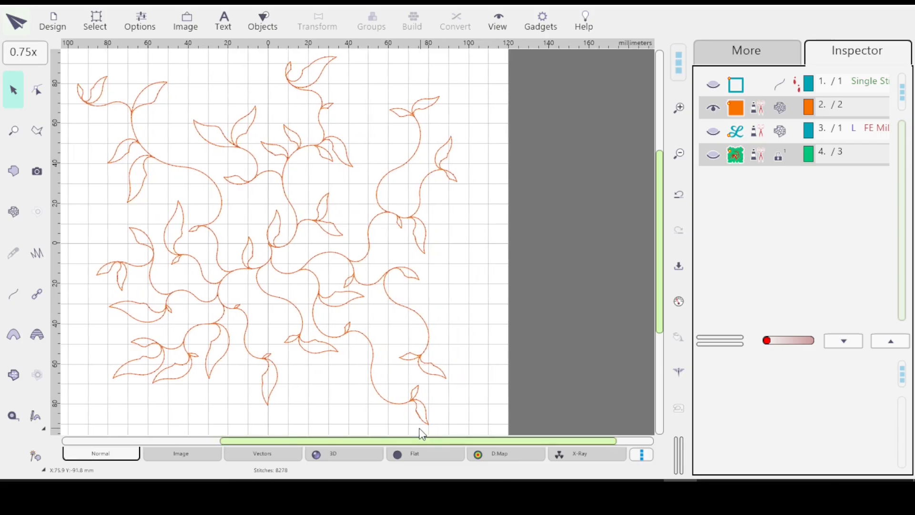
{"action": "left_click_drag", "start_coordinate": [384, 442], "coordinate": [376, 442]}
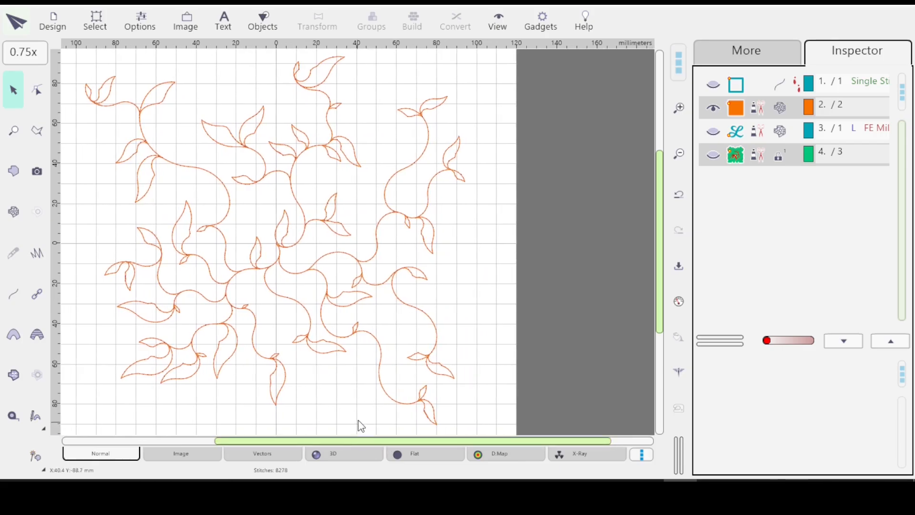
{"action": "scroll", "coordinate": [361, 425], "scroll_direction": "down", "scroll_amount": 1}
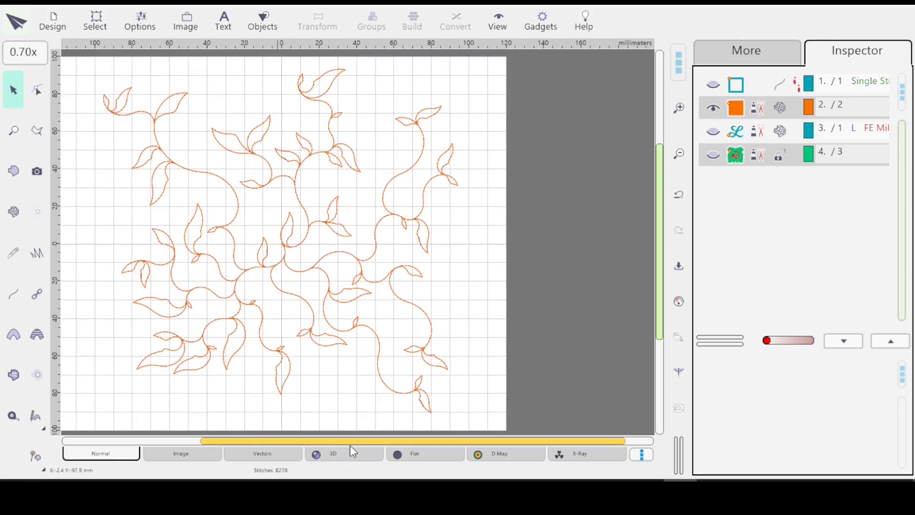
{"action": "mouse_move", "coordinate": [343, 440]}
{"action": "left_mouse_down"}
{"action": "mouse_move", "coordinate": [333, 442]}
{"action": "mouse_move", "coordinate": [342, 442]}
{"action": "left_mouse_up"}
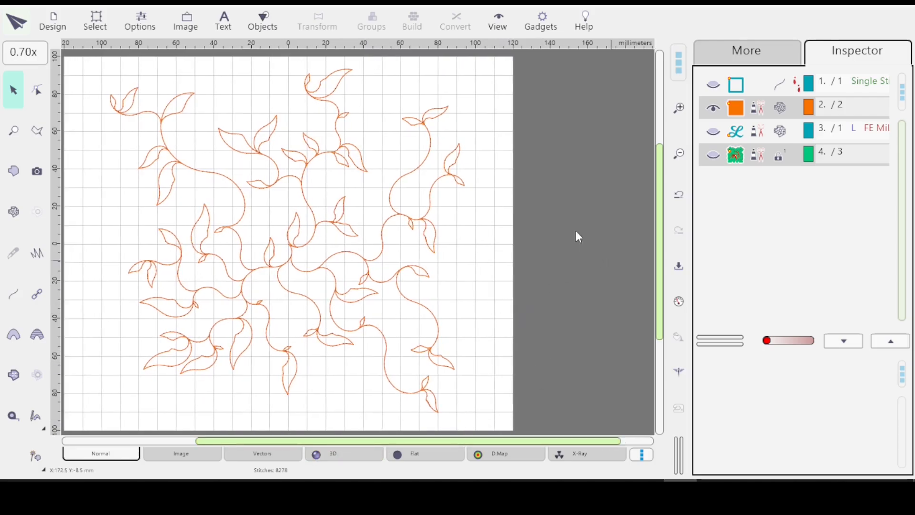
Open the parameters of the orange plant mesh object and set its Size Levels Range to 2.
{"action": "left_click", "coordinate": [780, 111]}
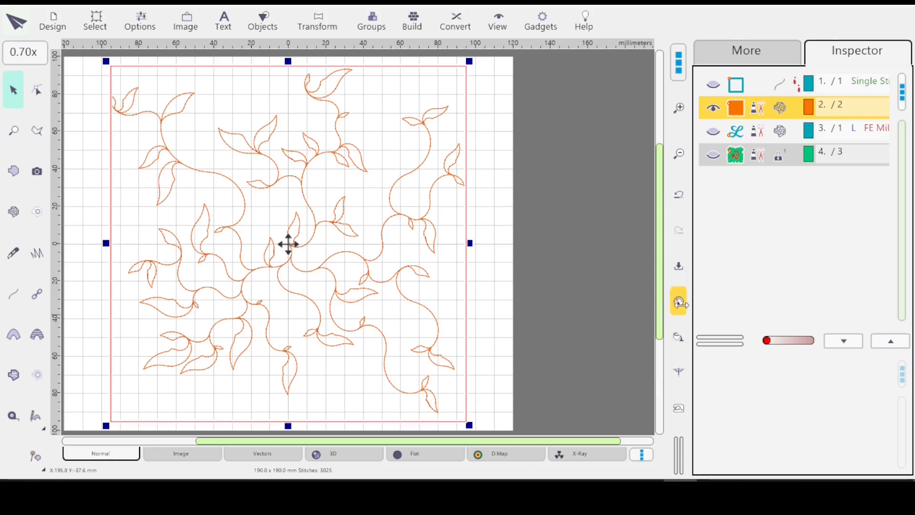
{"action": "left_click", "coordinate": [679, 300]}
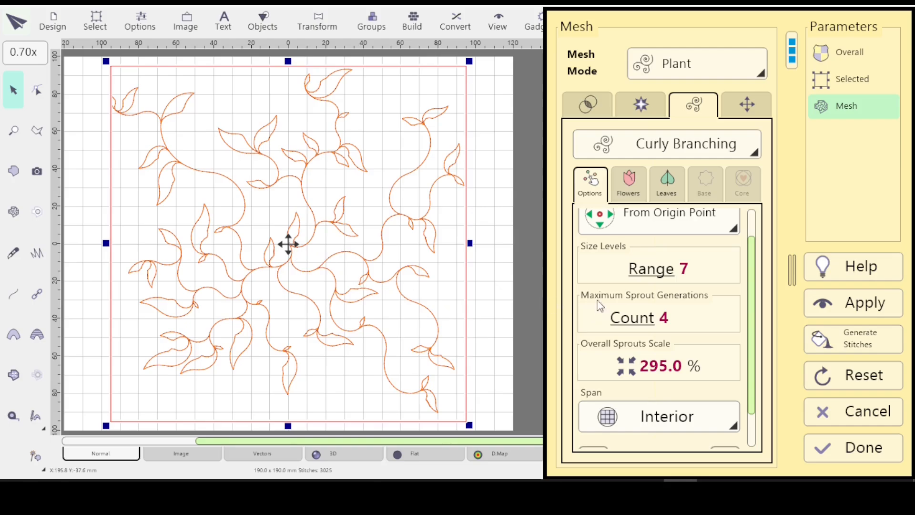
{"action": "scroll", "coordinate": [756, 338], "scroll_direction": "down", "scroll_amount": 2}
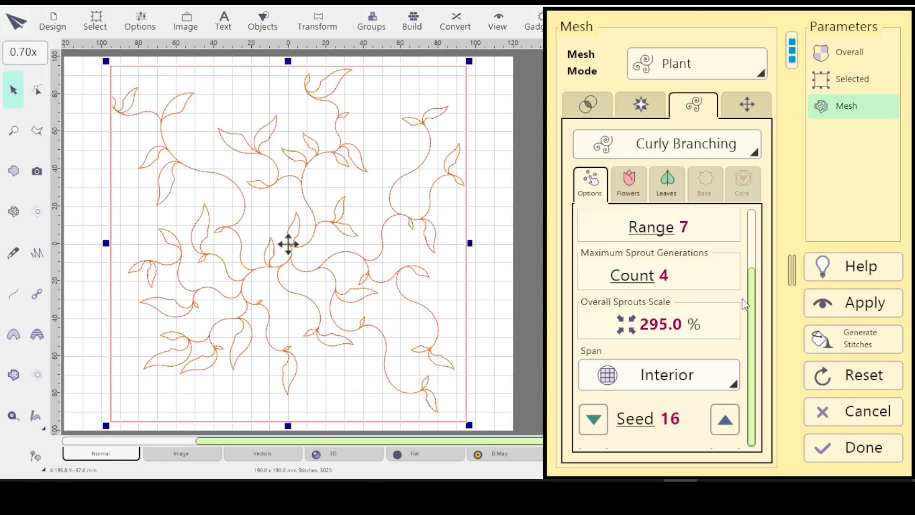
{"action": "left_click_drag", "start_coordinate": [752, 276], "coordinate": [751, 243]}
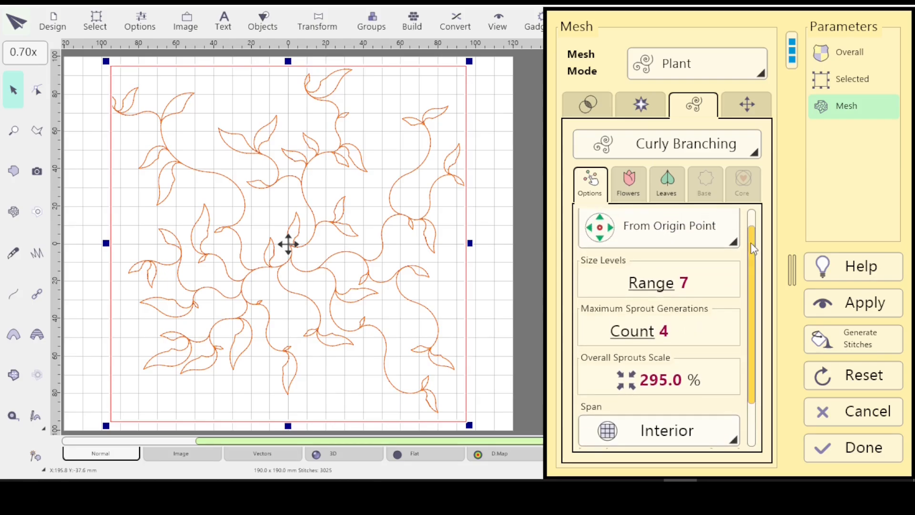
{"action": "left_click", "coordinate": [656, 289]}
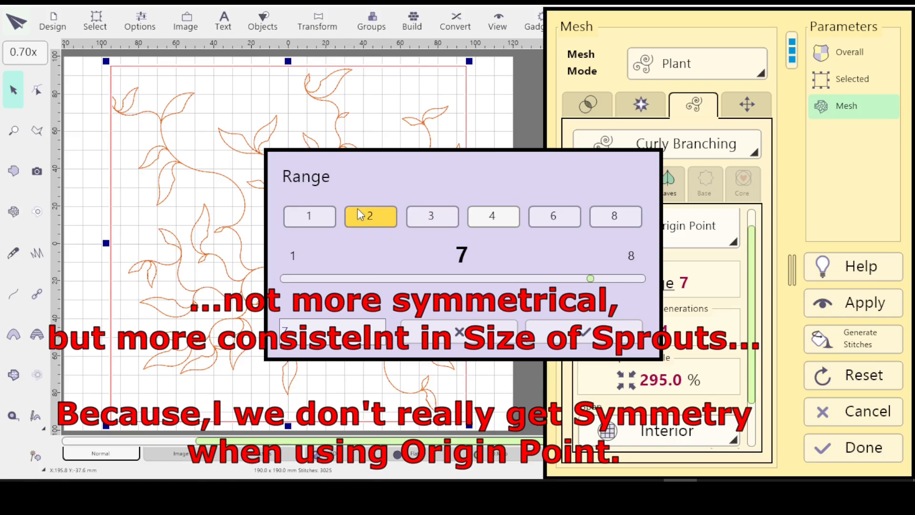
{"action": "left_click", "coordinate": [370, 219]}
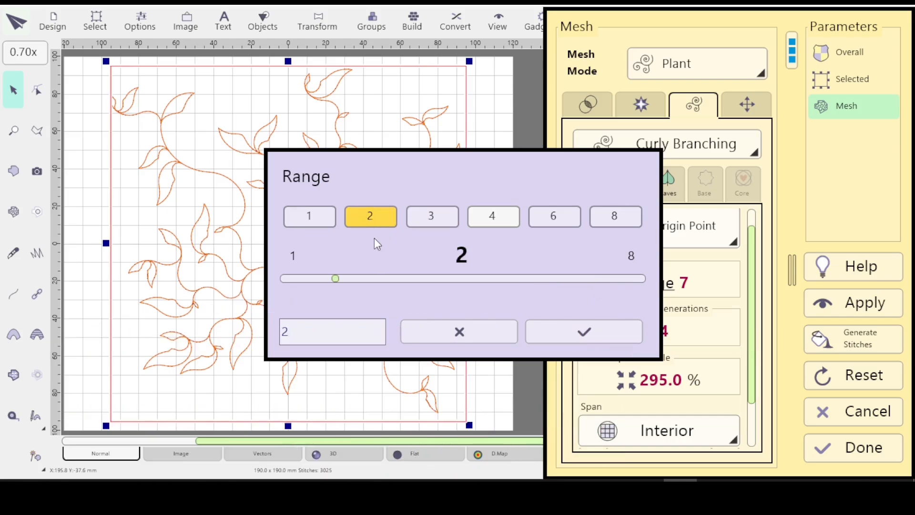
{"action": "left_click", "coordinate": [585, 332]}
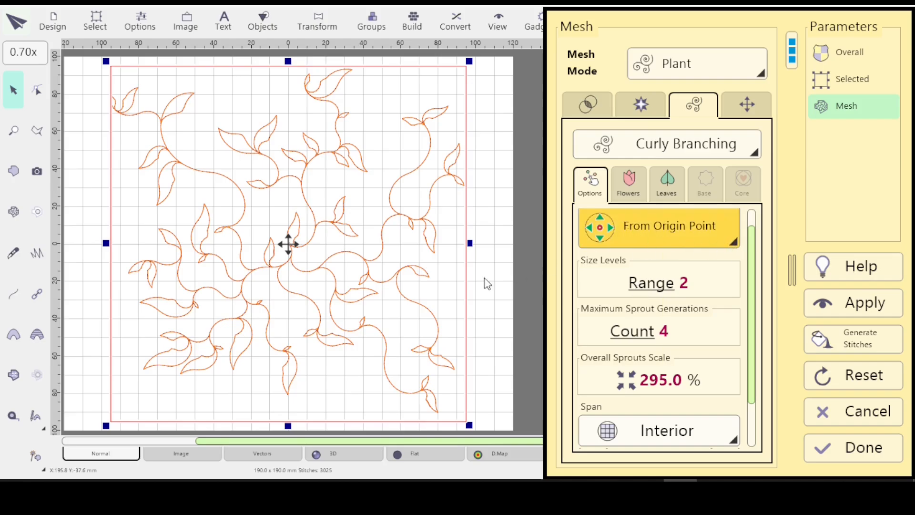
Keep From Origin Point as the Growth Kind and apply the parameters to regenerate the plant pattern.
{"action": "left_click", "coordinate": [734, 242]}
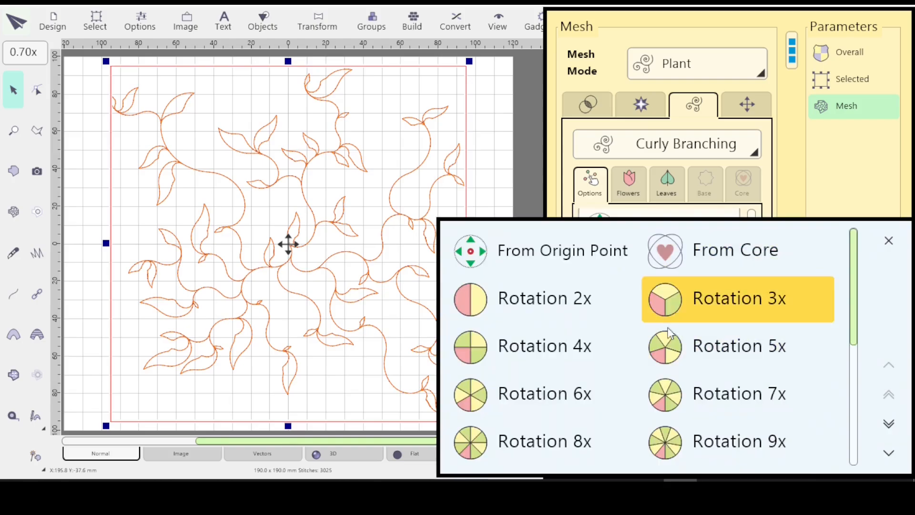
{"action": "left_click_drag", "start_coordinate": [855, 298], "coordinate": [852, 278]}
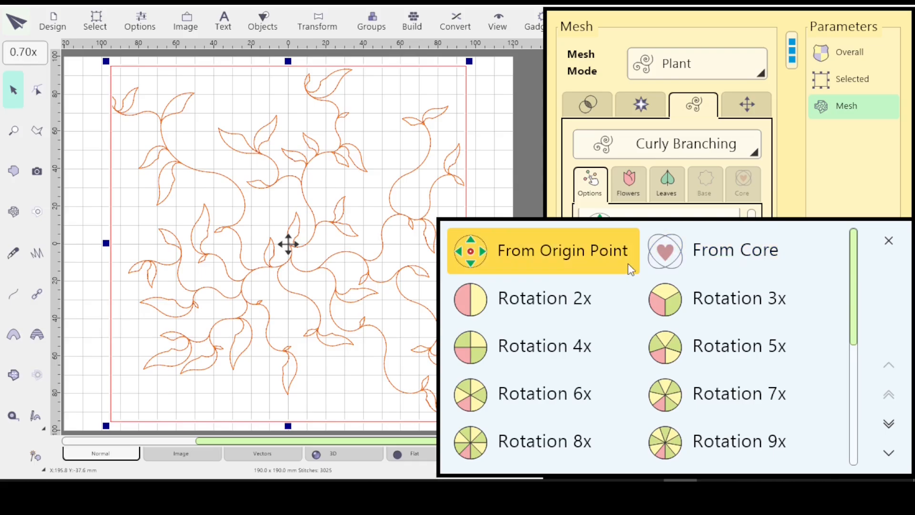
{"action": "left_click", "coordinate": [543, 264]}
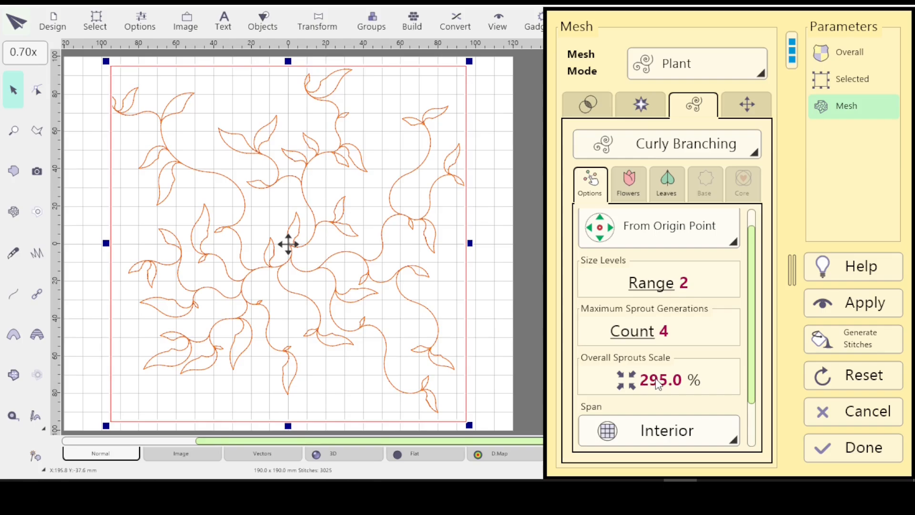
{"action": "mouse_move", "coordinate": [751, 337]}
{"action": "left_mouse_down"}
{"action": "mouse_move", "coordinate": [754, 377]}
{"action": "mouse_move", "coordinate": [755, 325]}
{"action": "left_mouse_up"}
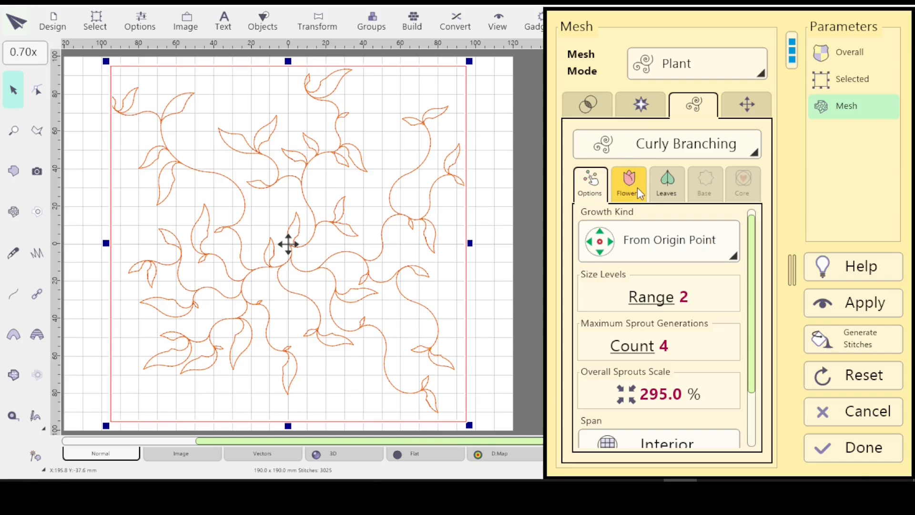
{"action": "left_click", "coordinate": [854, 309]}
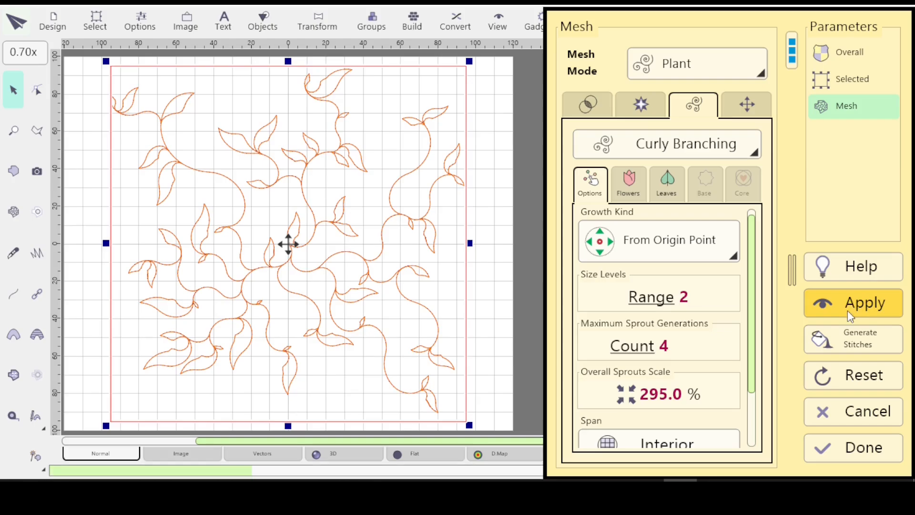
{"action": "left_click", "coordinate": [847, 311]}
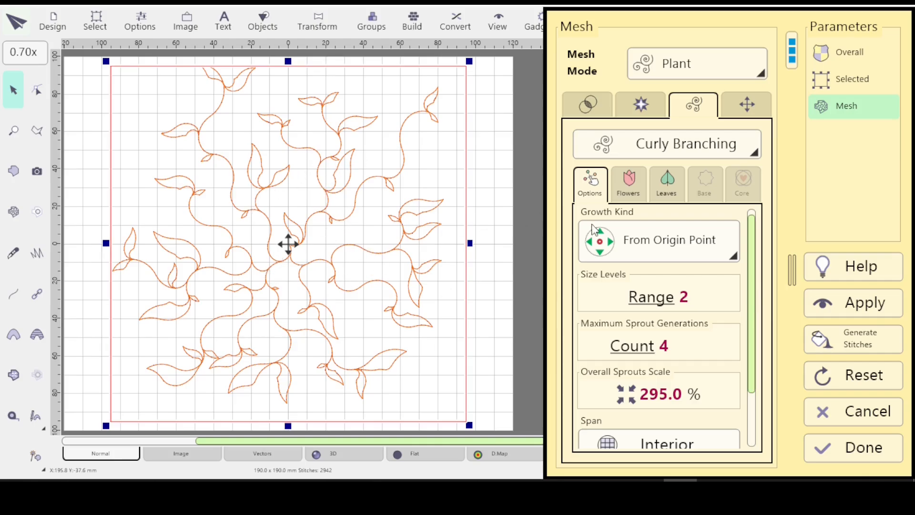
Keep Library as the Flower Kind and choose the rosebud glyph from the flower library.
{"action": "left_click", "coordinate": [627, 185]}
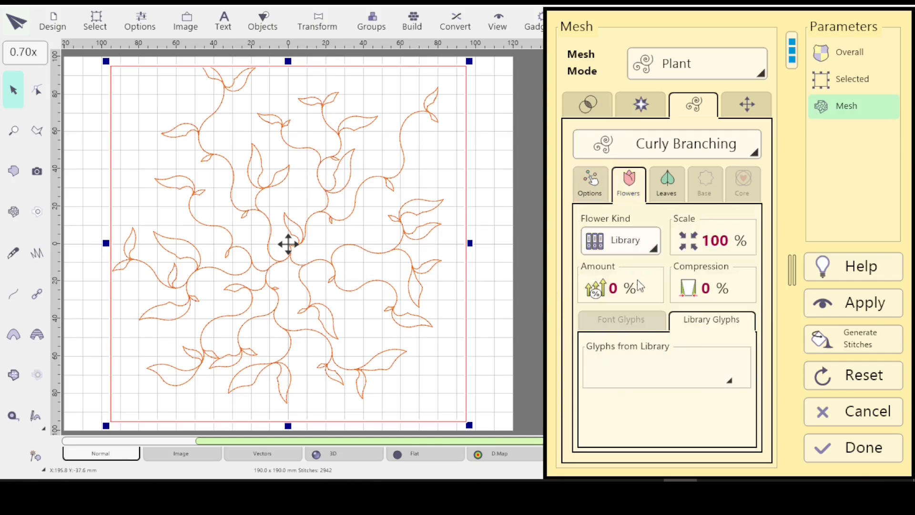
{"action": "left_click", "coordinate": [652, 249]}
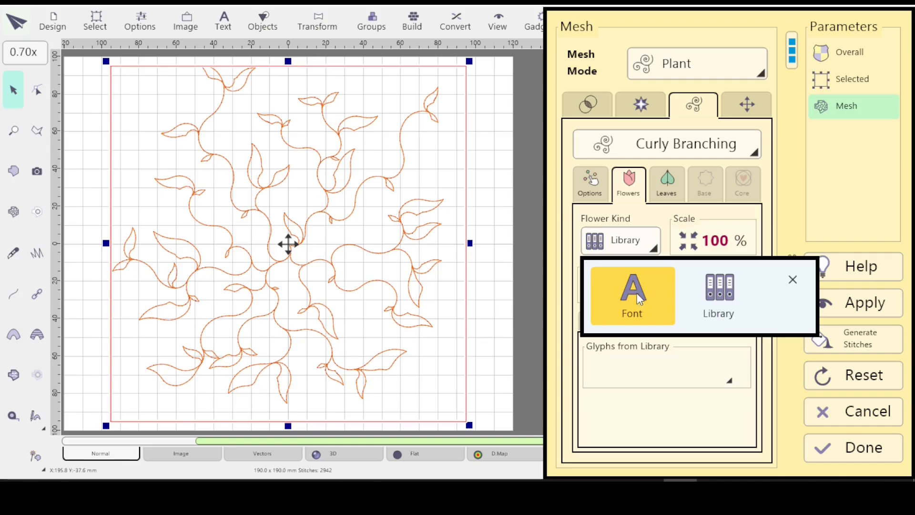
{"action": "left_click", "coordinate": [722, 297]}
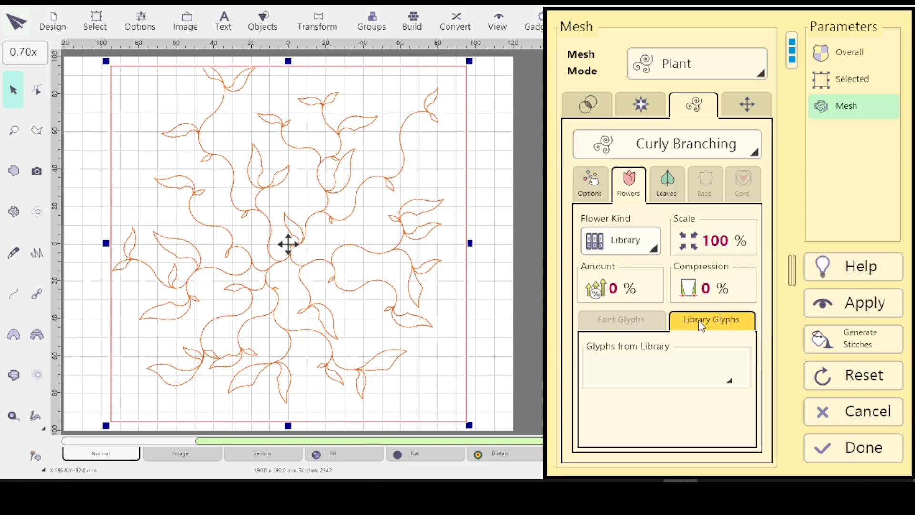
{"action": "left_click", "coordinate": [731, 385]}
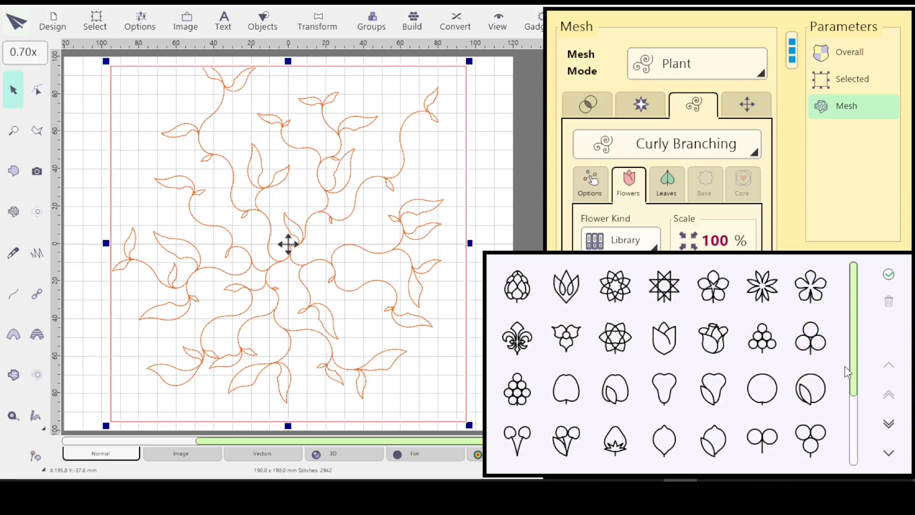
{"action": "left_click_drag", "start_coordinate": [853, 354], "coordinate": [856, 416]}
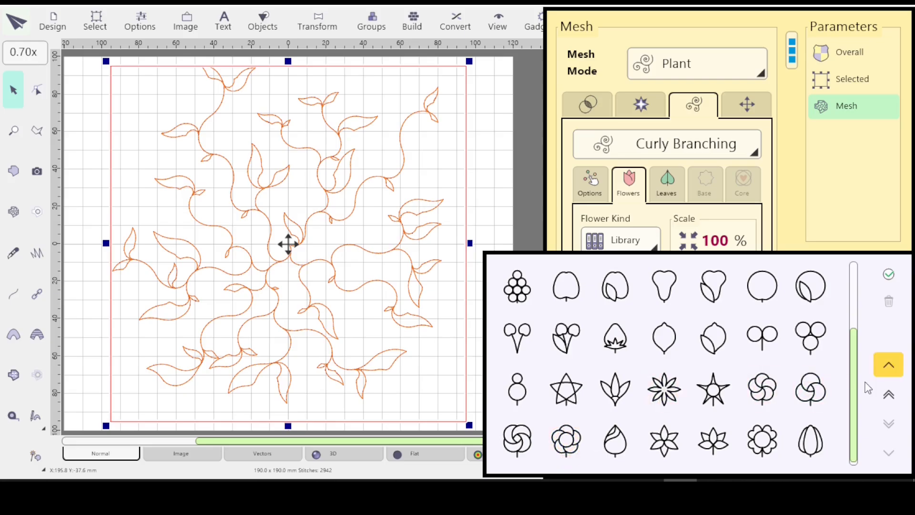
{"action": "left_click_drag", "start_coordinate": [854, 399], "coordinate": [861, 362]}
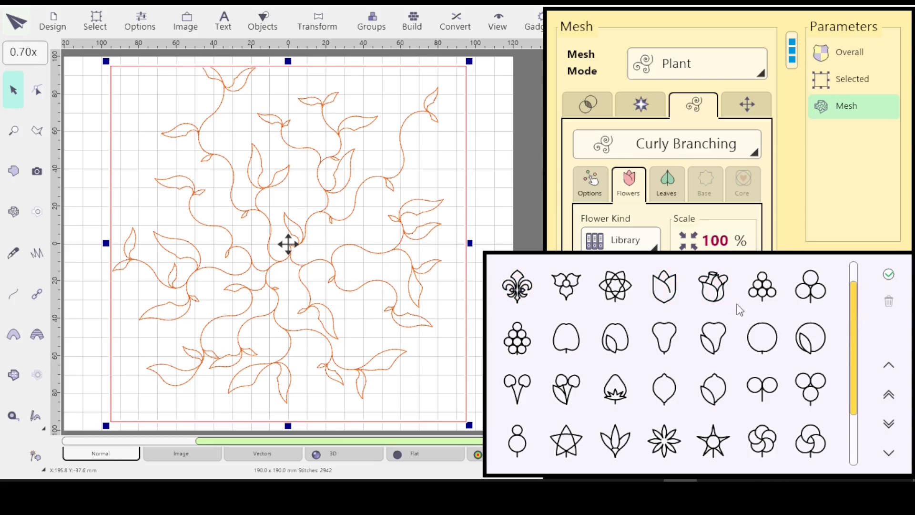
{"action": "left_click", "coordinate": [714, 296]}
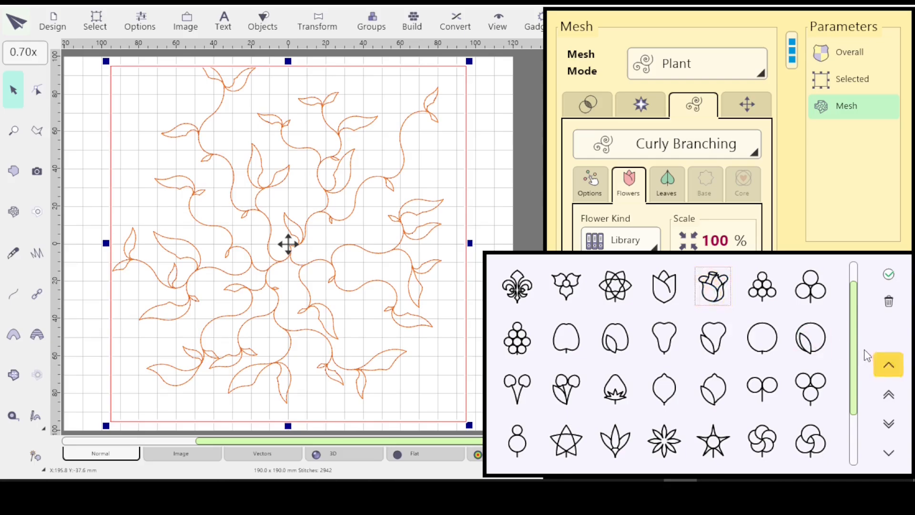
{"action": "left_click", "coordinate": [889, 276]}
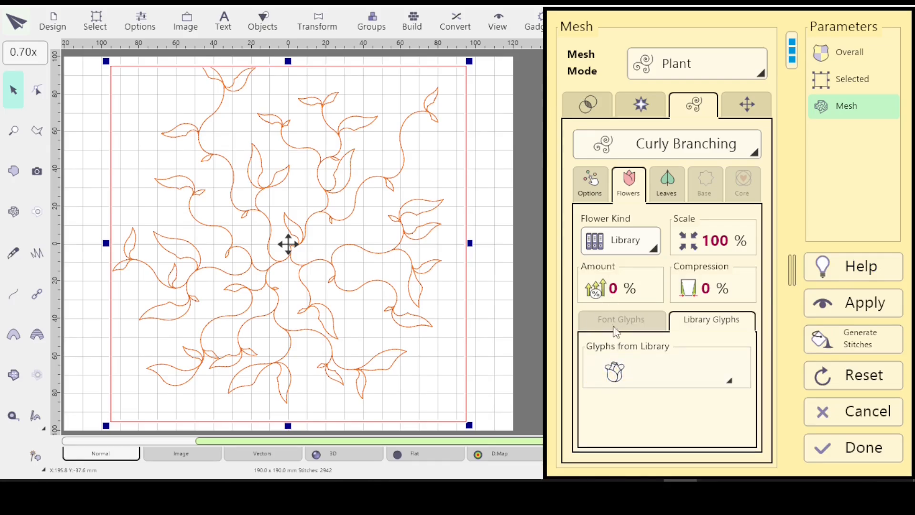
Set the Flower Amount to 100 % and keep the flower Compression at 0 %.
{"action": "left_click", "coordinate": [599, 294]}
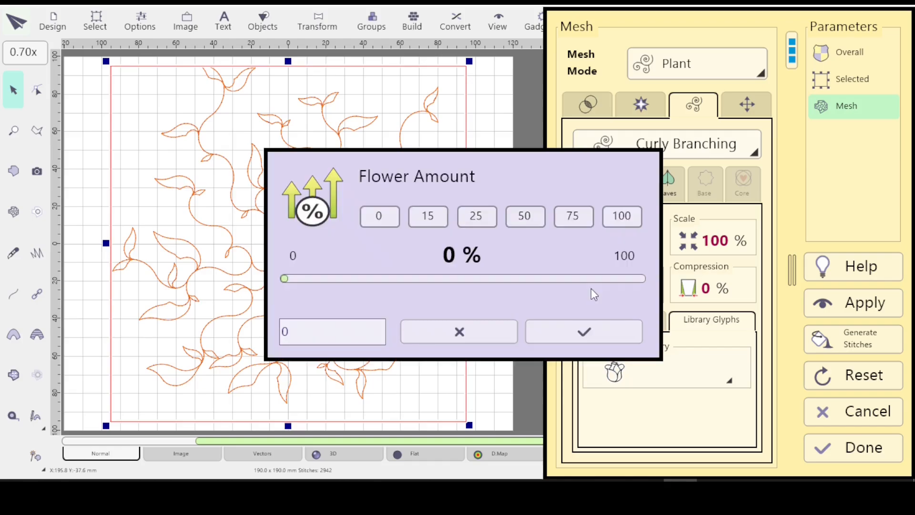
{"action": "left_click", "coordinate": [623, 215]}
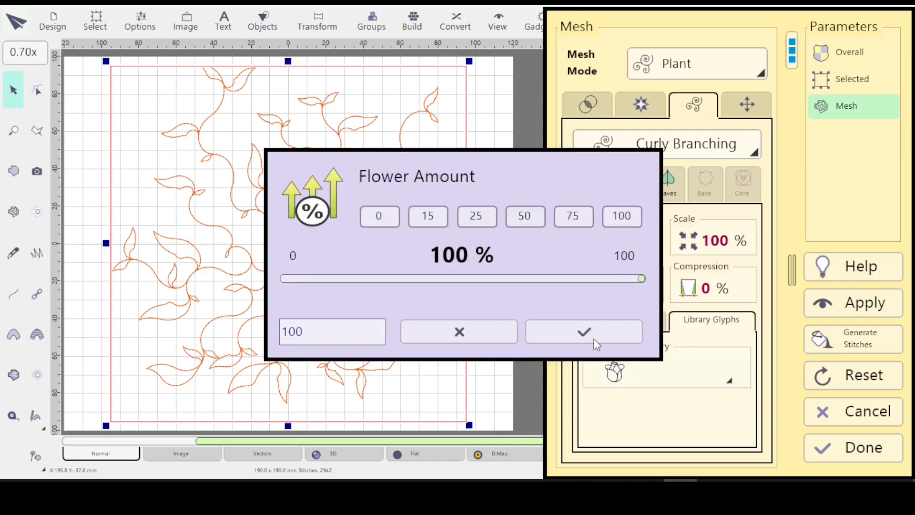
{"action": "left_click", "coordinate": [595, 331]}
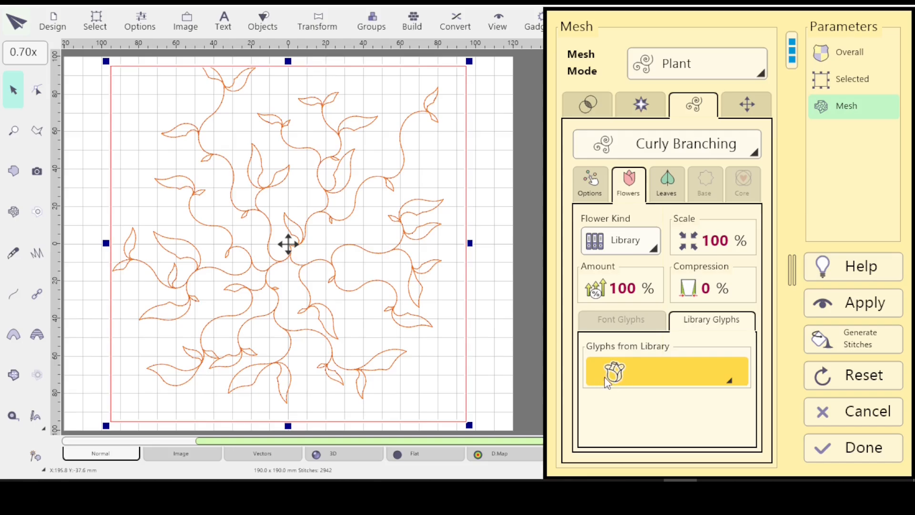
{"action": "left_click", "coordinate": [691, 291]}
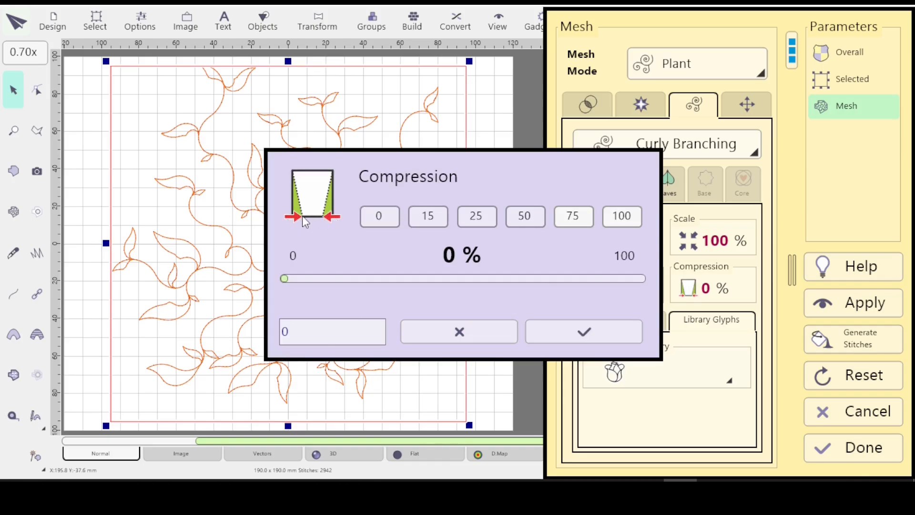
{"action": "left_click", "coordinate": [579, 333]}
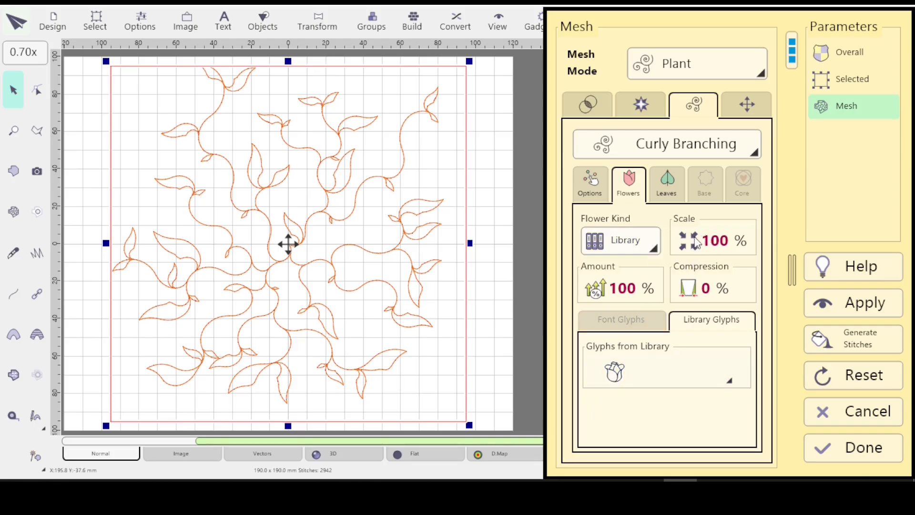
Check the leaf, flower and growth settings and apply them to regenerate the pattern with rosebud flowers.
{"action": "left_click", "coordinate": [666, 184]}
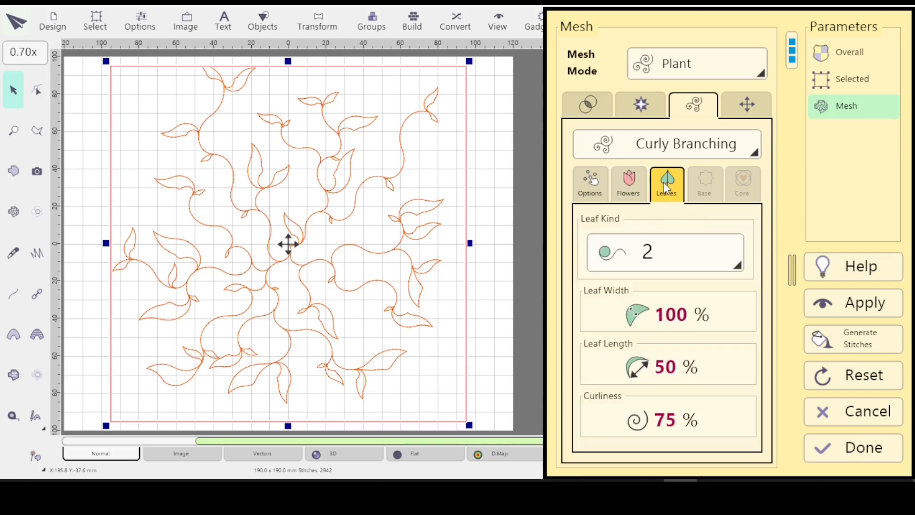
{"action": "left_click", "coordinate": [630, 188]}
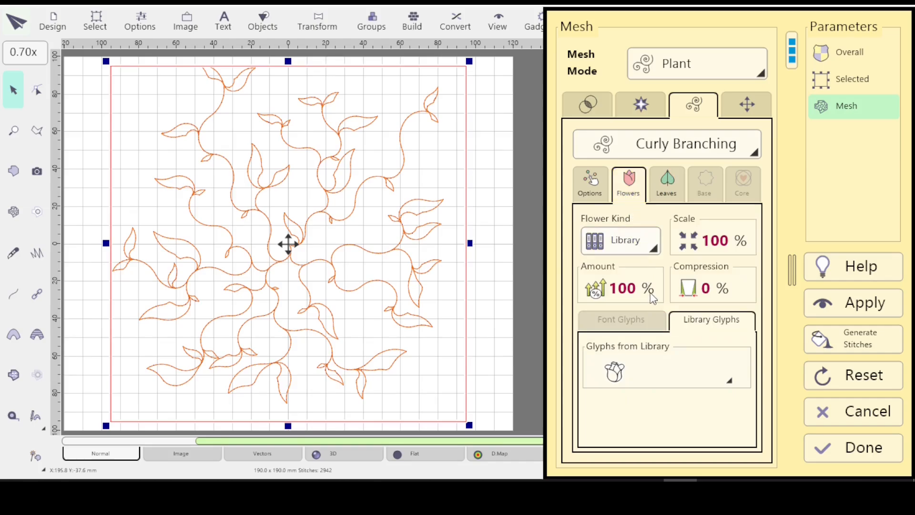
{"action": "left_click", "coordinate": [590, 186]}
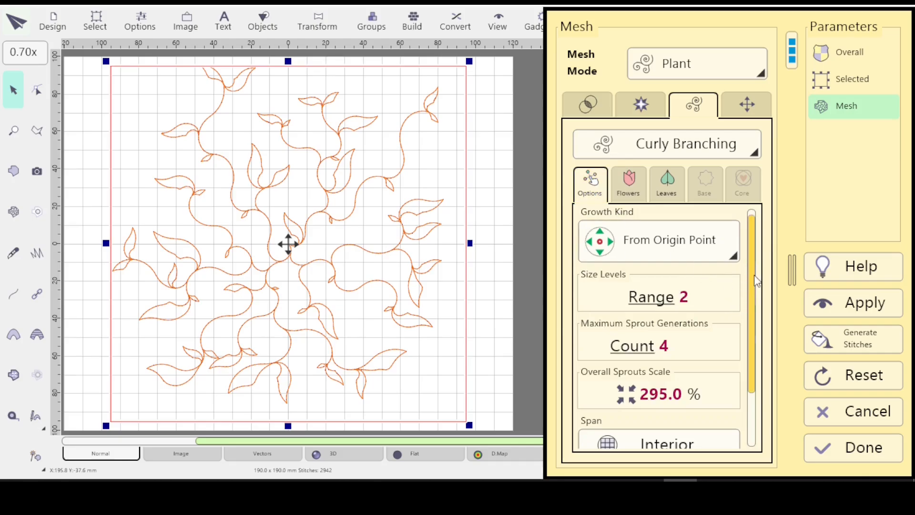
{"action": "mouse_move", "coordinate": [751, 282]}
{"action": "left_mouse_down"}
{"action": "mouse_move", "coordinate": [757, 330]}
{"action": "mouse_move", "coordinate": [759, 281]}
{"action": "left_mouse_up"}
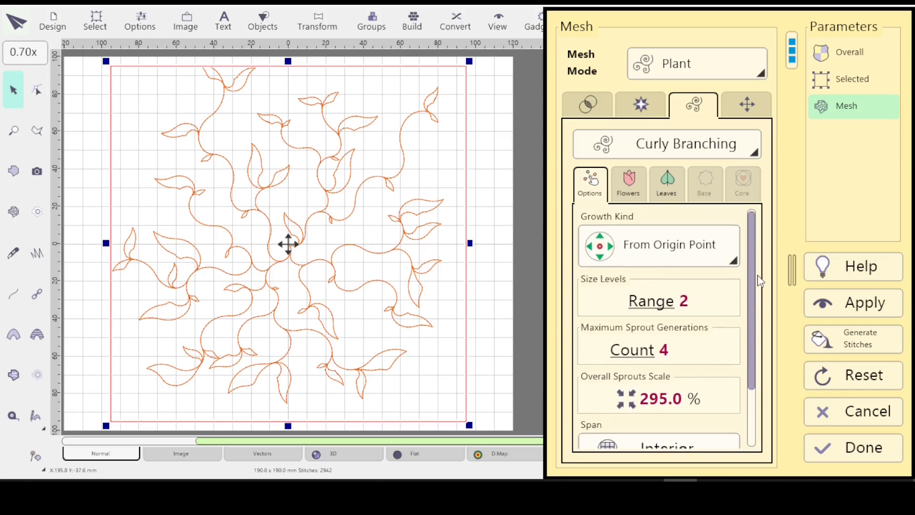
{"action": "left_click", "coordinate": [853, 313]}
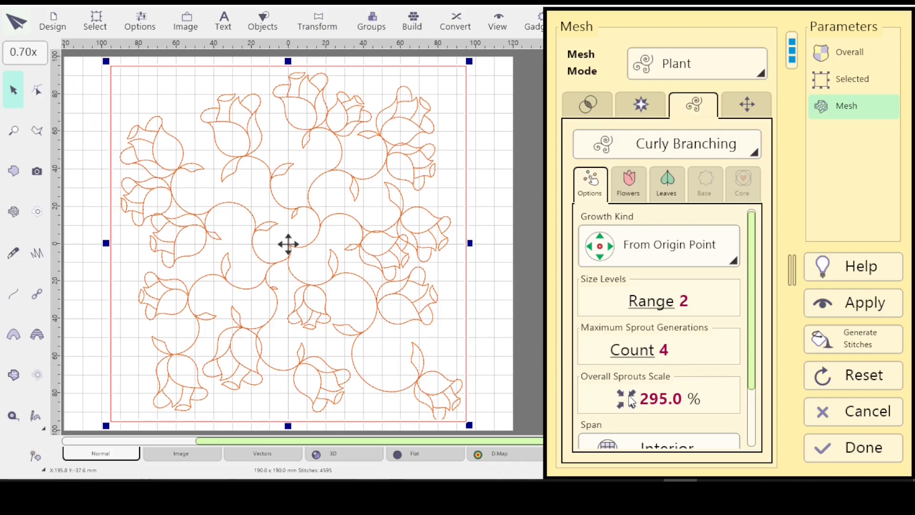
Set the Scale of the library rosebud flowers to 75 %.
{"action": "scroll", "coordinate": [754, 337], "scroll_direction": "down", "scroll_amount": 1}
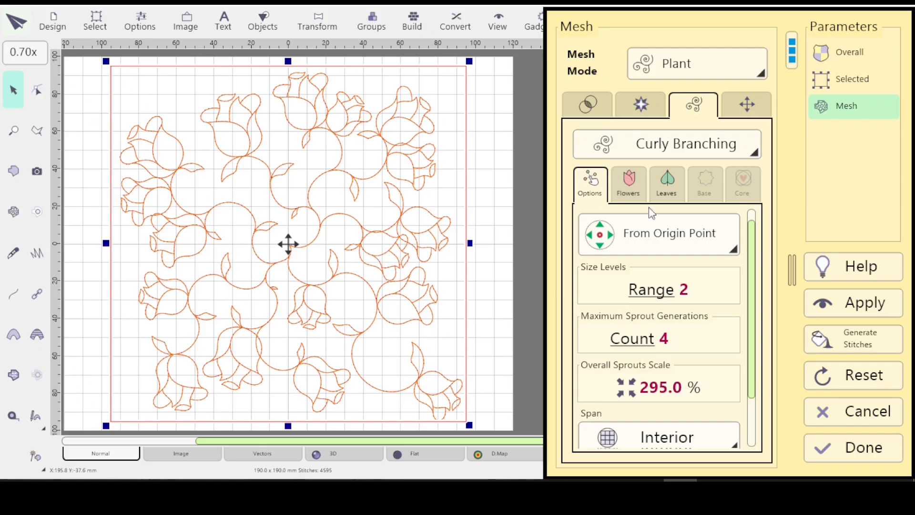
{"action": "left_click", "coordinate": [629, 183]}
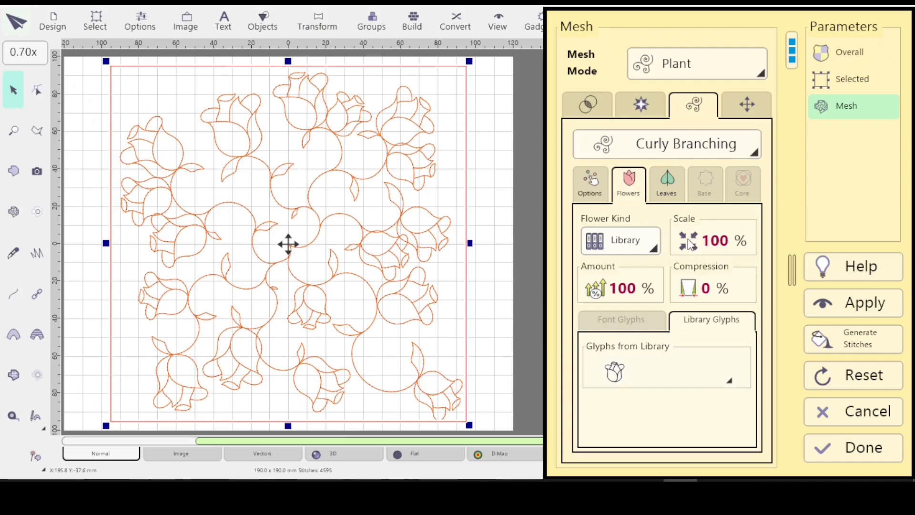
{"action": "left_click", "coordinate": [689, 242]}
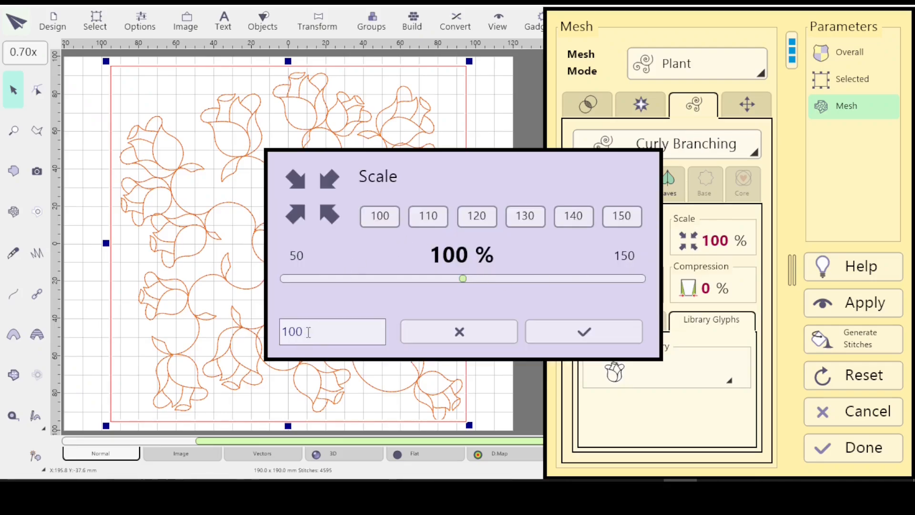
{"action": "key", "text": "shift+Left"}
{"action": "key", "text": "shift+Left"}
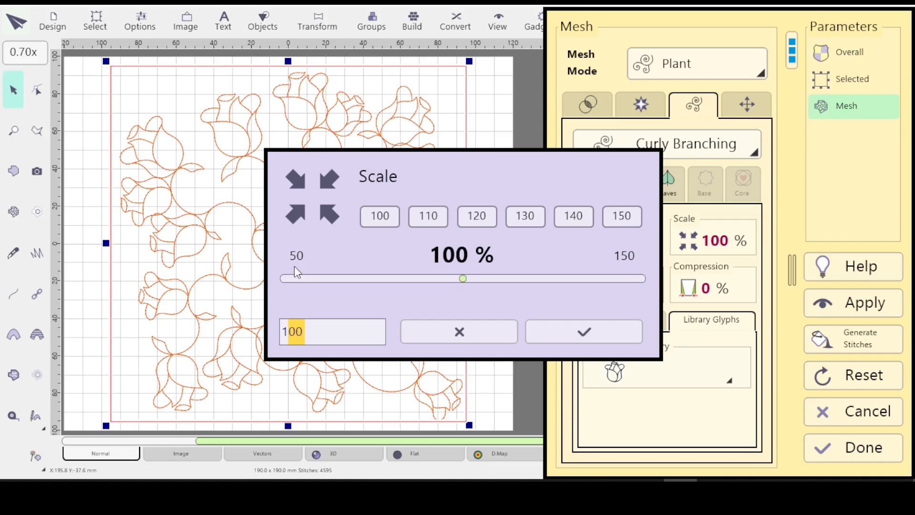
{"action": "key", "text": "BackSpace"}
{"action": "key", "text": "BackSpace"}
{"action": "type", "text": "75"}
{"action": "left_click", "coordinate": [584, 329]}
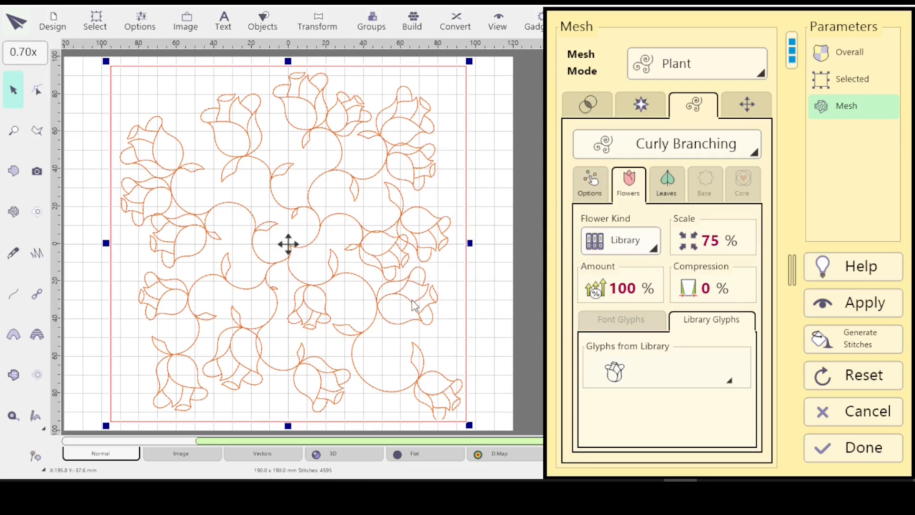
Set the Flower Amount to 75 % and apply the parameters to regenerate the plant pattern.
{"action": "left_click", "coordinate": [600, 289]}
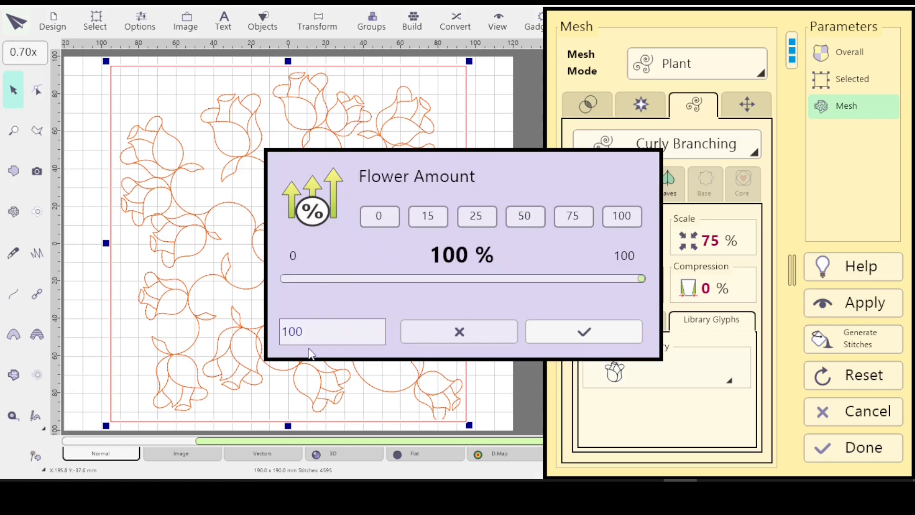
{"action": "left_click", "coordinate": [574, 217]}
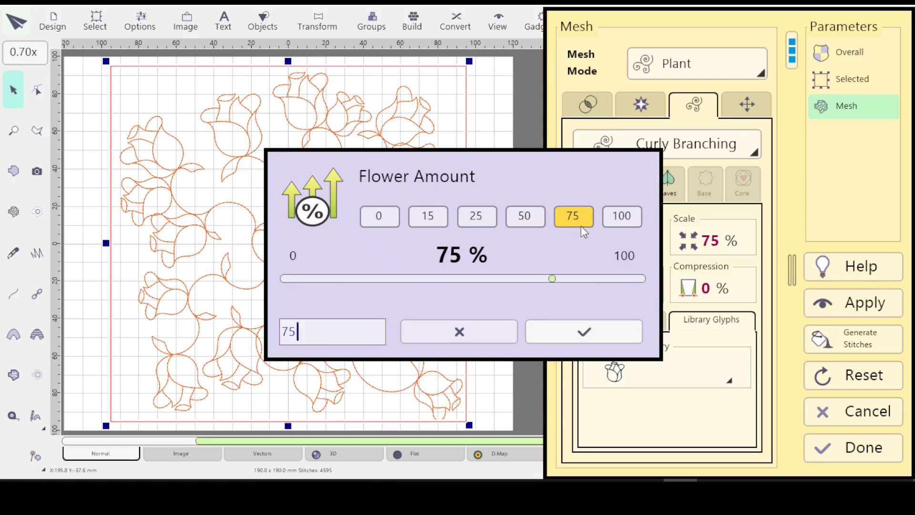
{"action": "key", "text": "Return"}
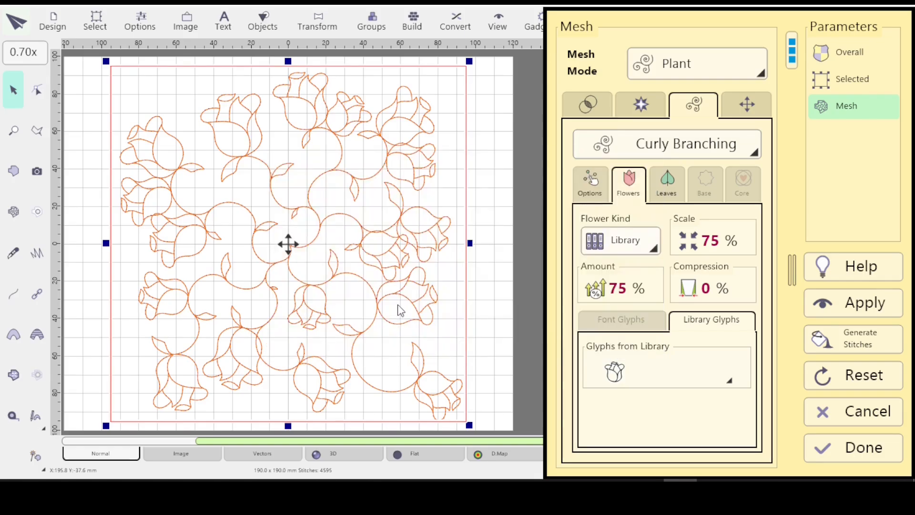
{"action": "left_click", "coordinate": [877, 309]}
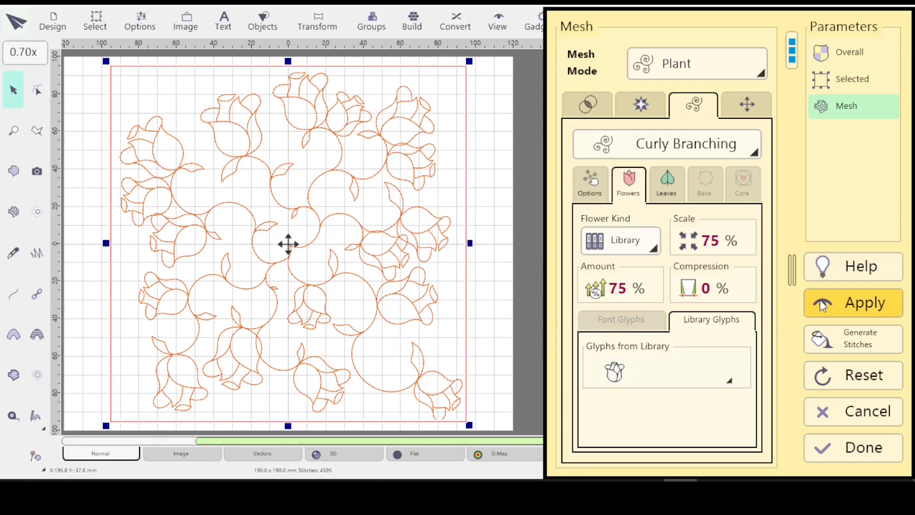
{"action": "left_click", "coordinate": [841, 309]}
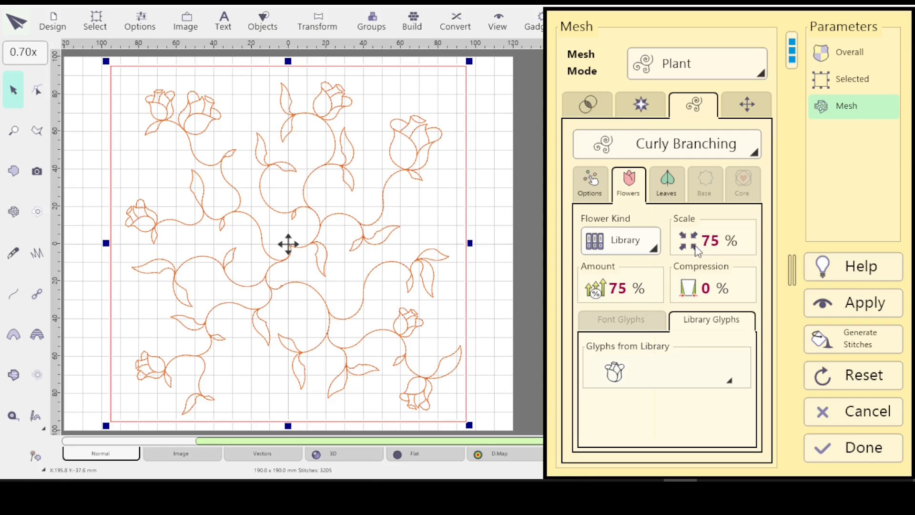
Set the Flower Amount back to 100 %.
{"action": "left_click", "coordinate": [597, 292]}
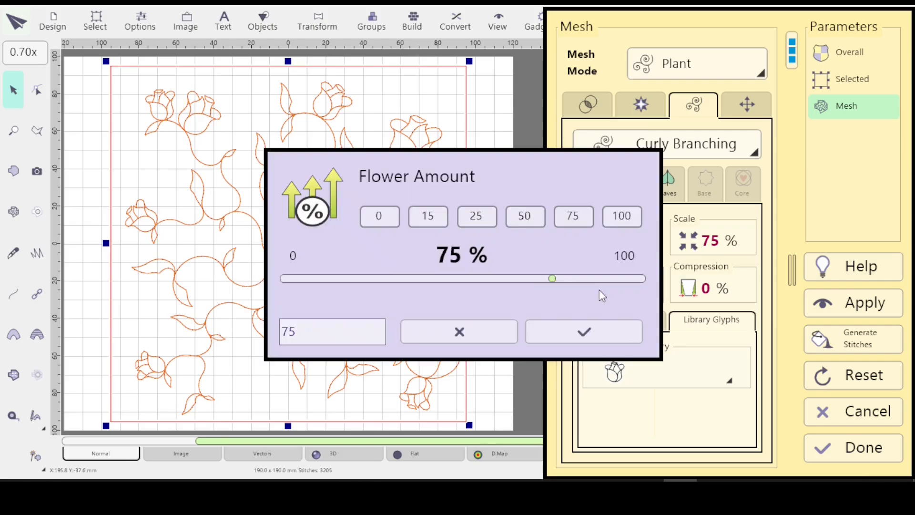
{"action": "left_click", "coordinate": [622, 216]}
{"action": "left_click", "coordinate": [587, 332]}
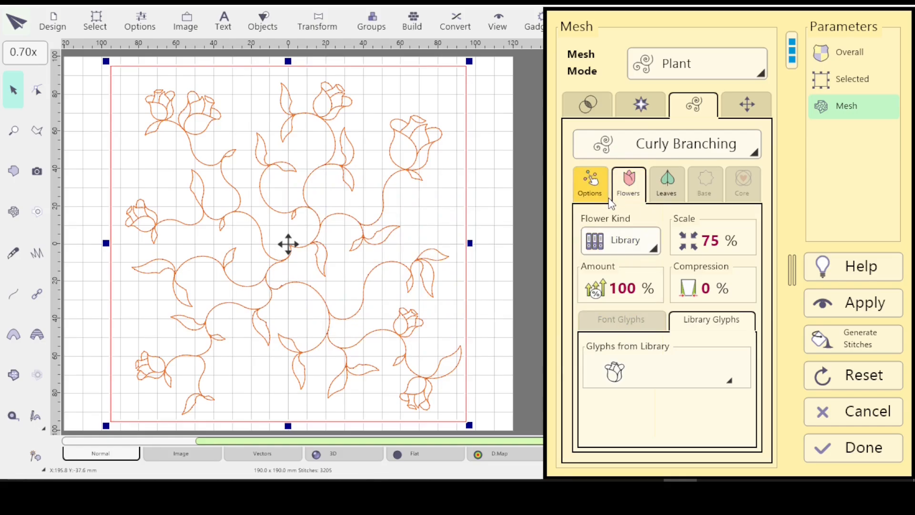
Set the Size Levels Range to 1, check the flower settings and apply the parameters to regenerate the pattern.
{"action": "left_click", "coordinate": [588, 190]}
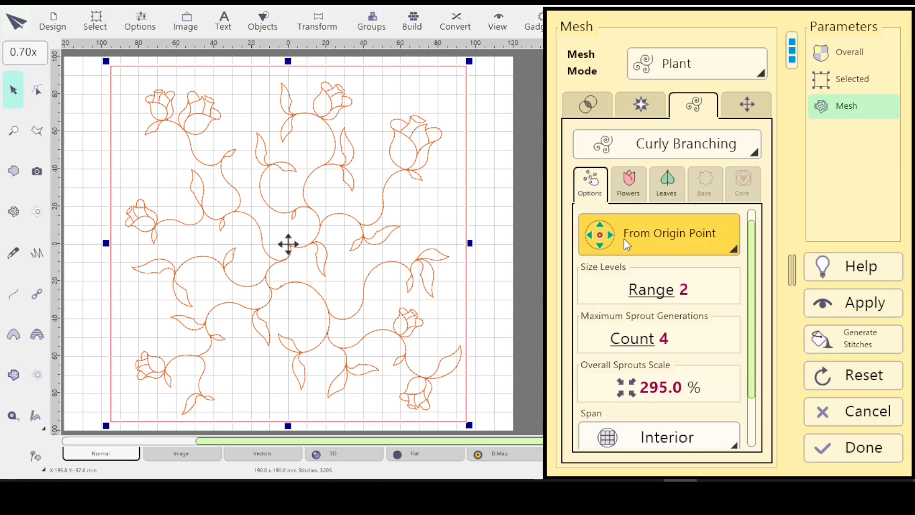
{"action": "left_click", "coordinate": [656, 290]}
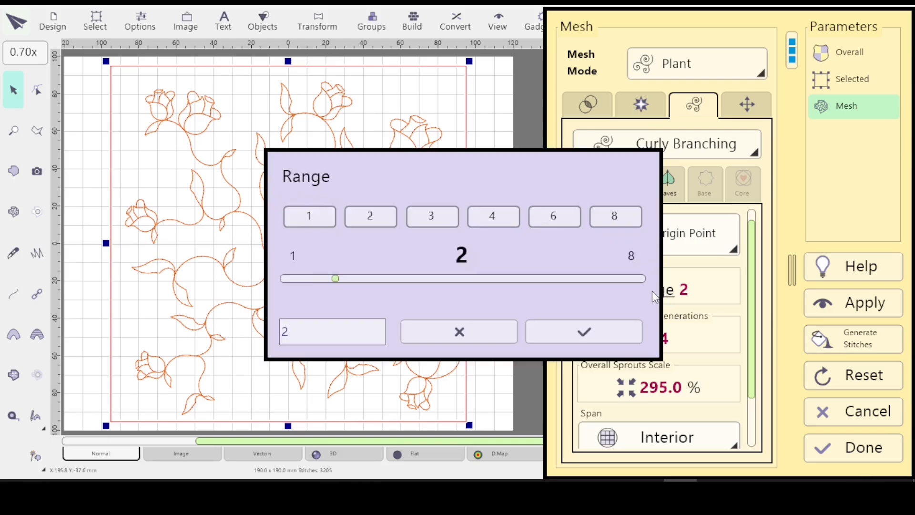
{"action": "left_click", "coordinate": [306, 217]}
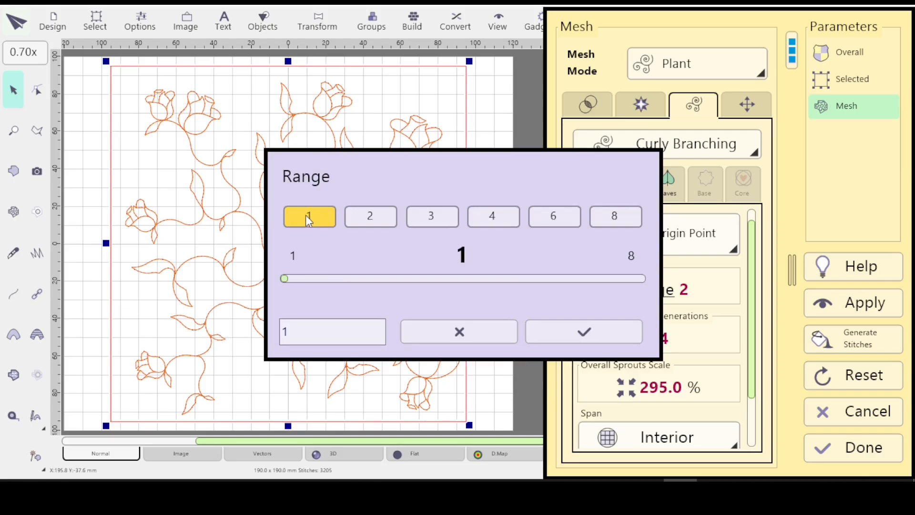
{"action": "left_click", "coordinate": [585, 334]}
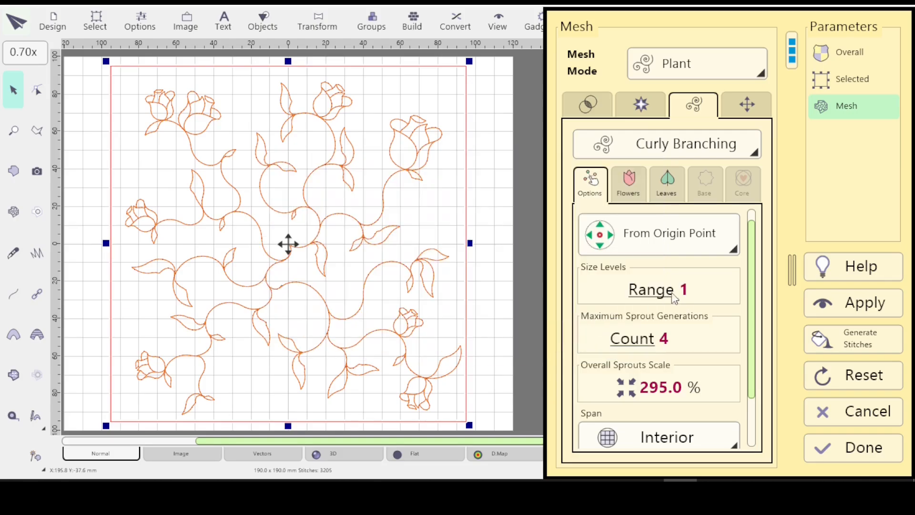
{"action": "left_click", "coordinate": [629, 185]}
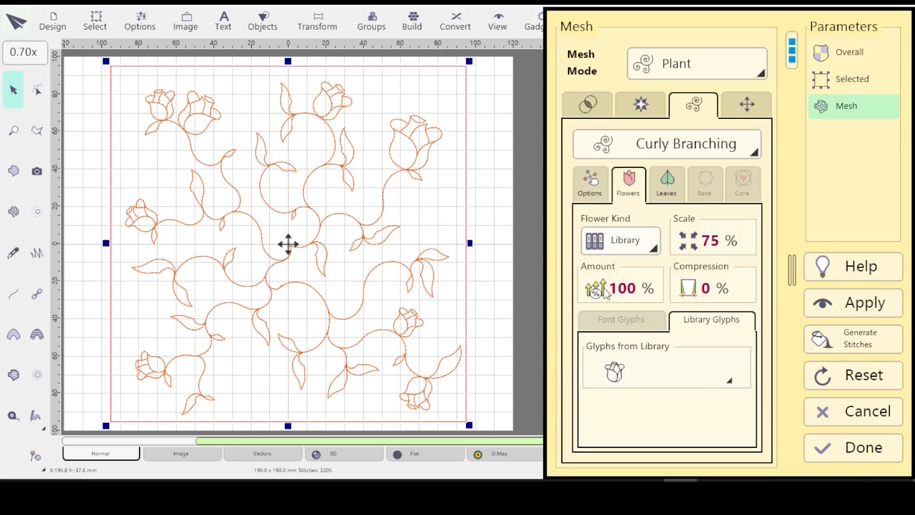
{"action": "left_click", "coordinate": [590, 187]}
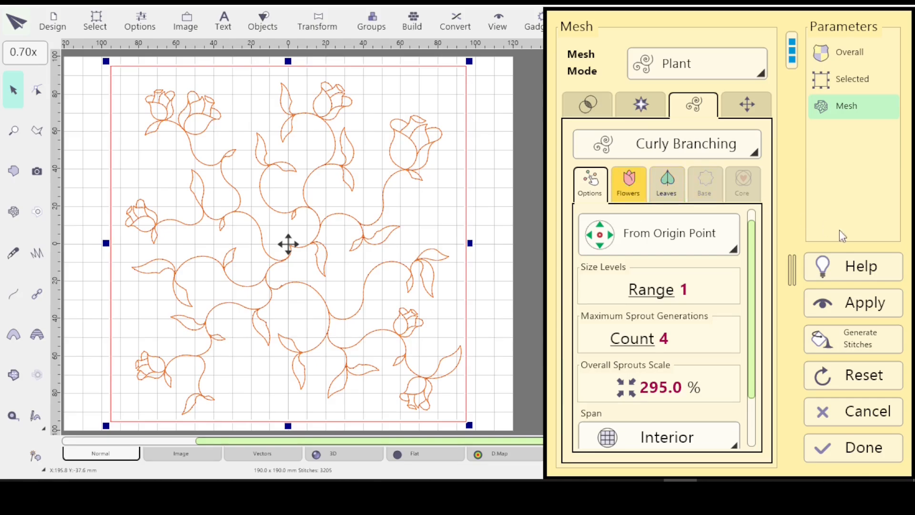
{"action": "left_click", "coordinate": [857, 306]}
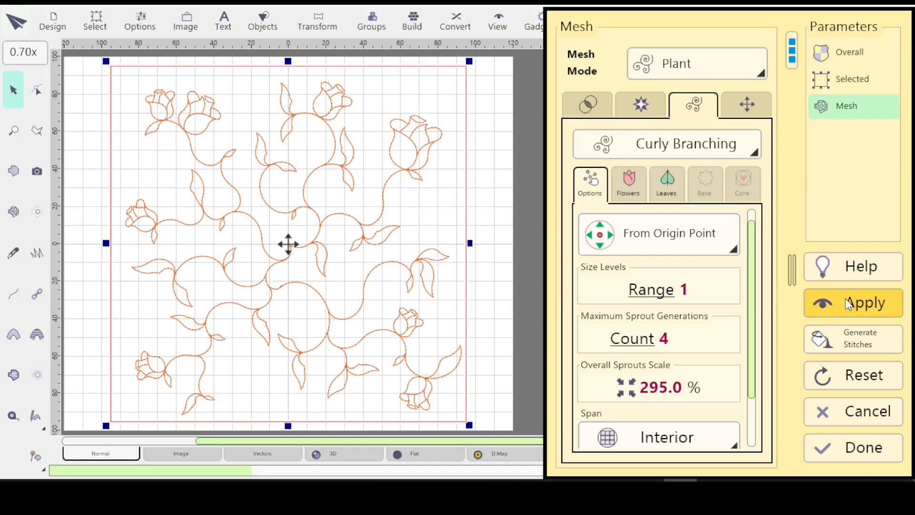
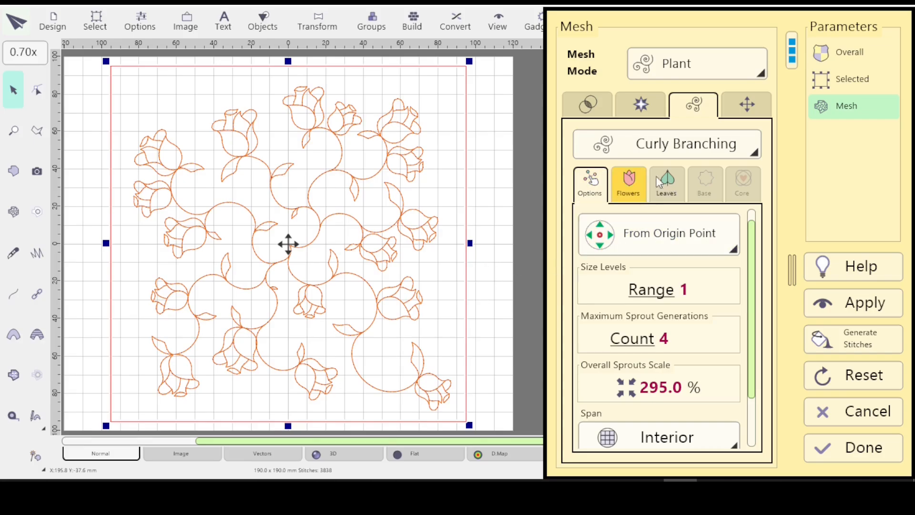
Set the Flower Amount to 80 % and apply the change to the plant mesh.
{"action": "left_click", "coordinate": [628, 184]}
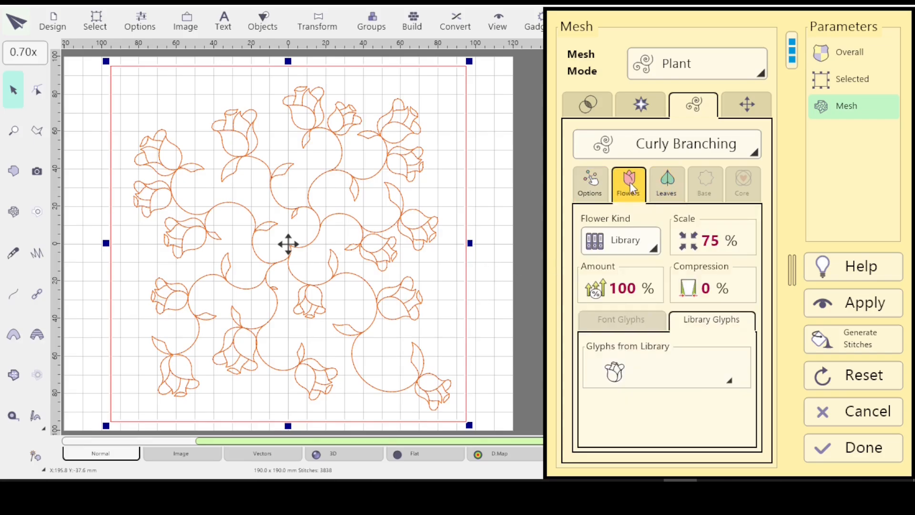
{"action": "left_click", "coordinate": [596, 290]}
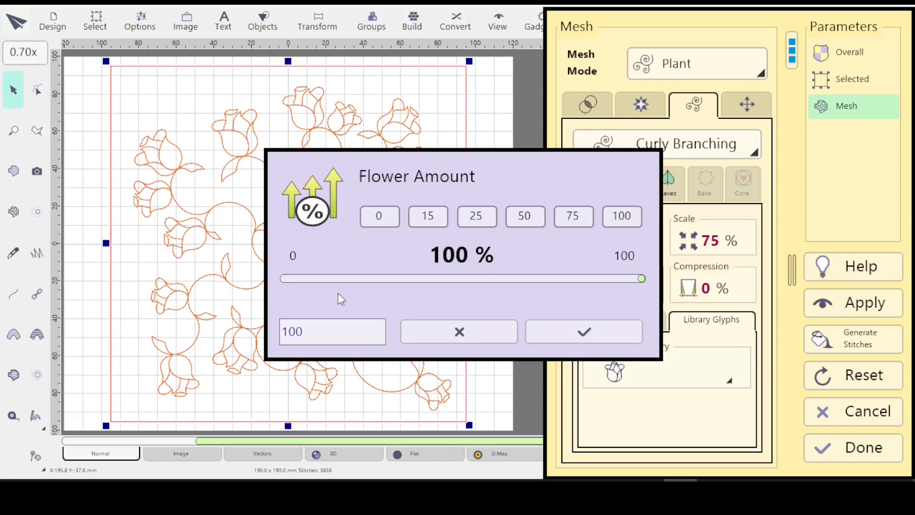
{"action": "left_click", "coordinate": [310, 332]}
{"action": "key", "text": "BackSpace"}
{"action": "key", "text": "BackSpace"}
{"action": "key", "text": "BackSpace"}
{"action": "type", "text": "80"}
{"action": "left_click", "coordinate": [581, 329]}
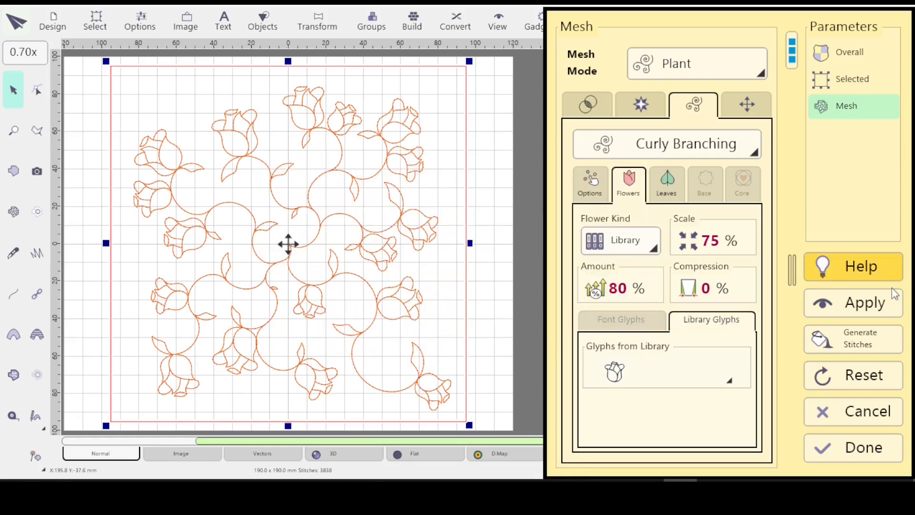
{"action": "left_click", "coordinate": [855, 305]}
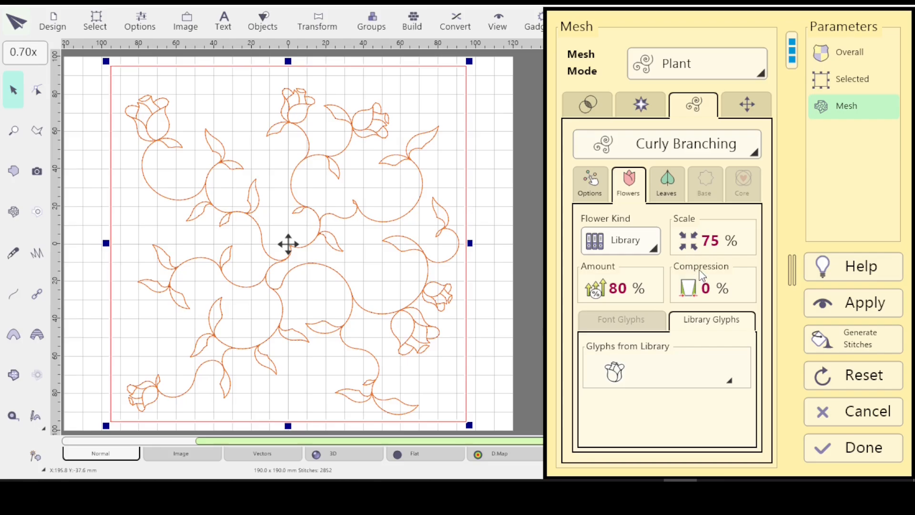
Set the Scale of the rosebud flowers to 60 %.
{"action": "left_click", "coordinate": [689, 247]}
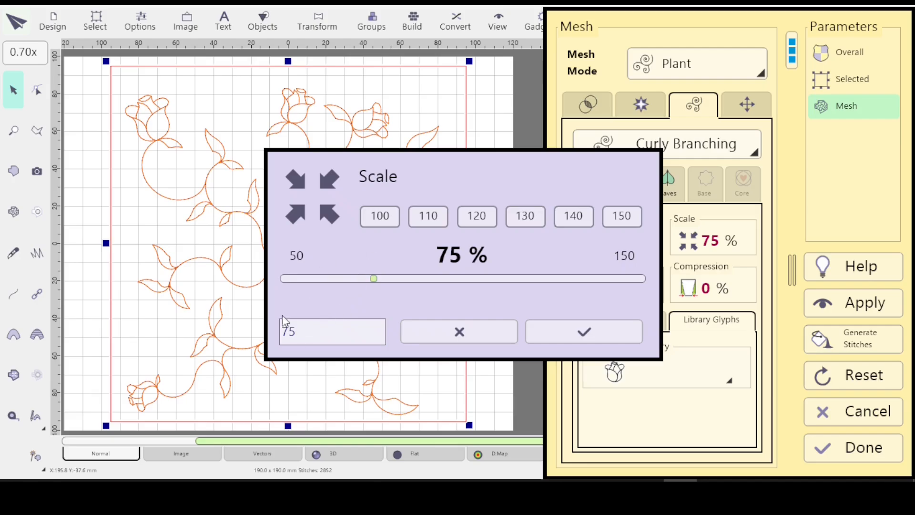
{"action": "key", "text": "BackSpace"}
{"action": "key", "text": "BackSpace"}
{"action": "type", "text": "60"}
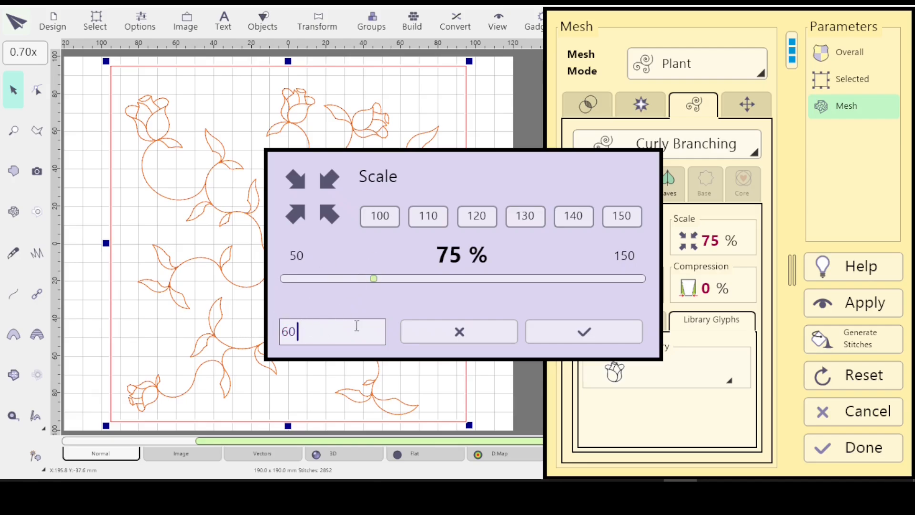
{"action": "left_click", "coordinate": [579, 333]}
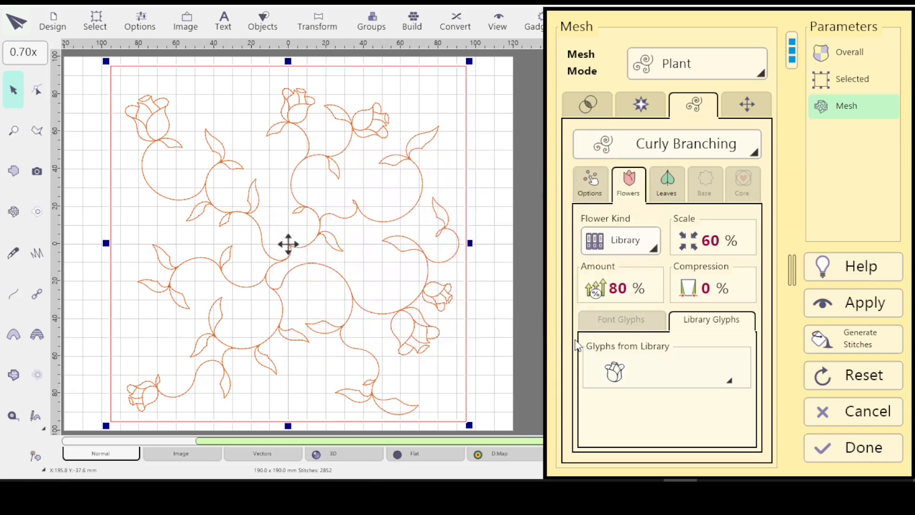
Set the Flower Amount to 90 % and apply the flower settings to regenerate the pattern.
{"action": "left_click", "coordinate": [596, 289]}
{"action": "left_click", "coordinate": [288, 332]}
{"action": "key", "text": "BackSpace"}
{"action": "type", "text": "90"}
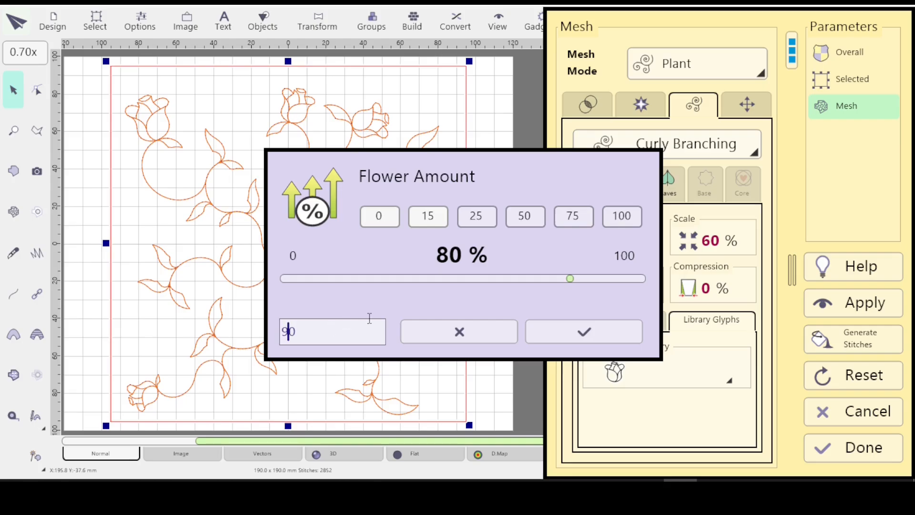
{"action": "left_click", "coordinate": [584, 333]}
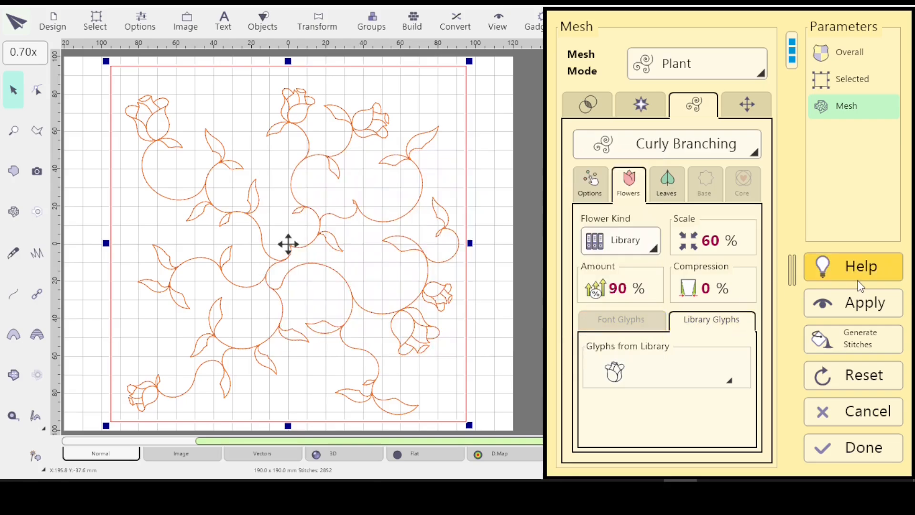
{"action": "left_click", "coordinate": [843, 304]}
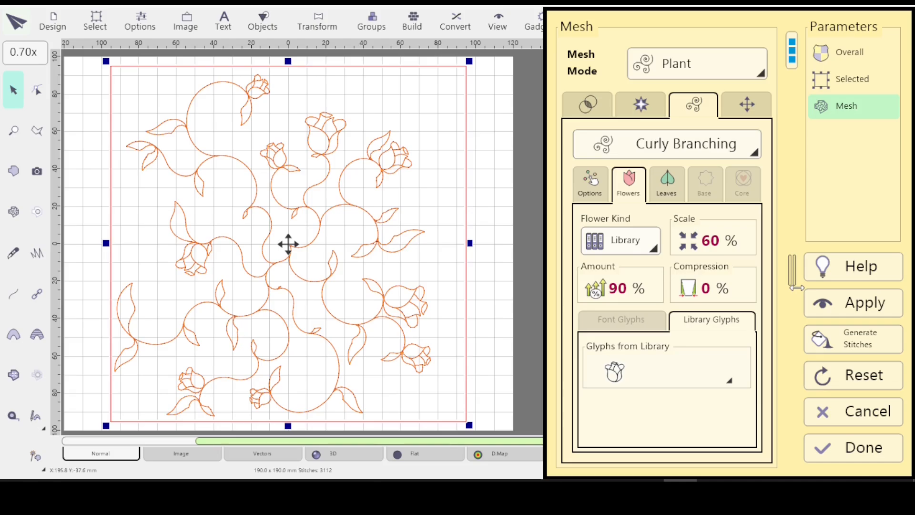
Raise the Seed of the Curly Branching growth to 17 to generate another variation of the pattern.
{"action": "left_click", "coordinate": [590, 182]}
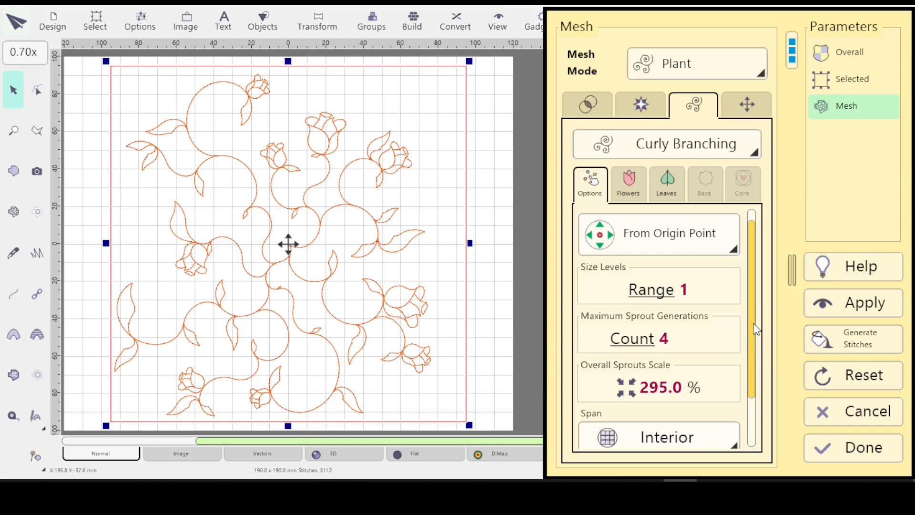
{"action": "left_click_drag", "start_coordinate": [753, 328], "coordinate": [764, 387]}
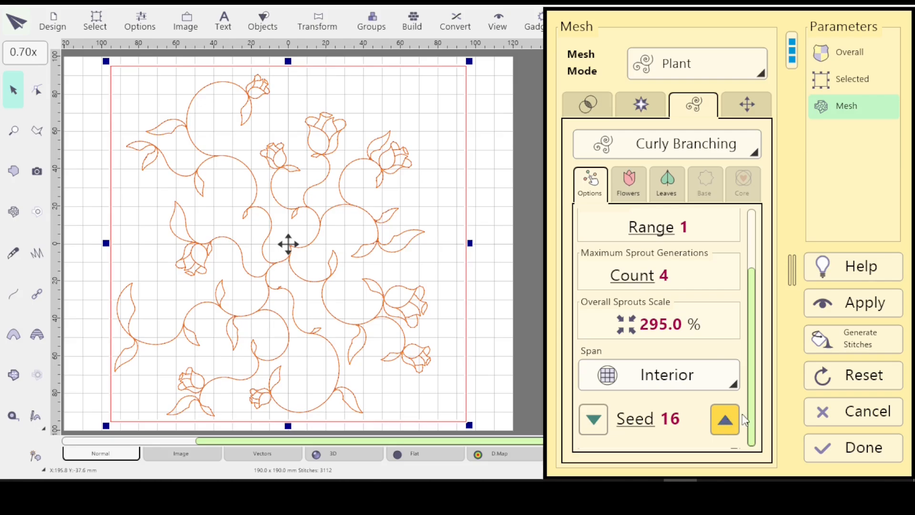
{"action": "left_click", "coordinate": [724, 426]}
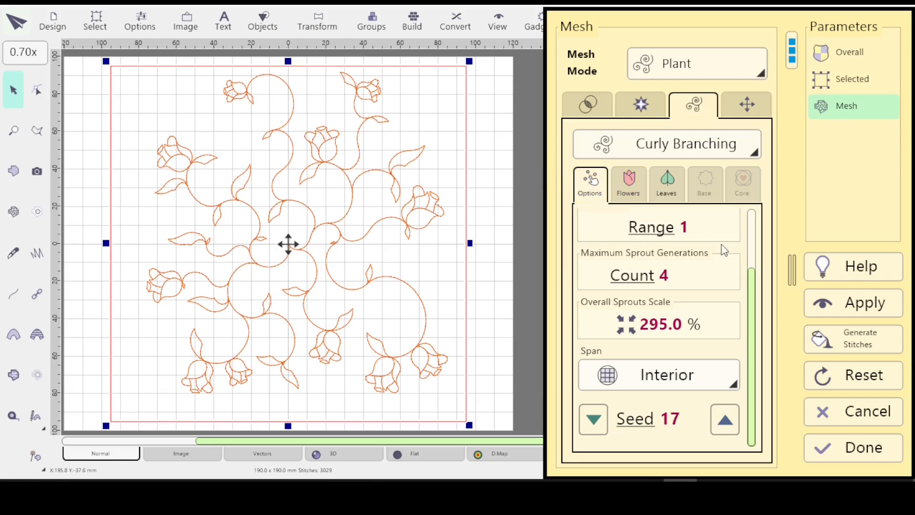
Set the Scale of the rosebud flowers to 50 %.
{"action": "left_click_drag", "start_coordinate": [749, 289], "coordinate": [749, 236]}
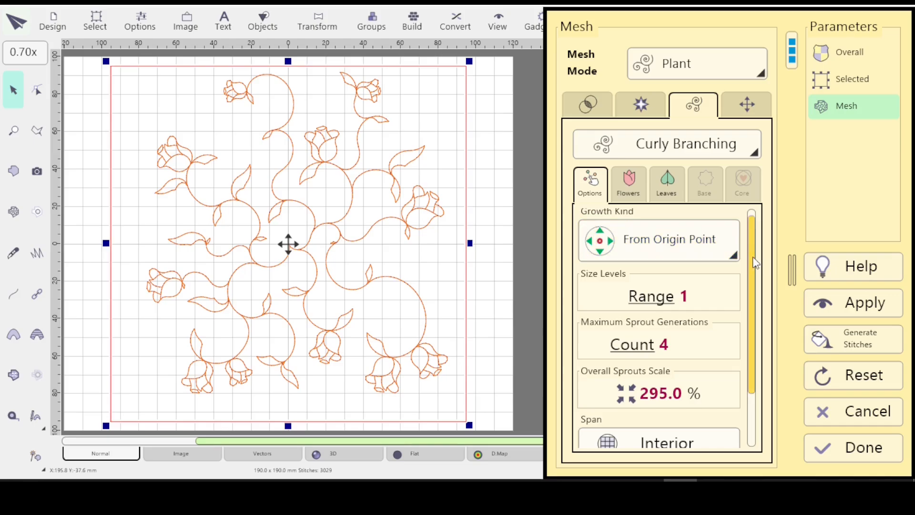
{"action": "left_click", "coordinate": [630, 181]}
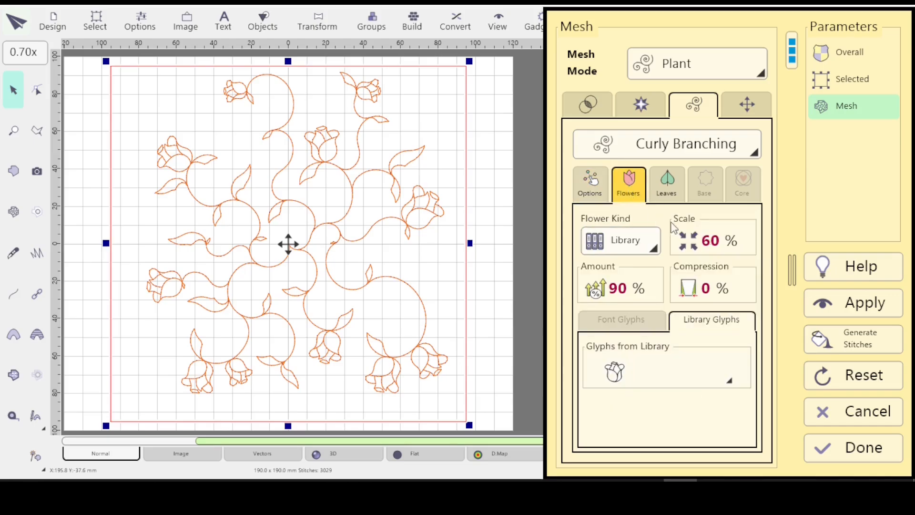
{"action": "left_click", "coordinate": [689, 239]}
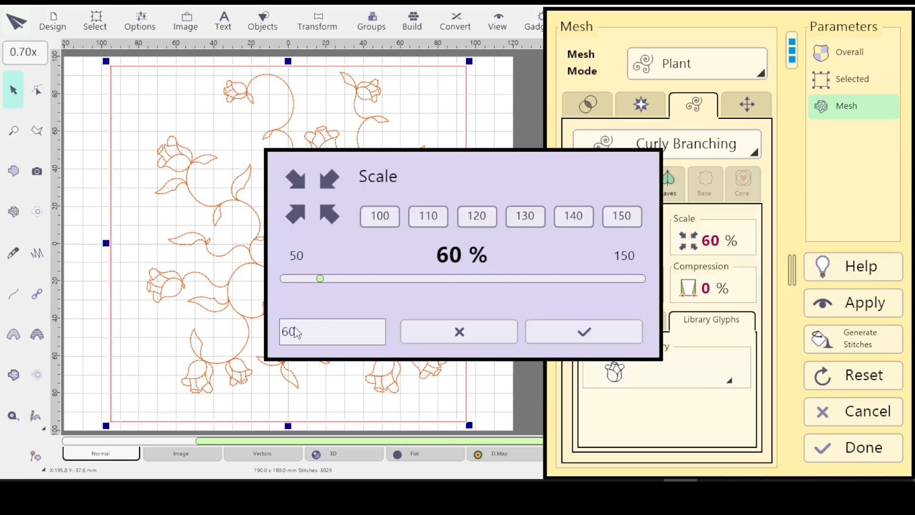
{"action": "left_click_drag", "start_coordinate": [297, 332], "coordinate": [255, 333]}
{"action": "key", "text": "BackSpace"}
{"action": "type", "text": "50"}
{"action": "left_click", "coordinate": [586, 332]}
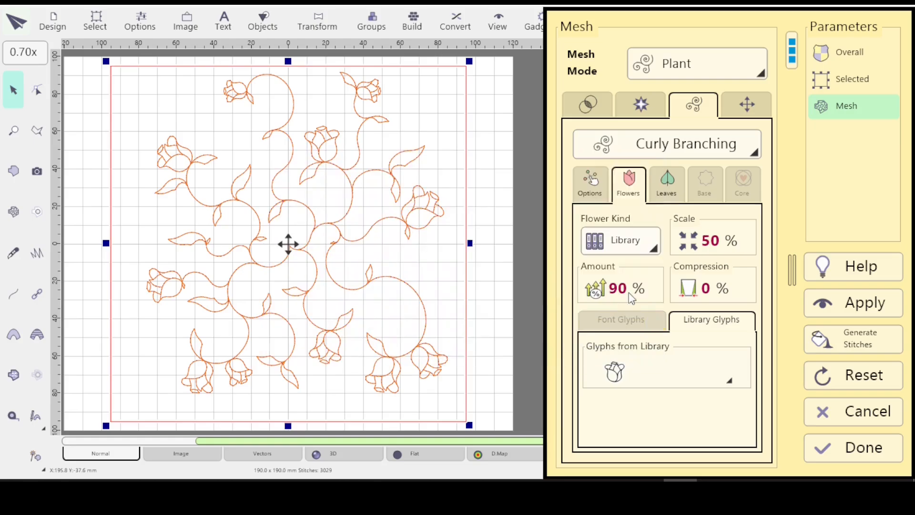
Raise the Seed of the Curly Branching growth to 18 to regenerate the pattern with the smaller flowers.
{"action": "left_click", "coordinate": [591, 183]}
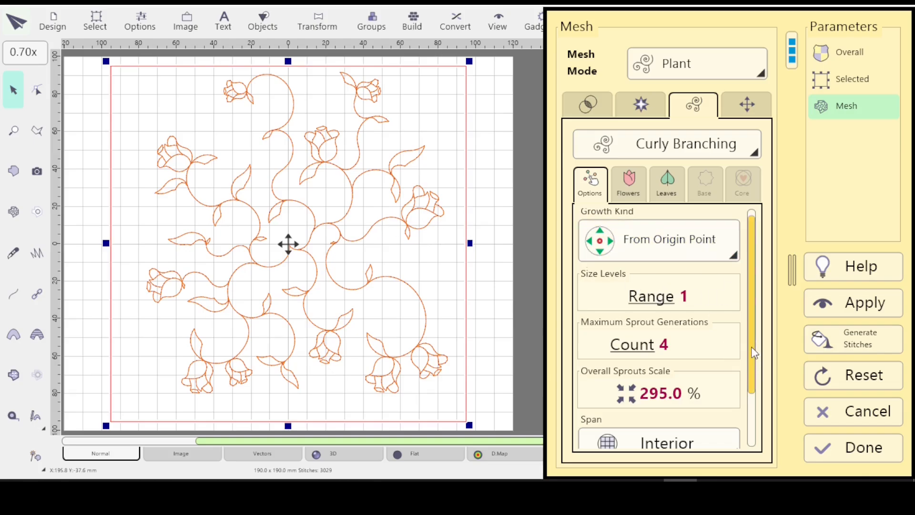
{"action": "left_click", "coordinate": [642, 181]}
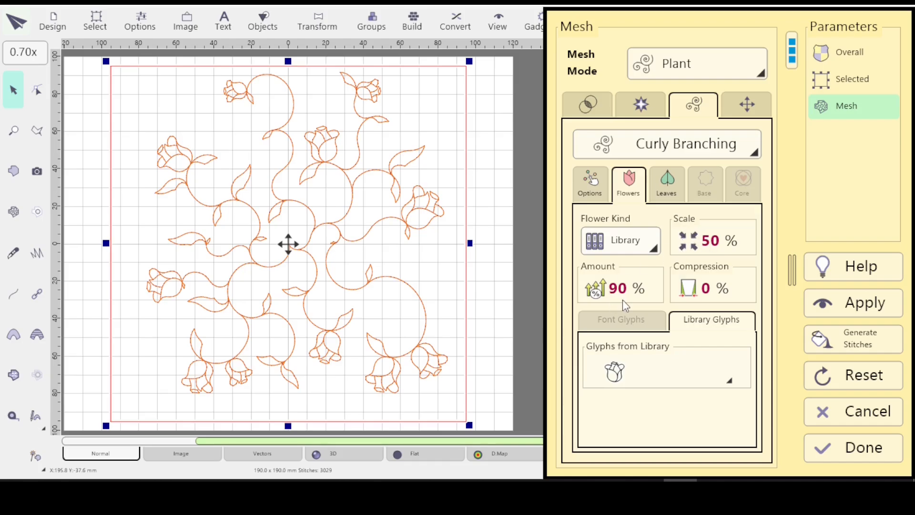
{"action": "left_click", "coordinate": [594, 184]}
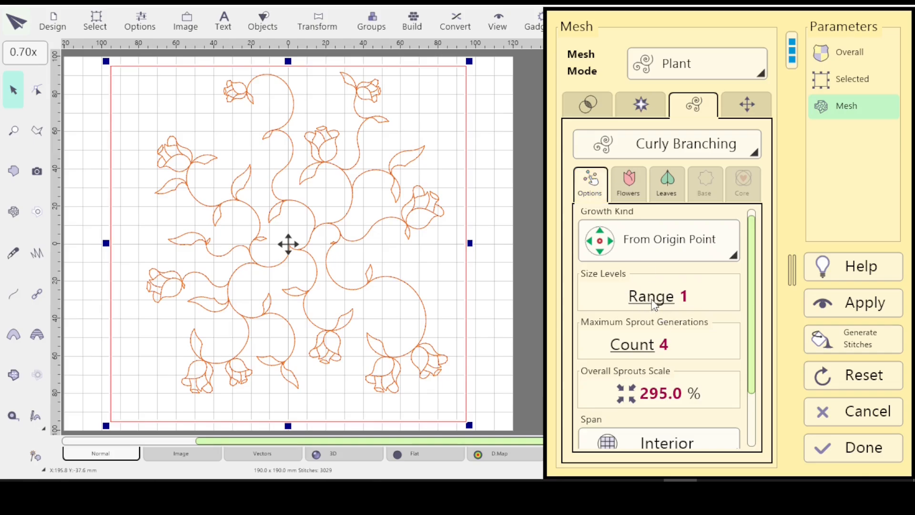
{"action": "left_click_drag", "start_coordinate": [755, 332], "coordinate": [749, 381]}
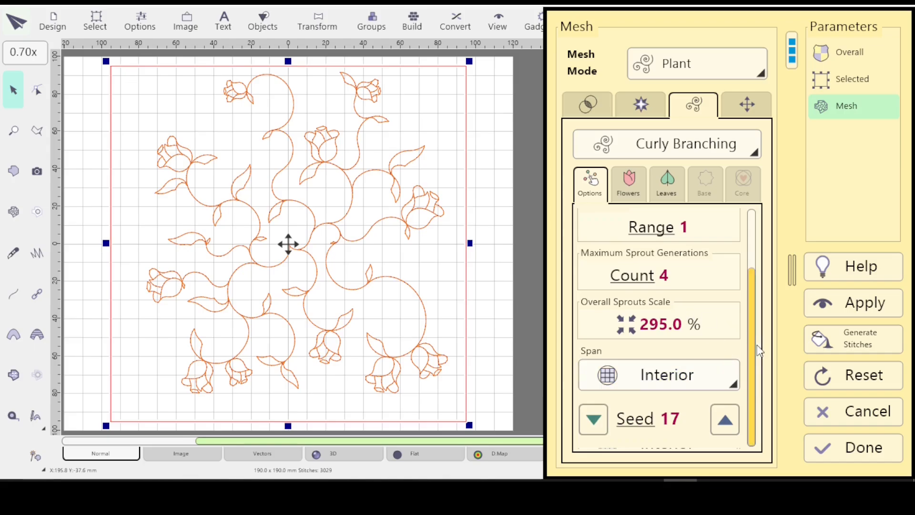
{"action": "left_click_drag", "start_coordinate": [753, 346], "coordinate": [753, 337]}
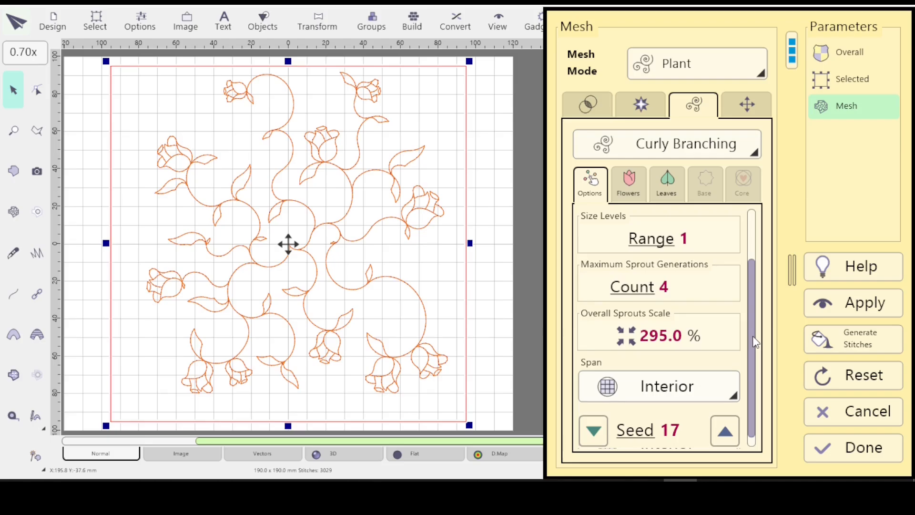
{"action": "left_click", "coordinate": [726, 430]}
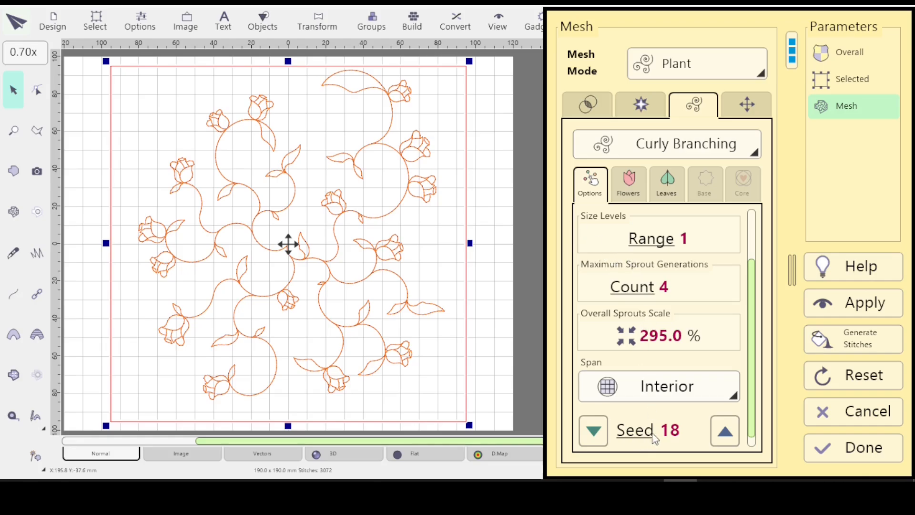
Try a Size Levels Range of 4 and apply it to the plant mesh.
{"action": "left_click", "coordinate": [655, 241]}
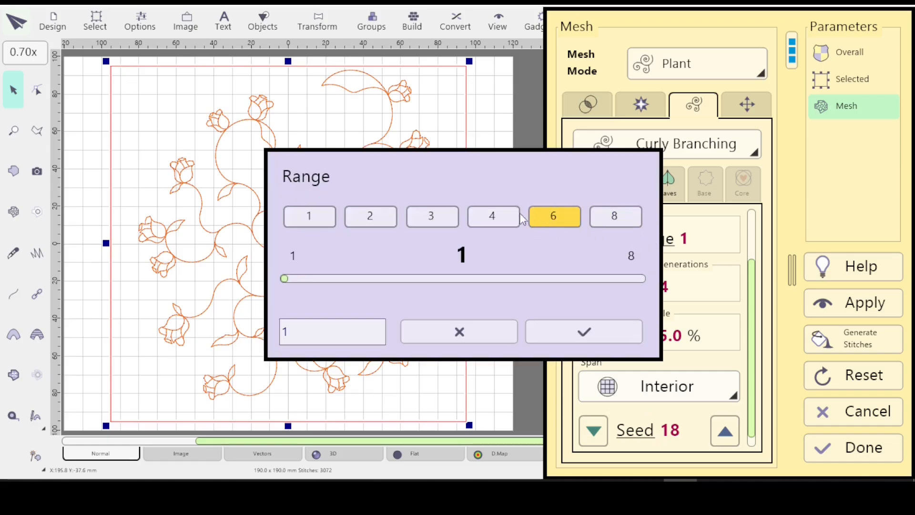
{"action": "left_click", "coordinate": [493, 215]}
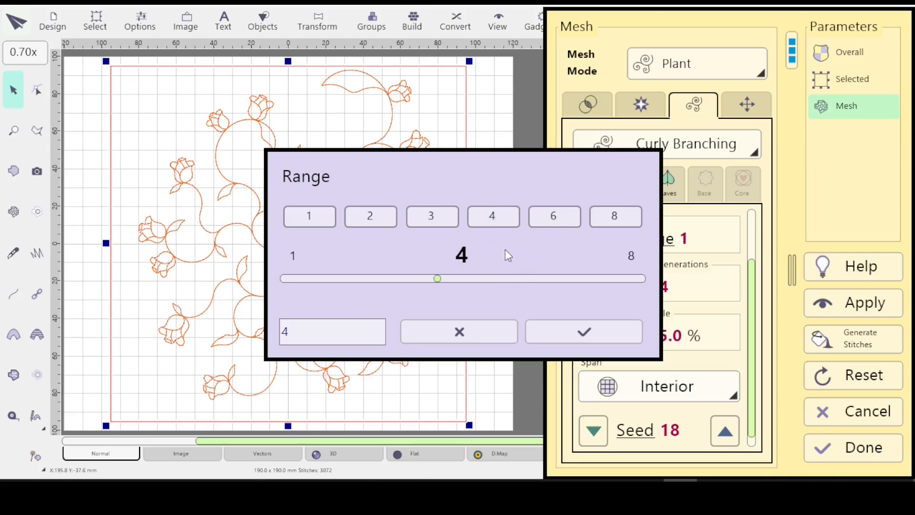
{"action": "left_click", "coordinate": [584, 333]}
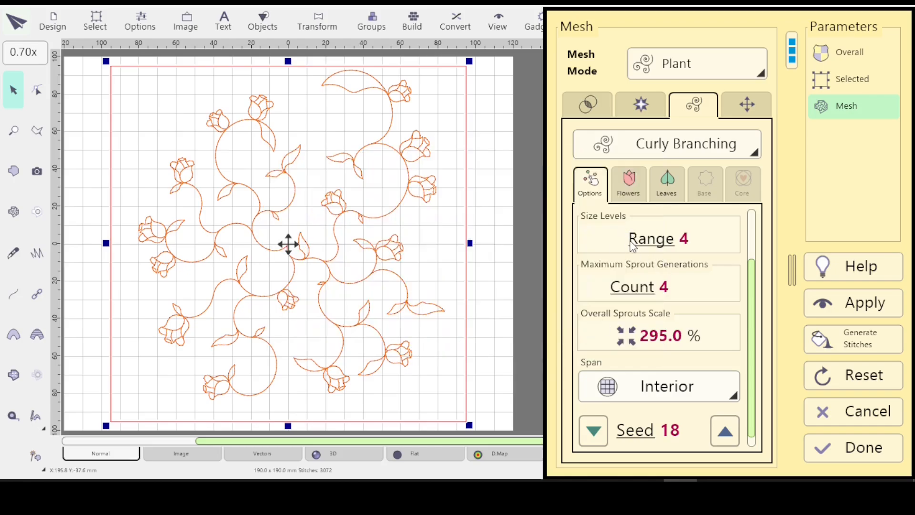
{"action": "left_click", "coordinate": [851, 305]}
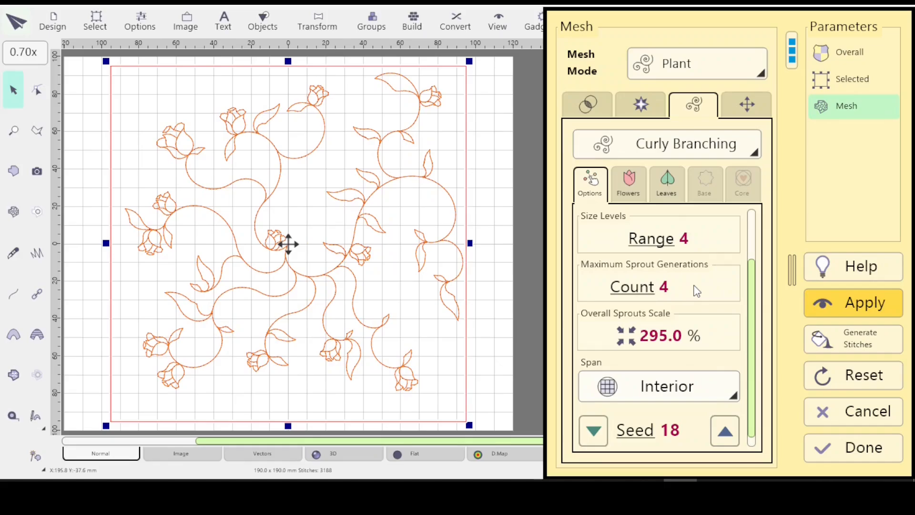
Set the Size Levels Range back to 1 and apply it to the plant mesh.
{"action": "left_click", "coordinate": [647, 239]}
{"action": "left_click", "coordinate": [309, 217]}
{"action": "left_click", "coordinate": [577, 334]}
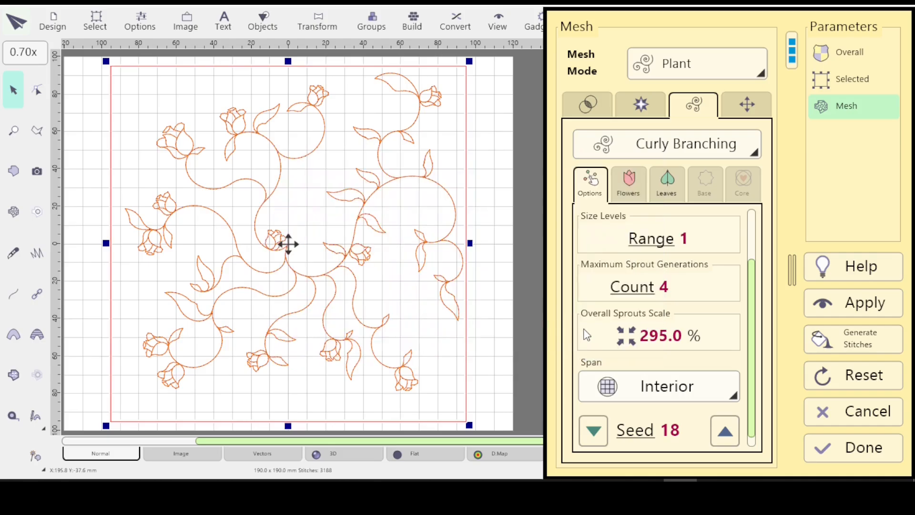
{"action": "left_click", "coordinate": [843, 303]}
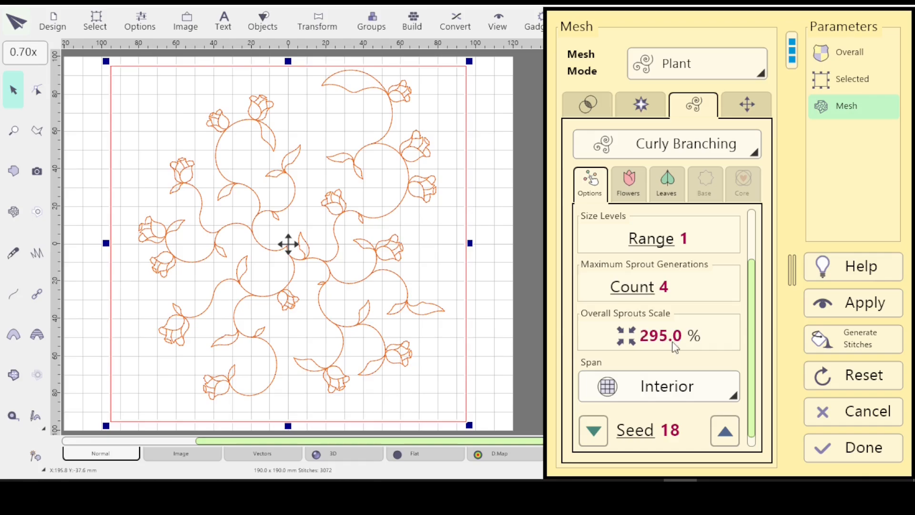
Finish the mesh parameters and display the design in the 3D view with nothing selected.
{"action": "left_click", "coordinate": [858, 445]}
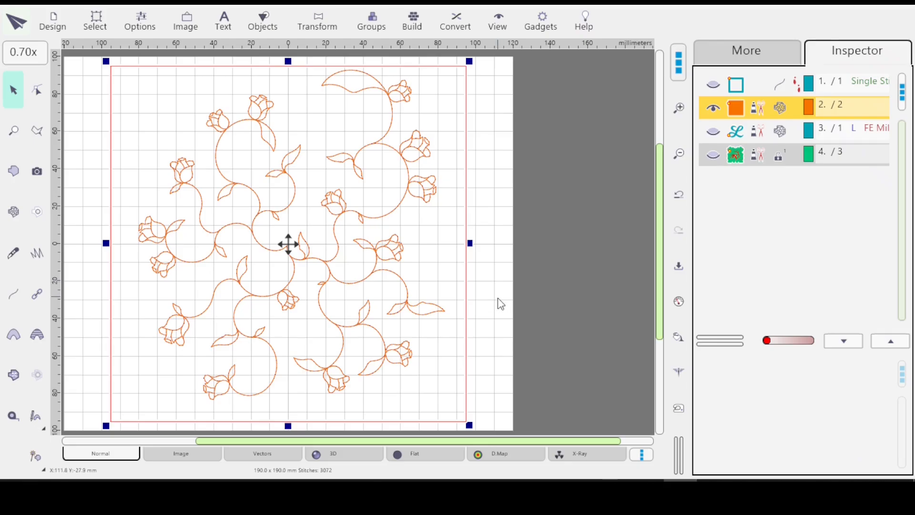
{"action": "left_click", "coordinate": [340, 454]}
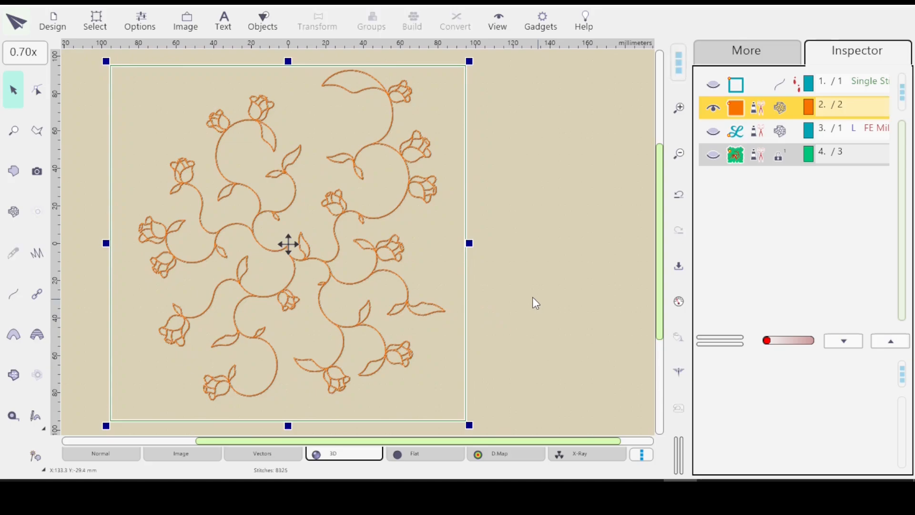
{"action": "left_click", "coordinate": [533, 298]}
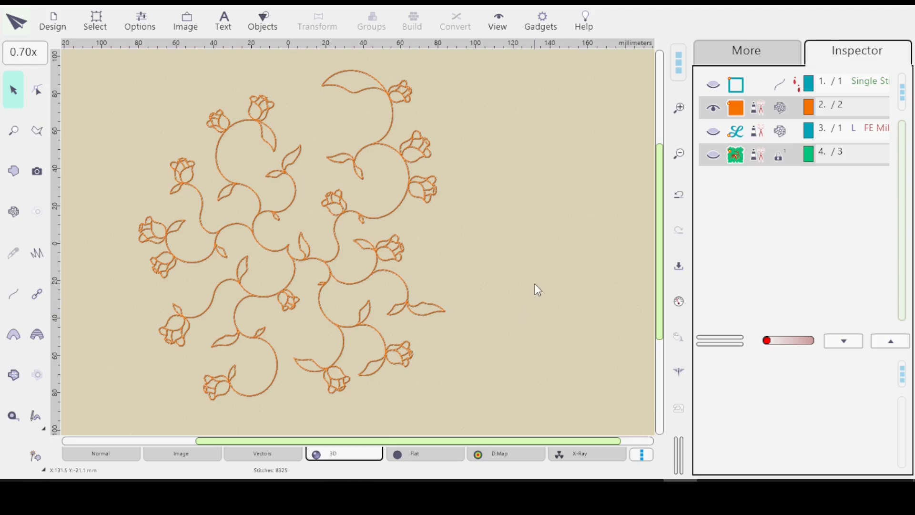
Make the letter L object visible and move it up into the upper part of the plant pattern.
{"action": "left_click", "coordinate": [753, 137]}
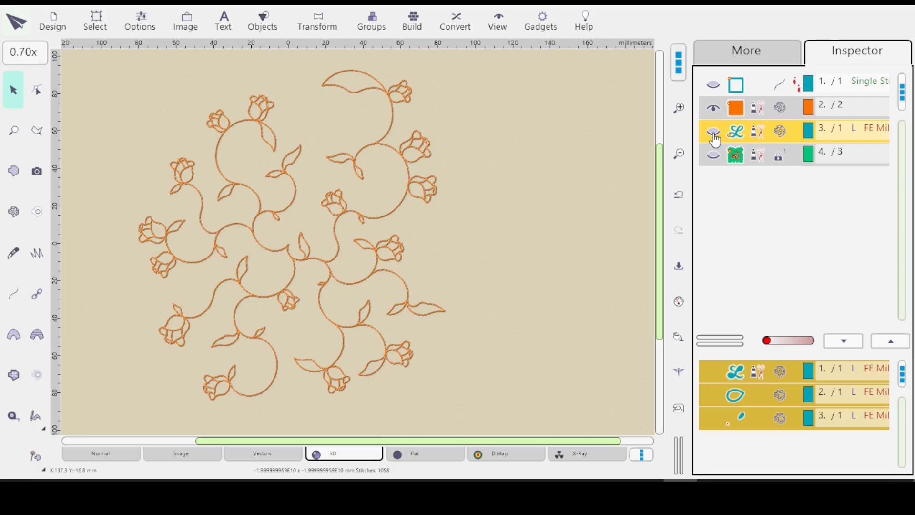
{"action": "left_click", "coordinate": [714, 135]}
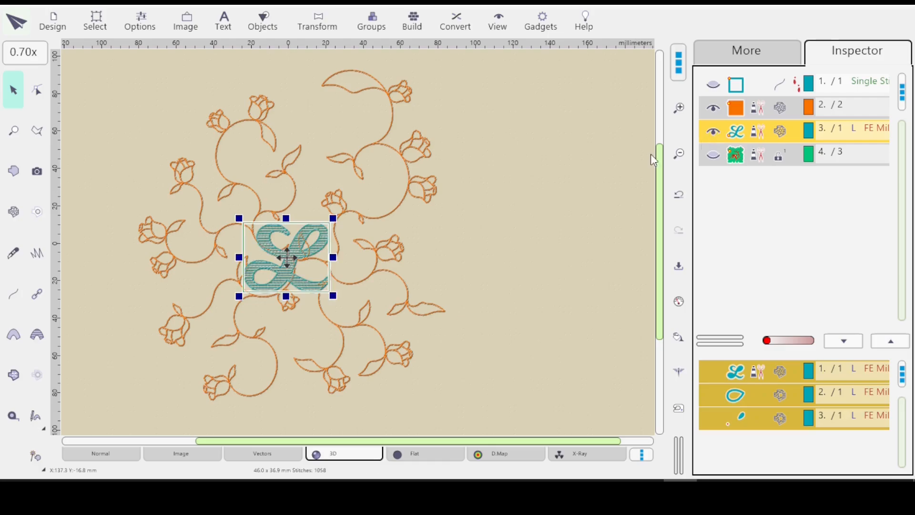
{"action": "left_click_drag", "start_coordinate": [288, 261], "coordinate": [324, 135]}
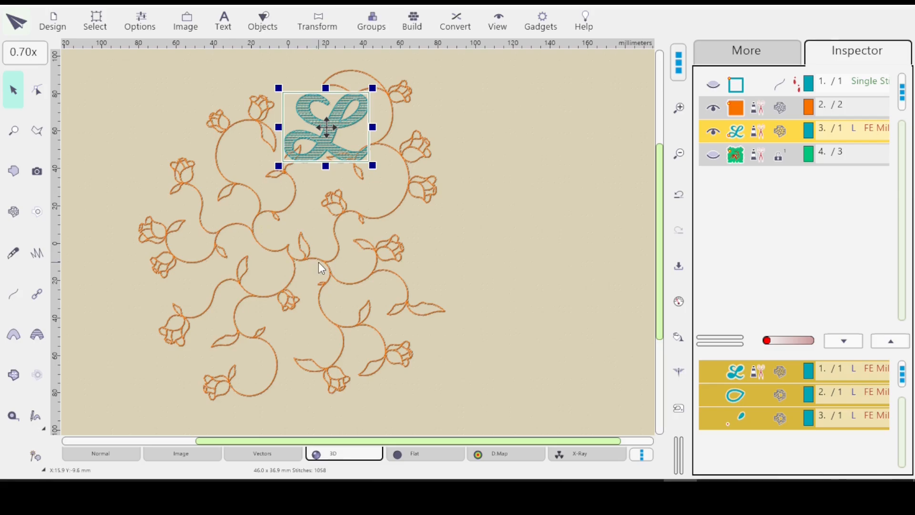
Shrink the letter L to about 31.6 x 25.3 mm, place it inside the plant's upper-right curl and deselect it.
{"action": "left_click_drag", "start_coordinate": [373, 88], "coordinate": [351, 106]}
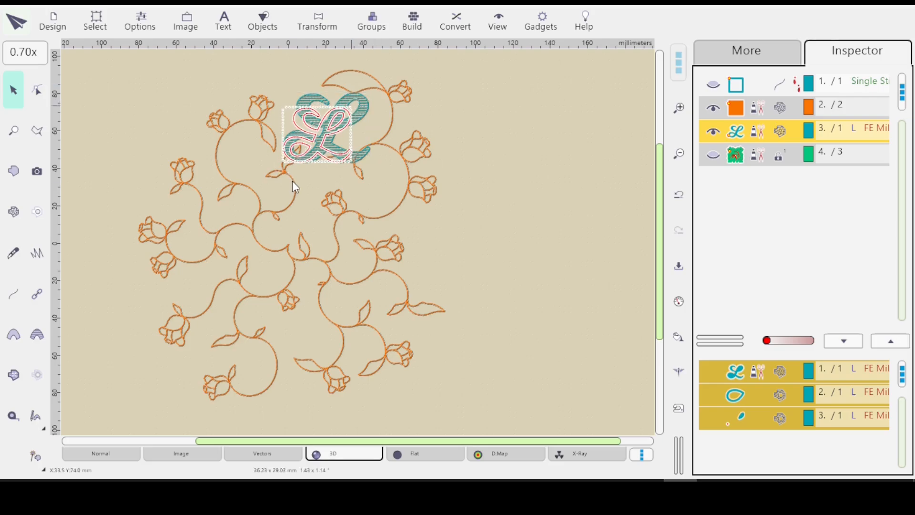
{"action": "left_click_drag", "start_coordinate": [318, 133], "coordinate": [349, 120]}
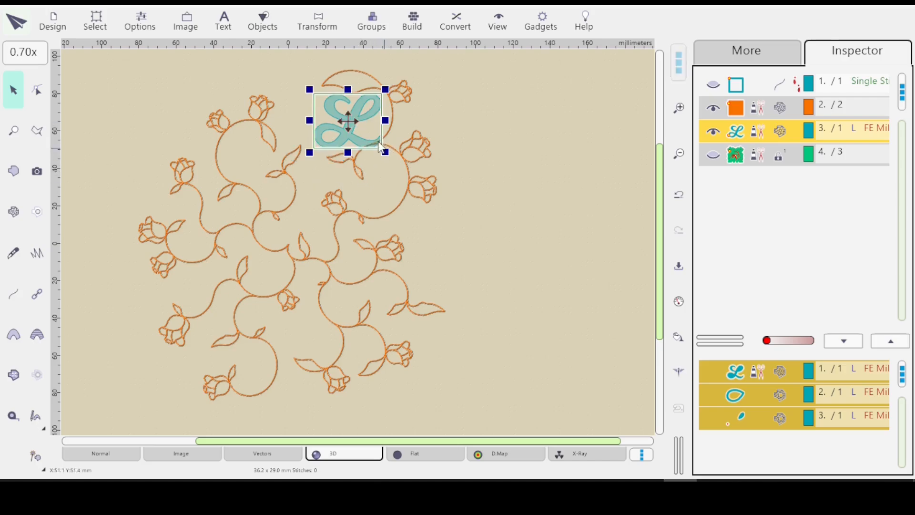
{"action": "left_click_drag", "start_coordinate": [382, 148], "coordinate": [373, 141]}
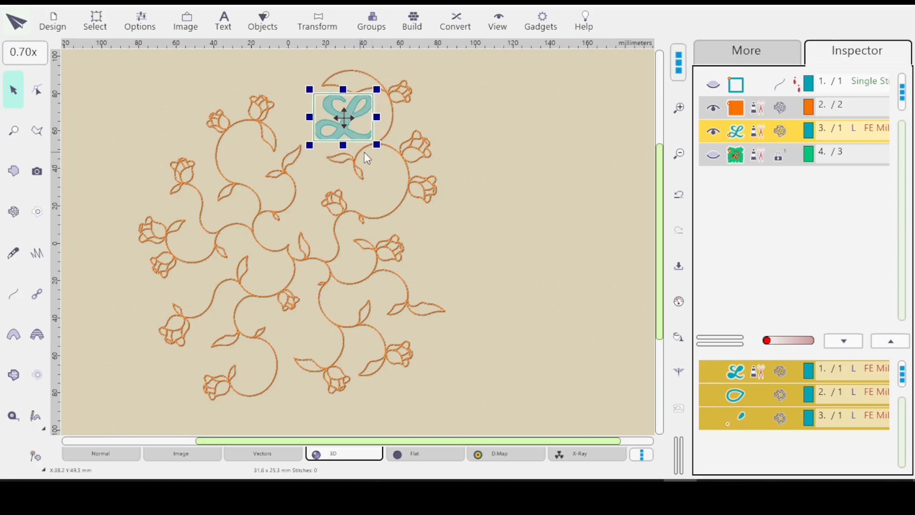
{"action": "left_click", "coordinate": [512, 205]}
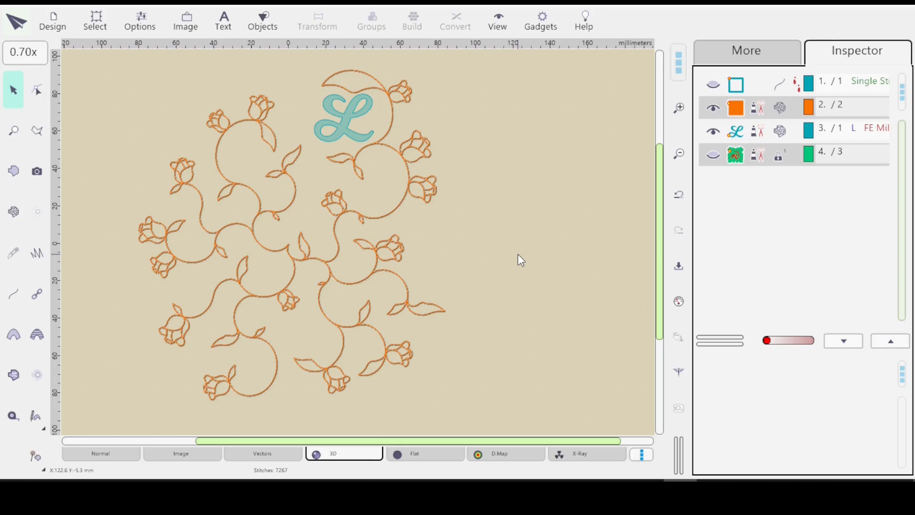
Check the Seed in the parameters of the orange plant mesh and close them.
{"action": "left_click", "coordinate": [764, 137]}
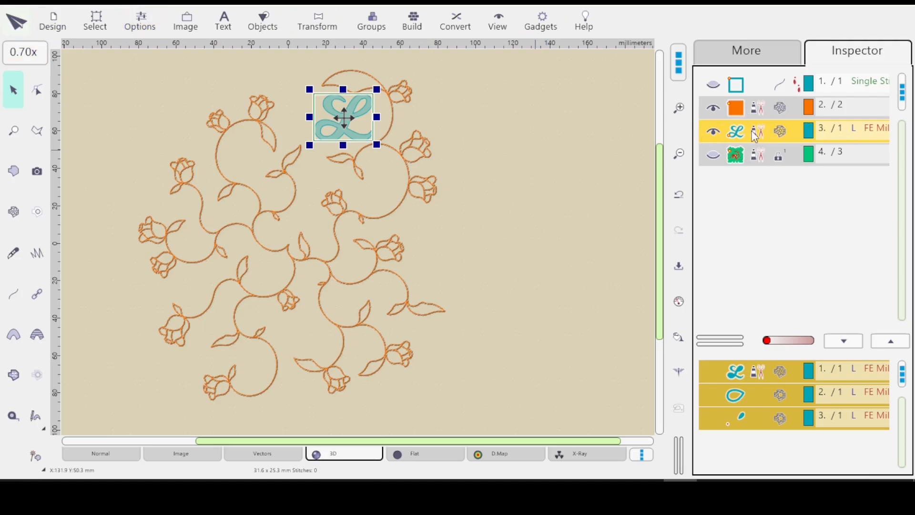
{"action": "left_click", "coordinate": [746, 105]}
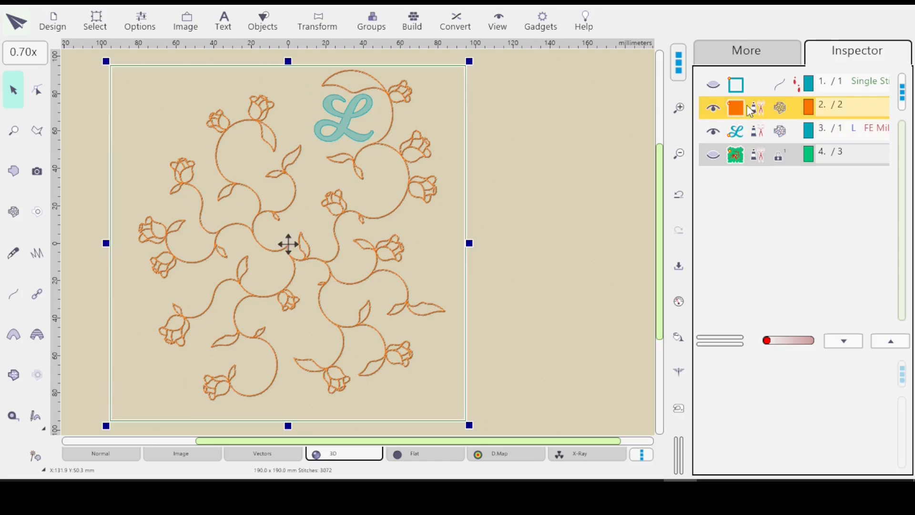
{"action": "left_click", "coordinate": [682, 302]}
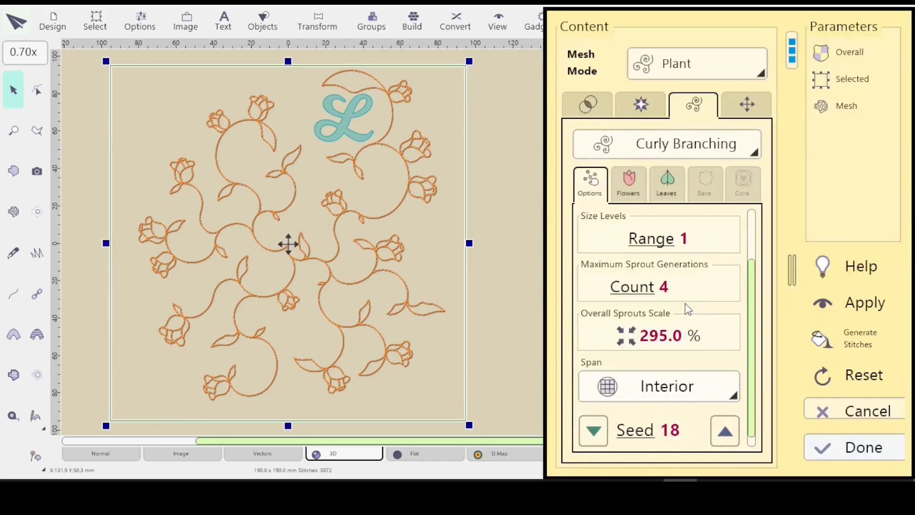
{"action": "left_click", "coordinate": [851, 450]}
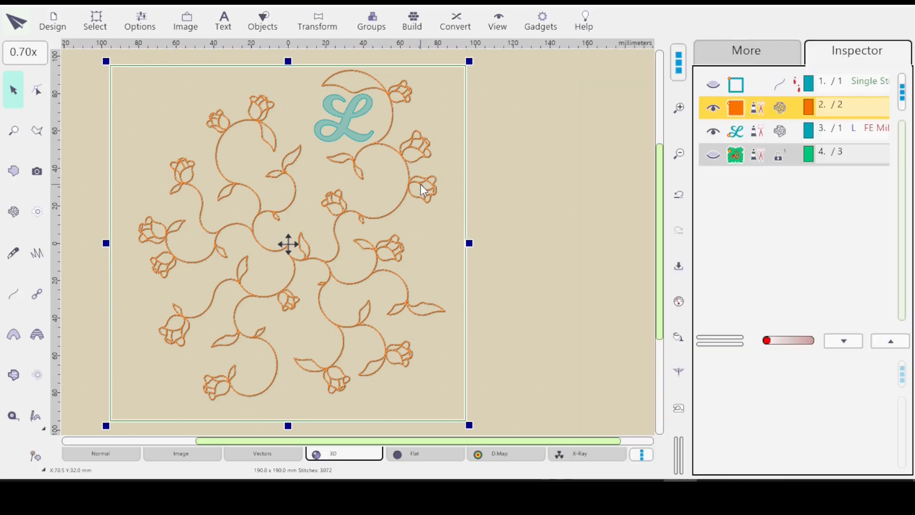
Save the design under the name PlantLeavesSeed18Origin in Embird Outline Format.
{"action": "left_click", "coordinate": [53, 21]}
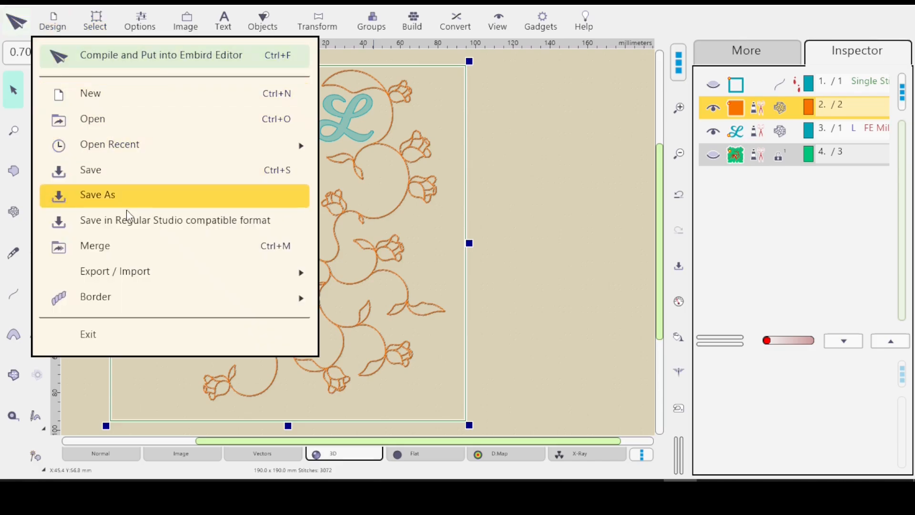
{"action": "left_click", "coordinate": [117, 200]}
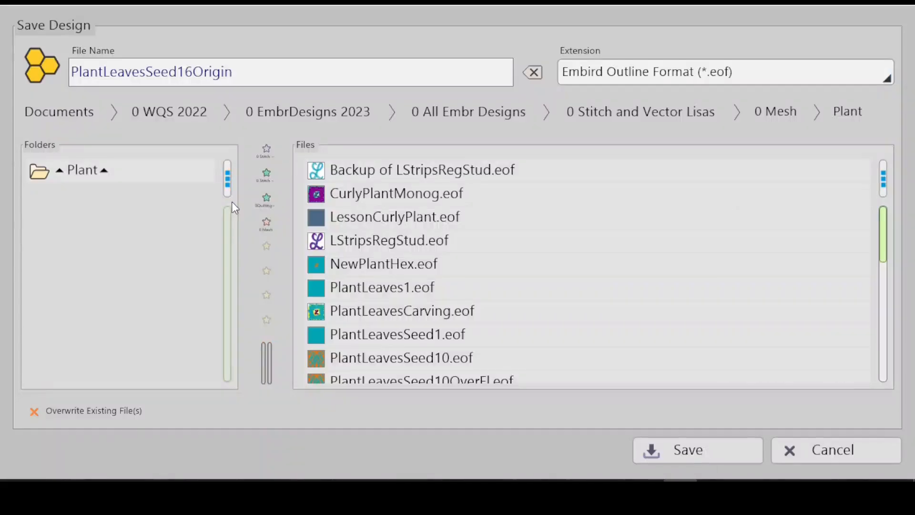
{"action": "key", "text": "BackSpace"}
{"action": "type", "text": "8"}
{"action": "left_click", "coordinate": [685, 458]}
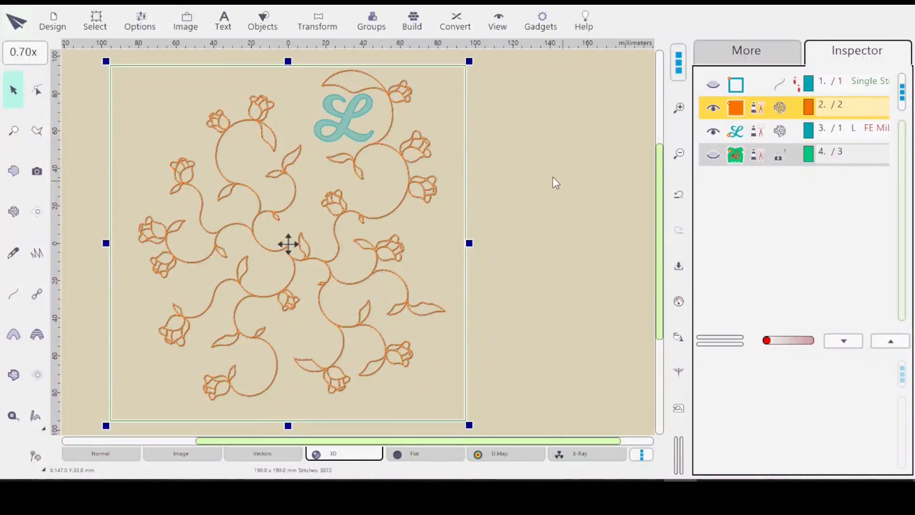
Move the orange plant mesh's origin point to the upper-left corner of its square outline and finish the object.
{"action": "left_click", "coordinate": [38, 101]}
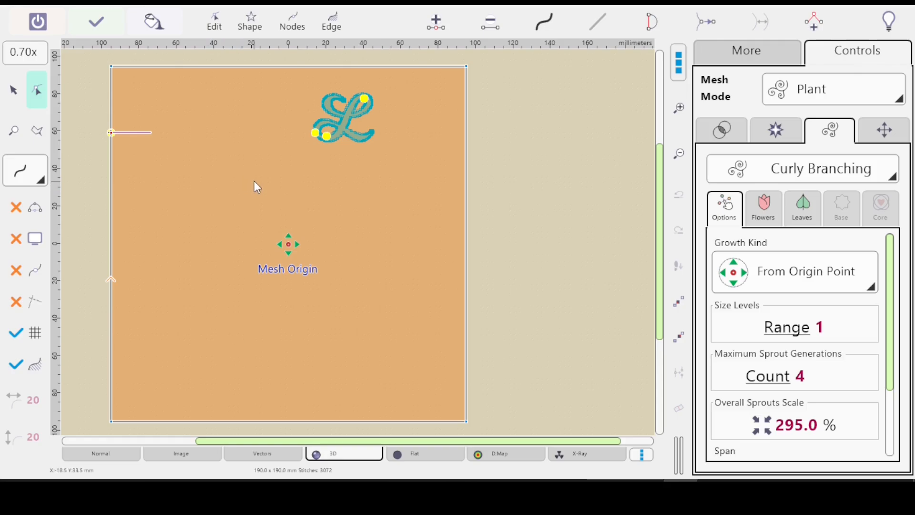
{"action": "right_click", "coordinate": [114, 69]}
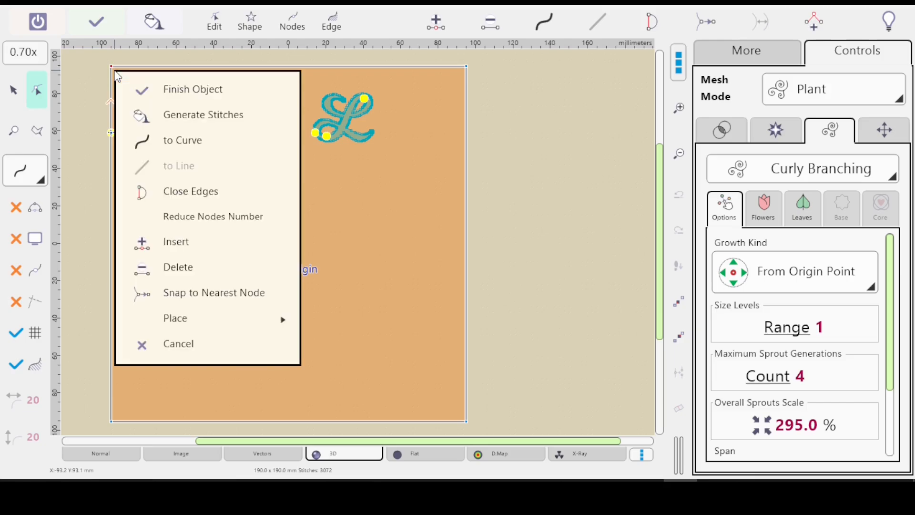
{"action": "mouse_move", "coordinate": [217, 320]}
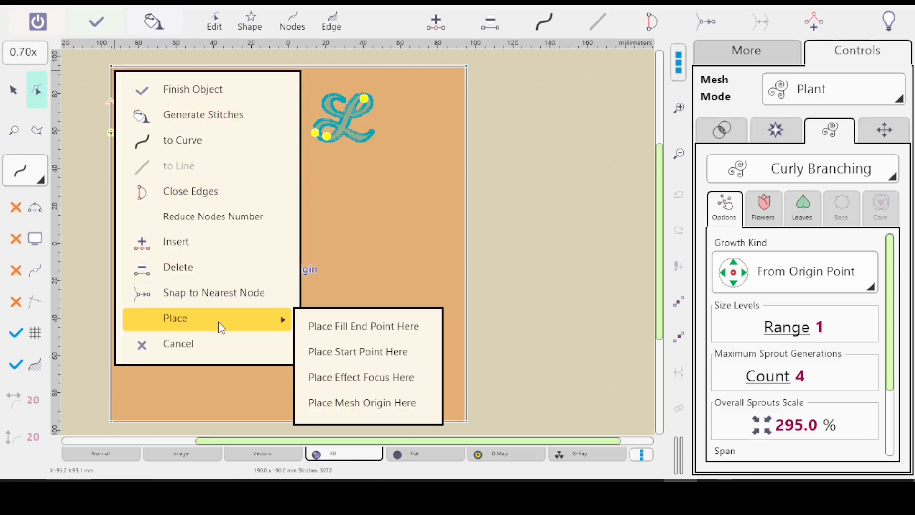
{"action": "left_click", "coordinate": [348, 413]}
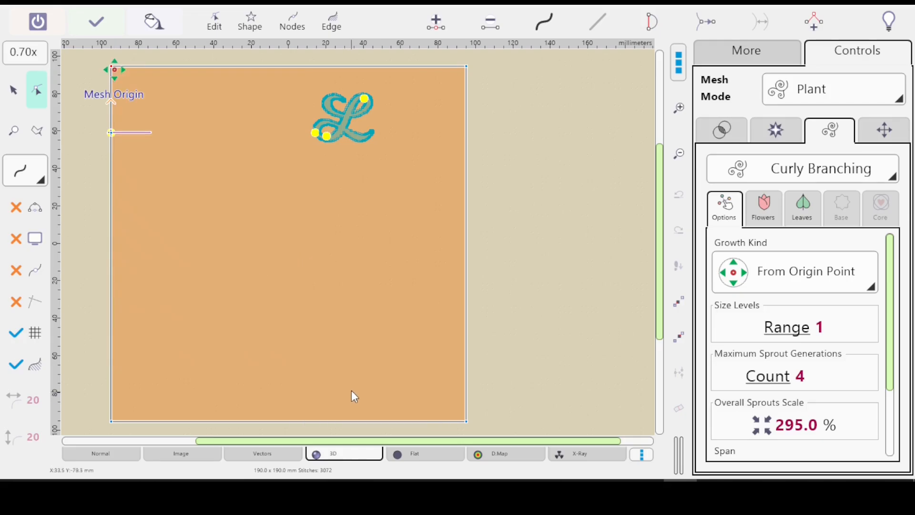
{"action": "key", "text": "Return"}
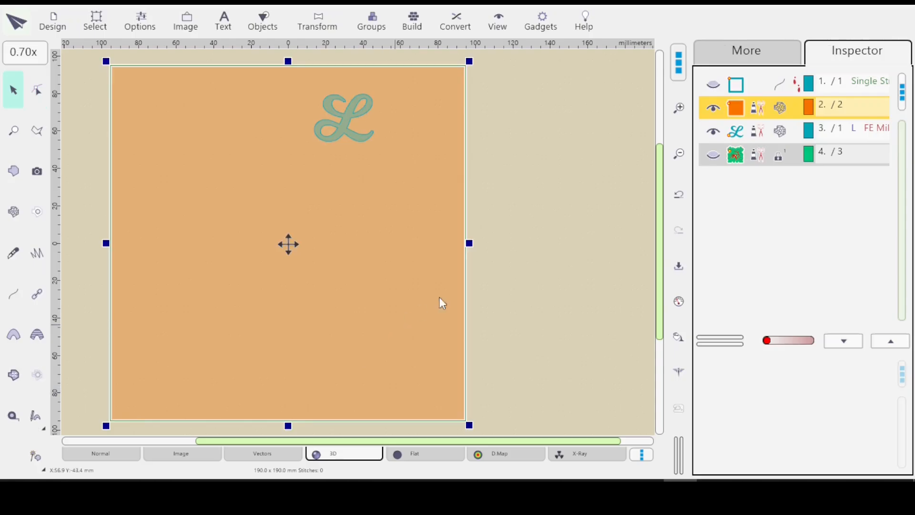
Review the mesh's plant options and leaf parameters, and regenerate the pattern from the relocated origin.
{"action": "left_click", "coordinate": [680, 303]}
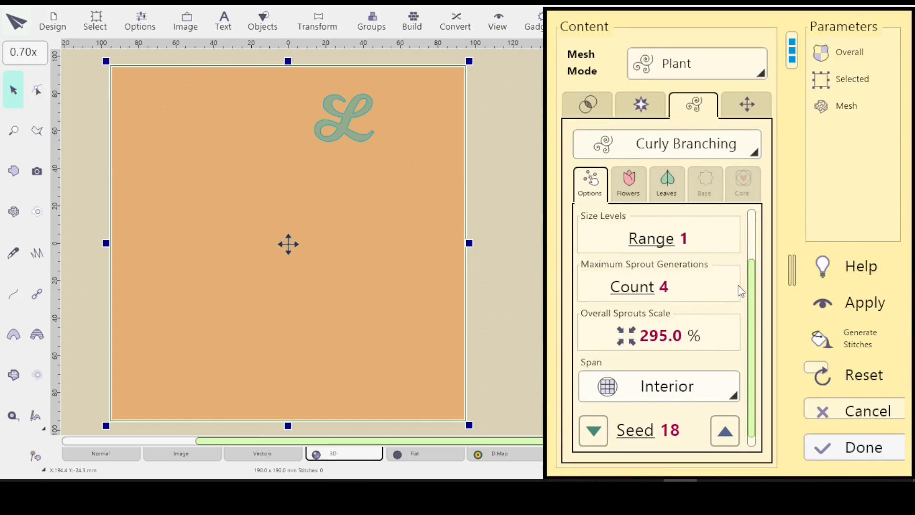
{"action": "left_click_drag", "start_coordinate": [753, 283], "coordinate": [754, 267]}
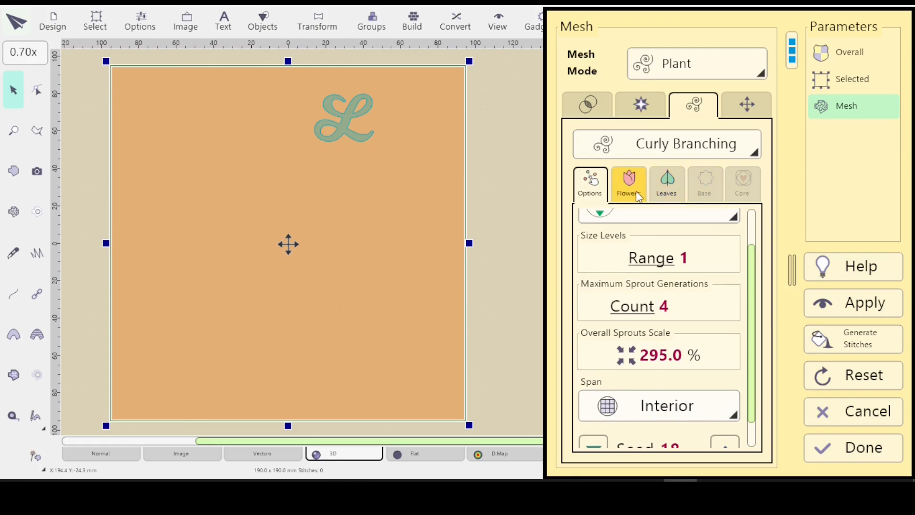
{"action": "left_click", "coordinate": [668, 189]}
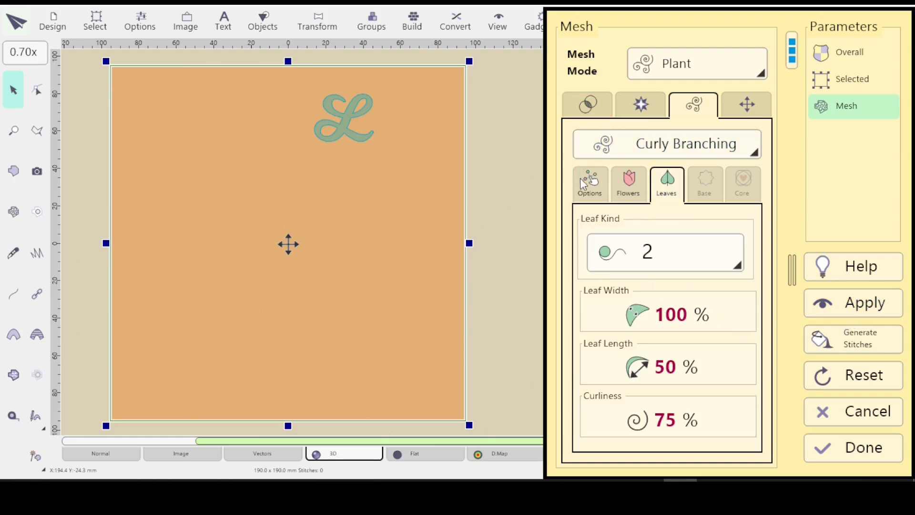
{"action": "left_click", "coordinate": [592, 181]}
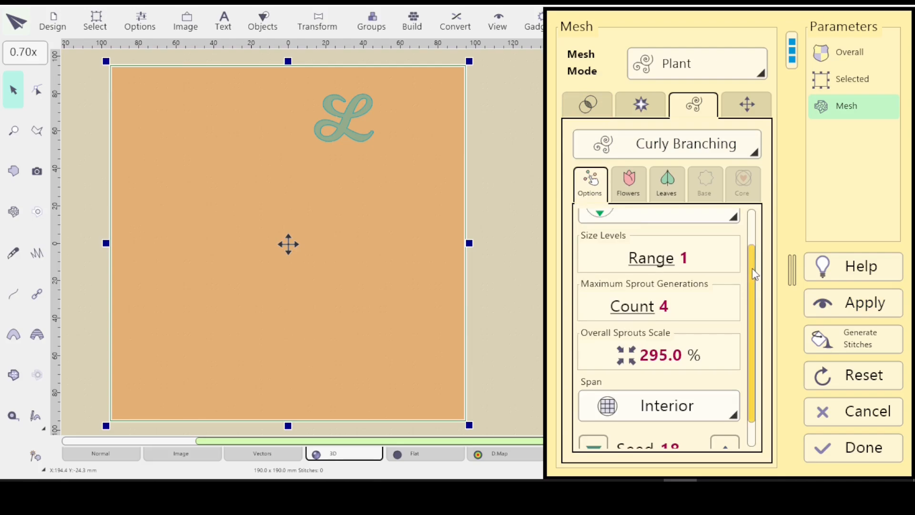
{"action": "left_click_drag", "start_coordinate": [751, 269], "coordinate": [751, 281]}
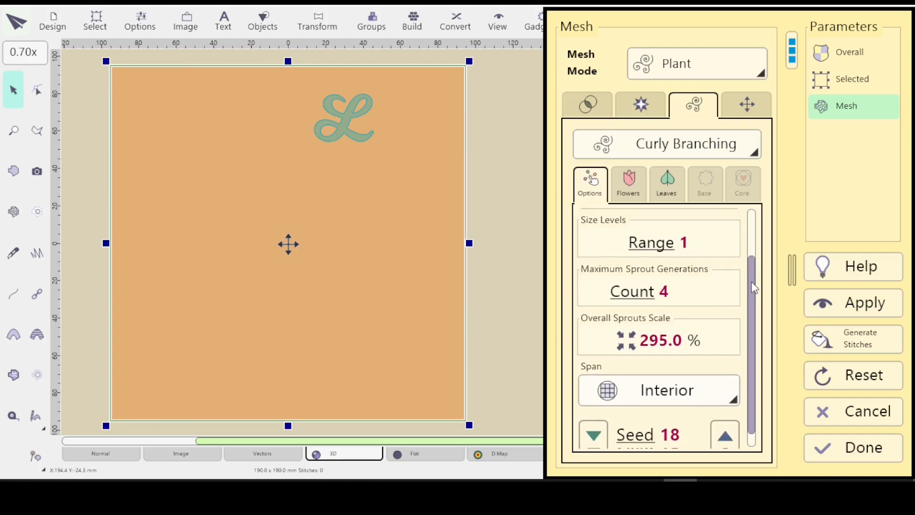
{"action": "left_click", "coordinate": [853, 304]}
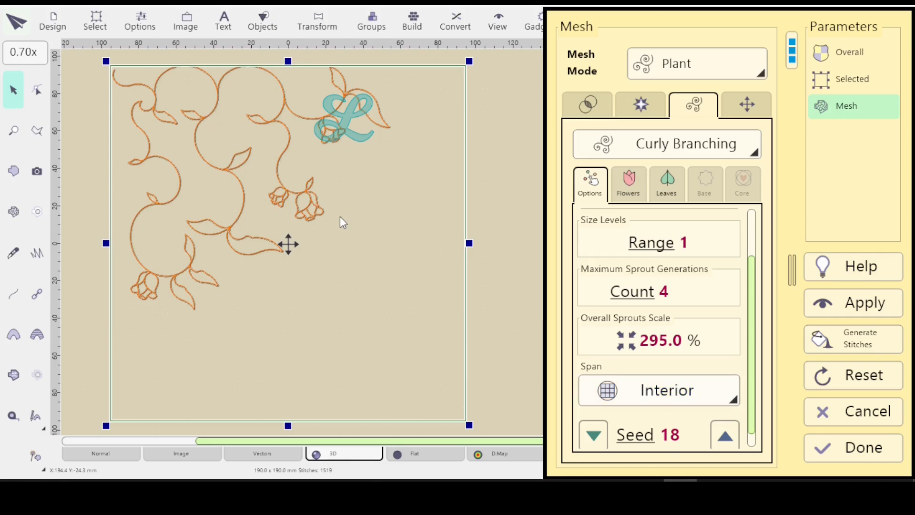
Try a Maximum Sprout Generations count of 8 and apply it to the plant mesh.
{"action": "left_click", "coordinate": [666, 294]}
{"action": "left_click", "coordinate": [665, 295]}
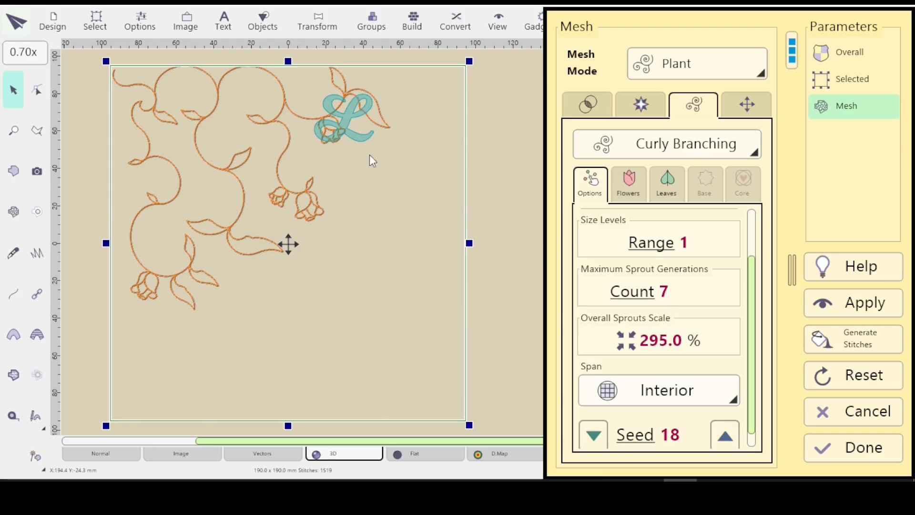
{"action": "left_click", "coordinate": [667, 294]}
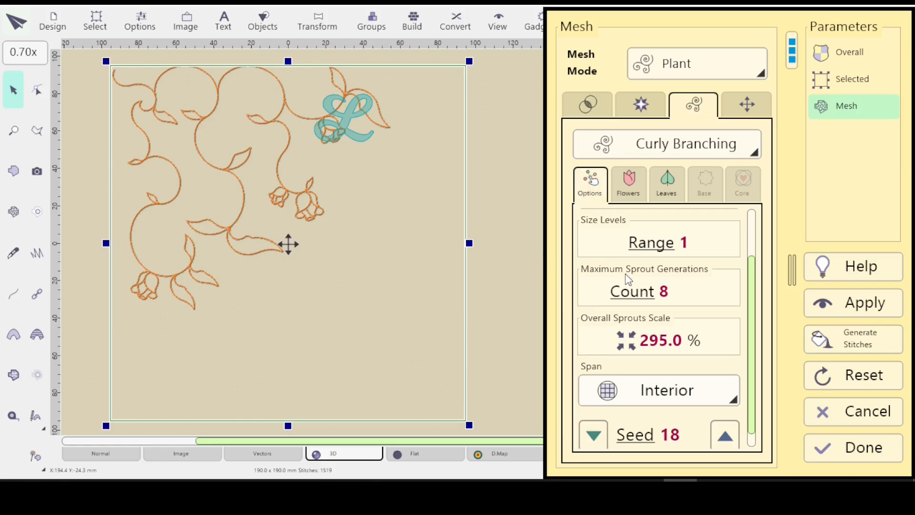
{"action": "left_click", "coordinate": [846, 308]}
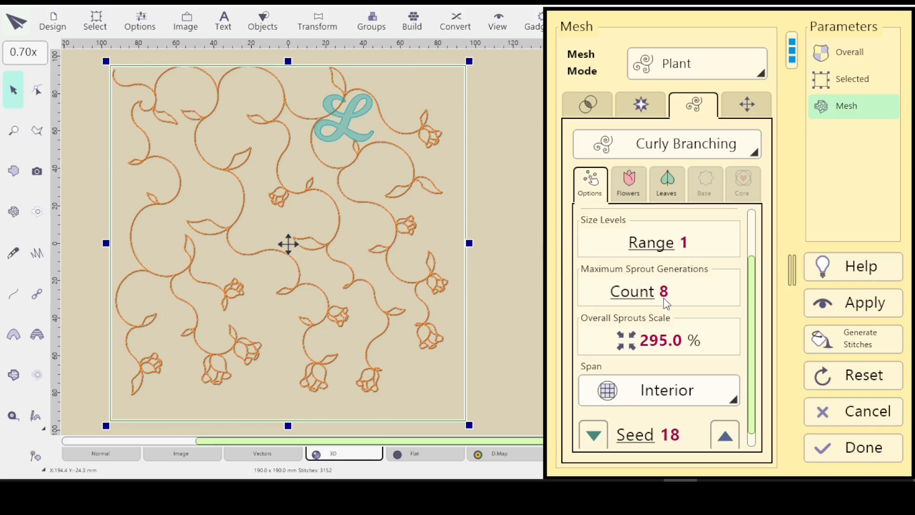
Set the Maximum Sprout Generations count to 6, apply it to the plant mesh and close the parameters.
{"action": "scroll", "coordinate": [664, 297], "scroll_direction": "down", "scroll_amount": 2}
{"action": "left_click", "coordinate": [849, 304]}
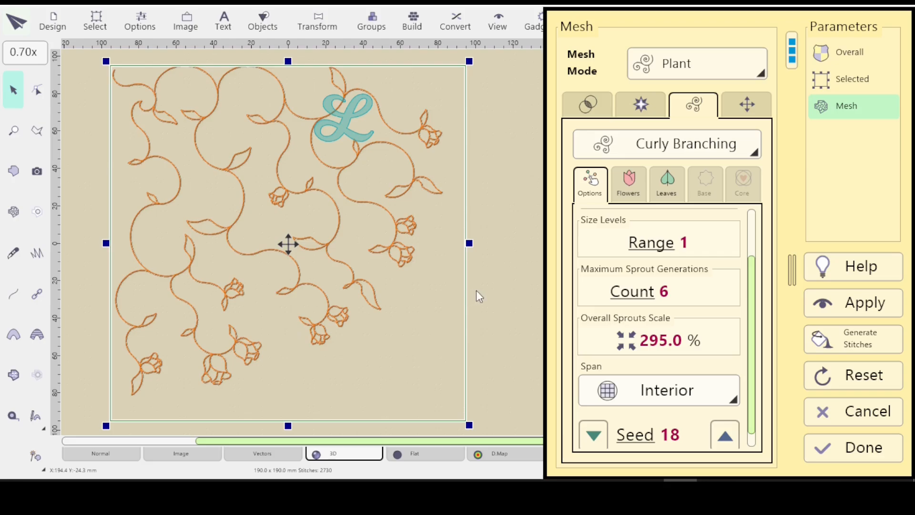
{"action": "left_click", "coordinate": [859, 448]}
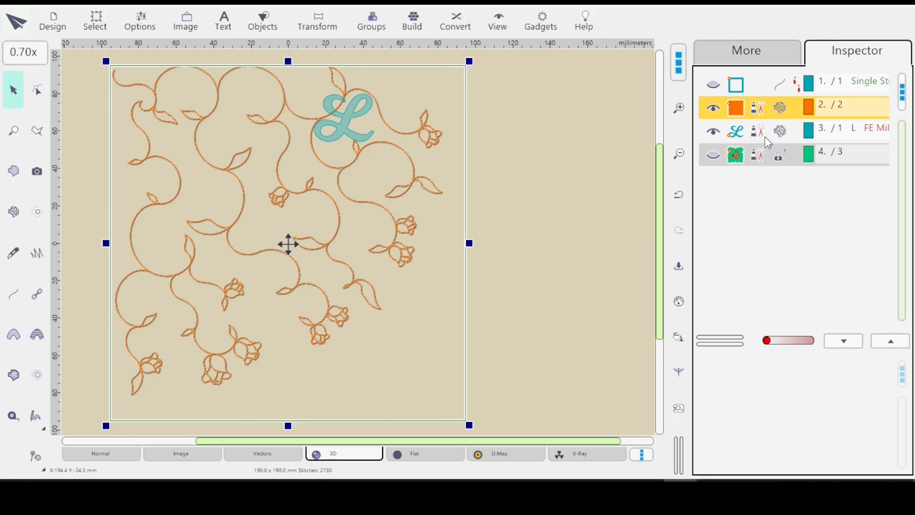
Duplicate the orange plant mesh and select the copy at the end of the object list.
{"action": "key", "text": "ctrl+v"}
{"action": "left_click", "coordinate": [796, 177]}
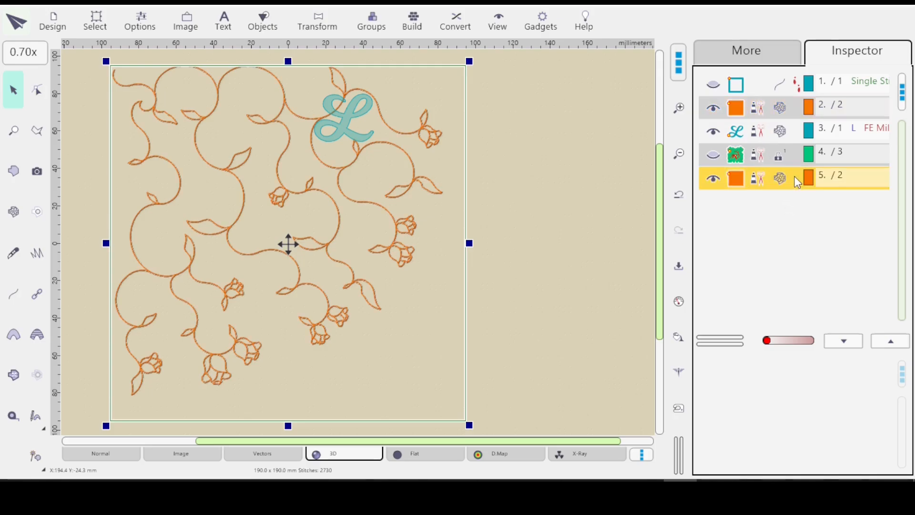
Redefine the pink palette colour as a salmon tone with red 245, green 139 and blue 139.
{"action": "left_click", "coordinate": [757, 53]}
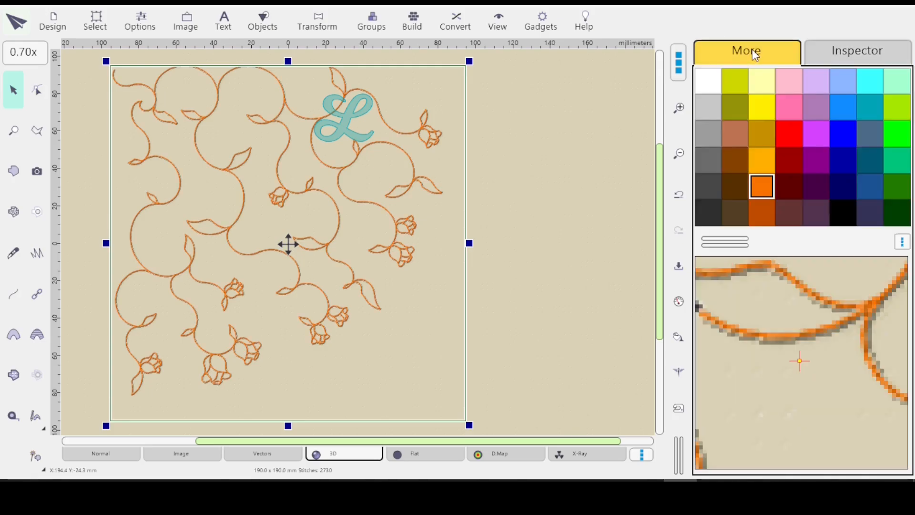
{"action": "double_click", "coordinate": [788, 107]}
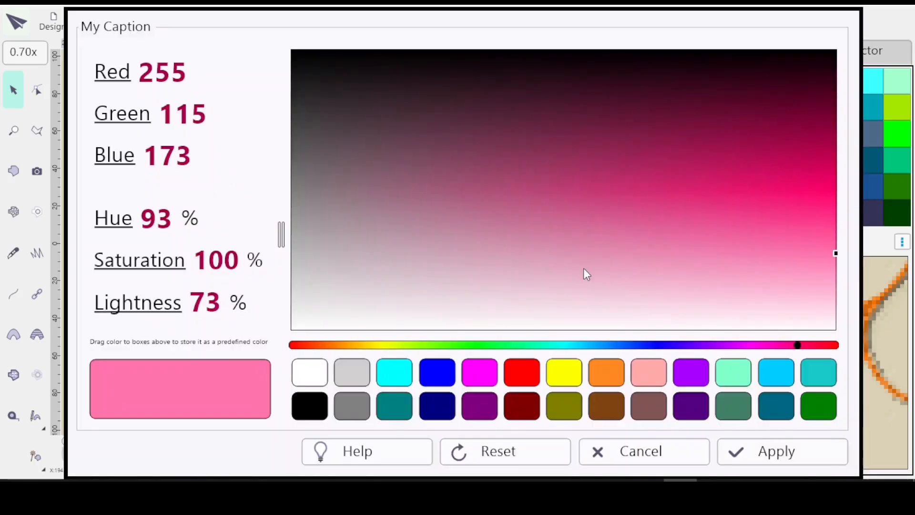
{"action": "left_click", "coordinate": [480, 373]}
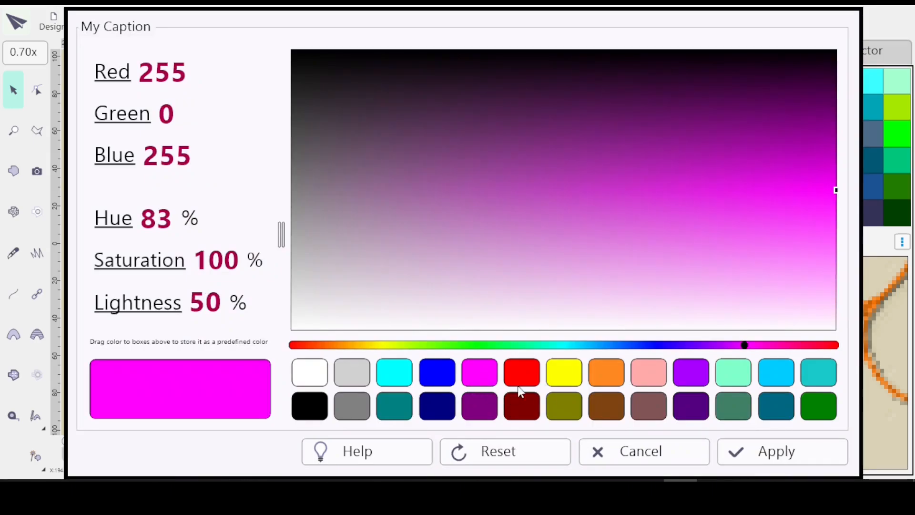
{"action": "left_click", "coordinate": [641, 374]}
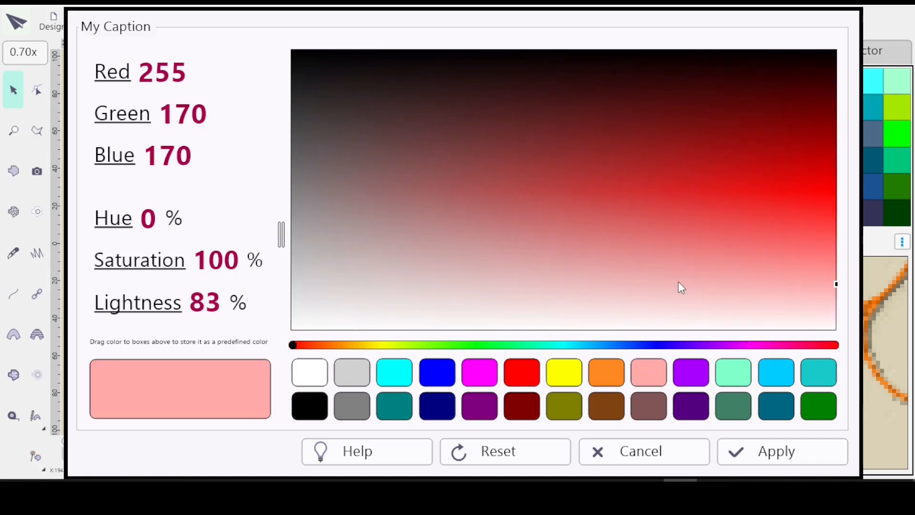
{"action": "left_click", "coordinate": [813, 225]}
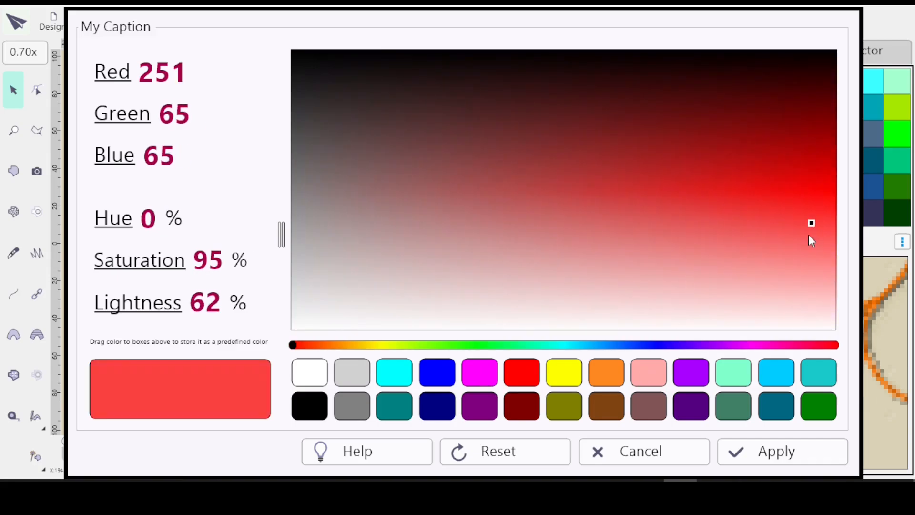
{"action": "left_click", "coordinate": [810, 222]}
{"action": "left_click", "coordinate": [780, 253]}
{"action": "left_click", "coordinate": [754, 262]}
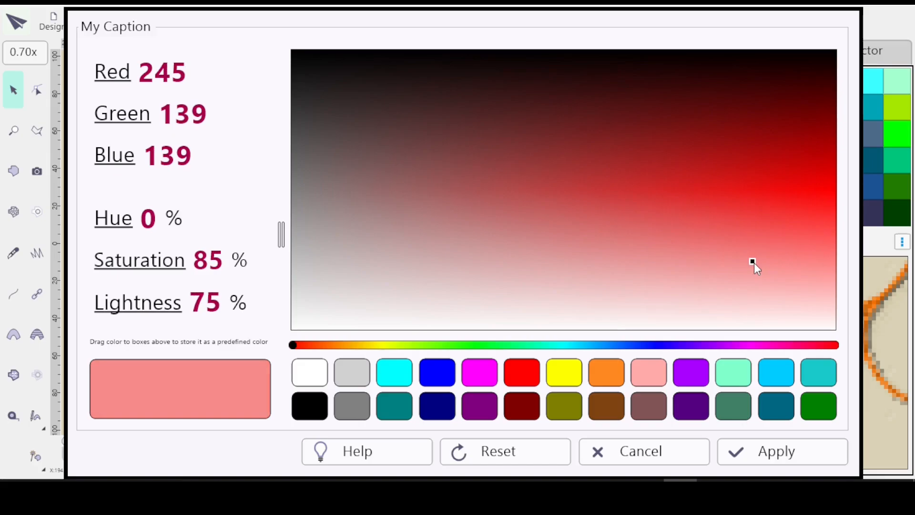
{"action": "left_click", "coordinate": [771, 452]}
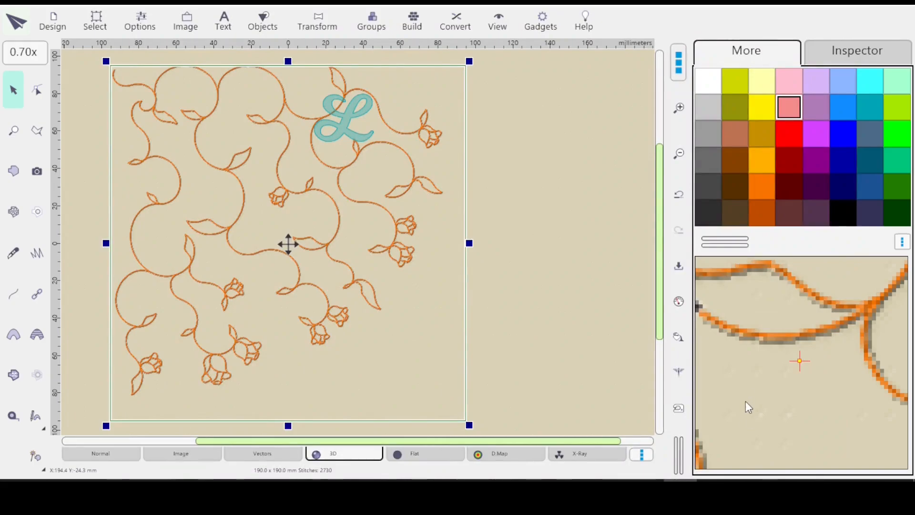
Recolour the duplicated plant mesh with the new salmon palette colour and check it in the object list.
{"action": "double_click", "coordinate": [789, 108]}
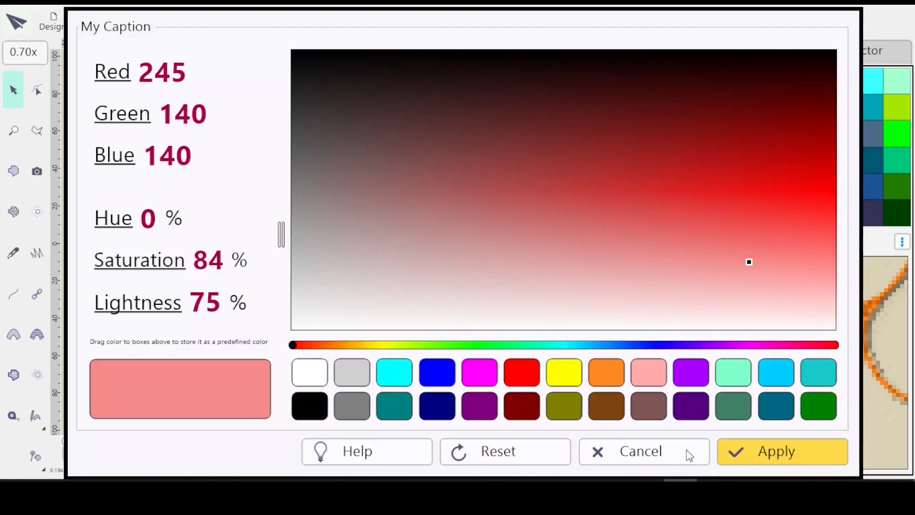
{"action": "left_click", "coordinate": [674, 443]}
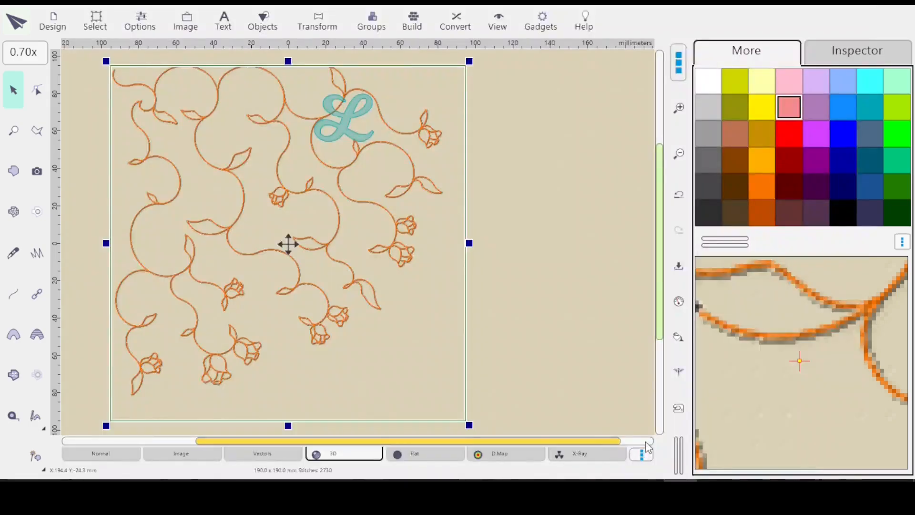
{"action": "left_click", "coordinate": [791, 101]}
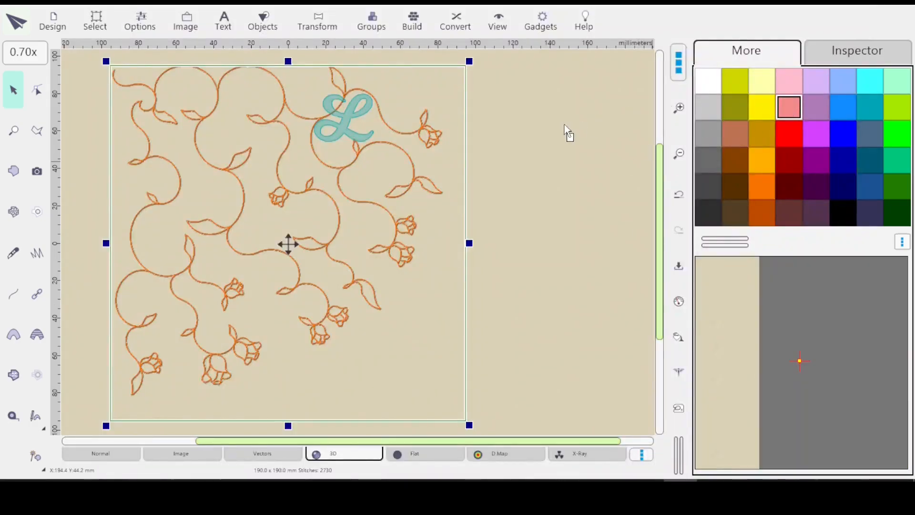
{"action": "left_click", "coordinate": [847, 52]}
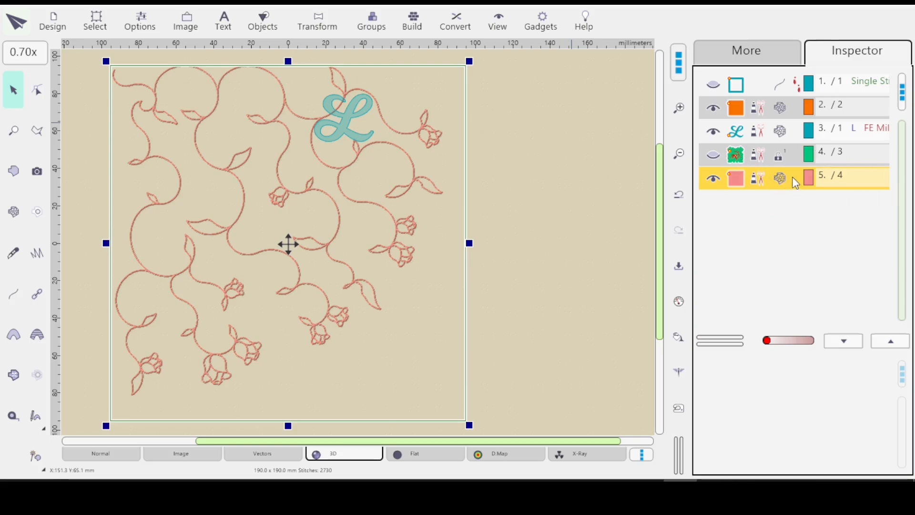
Darken the duplicate's salmon palette colour to 87% saturation and 66% lightness (red 244, green 93, blue 93).
{"action": "left_click", "coordinate": [763, 50]}
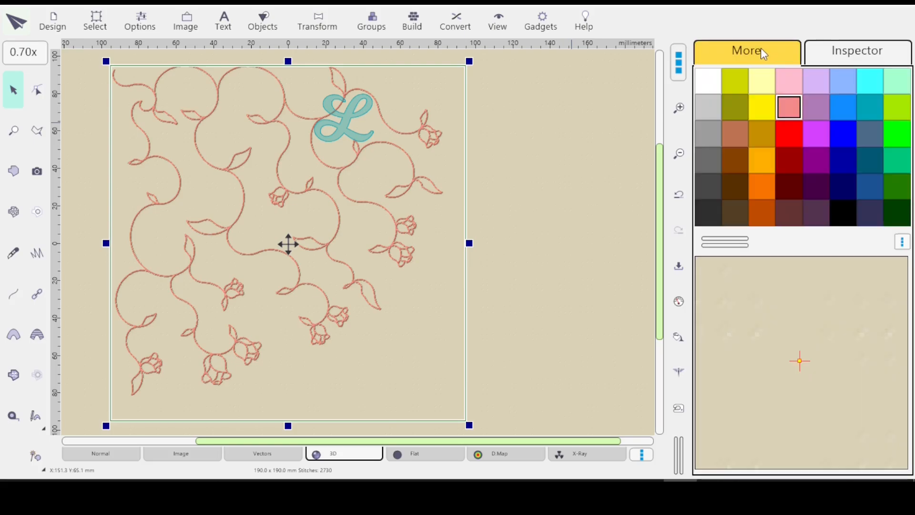
{"action": "double_click", "coordinate": [792, 112]}
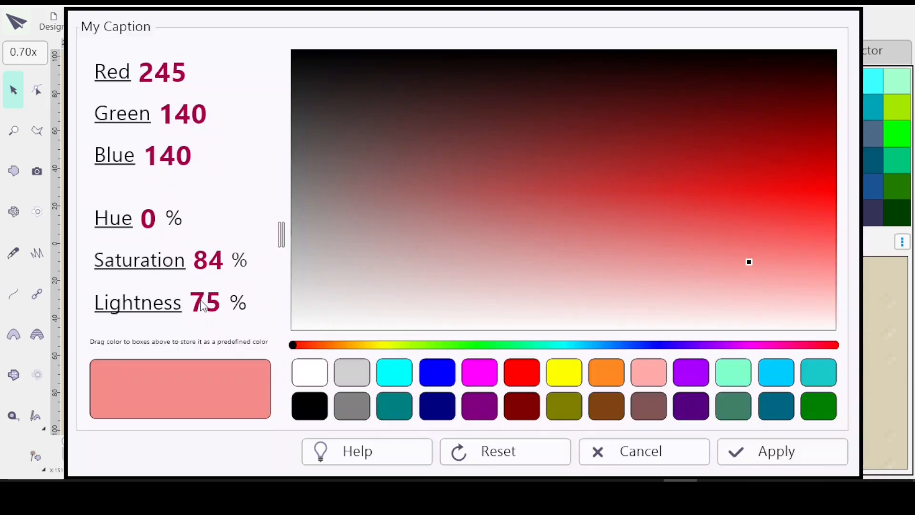
{"action": "scroll", "coordinate": [205, 308], "scroll_direction": "down", "scroll_amount": 14}
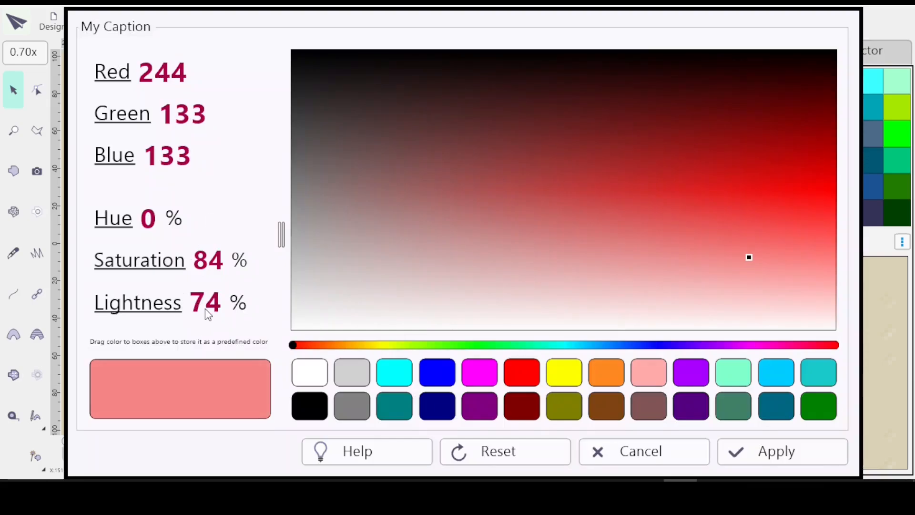
{"action": "scroll", "coordinate": [211, 312], "scroll_direction": "down", "scroll_amount": 3}
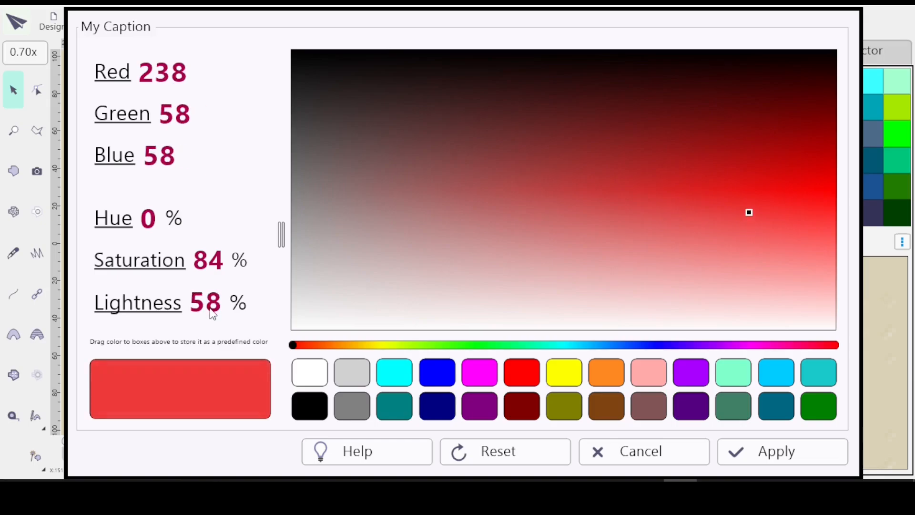
{"action": "scroll", "coordinate": [212, 312], "scroll_direction": "up", "scroll_amount": 3}
{"action": "scroll", "coordinate": [211, 311], "scroll_direction": "up", "scroll_amount": 5}
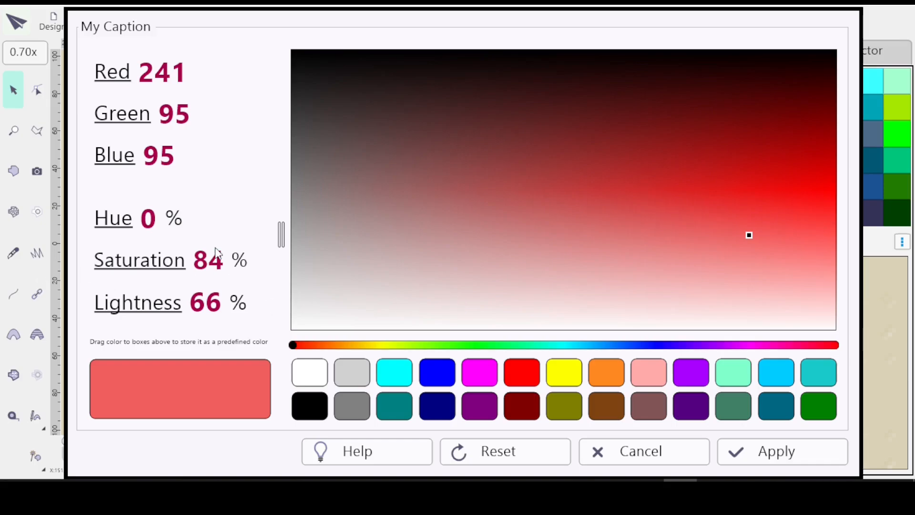
{"action": "scroll", "coordinate": [218, 262], "scroll_direction": "up", "scroll_amount": 3}
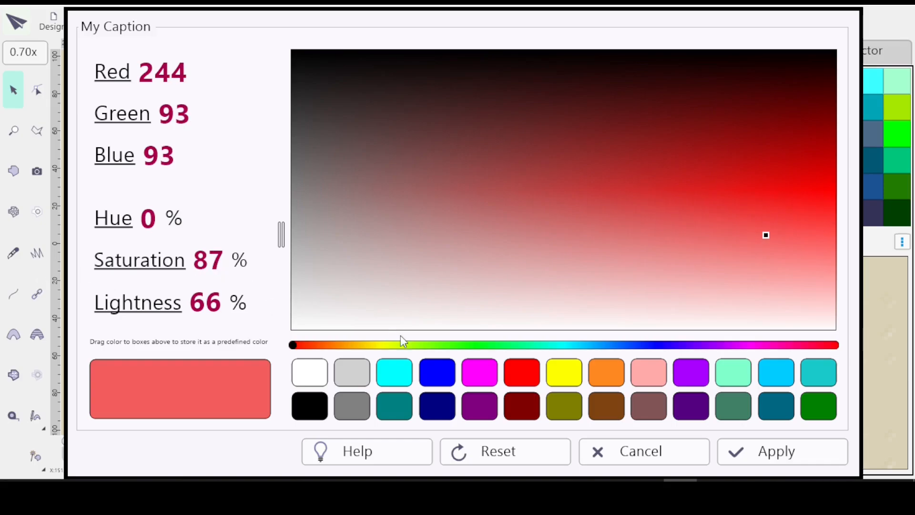
{"action": "left_click", "coordinate": [787, 451]}
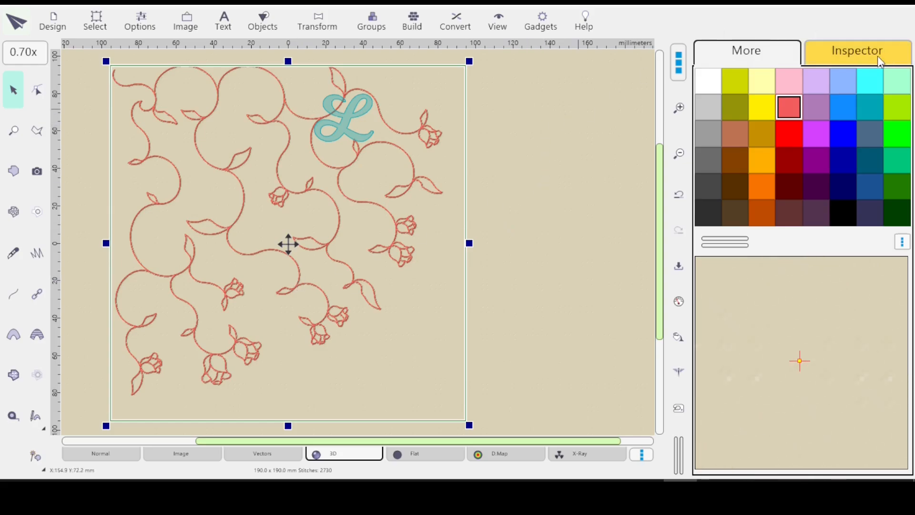
Recolour the original orange plant mesh with the amber palette colour and check it in the object list.
{"action": "left_click", "coordinate": [864, 58]}
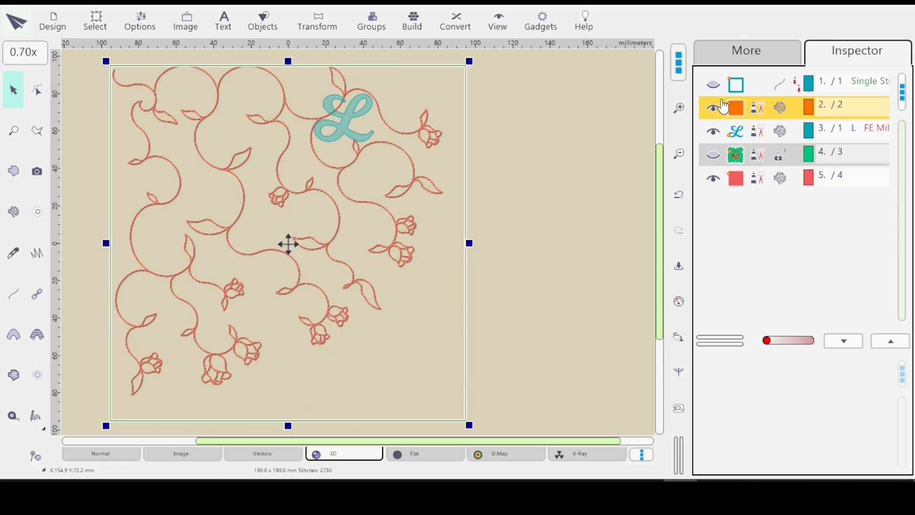
{"action": "left_click", "coordinate": [777, 54]}
{"action": "left_click", "coordinate": [768, 157]}
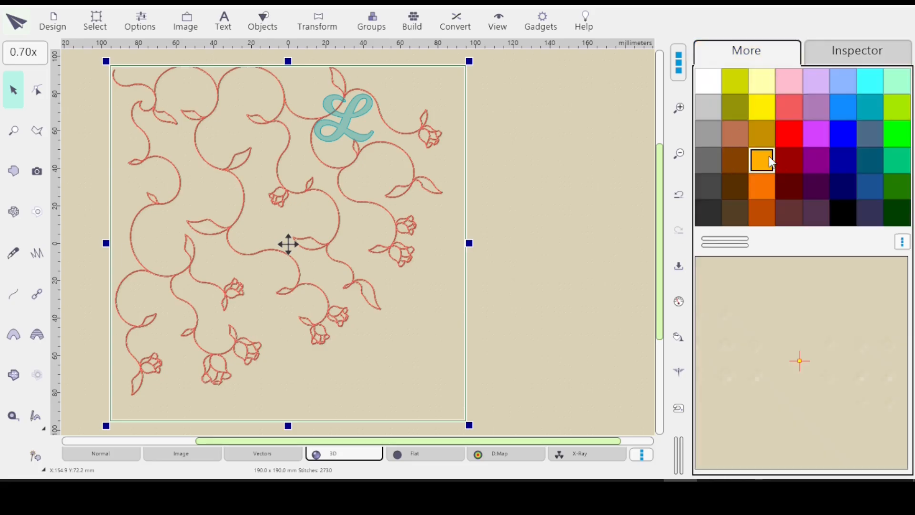
{"action": "left_click", "coordinate": [826, 60]}
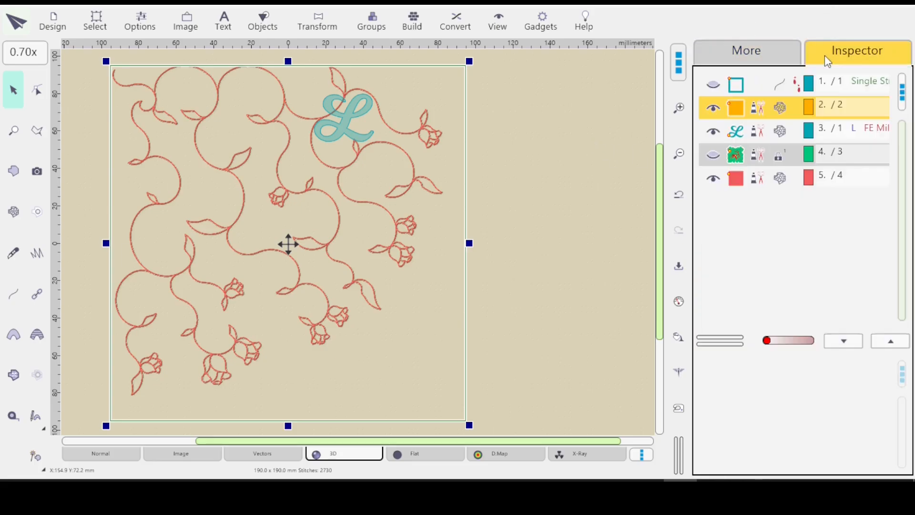
Hide the amber plant mesh and select the salmon duplicate in the object list.
{"action": "left_click", "coordinate": [784, 181]}
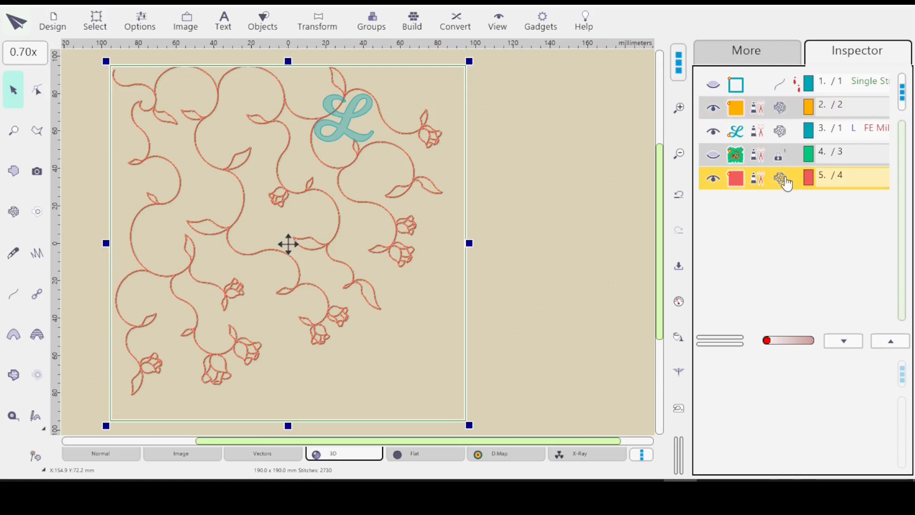
{"action": "left_click", "coordinate": [781, 104]}
{"action": "left_click", "coordinate": [713, 110]}
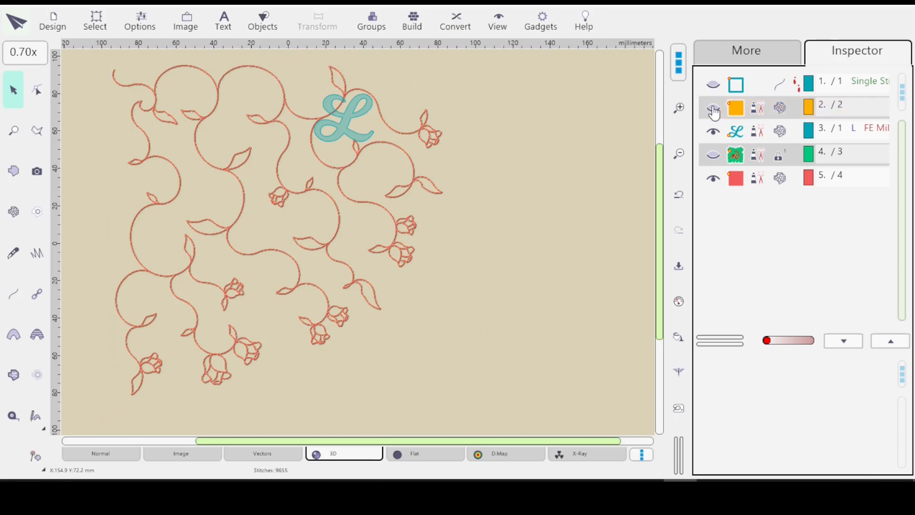
{"action": "left_click", "coordinate": [792, 188]}
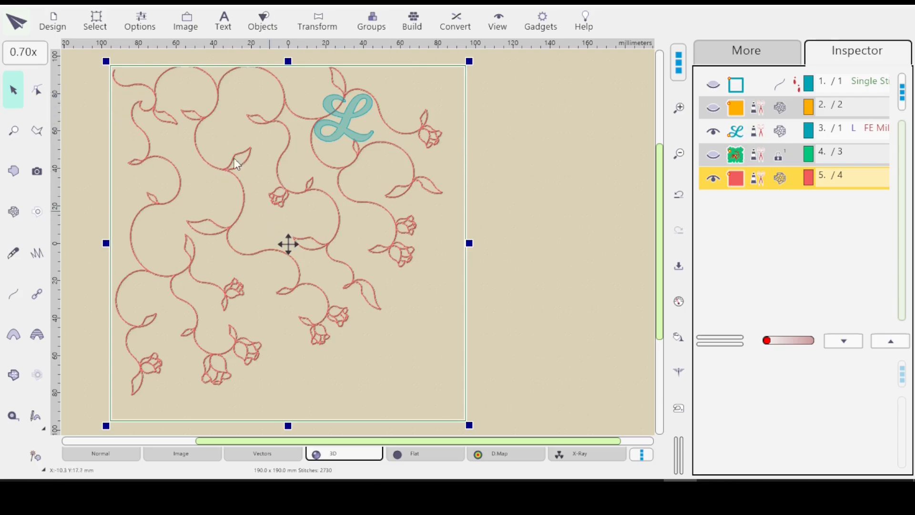
Edit the salmon mesh's outline, placing its start point at the mesh origin and deleting the extra node on the left edge.
{"action": "left_click", "coordinate": [28, 103]}
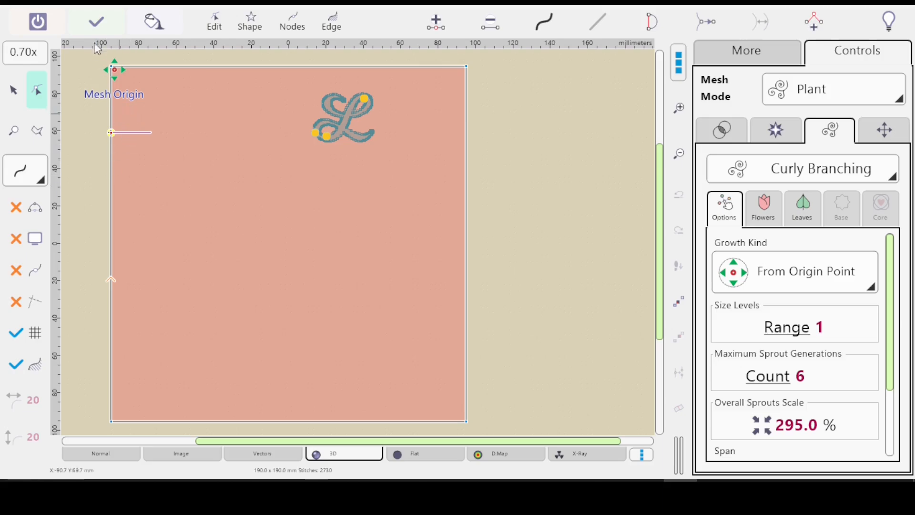
{"action": "right_click", "coordinate": [113, 68]}
{"action": "mouse_move", "coordinate": [208, 322]}
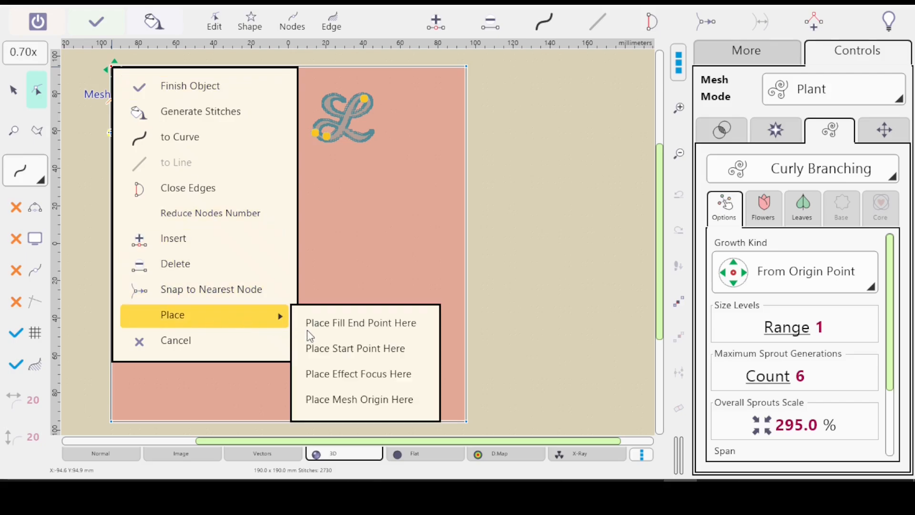
{"action": "left_click", "coordinate": [351, 351]}
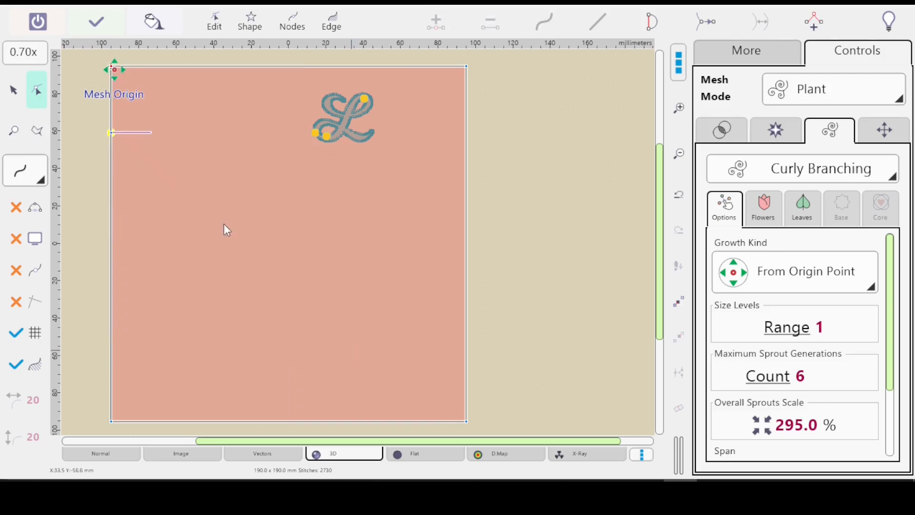
{"action": "left_click", "coordinate": [111, 133]}
{"action": "key", "text": "Delete"}
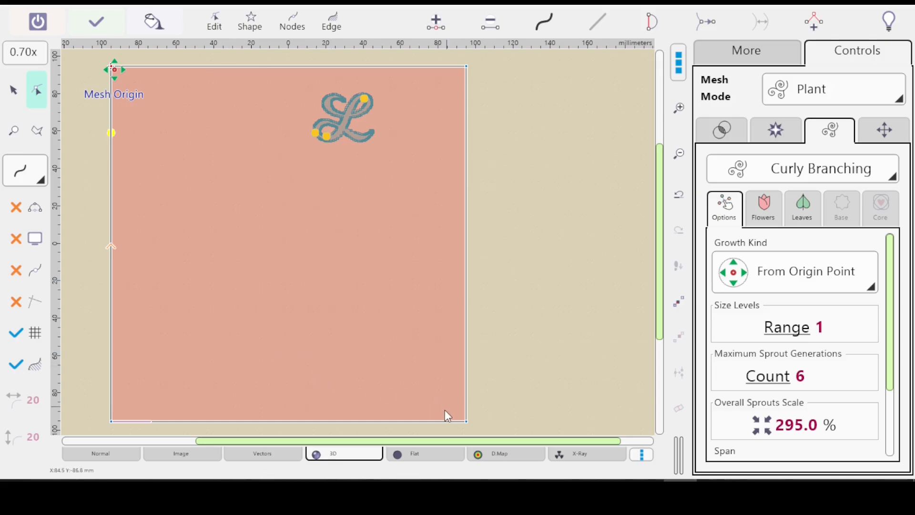
Delete the square outline's lower-right corner node, convert the resulting diagonal edge to a curve and insert a node at its middle.
{"action": "left_click", "coordinate": [466, 424]}
{"action": "left_click", "coordinate": [465, 421]}
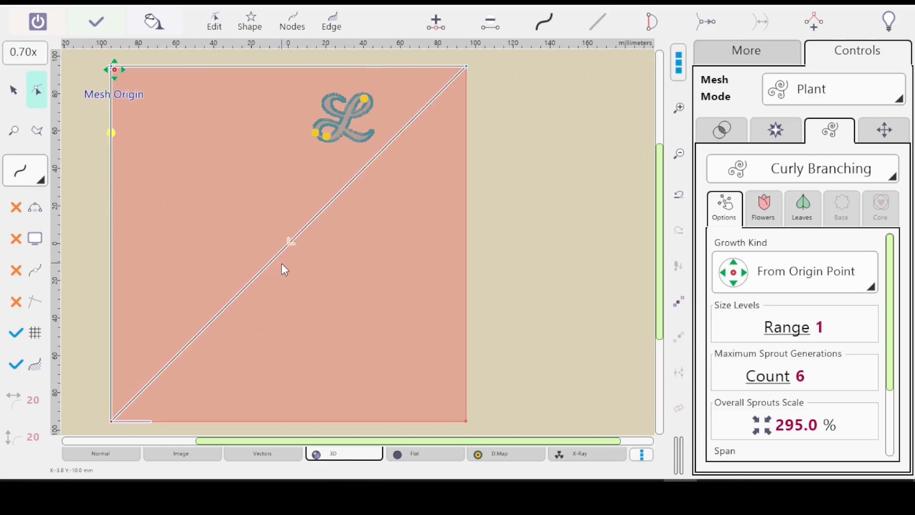
{"action": "left_click", "coordinate": [544, 24]}
{"action": "left_click", "coordinate": [435, 28]}
Bulge both halves of the diagonal edge outward and move its middle node slightly toward the outline's upper-left corner.
{"action": "left_click_drag", "start_coordinate": [376, 153], "coordinate": [406, 191]}
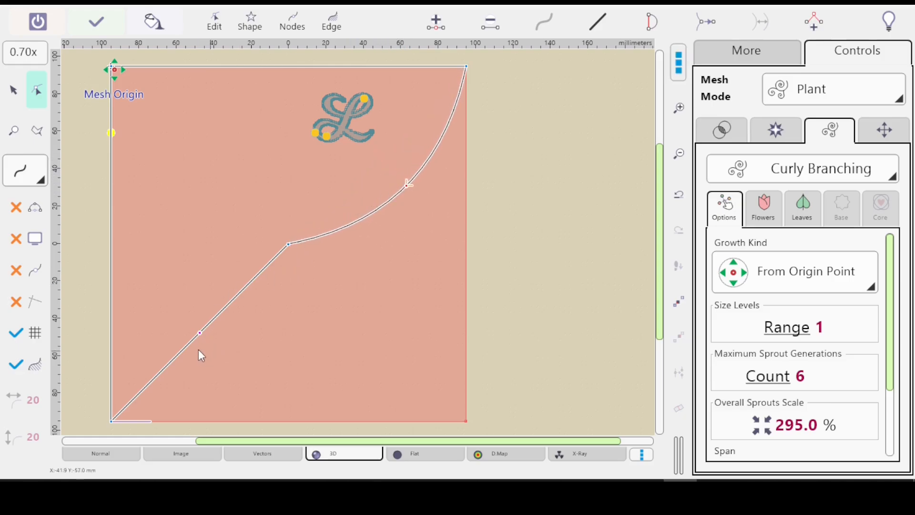
{"action": "left_click_drag", "start_coordinate": [200, 333], "coordinate": [236, 355]}
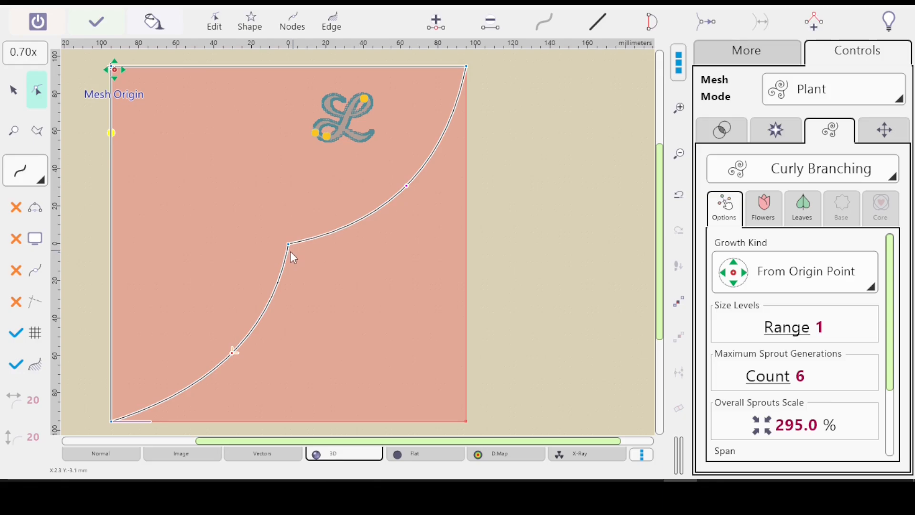
{"action": "left_click_drag", "start_coordinate": [288, 245], "coordinate": [272, 234]}
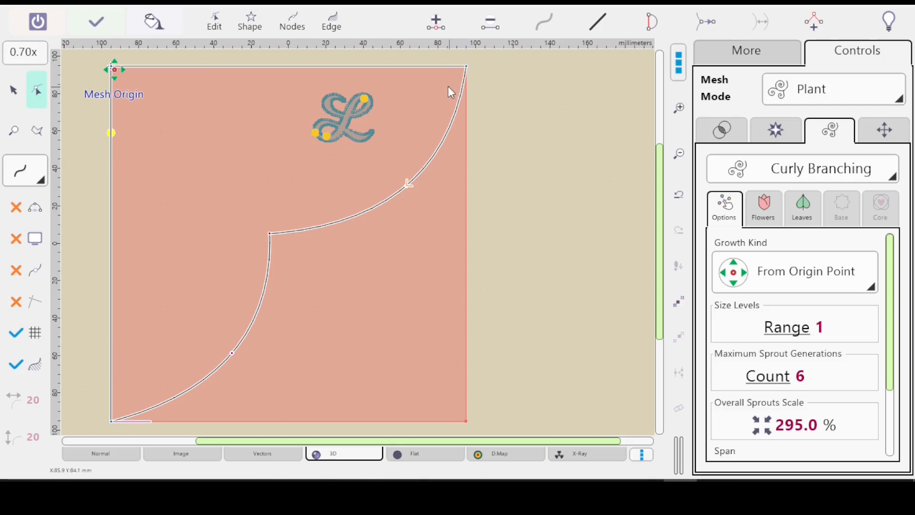
Try to move the outline's upper-right corner node inward along the top edge.
{"action": "left_click", "coordinate": [461, 67]}
{"action": "left_click_drag", "start_coordinate": [460, 66], "coordinate": [438, 67]}
{"action": "mouse_move", "coordinate": [418, 68]}
{"action": "left_mouse_down"}
{"action": "mouse_move", "coordinate": [396, 68]}
{"action": "mouse_move", "coordinate": [405, 66]}
{"action": "left_mouse_up"}
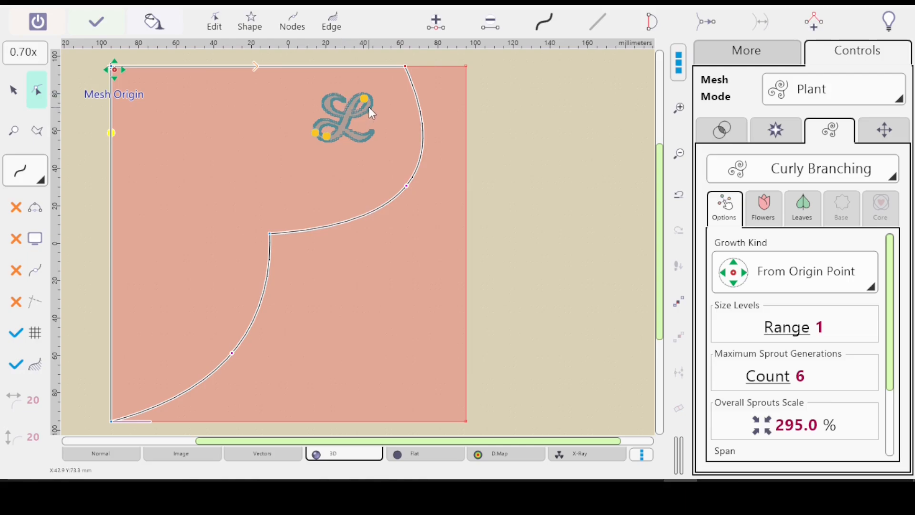
{"action": "key", "text": "ctrl+z"}
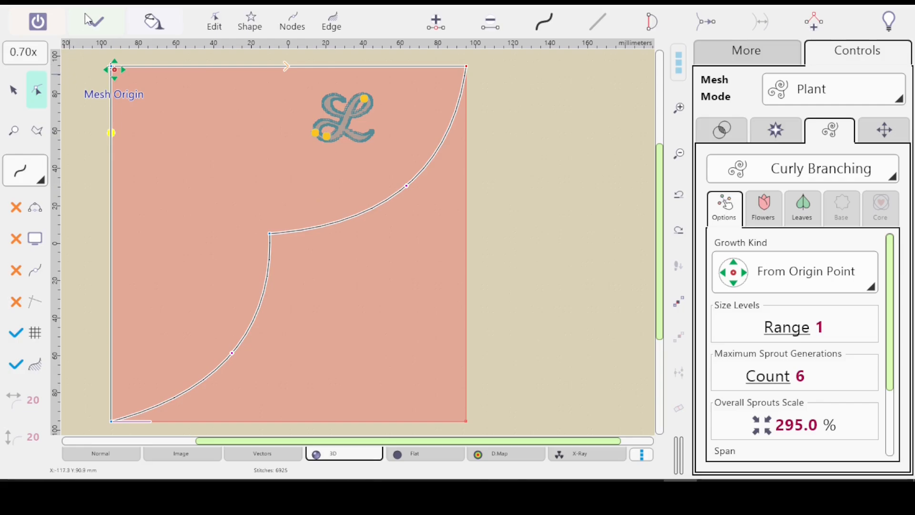
Finish the reshaped outline, review its Curly Branching leaf and growth parameters and apply them to the mesh.
{"action": "left_click", "coordinate": [96, 27]}
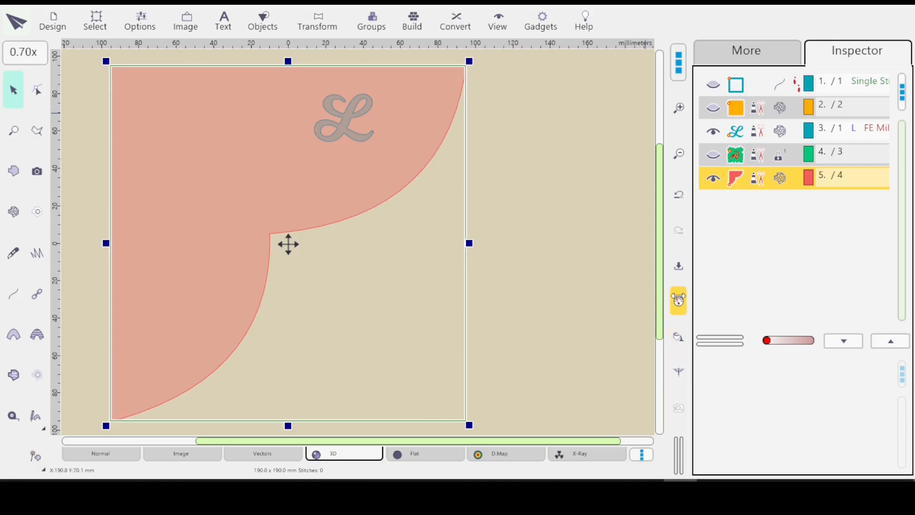
{"action": "left_click", "coordinate": [679, 298]}
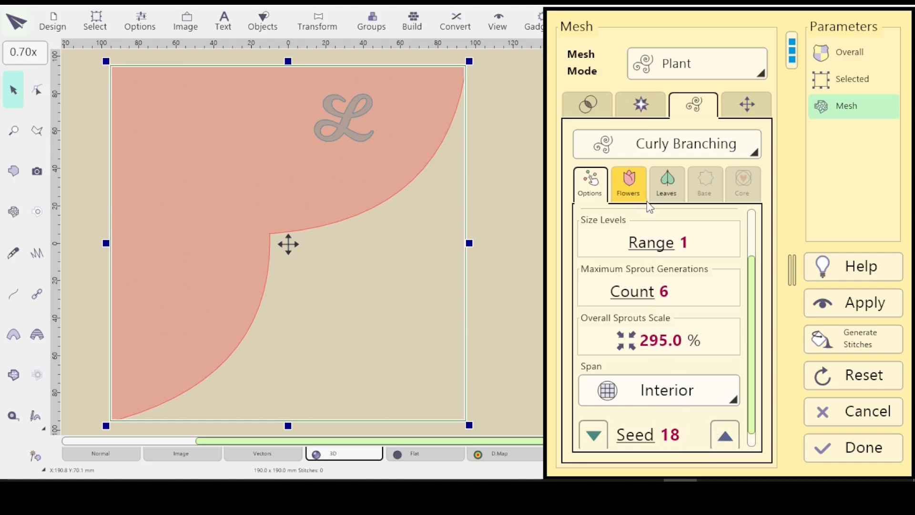
{"action": "left_click", "coordinate": [665, 183]}
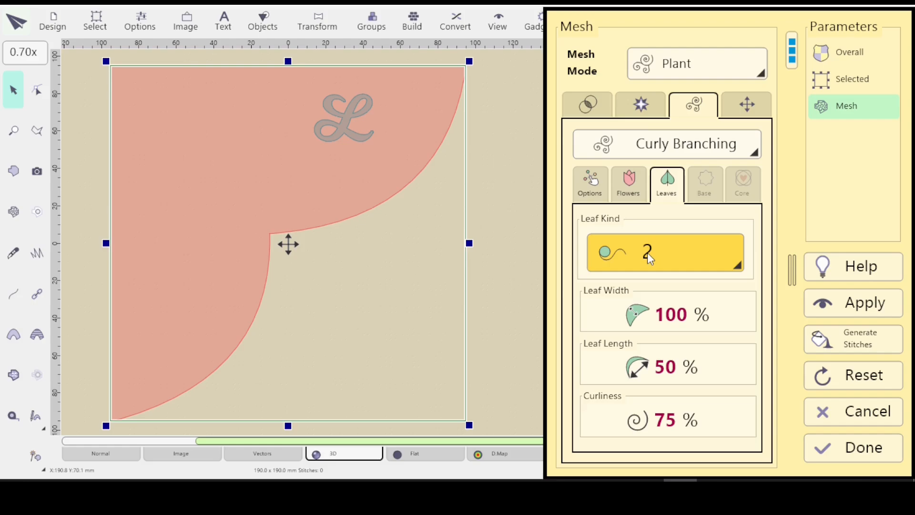
{"action": "left_click", "coordinate": [588, 181]}
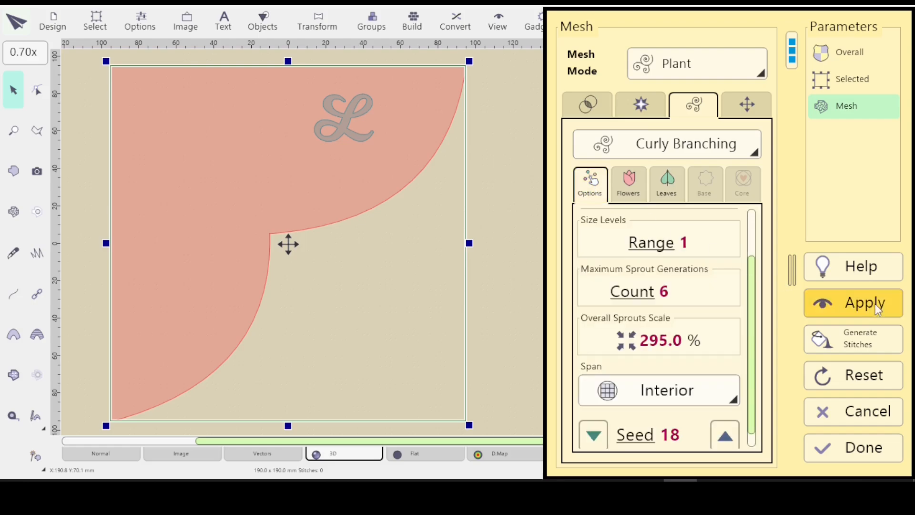
{"action": "left_click", "coordinate": [902, 327]}
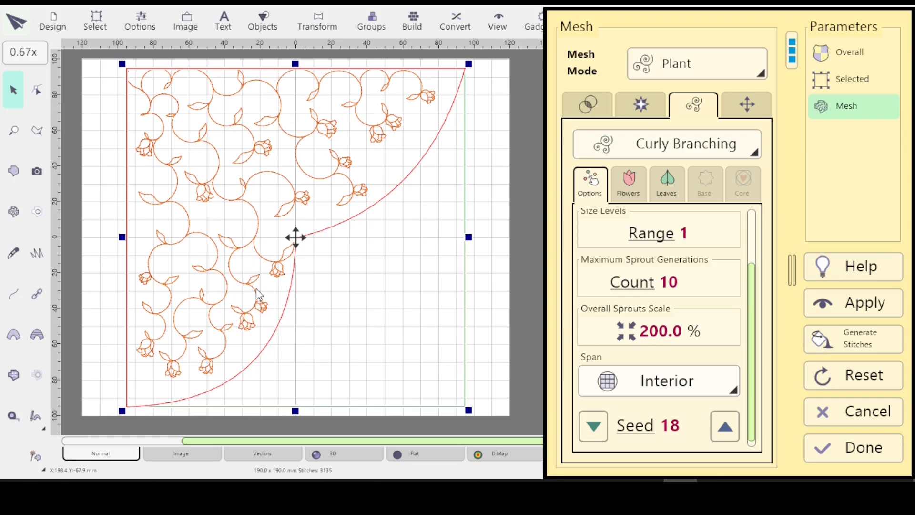
Set the leaf curliness of the blue core-grown plant mesh to 1% and apply it.
{"action": "left_click", "coordinate": [665, 188]}
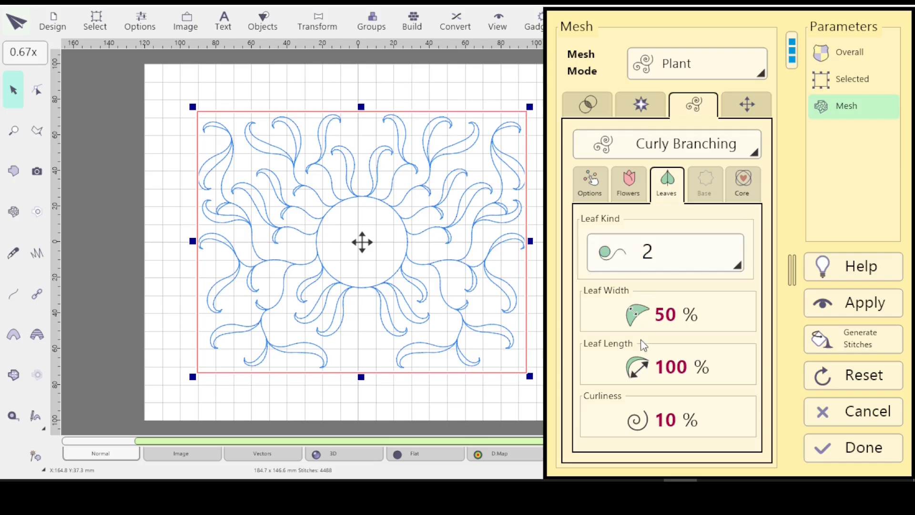
{"action": "left_click", "coordinate": [636, 424]}
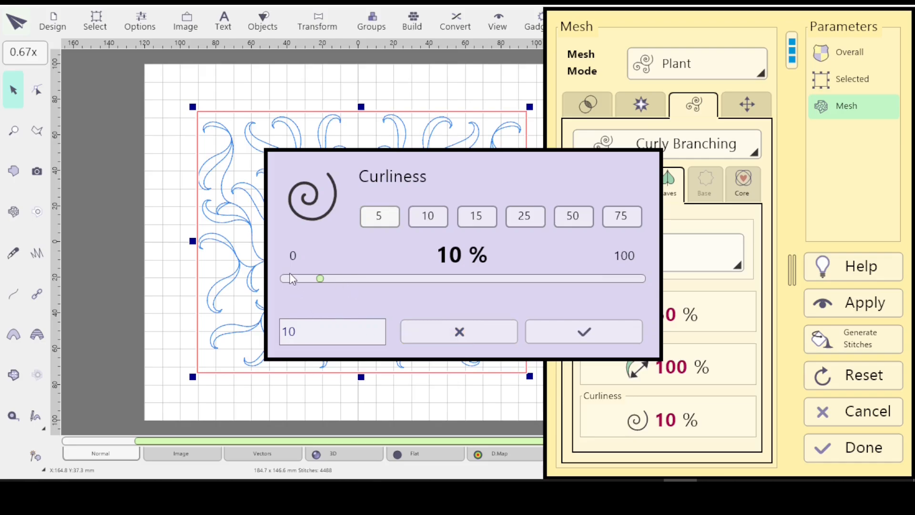
{"action": "left_click", "coordinate": [300, 336]}
{"action": "key", "text": "BackSpace"}
{"action": "left_click", "coordinate": [573, 328]}
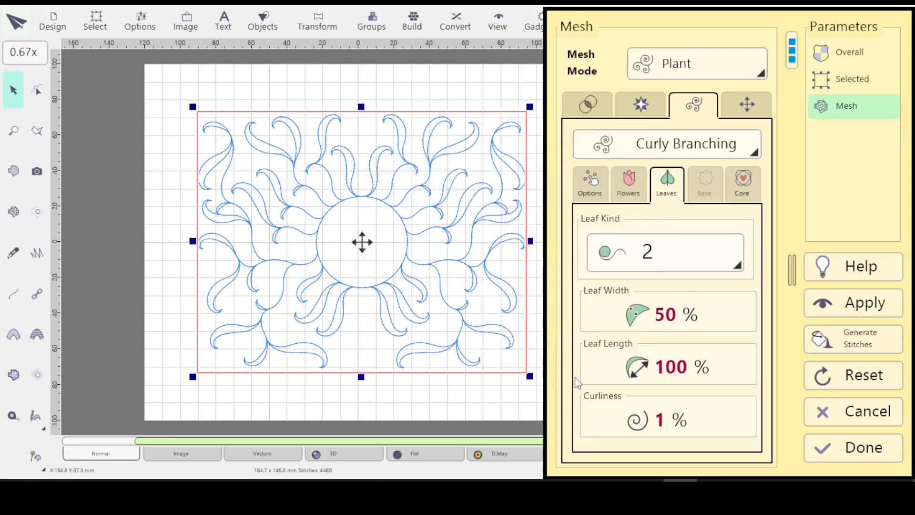
{"action": "left_click", "coordinate": [853, 301]}
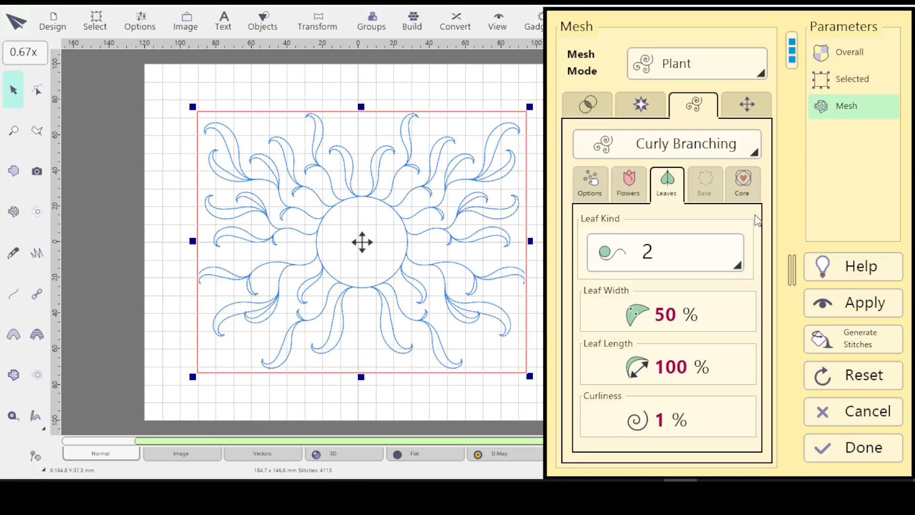
Set the leaf curliness of the blue plant mesh to 0% and apply it.
{"action": "left_click", "coordinate": [638, 426]}
{"action": "left_click_drag", "start_coordinate": [287, 275], "coordinate": [274, 276]}
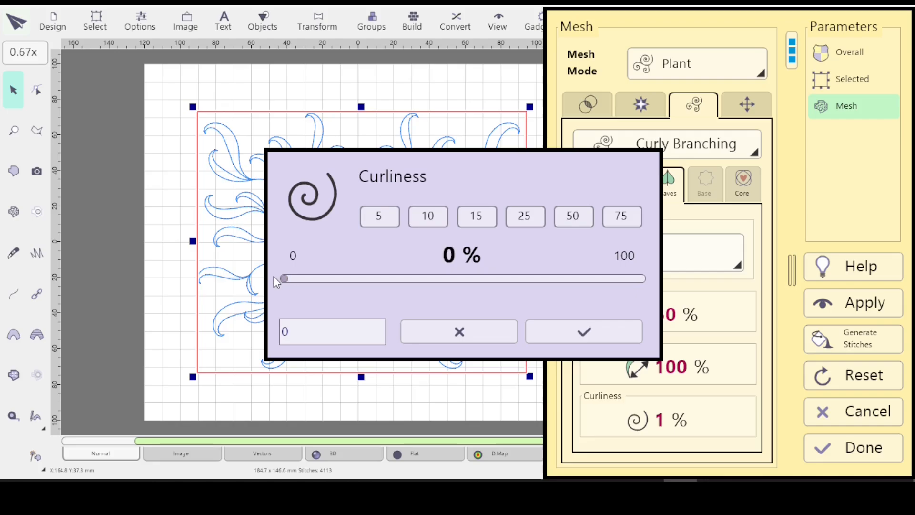
{"action": "left_click", "coordinate": [591, 323]}
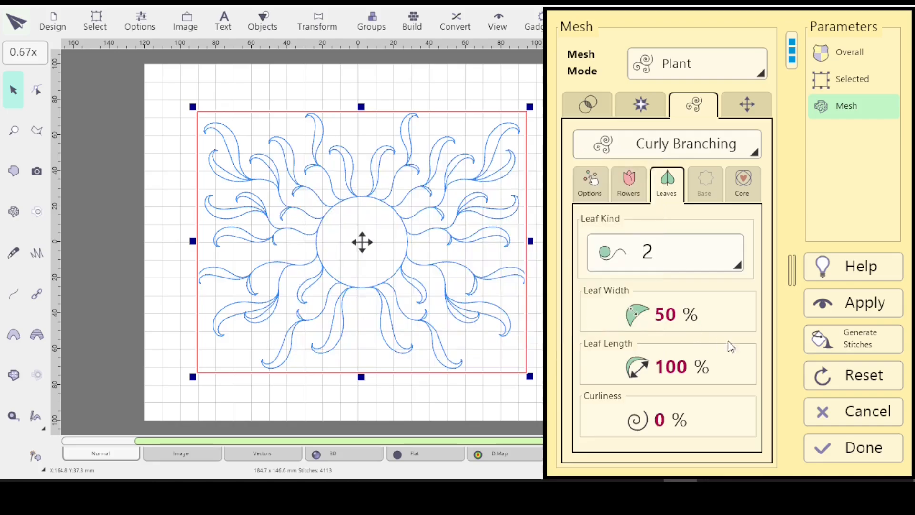
{"action": "left_click", "coordinate": [827, 314]}
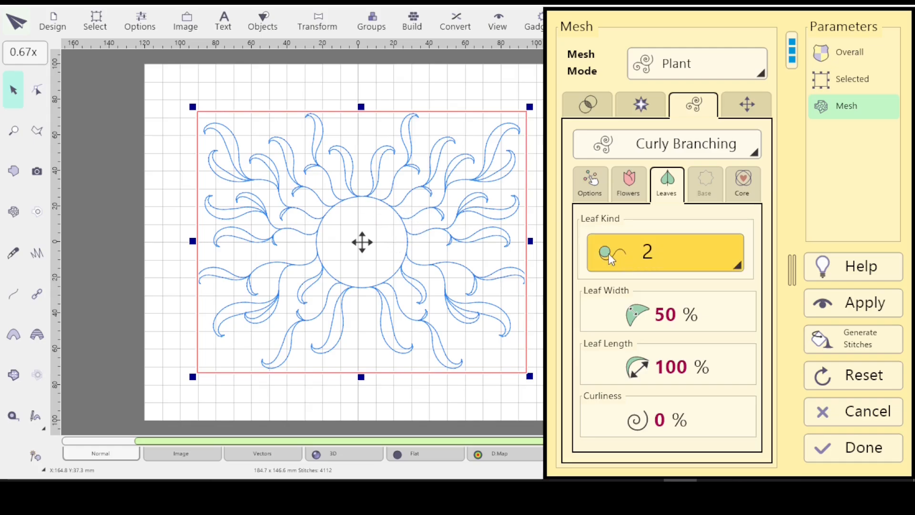
Change the blue plant mesh's leaf kind to 1 and apply it.
{"action": "left_click", "coordinate": [737, 268]}
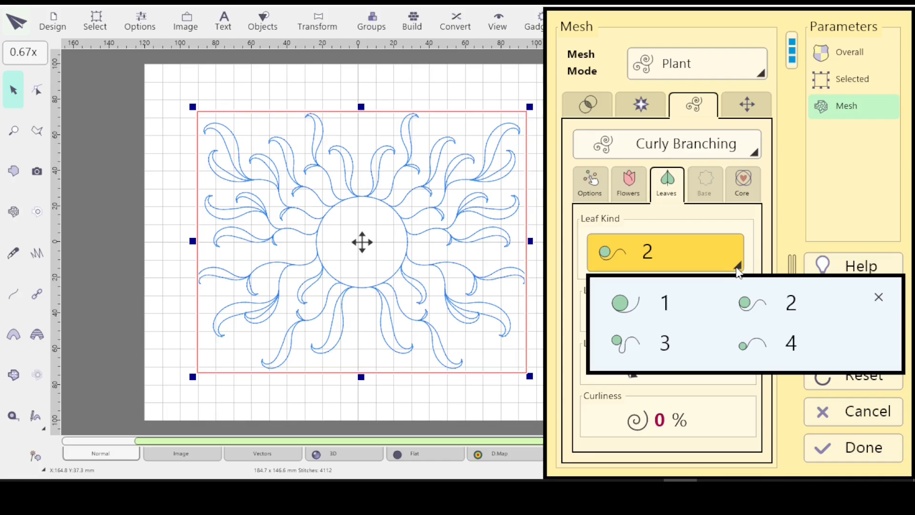
{"action": "left_click", "coordinate": [626, 301]}
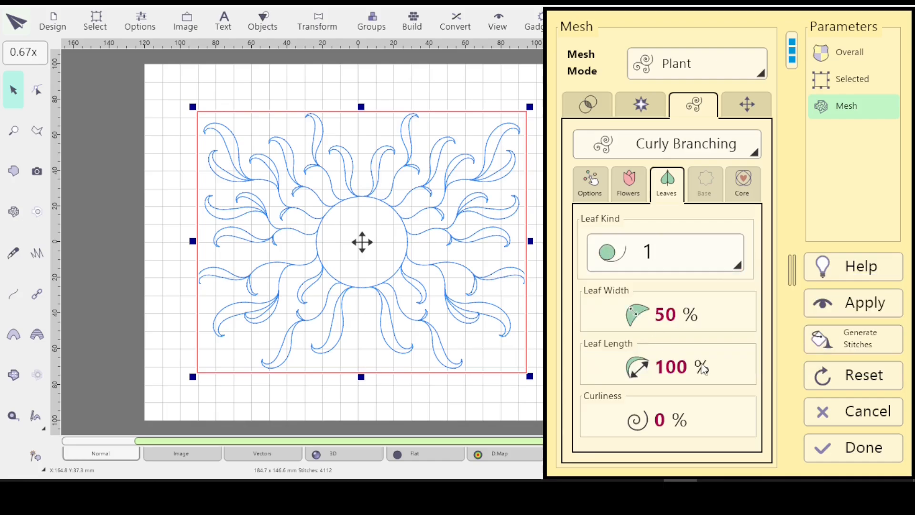
{"action": "left_click", "coordinate": [865, 299]}
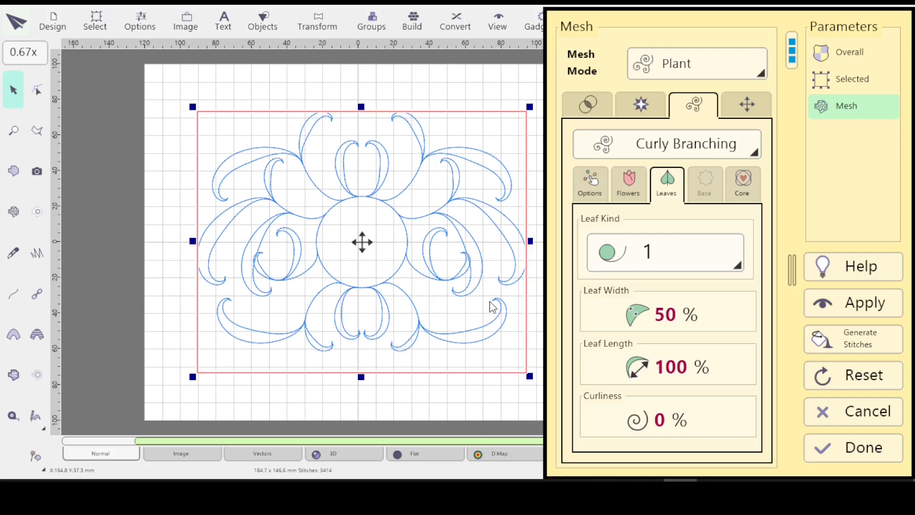
{"action": "left_click", "coordinate": [589, 186]}
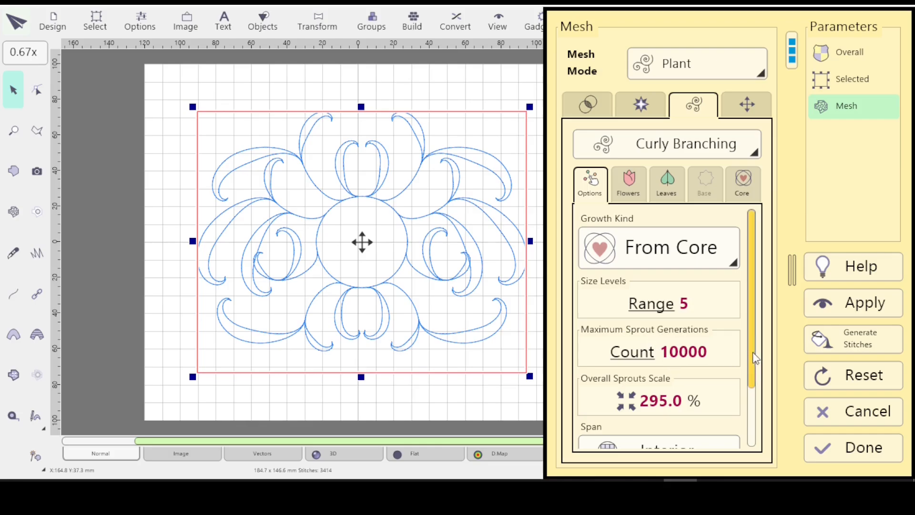
{"action": "scroll", "coordinate": [680, 382], "scroll_direction": "down", "scroll_amount": 3}
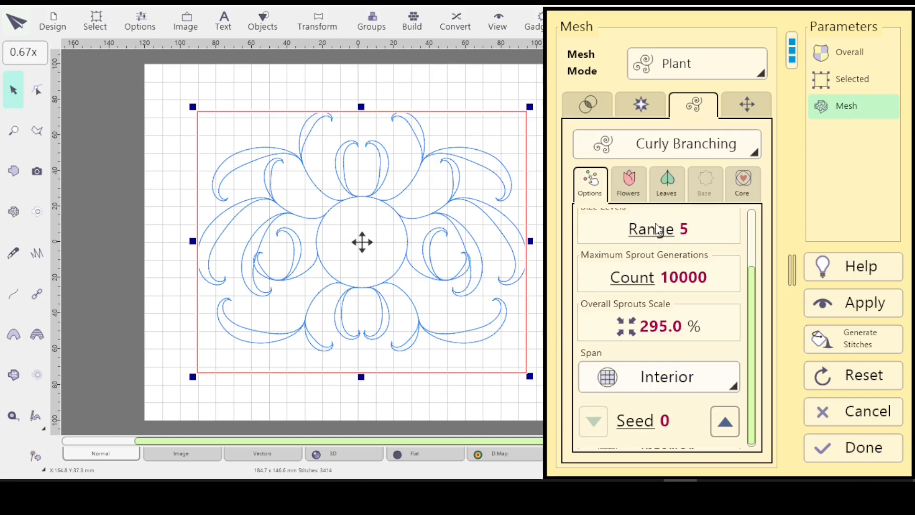
{"action": "left_click_drag", "start_coordinate": [758, 312], "coordinate": [755, 275]}
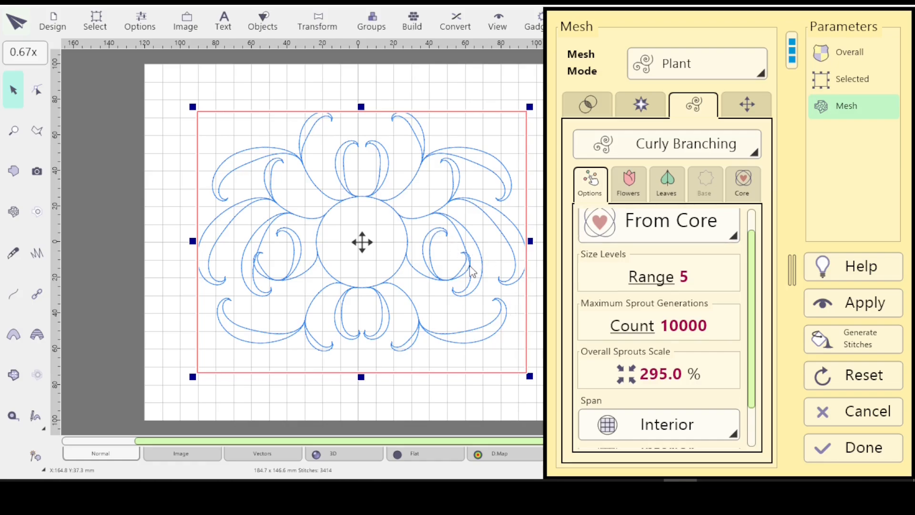
{"action": "left_click", "coordinate": [665, 186]}
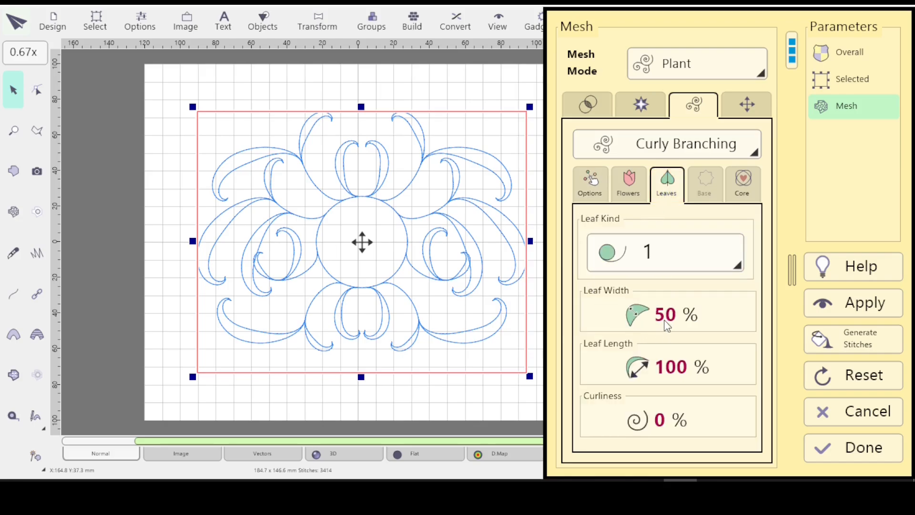
Review the growth options and leaf settings of the blue core-grown plant mesh.
{"action": "left_click", "coordinate": [591, 183]}
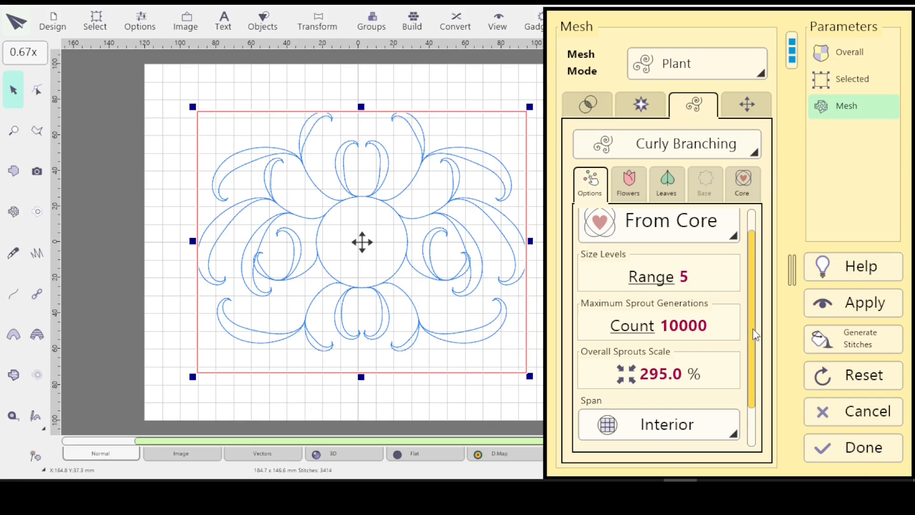
{"action": "left_click_drag", "start_coordinate": [753, 328], "coordinate": [749, 397]}
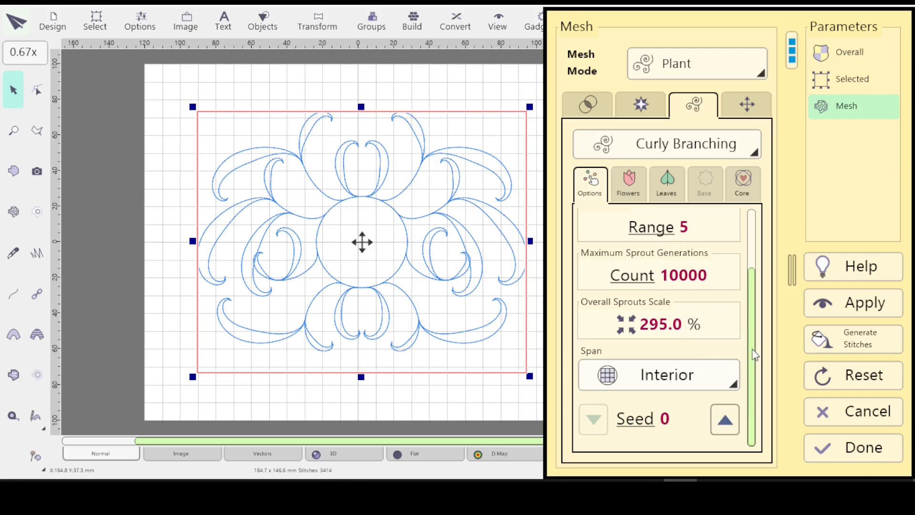
{"action": "left_click", "coordinate": [662, 183]}
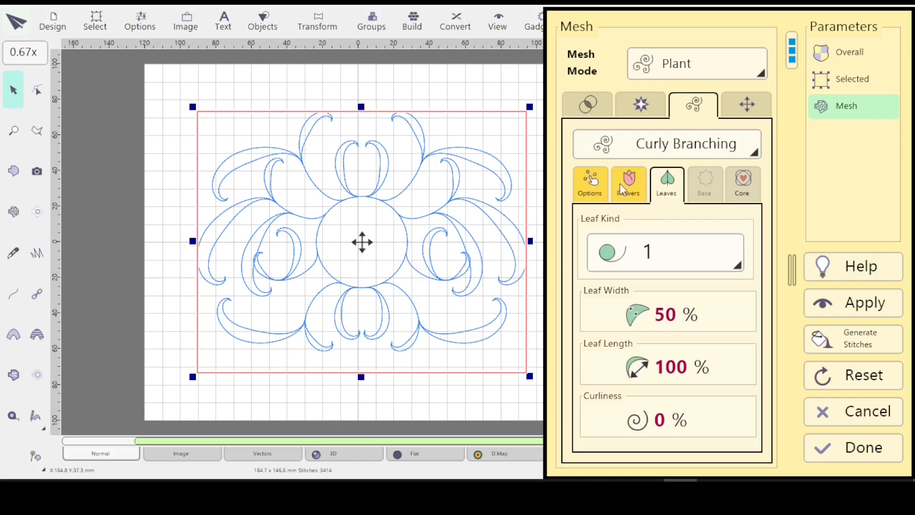
{"action": "left_click", "coordinate": [585, 184]}
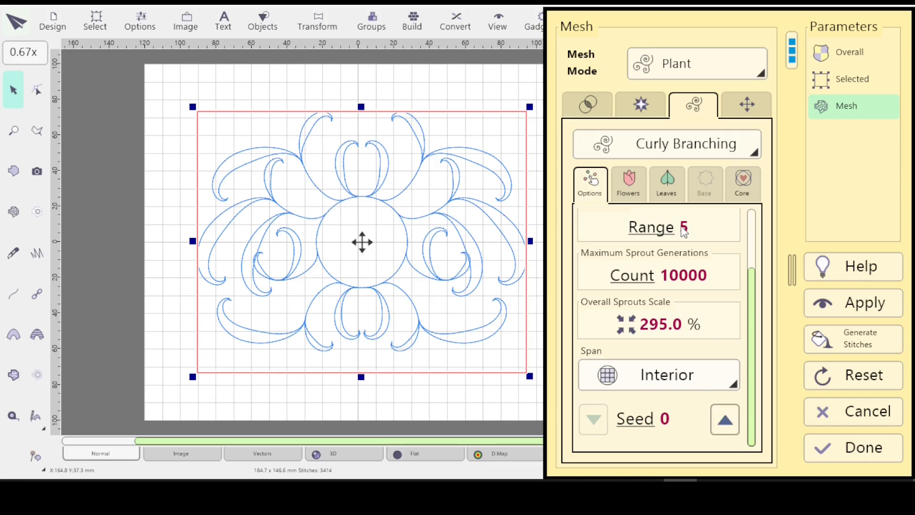
{"action": "left_click", "coordinate": [662, 189]}
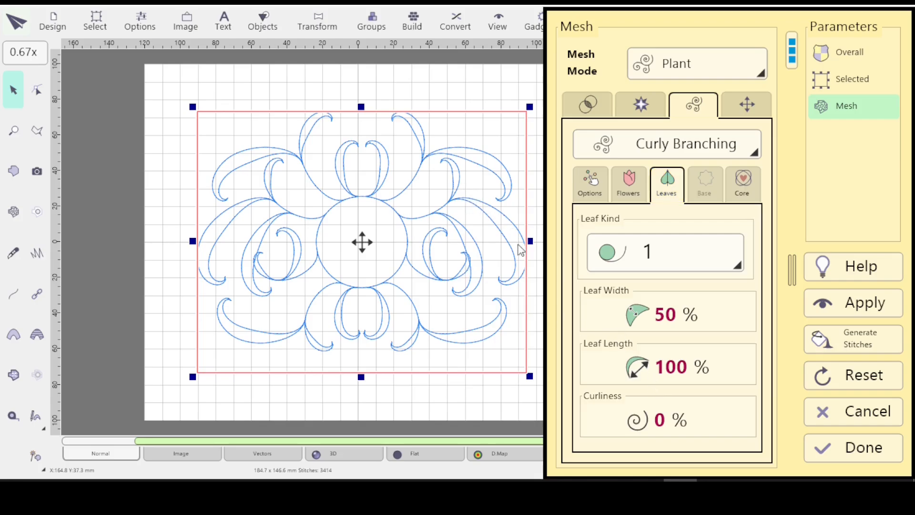
Preview the plant mesh with size levels range 4 and with seed 1, and restore range 5 and seed 0.
{"action": "left_click", "coordinate": [590, 181]}
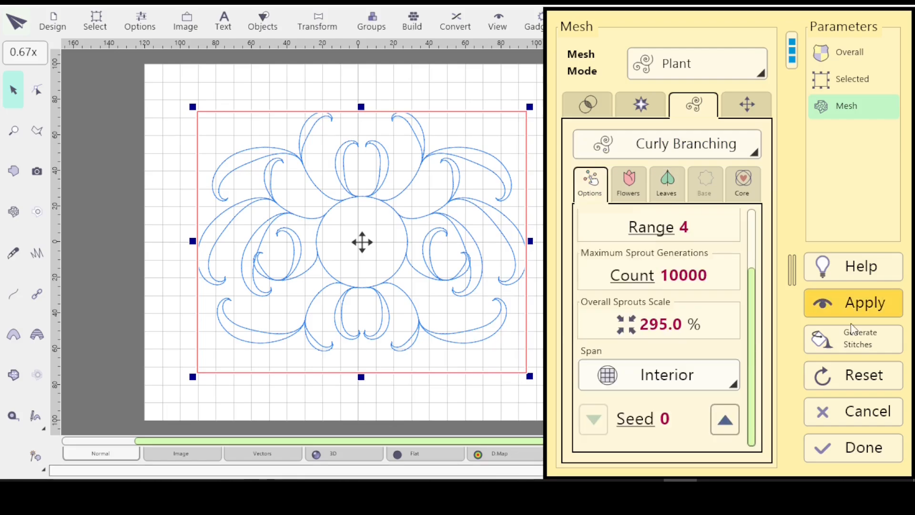
{"action": "left_click", "coordinate": [852, 328]}
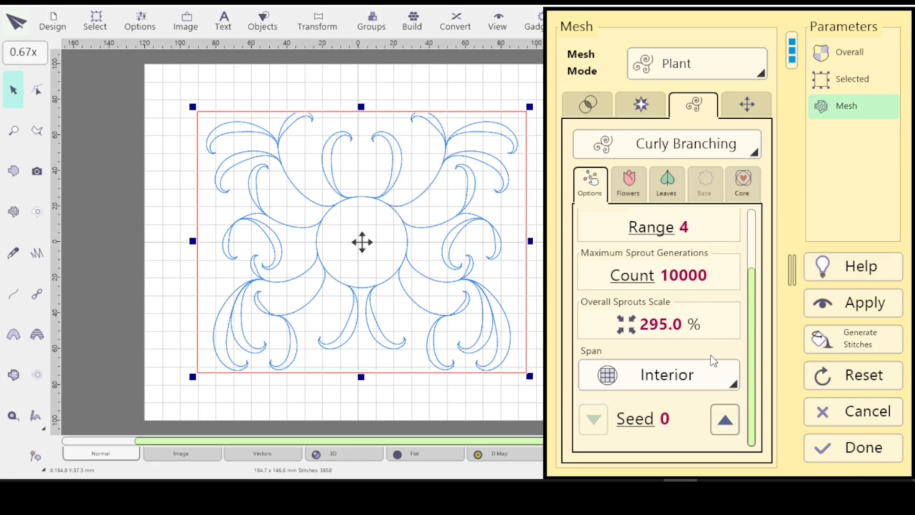
{"action": "left_click", "coordinate": [724, 420]}
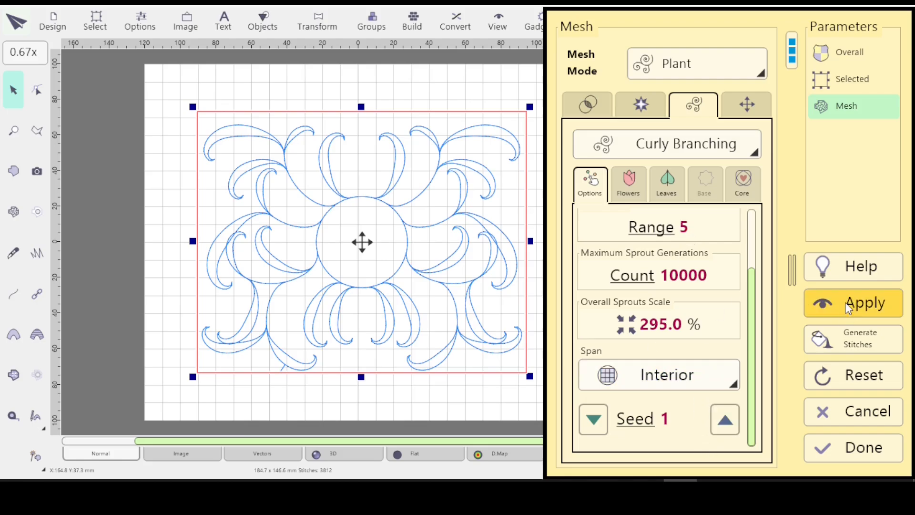
{"action": "left_click", "coordinate": [594, 419]}
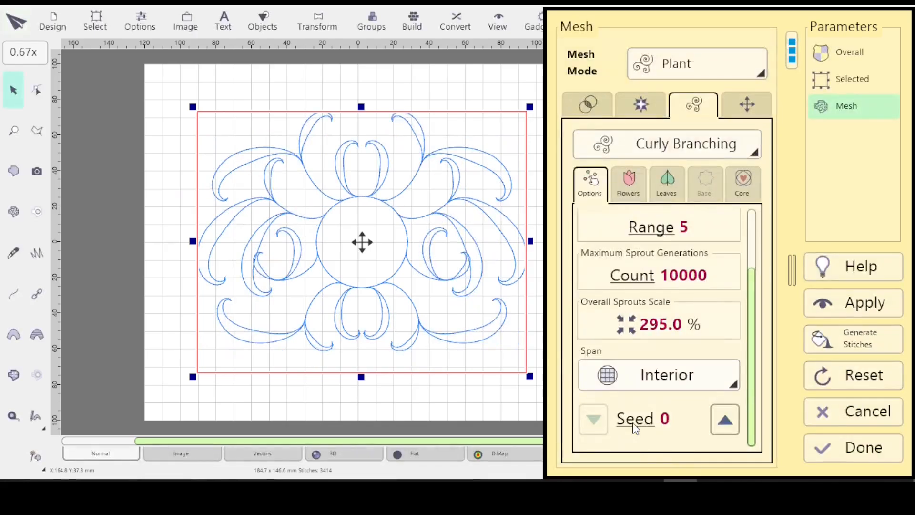
Set the overall sprouts scale of the blue plant mesh to 280% and apply it.
{"action": "left_click", "coordinate": [619, 326]}
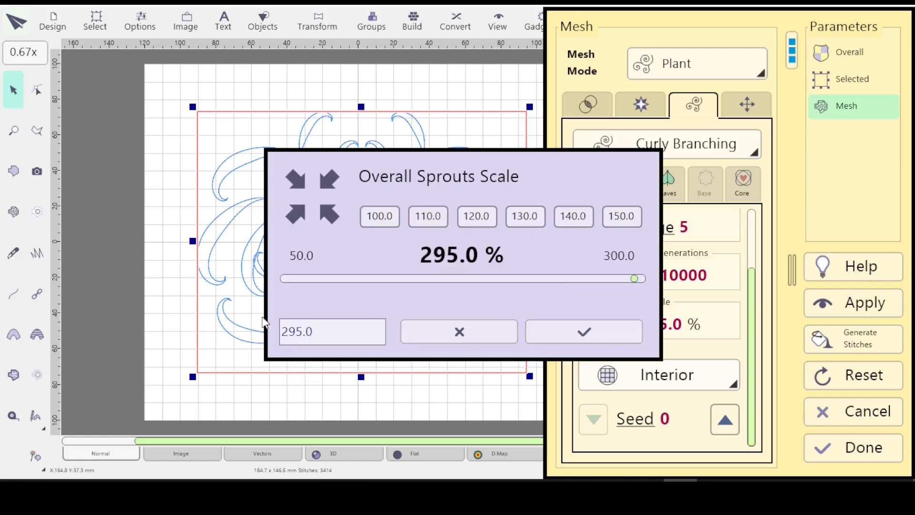
{"action": "left_click", "coordinate": [300, 333]}
{"action": "key", "text": "BackSpace"}
{"action": "key", "text": "BackSpace"}
{"action": "type", "text": "80"}
{"action": "left_click", "coordinate": [591, 332]}
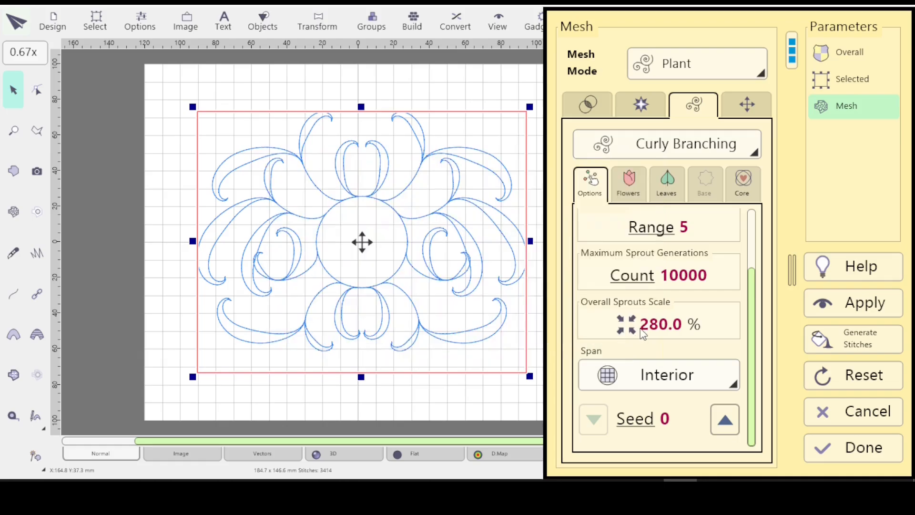
{"action": "left_click", "coordinate": [847, 304]}
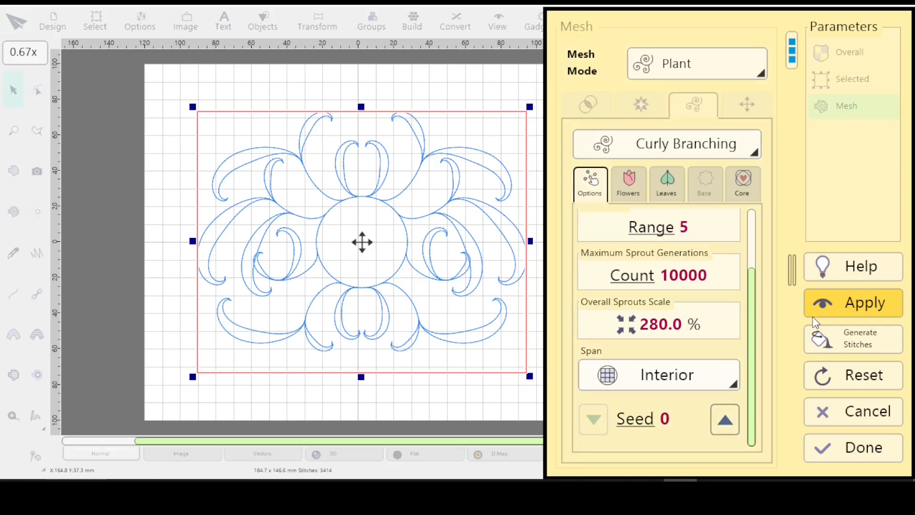
{"action": "left_click", "coordinate": [815, 316]}
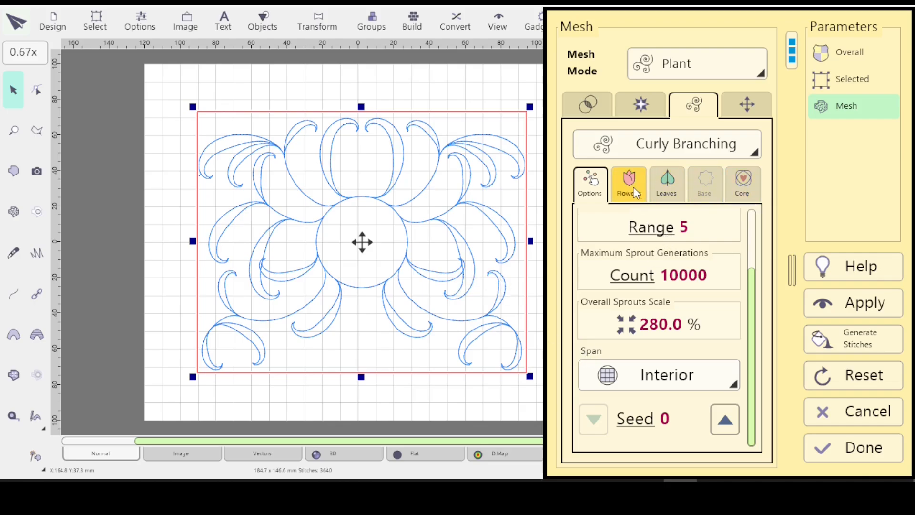
Set the leaf length of the blue plant mesh to 90% and apply it.
{"action": "left_click", "coordinate": [663, 188]}
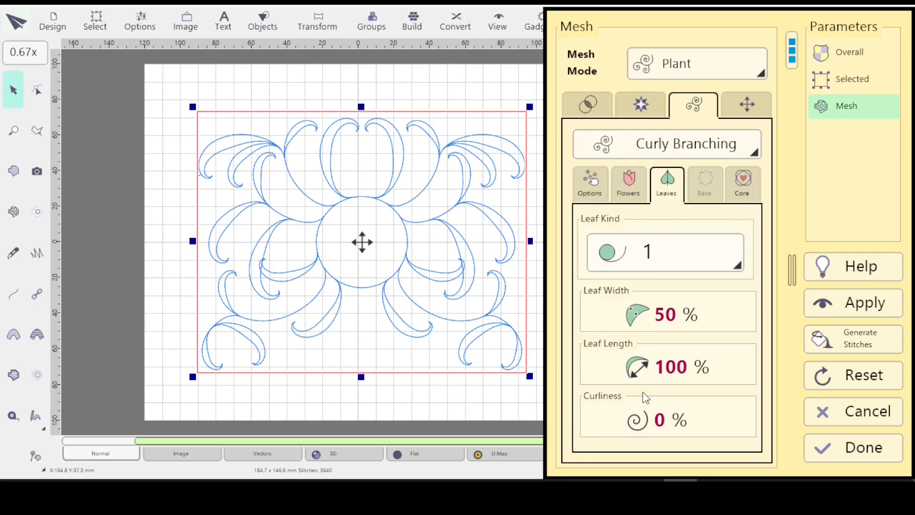
{"action": "left_click", "coordinate": [636, 368]}
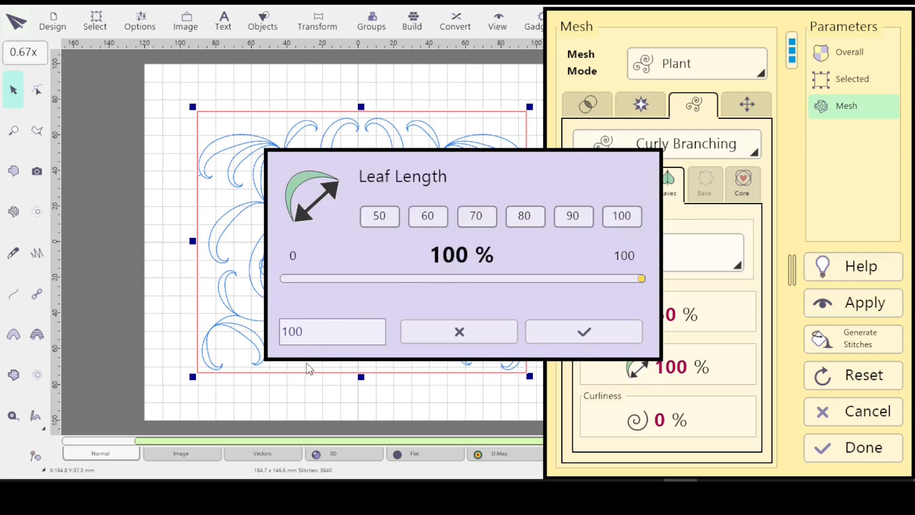
{"action": "left_click", "coordinate": [309, 333]}
{"action": "left_click", "coordinate": [296, 332]}
{"action": "key", "text": "BackSpace"}
{"action": "key", "text": "BackSpace"}
{"action": "type", "text": "90"}
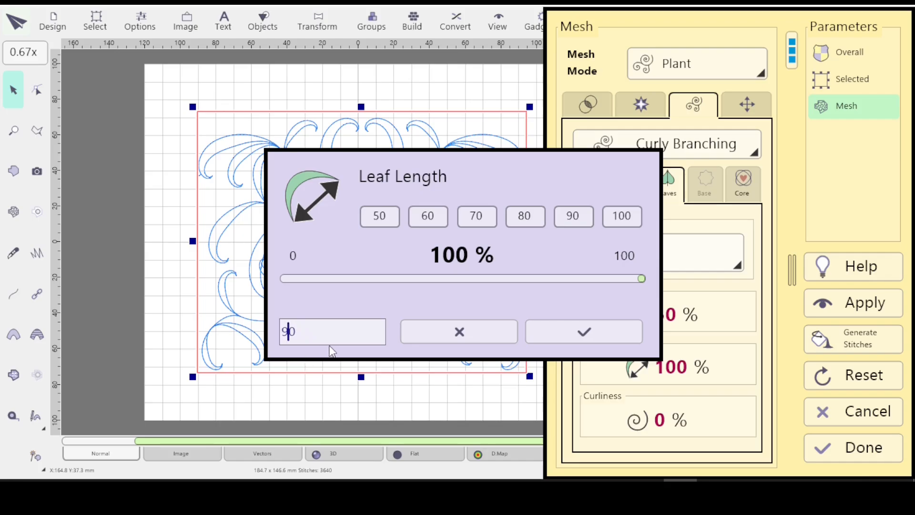
{"action": "left_click", "coordinate": [602, 333]}
{"action": "left_click", "coordinate": [840, 303]}
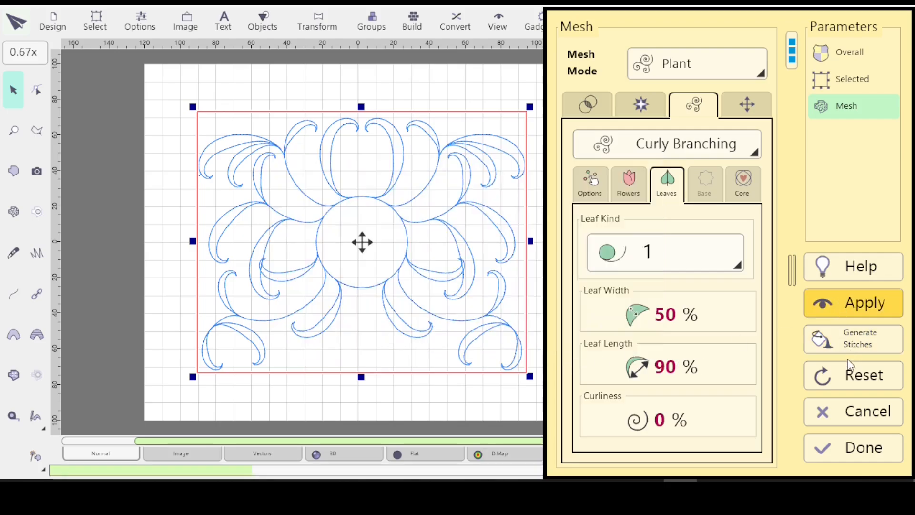
{"action": "left_click", "coordinate": [855, 351]}
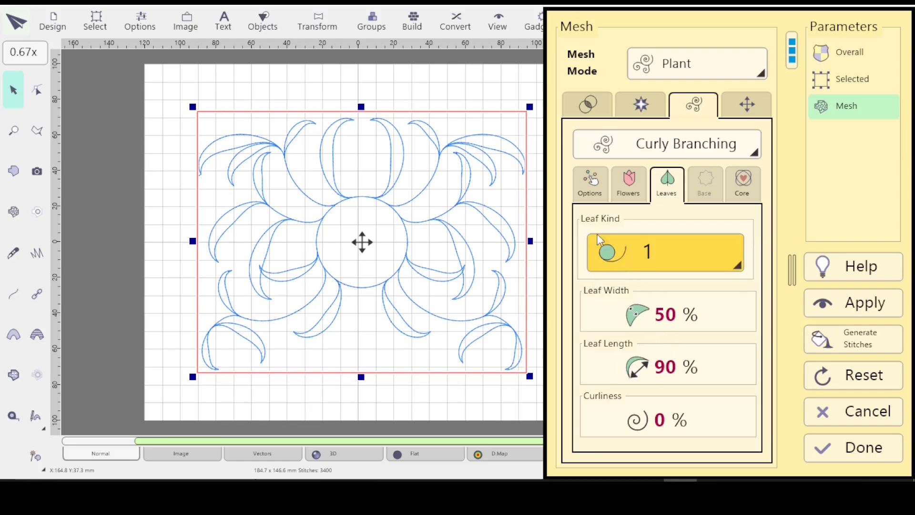
Change the blue plant mesh's leaf kind to 2 and apply it.
{"action": "left_click", "coordinate": [735, 263]}
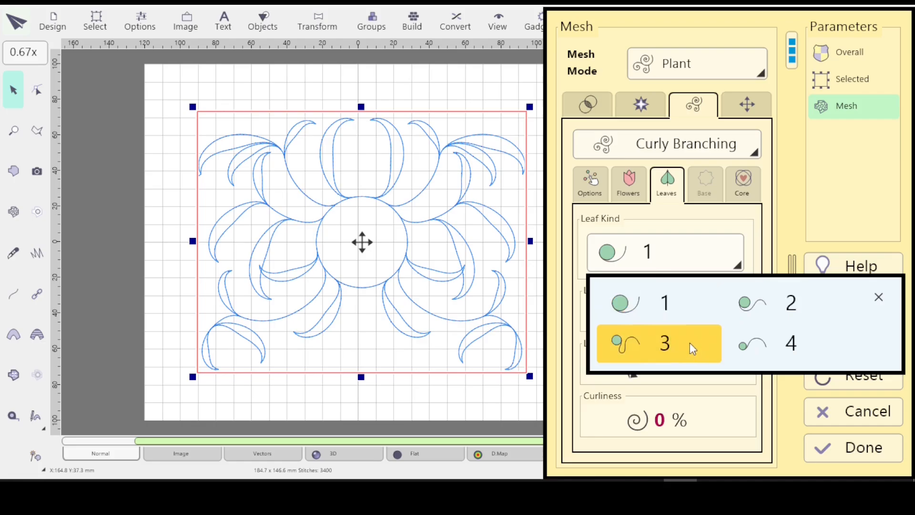
{"action": "left_click", "coordinate": [752, 304]}
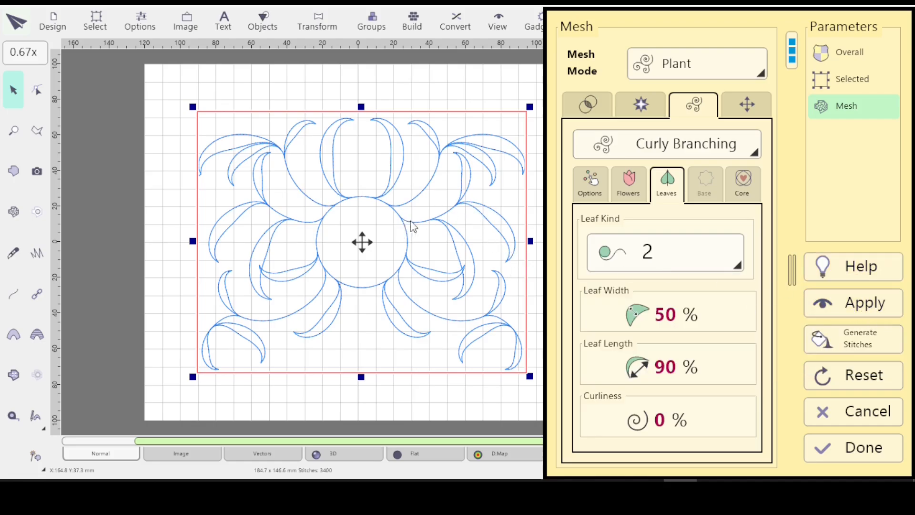
{"action": "left_click", "coordinate": [847, 305]}
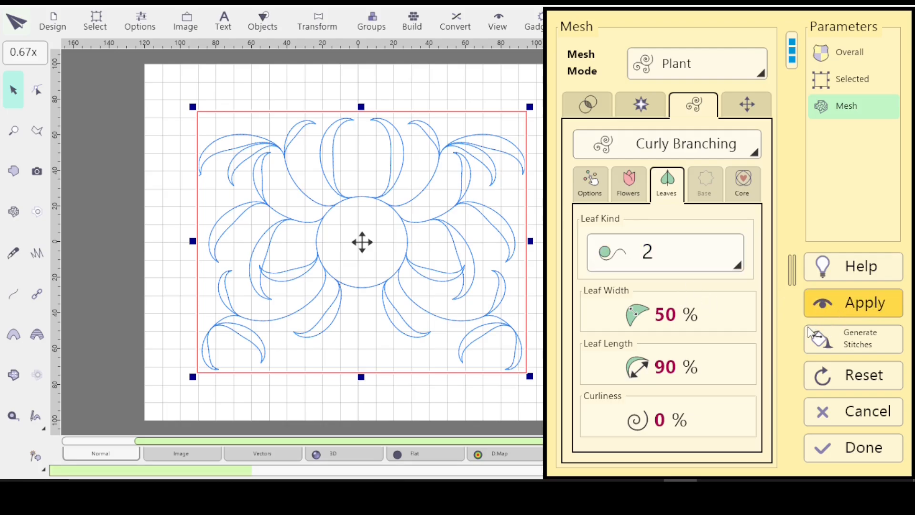
{"action": "left_click", "coordinate": [818, 332]}
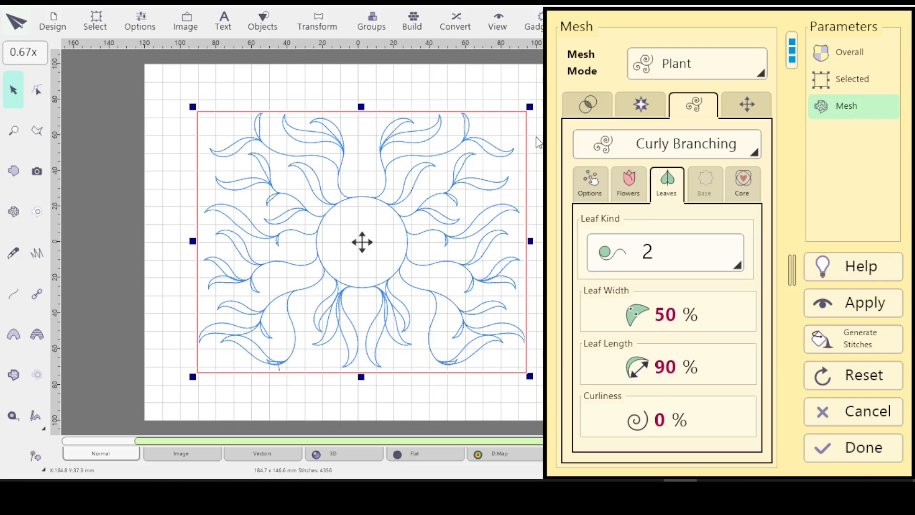
Turn off the outer contours and the inner contours for holes in the mesh's common multi-layer fill settings.
{"action": "left_click", "coordinate": [589, 106]}
{"action": "left_click", "coordinate": [632, 211]}
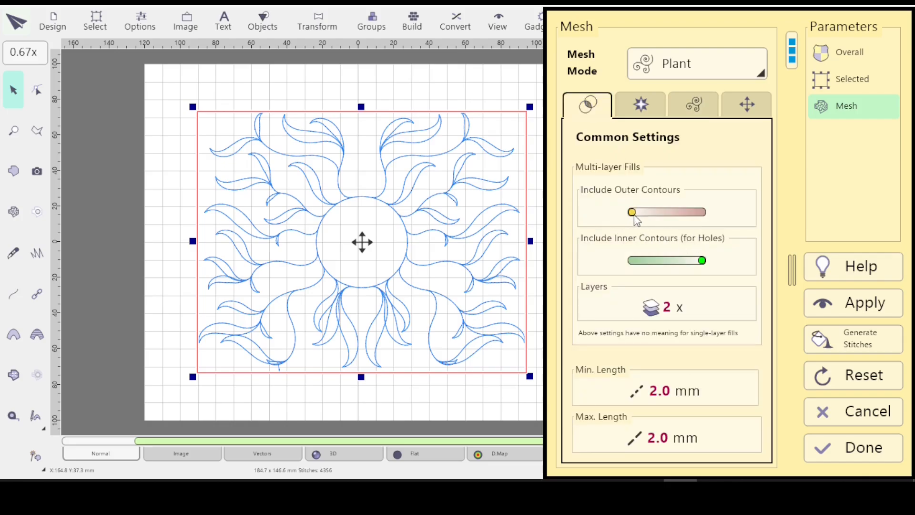
{"action": "left_click", "coordinate": [635, 261]}
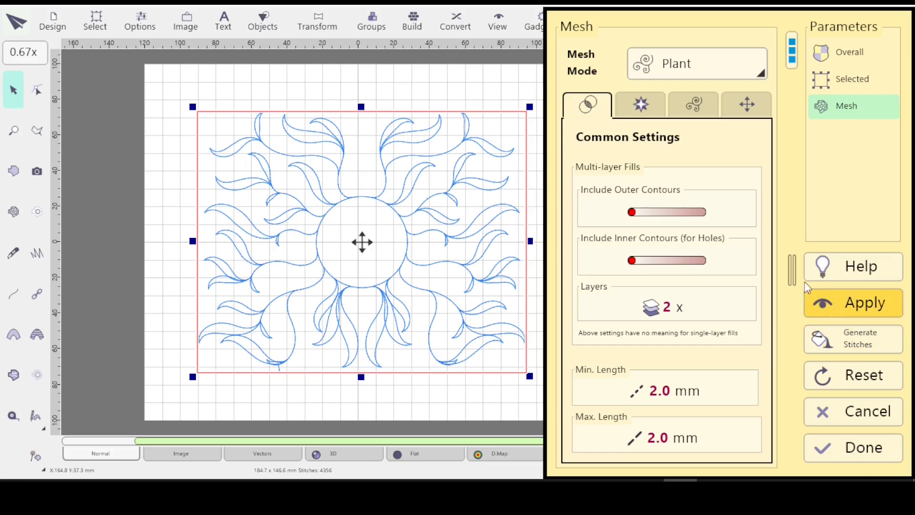
Return to the Curly Branching leaf settings and open the leaf length for editing.
{"action": "left_click", "coordinate": [695, 104]}
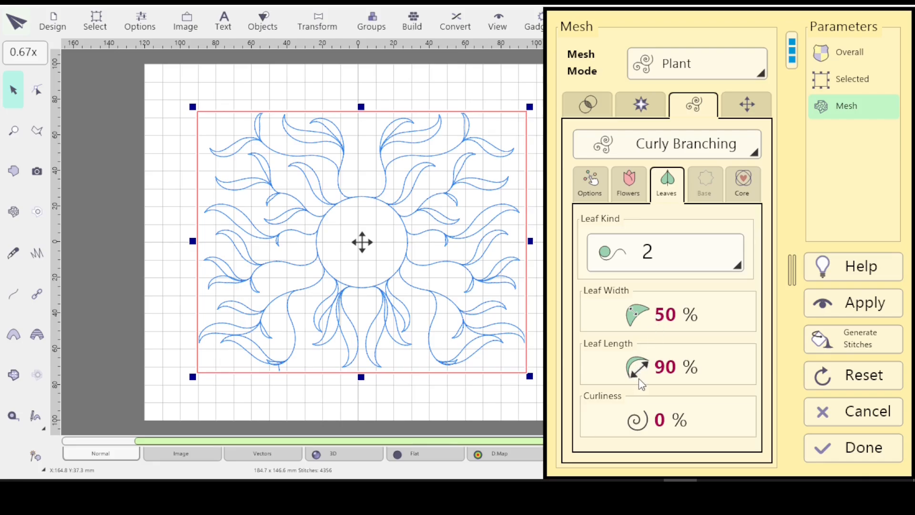
{"action": "left_click", "coordinate": [637, 365]}
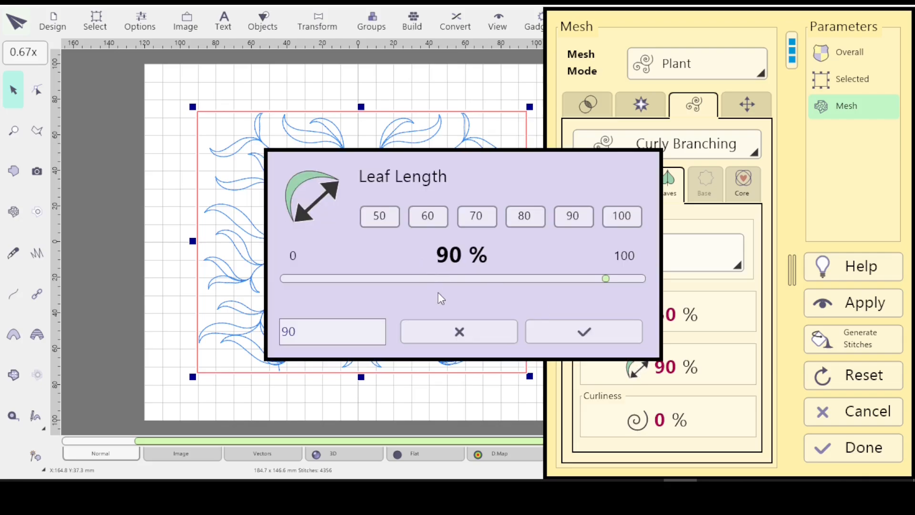
Set the leaf length of the Curly Branching plant mesh to 100% and apply it to the design.
{"action": "left_click", "coordinate": [625, 217]}
{"action": "left_click", "coordinate": [579, 329]}
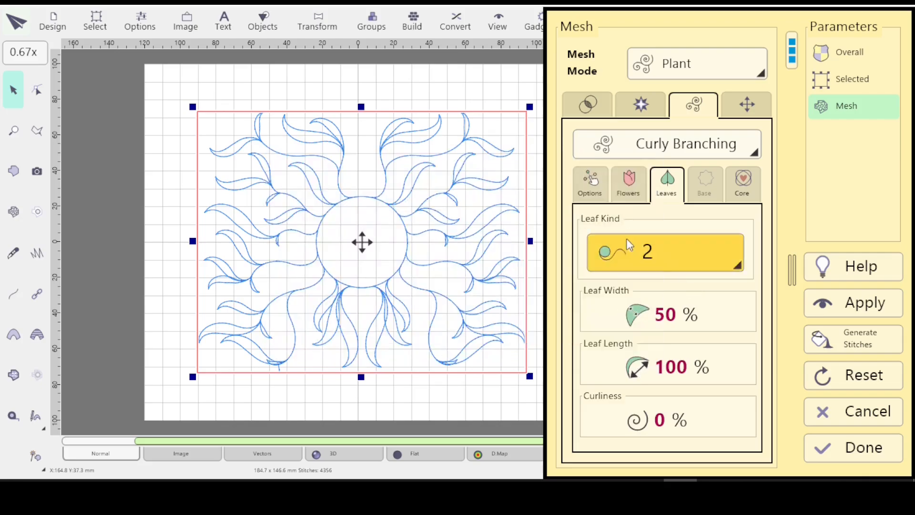
{"action": "left_click", "coordinate": [589, 183]}
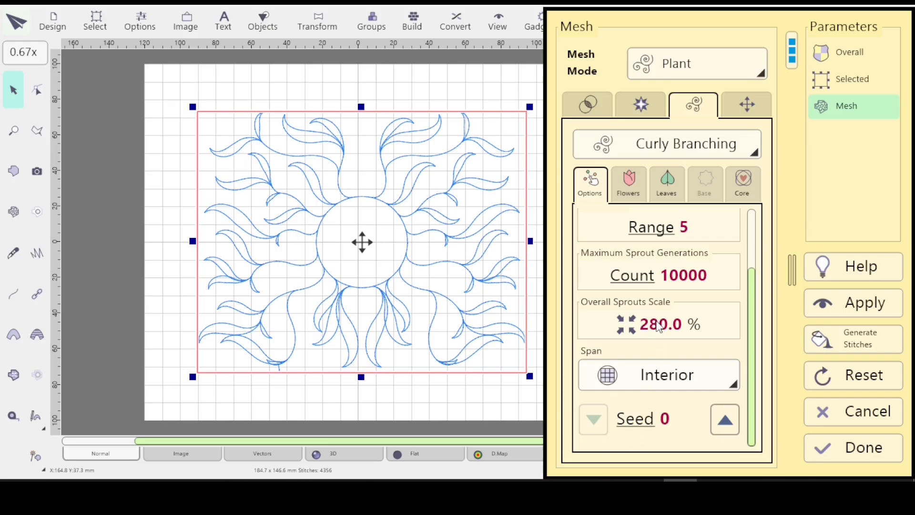
{"action": "left_click", "coordinate": [666, 187]}
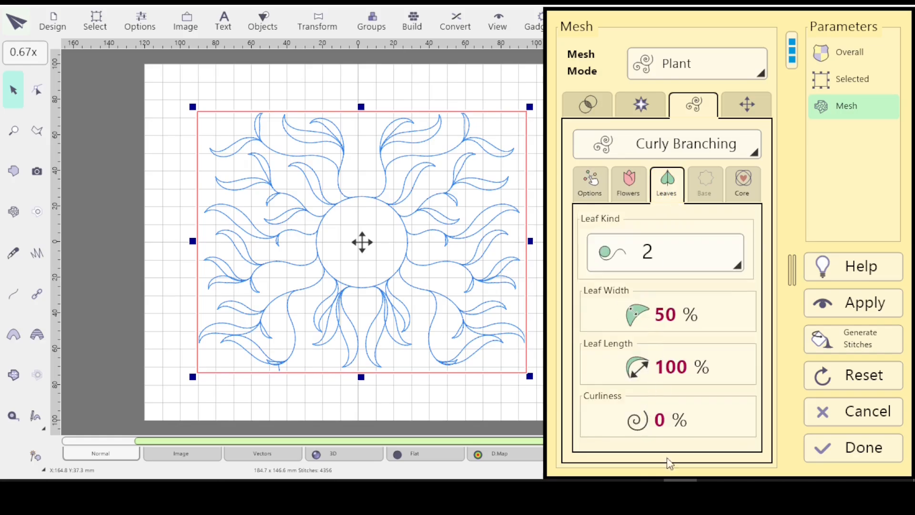
{"action": "left_click", "coordinate": [602, 190]}
{"action": "left_click", "coordinate": [815, 308]}
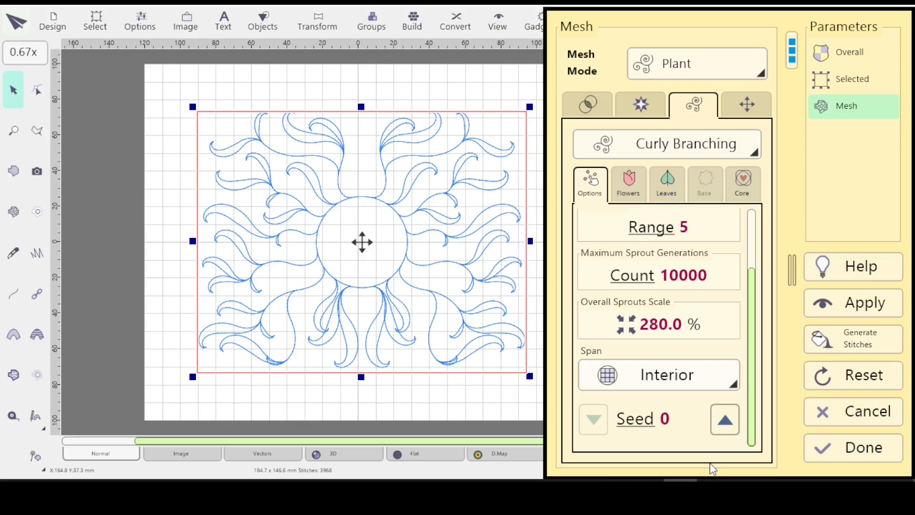
Raise the plant mesh seed to 1, set the leaf curliness to 1%, and apply the settings.
{"action": "left_click", "coordinate": [725, 421]}
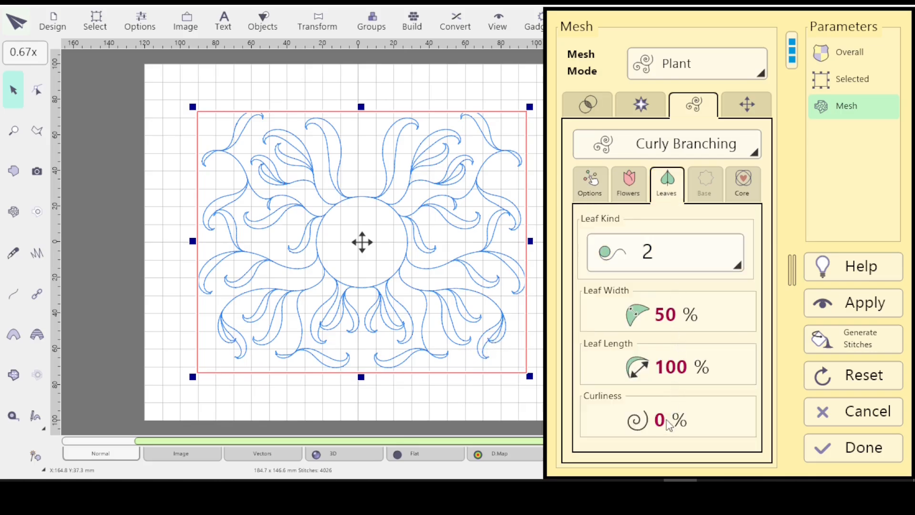
{"action": "left_click", "coordinate": [643, 428]}
{"action": "left_click", "coordinate": [294, 334]}
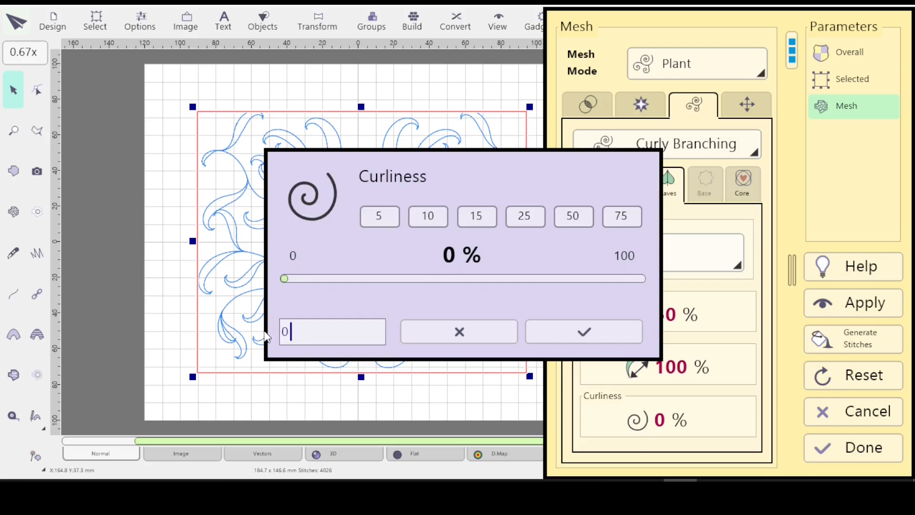
{"action": "key", "text": "BackSpace"}
{"action": "type", "text": "1"}
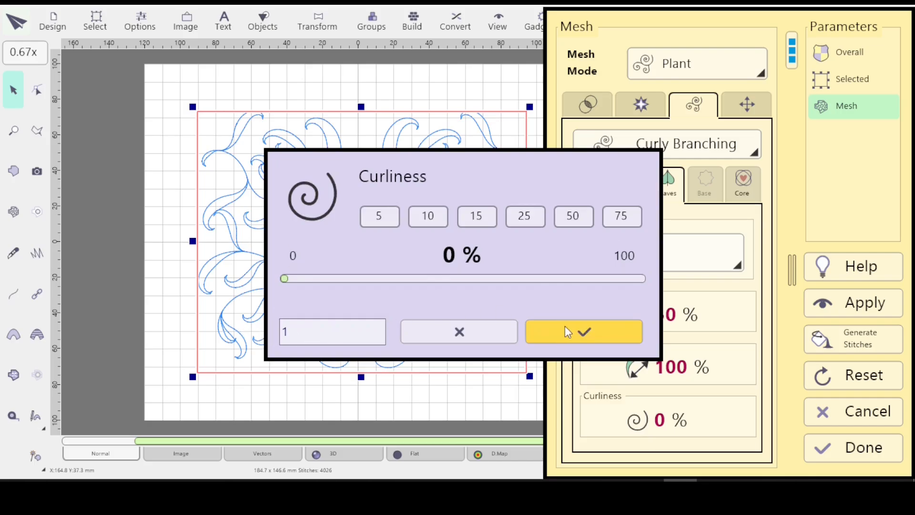
{"action": "left_click", "coordinate": [585, 329]}
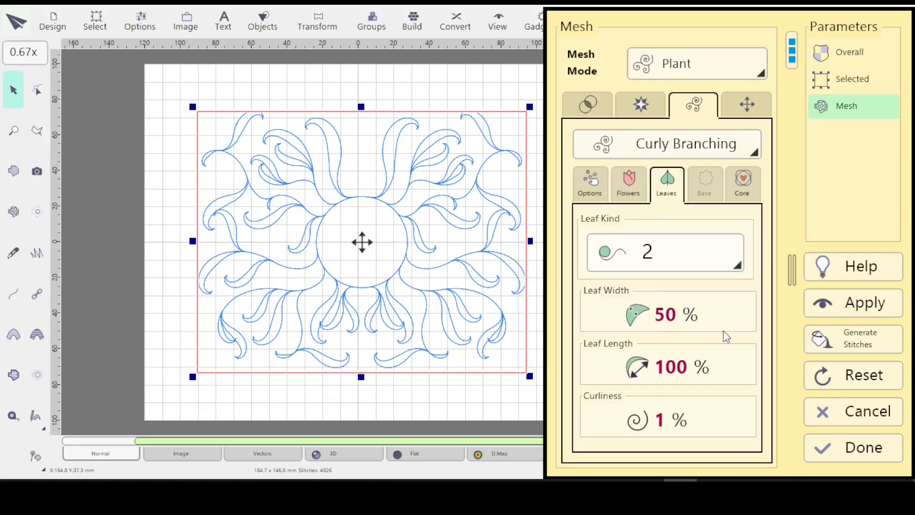
{"action": "left_click", "coordinate": [848, 298]}
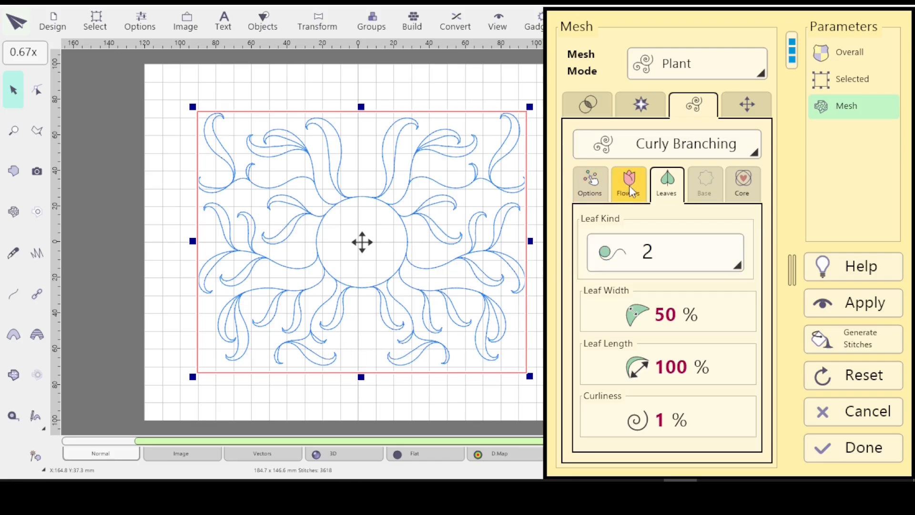
Try an overall sprouts scale of 295% and apply it to the plant mesh.
{"action": "left_click", "coordinate": [586, 194]}
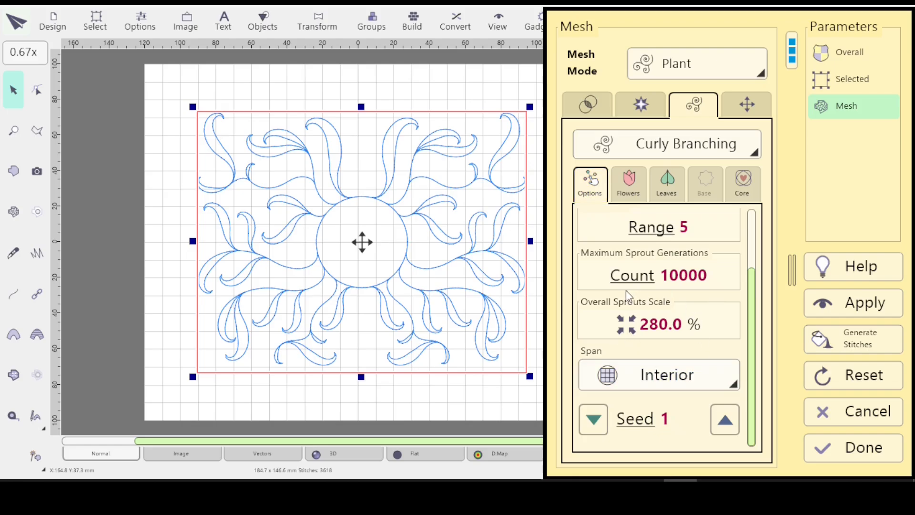
{"action": "left_click", "coordinate": [632, 328]}
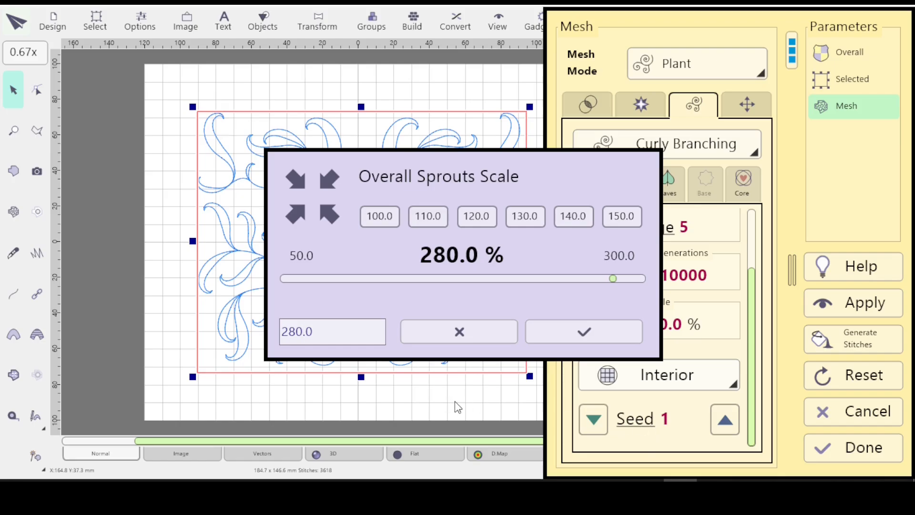
{"action": "key", "text": "BackSpace"}
{"action": "key", "text": "BackSpace"}
{"action": "type", "text": "95"}
{"action": "left_click", "coordinate": [621, 338]}
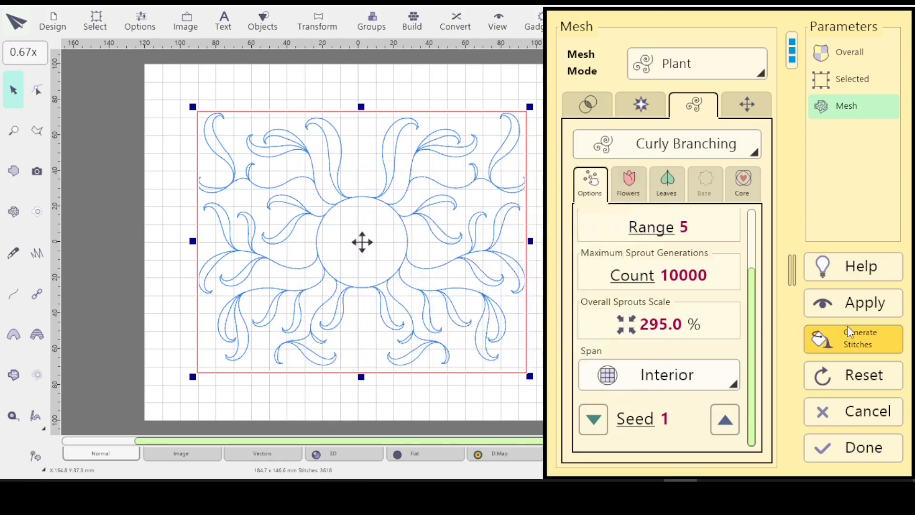
{"action": "left_click", "coordinate": [849, 308]}
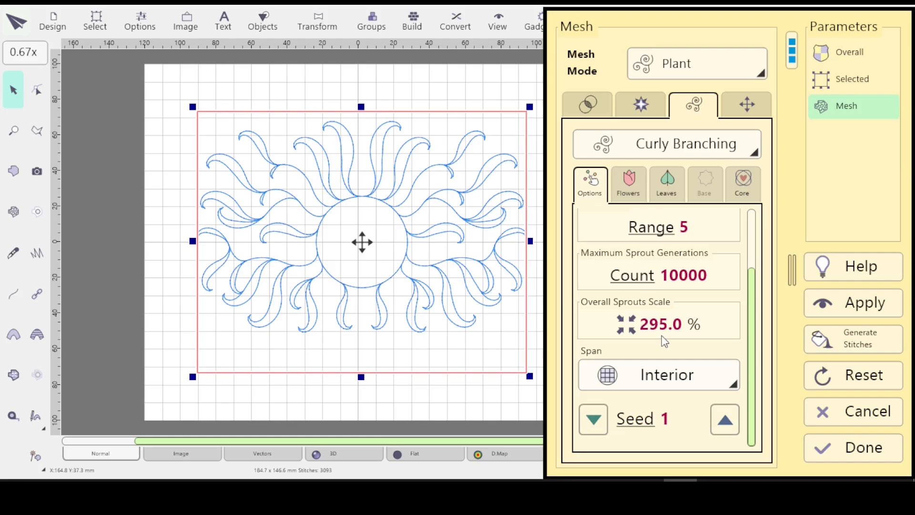
Return the overall sprouts scale to 280%, keep the span at Interior, and apply the settings.
{"action": "left_click", "coordinate": [666, 189]}
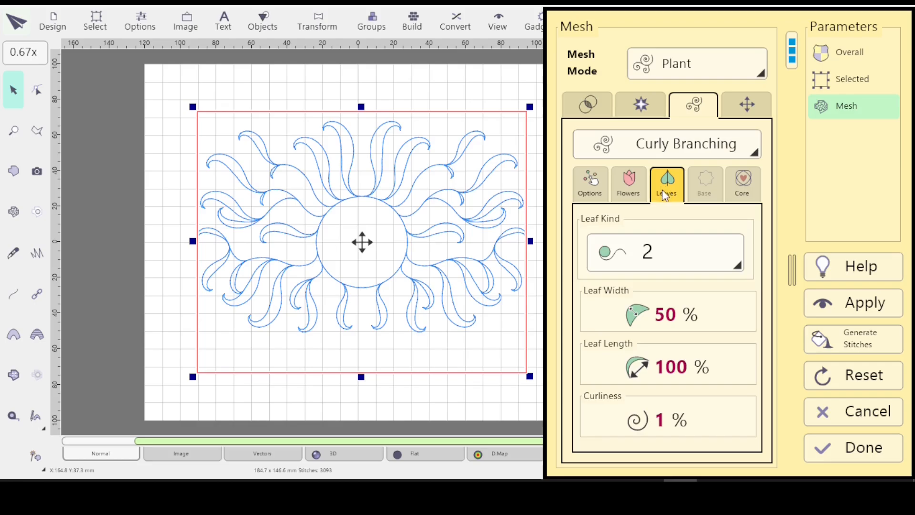
{"action": "left_click", "coordinate": [590, 187]}
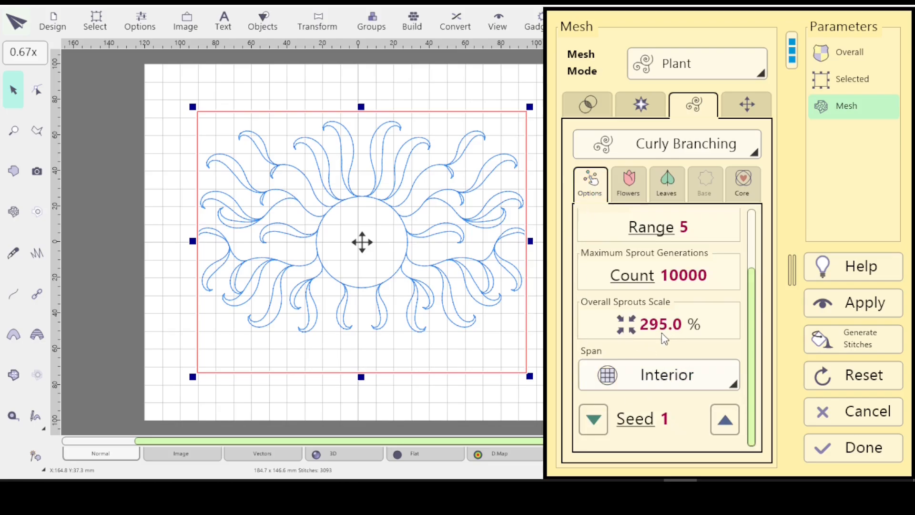
{"action": "left_click", "coordinate": [629, 325]}
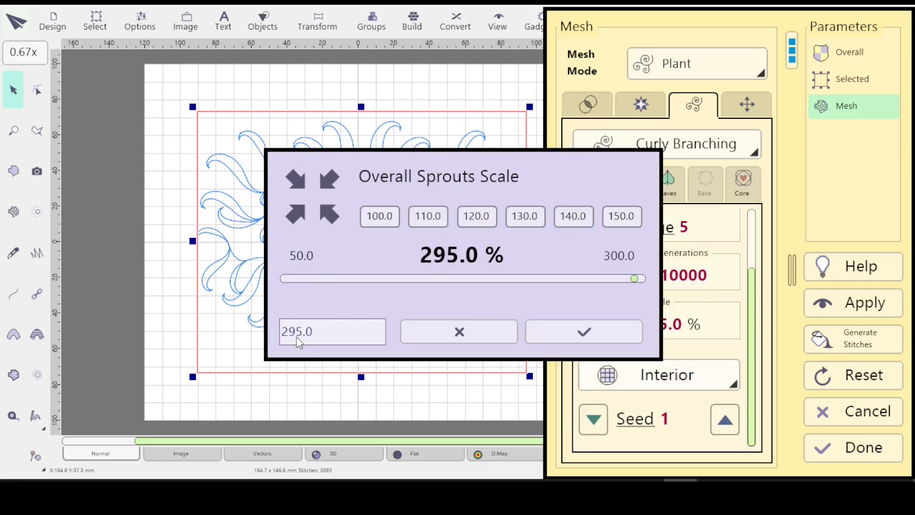
{"action": "key", "text": "BackSpace"}
{"action": "key", "text": "BackSpace"}
{"action": "key", "text": "BackSpace"}
{"action": "type", "text": "280"}
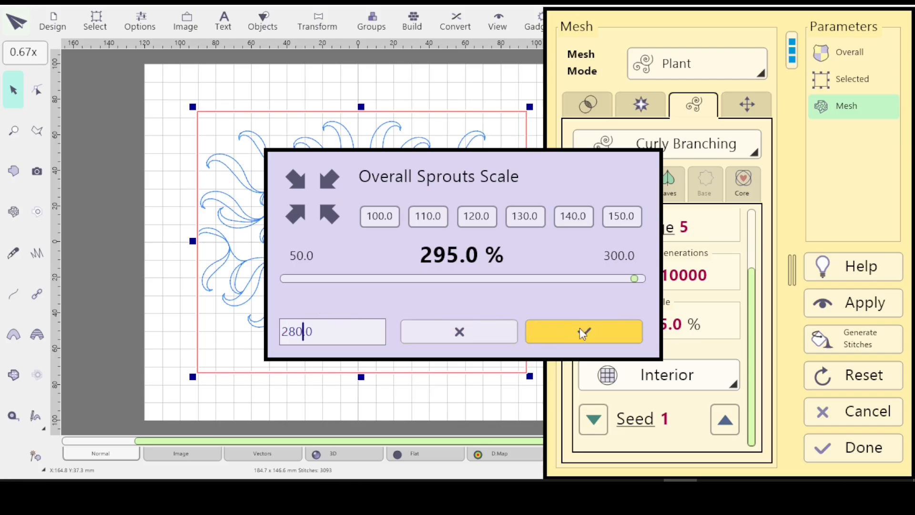
{"action": "left_click", "coordinate": [581, 330]}
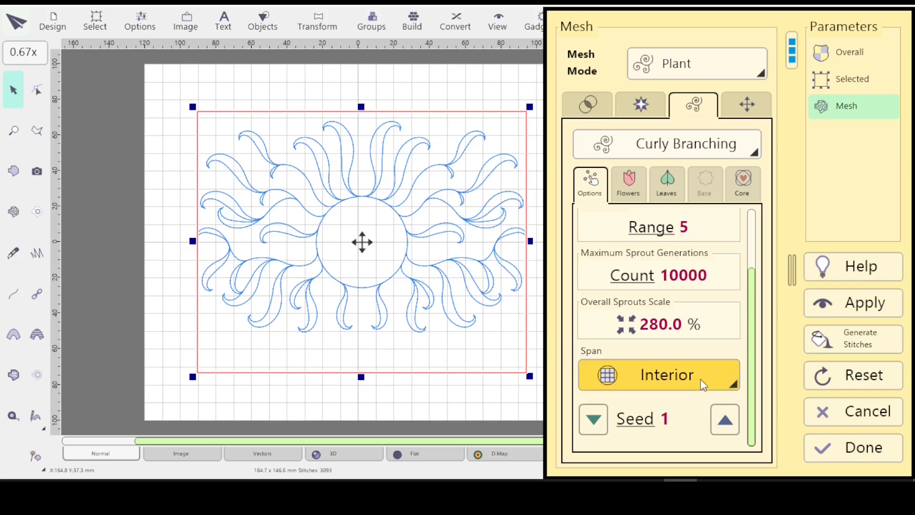
{"action": "left_click", "coordinate": [730, 391]}
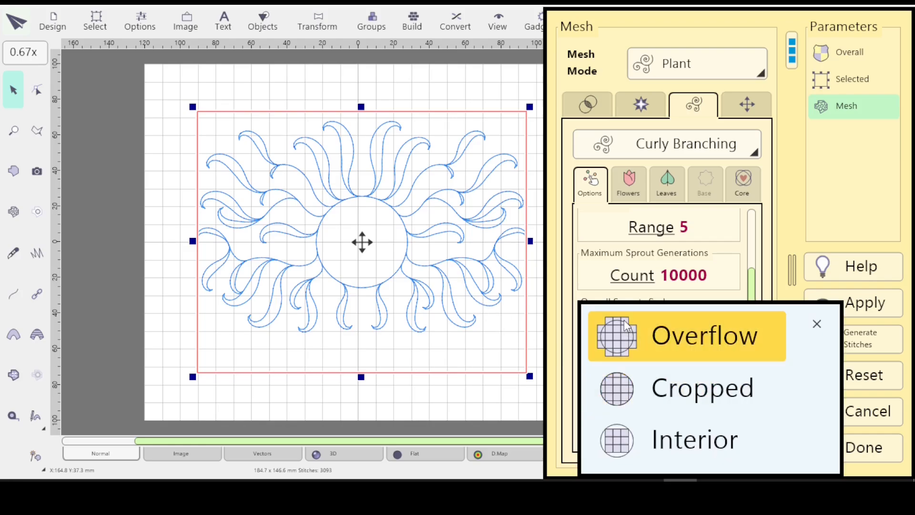
{"action": "left_click", "coordinate": [817, 324]}
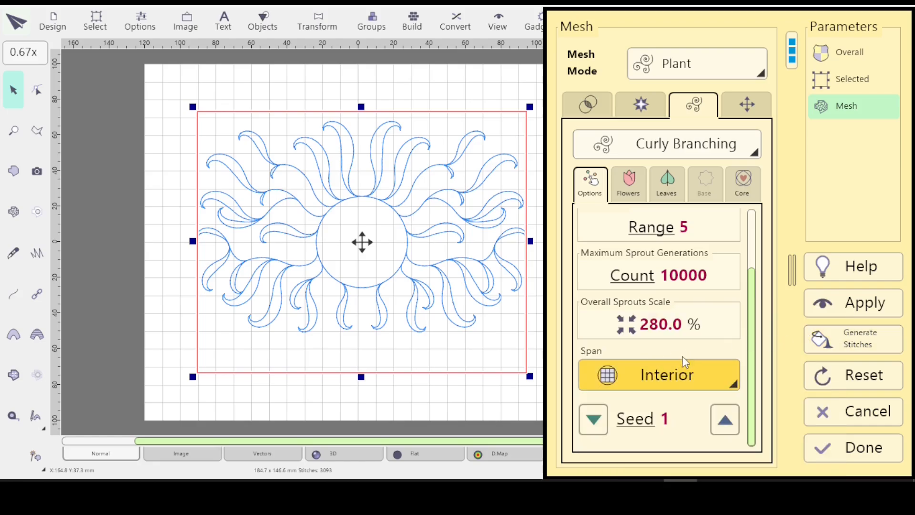
{"action": "left_click", "coordinate": [840, 304]}
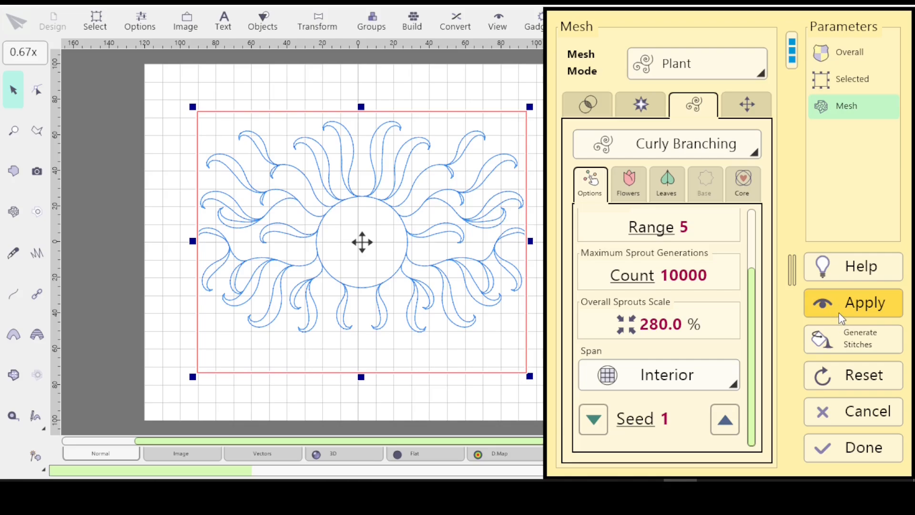
{"action": "left_click", "coordinate": [813, 333]}
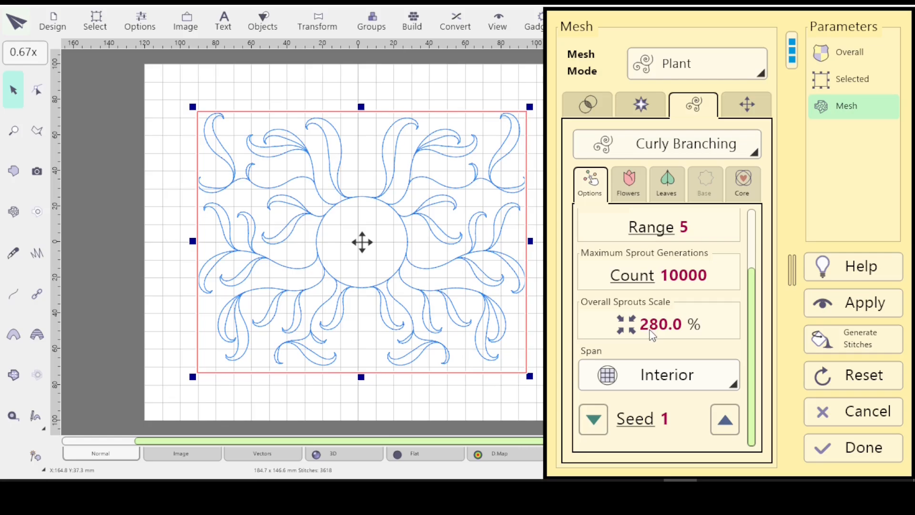
Try the maximum leaf width of 100% on the plant mesh and apply it.
{"action": "left_click", "coordinate": [629, 185]}
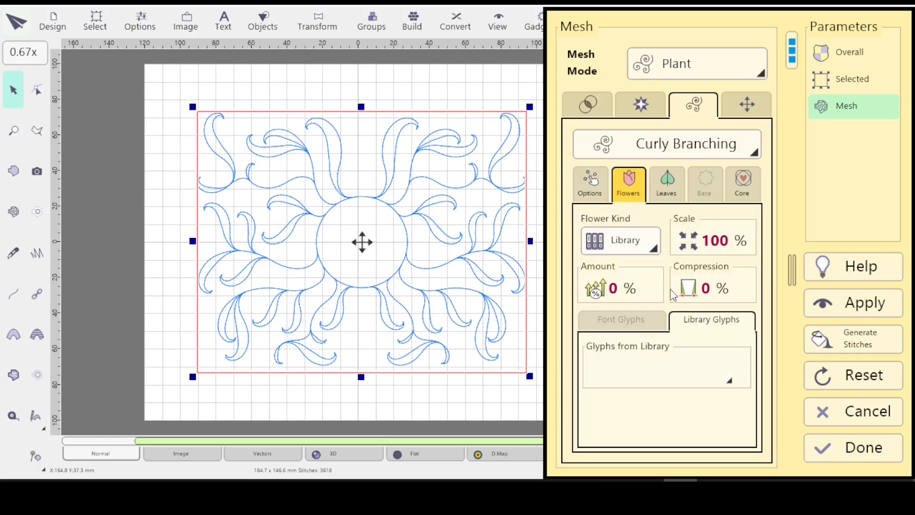
{"action": "left_click", "coordinate": [666, 183]}
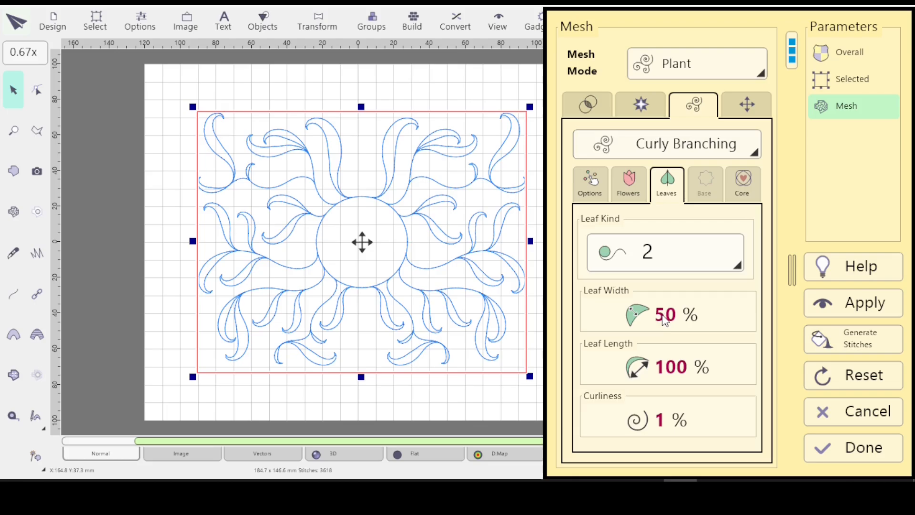
{"action": "left_click", "coordinate": [635, 317]}
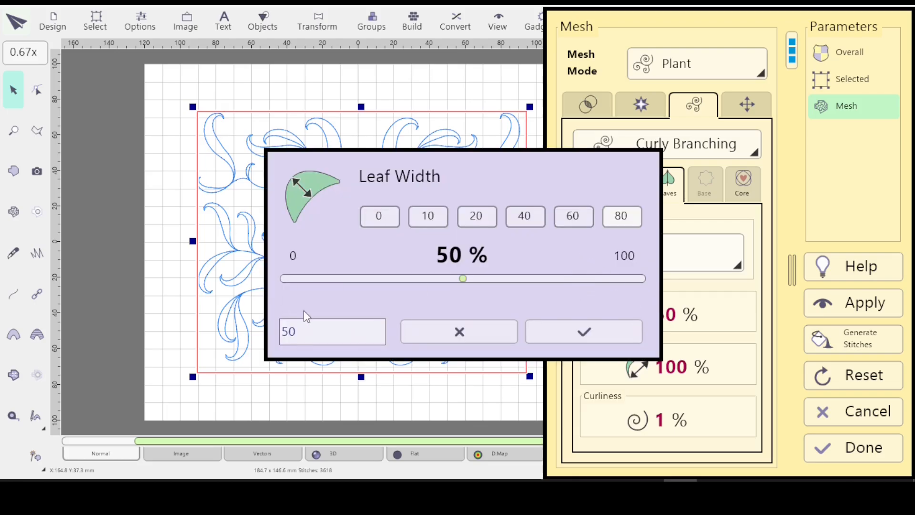
{"action": "left_click", "coordinate": [647, 279]}
{"action": "left_click", "coordinate": [591, 333]}
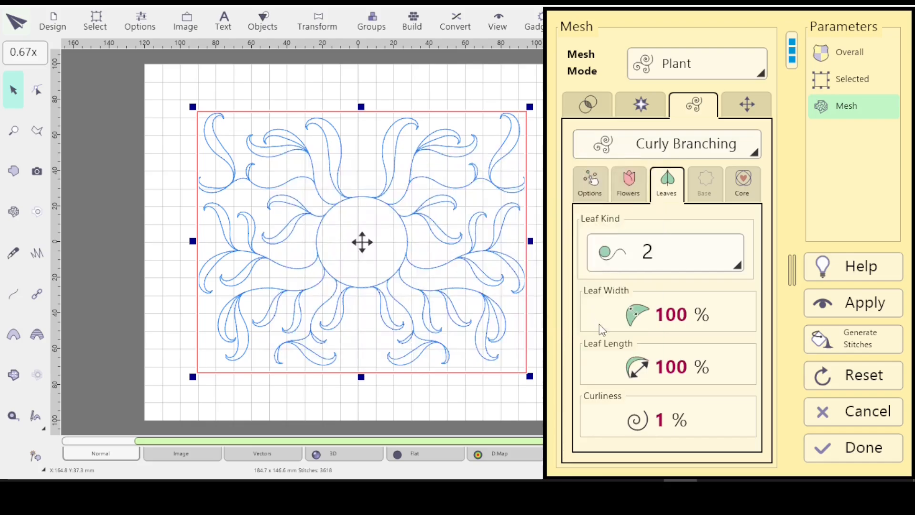
{"action": "left_click", "coordinate": [849, 302]}
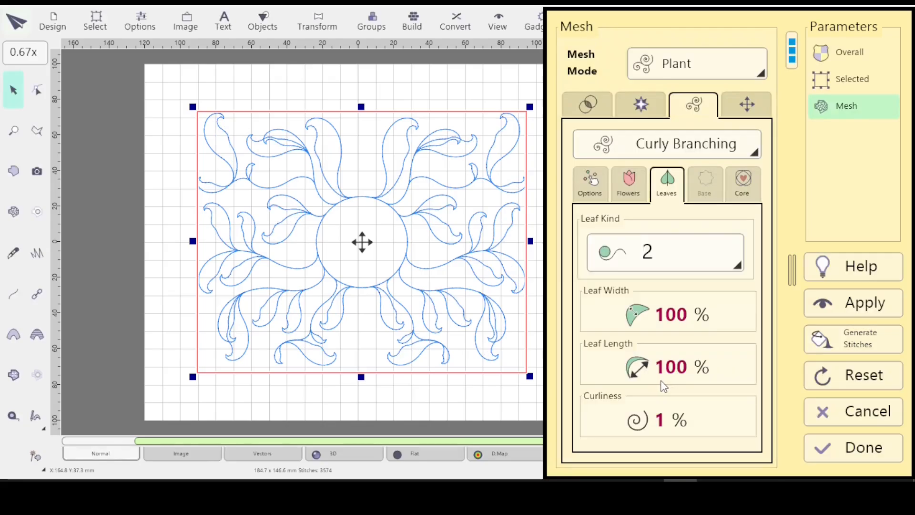
Set the leaf width back to 50% and apply it to the plant mesh.
{"action": "left_click", "coordinate": [639, 316]}
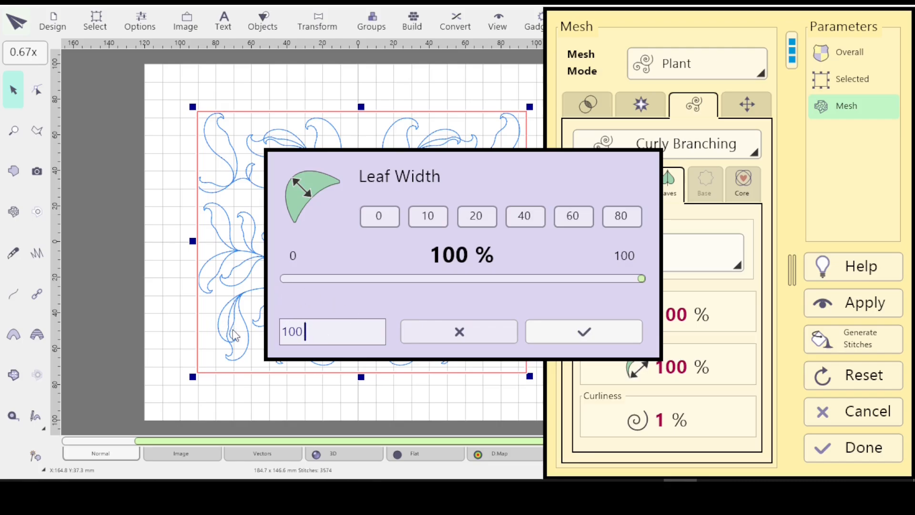
{"action": "key", "text": "BackSpace"}
{"action": "key", "text": "BackSpace"}
{"action": "key", "text": "BackSpace"}
{"action": "type", "text": "50"}
{"action": "key", "text": "Return"}
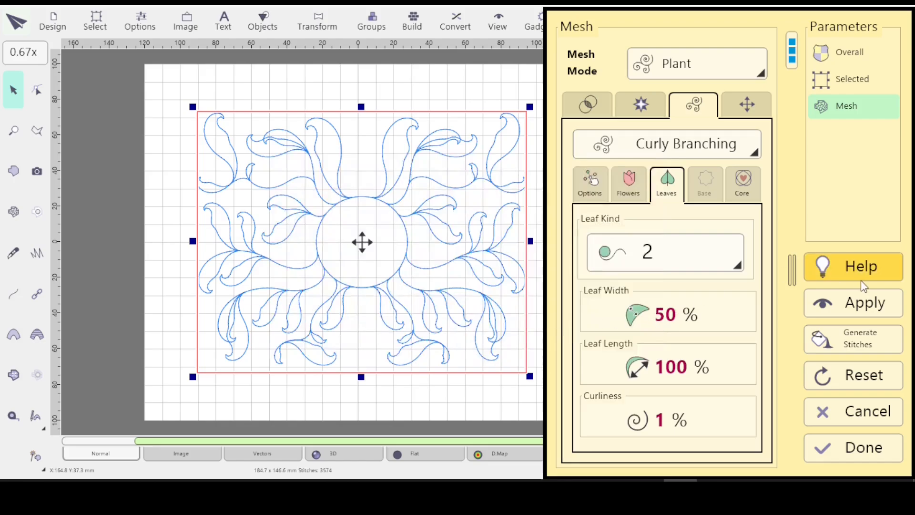
{"action": "left_click", "coordinate": [845, 305]}
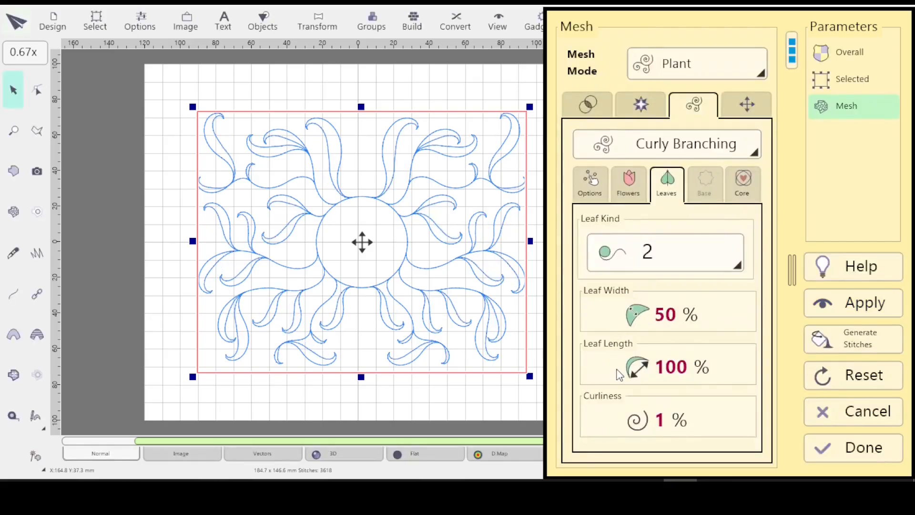
Set the leaf curliness to 10%, apply it, and accept the finished mesh parameters.
{"action": "left_click", "coordinate": [642, 428]}
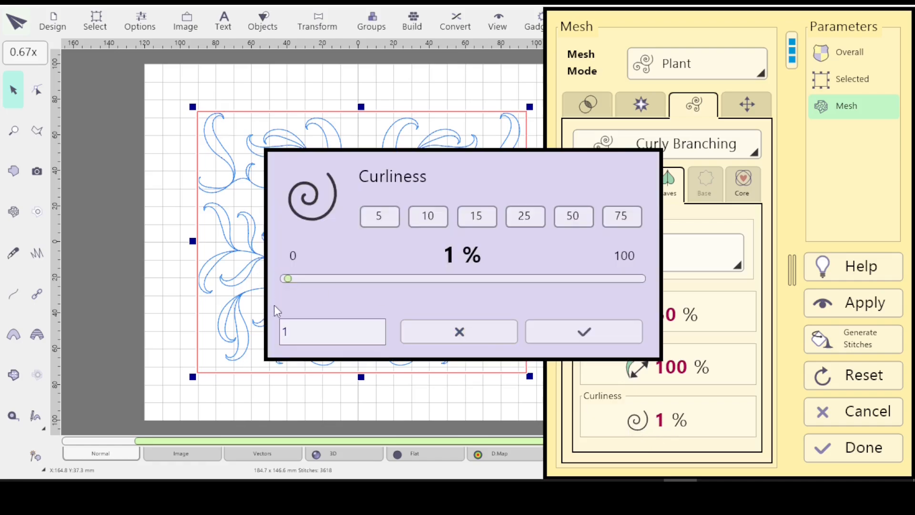
{"action": "type", "text": "0"}
{"action": "key", "text": "Return"}
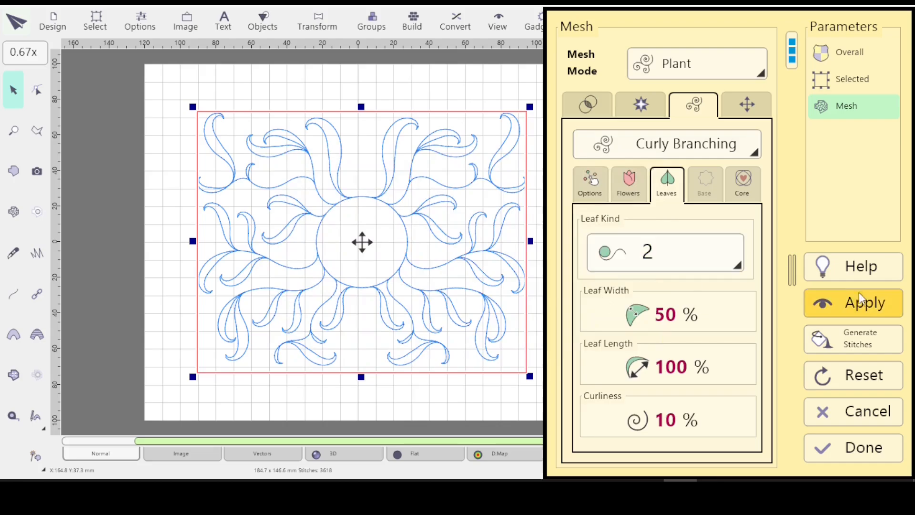
{"action": "left_click", "coordinate": [852, 310]}
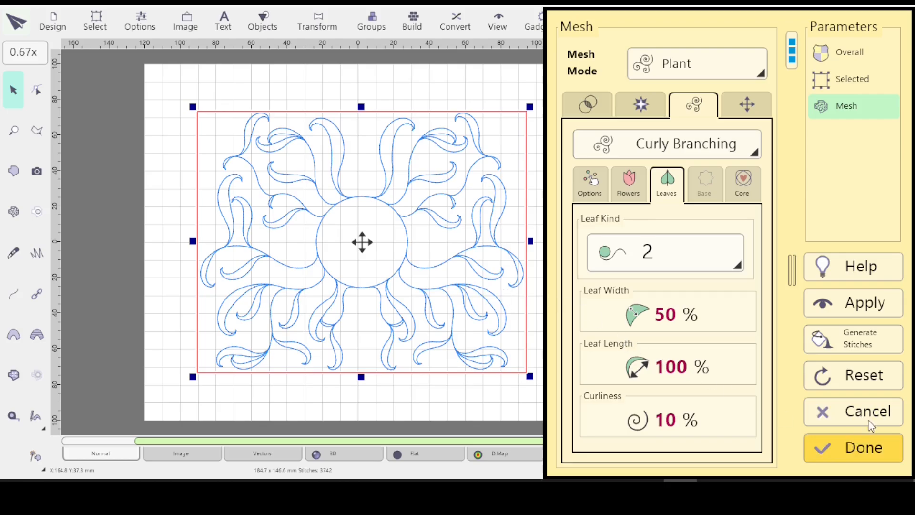
{"action": "left_click", "coordinate": [856, 449]}
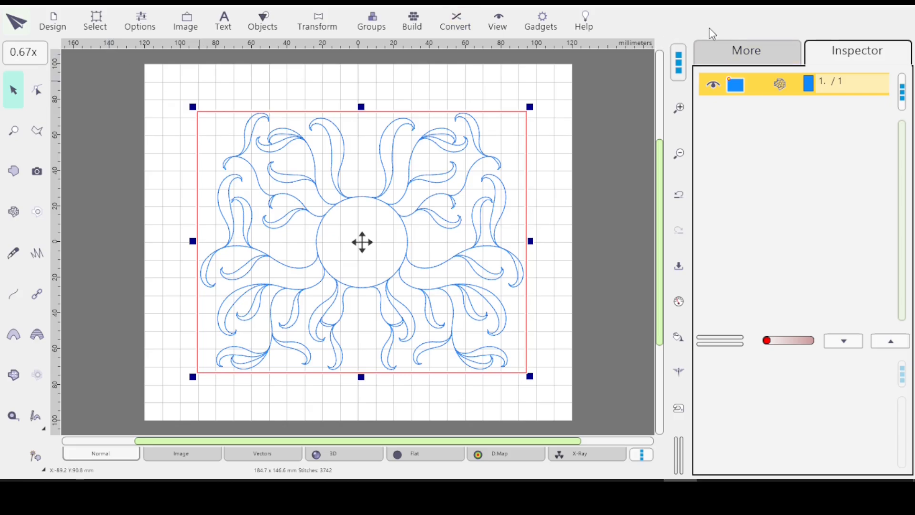
Duplicate the selected plant mesh object.
{"action": "key", "text": "ctrl+d"}
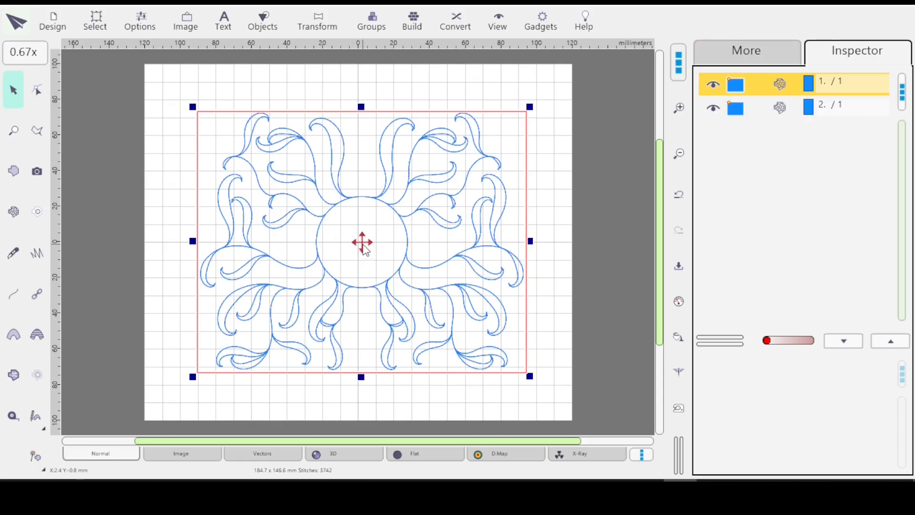
Move the original plant mesh and its duplicate apart horizontally so they lie side by side.
{"action": "left_click_drag", "start_coordinate": [361, 242], "coordinate": [133, 238]}
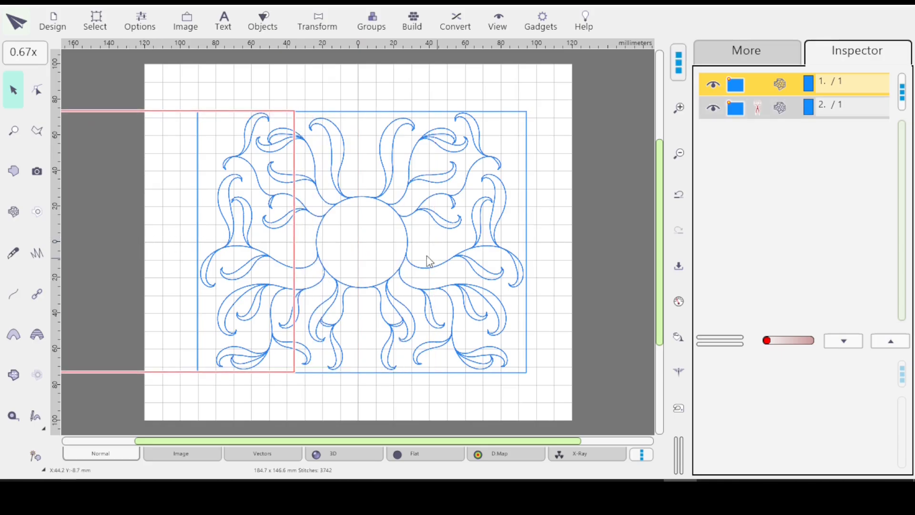
{"action": "left_click", "coordinate": [753, 110]}
{"action": "left_click_drag", "start_coordinate": [361, 242], "coordinate": [474, 238]}
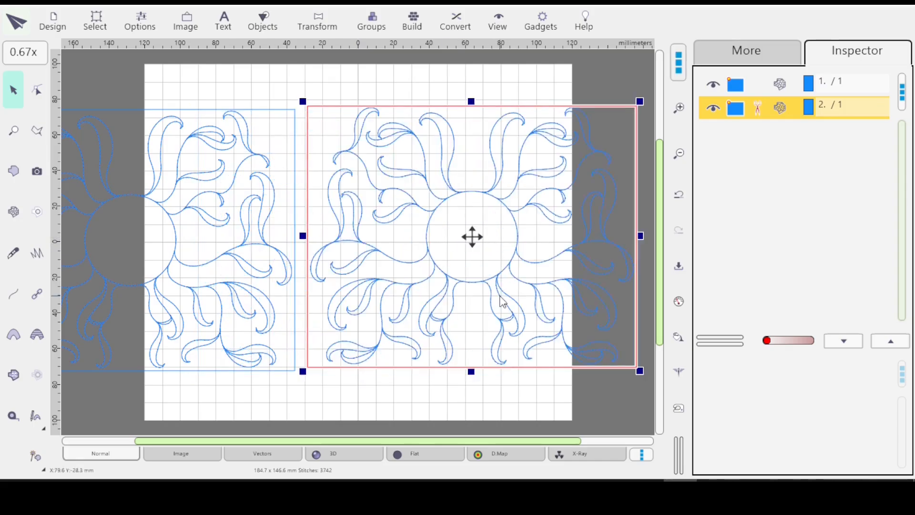
Recolor the duplicate plant mesh green and return to the object list.
{"action": "left_click_drag", "start_coordinate": [421, 440], "coordinate": [534, 431]}
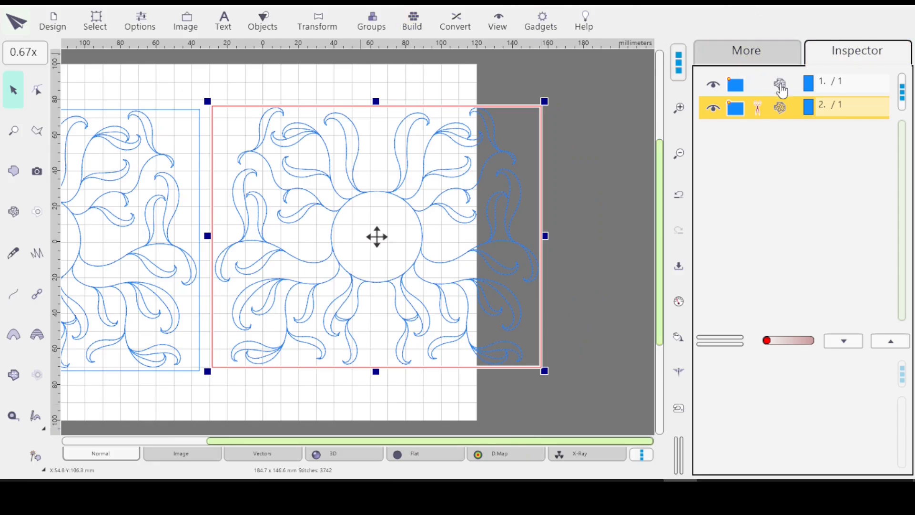
{"action": "left_click", "coordinate": [762, 54]}
{"action": "left_click", "coordinate": [907, 168]}
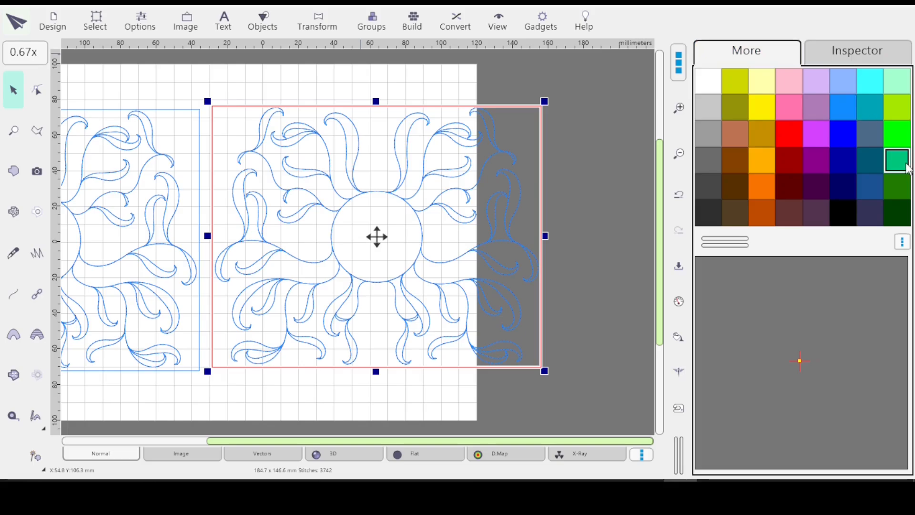
{"action": "left_click", "coordinate": [847, 51]}
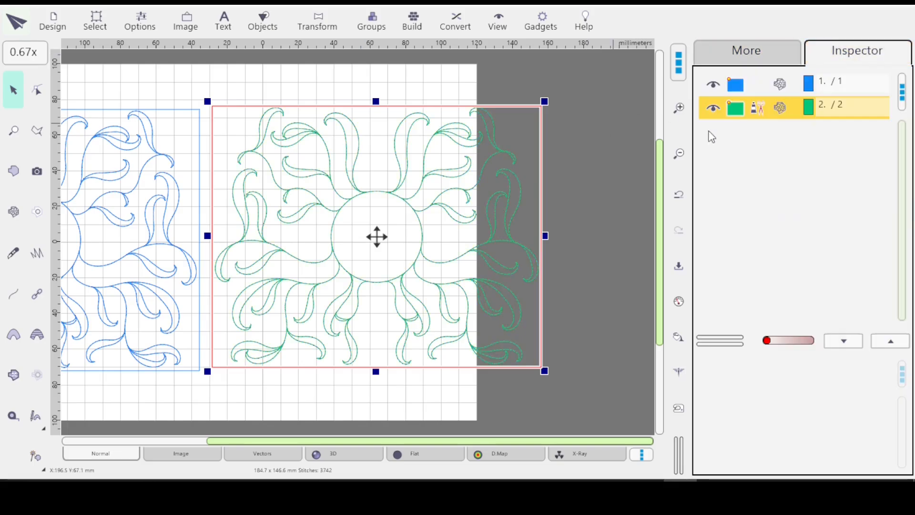
Set the leaf curliness of the green plant mesh to 1% and apply it.
{"action": "left_click", "coordinate": [682, 302]}
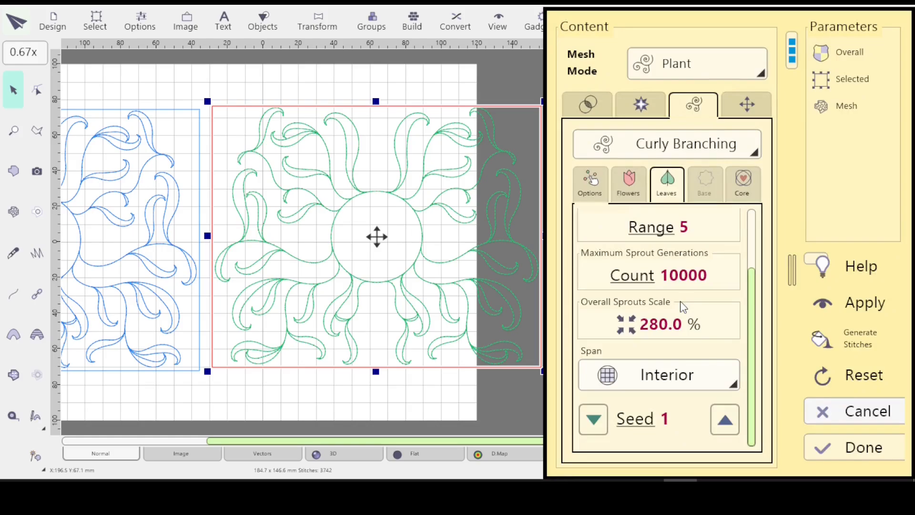
{"action": "left_click", "coordinate": [675, 188]}
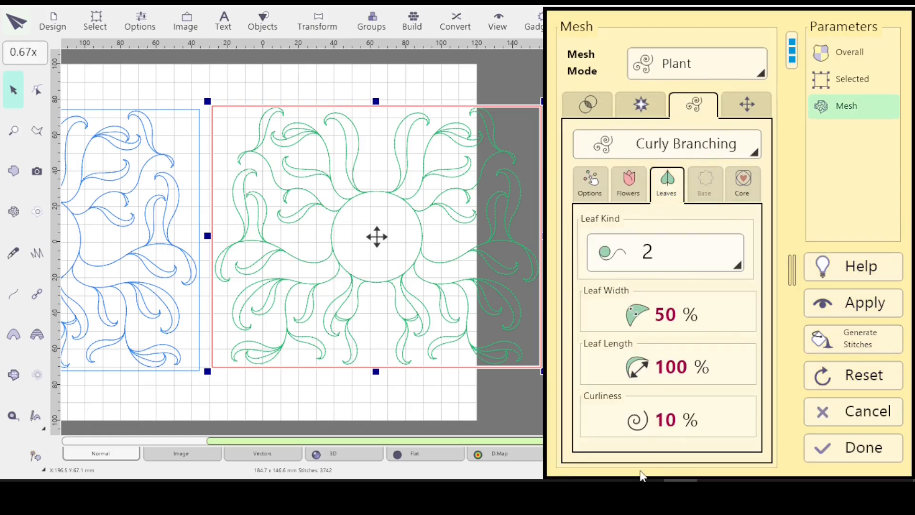
{"action": "left_click", "coordinate": [635, 422]}
{"action": "left_click", "coordinate": [310, 339]}
{"action": "key", "text": "BackSpace"}
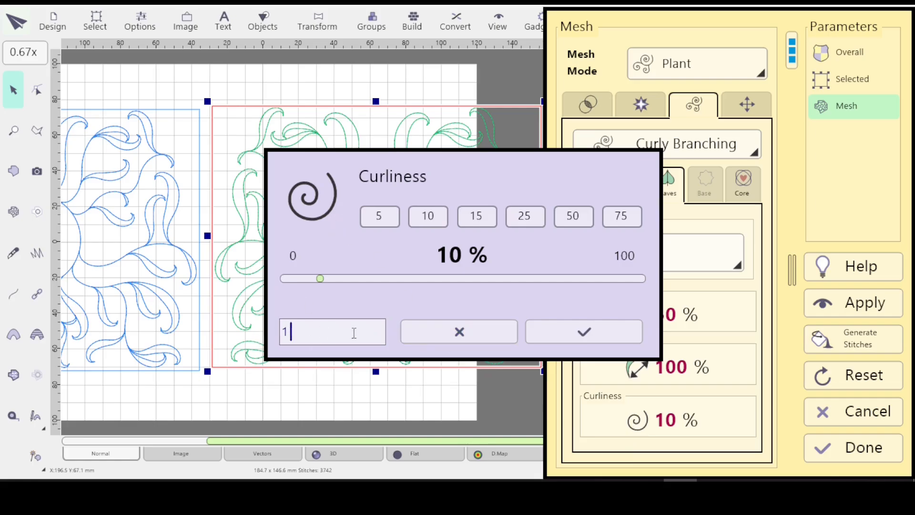
{"action": "left_click", "coordinate": [585, 325]}
{"action": "left_click", "coordinate": [848, 306]}
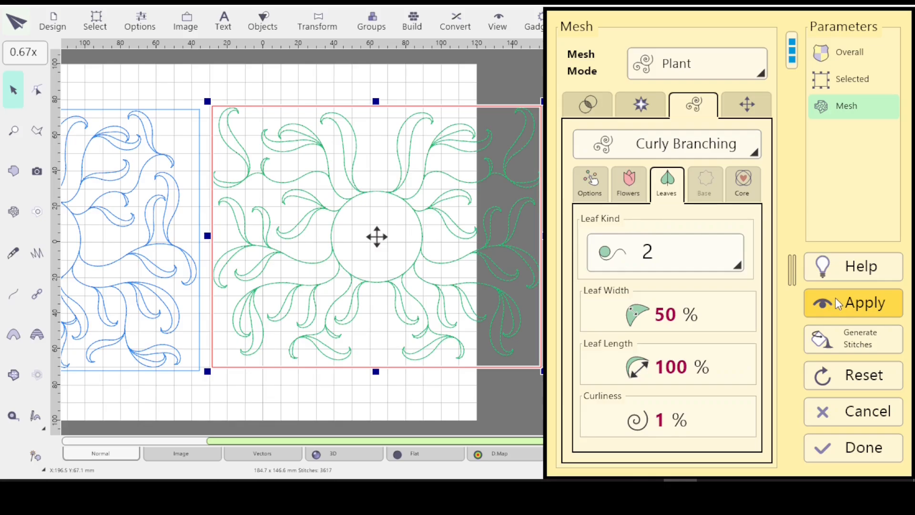
Review the green mesh's core and growth options, and accept its parameters.
{"action": "left_click", "coordinate": [739, 185]}
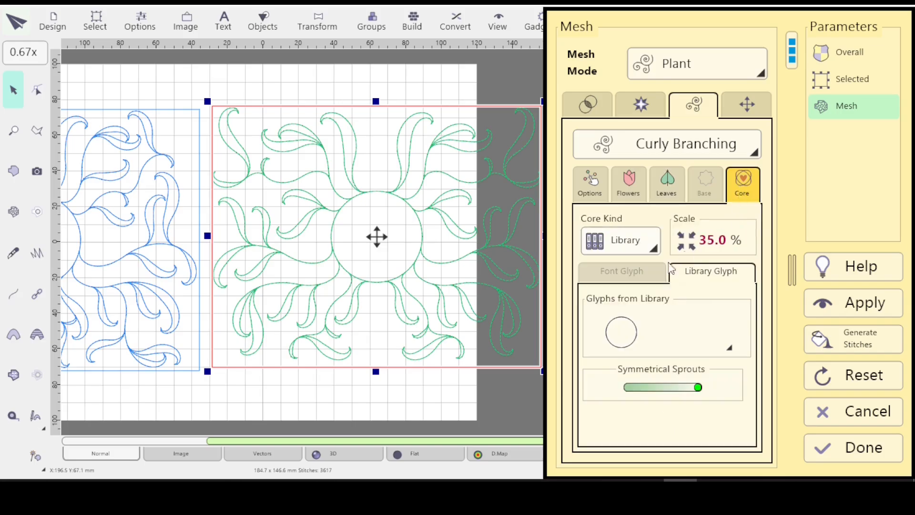
{"action": "left_click", "coordinate": [589, 183]}
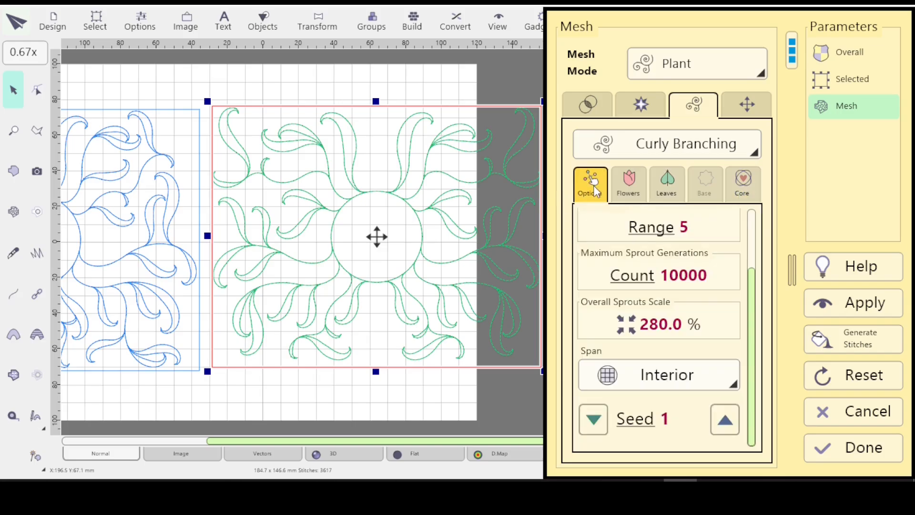
{"action": "left_click_drag", "start_coordinate": [751, 282], "coordinate": [746, 218]}
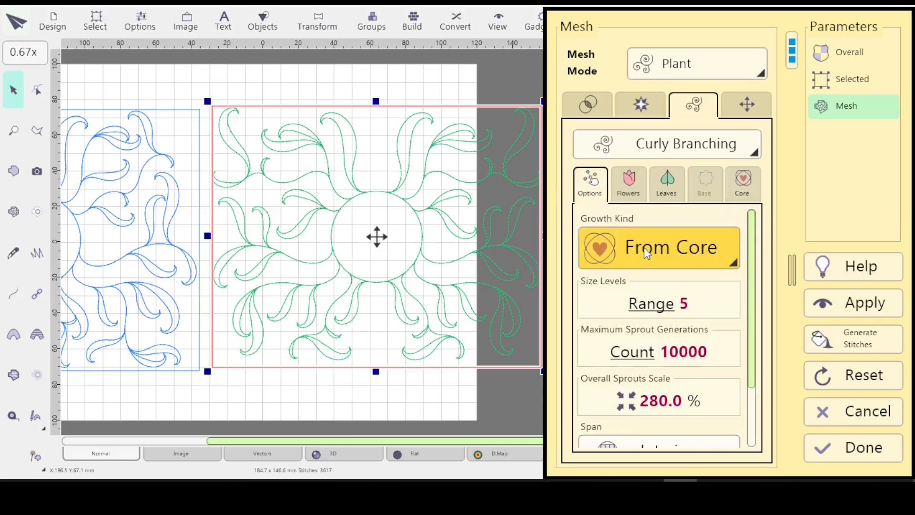
{"action": "left_click", "coordinate": [834, 446]}
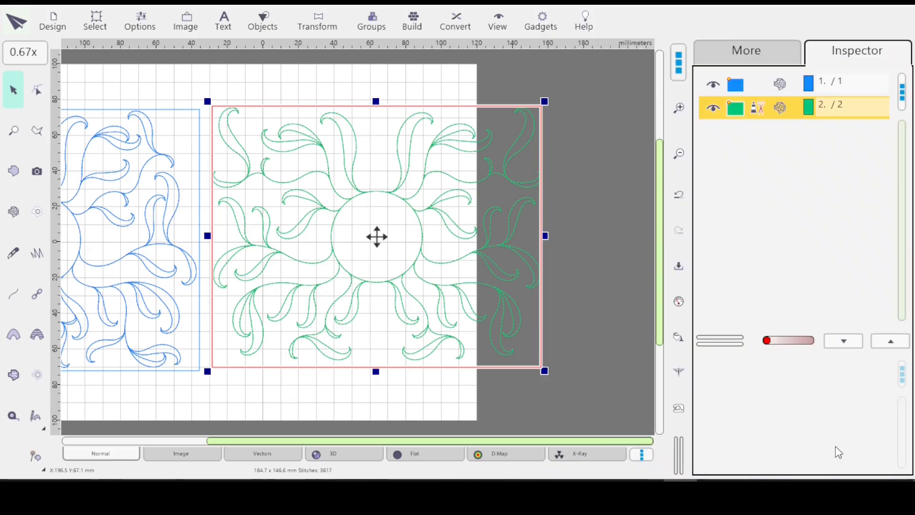
Set the custom hoop width to 500 mm in the settings.
{"action": "left_click_drag", "start_coordinate": [447, 441], "coordinate": [350, 441]}
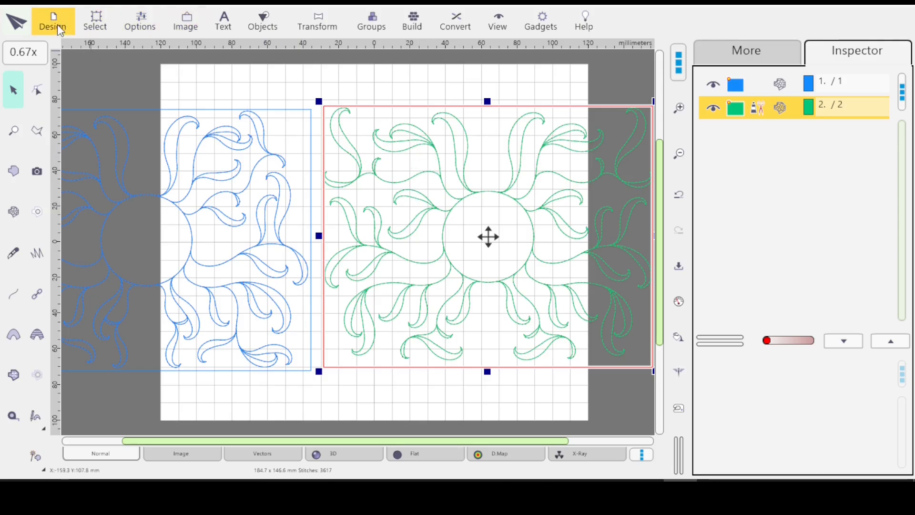
{"action": "left_click", "coordinate": [140, 22]}
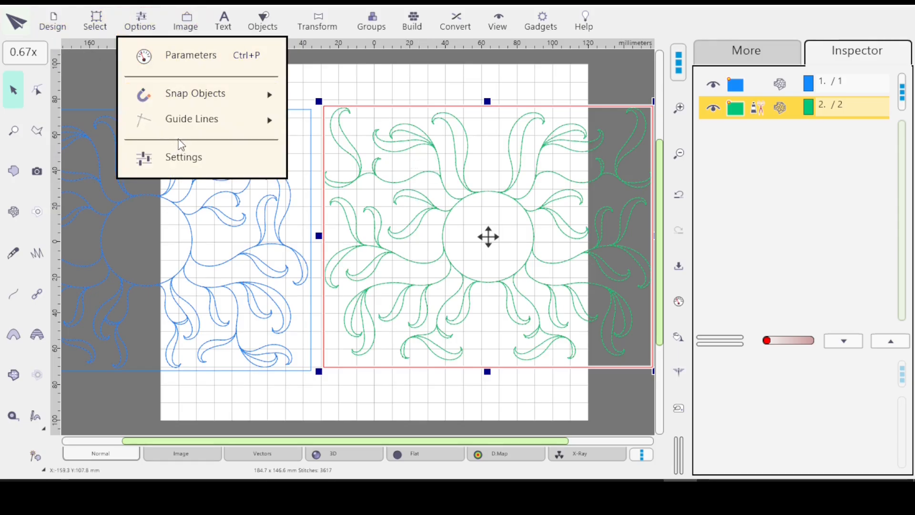
{"action": "left_click", "coordinate": [184, 159]}
{"action": "left_click", "coordinate": [252, 187]}
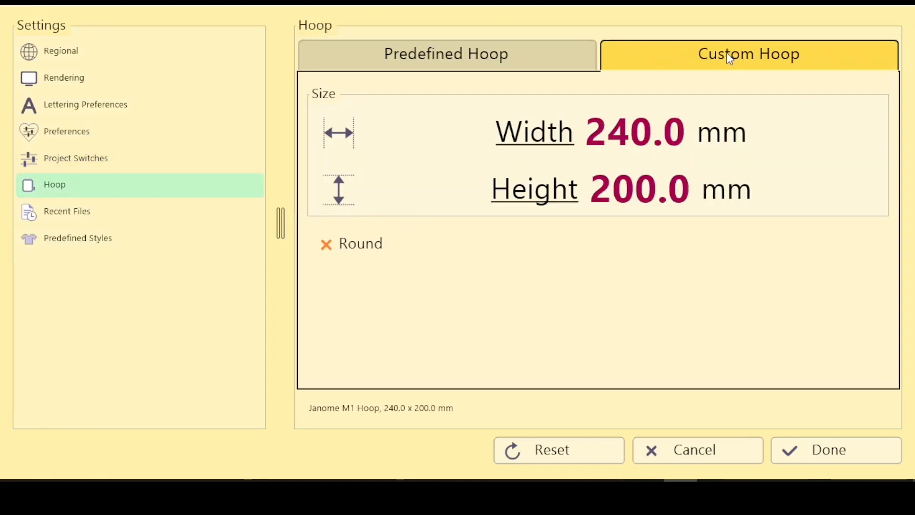
{"action": "left_click", "coordinate": [540, 138]}
{"action": "left_click", "coordinate": [634, 217]}
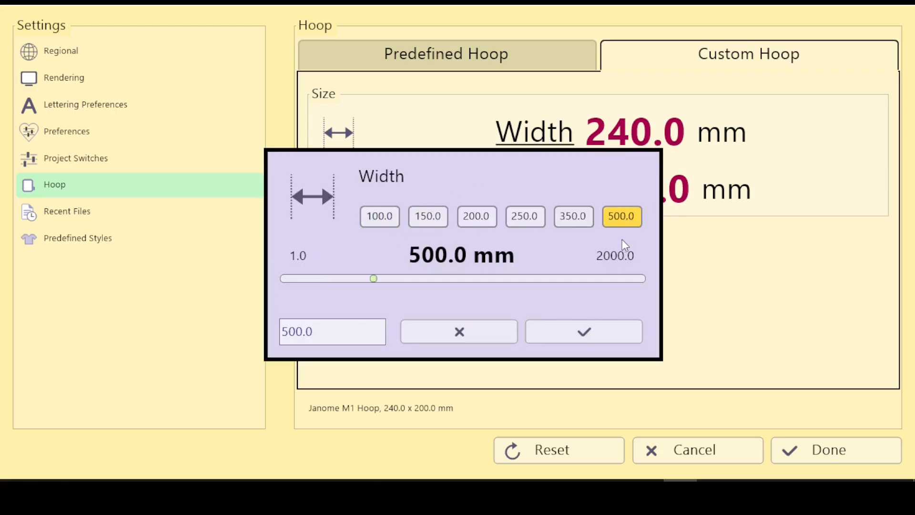
{"action": "key", "text": "Return"}
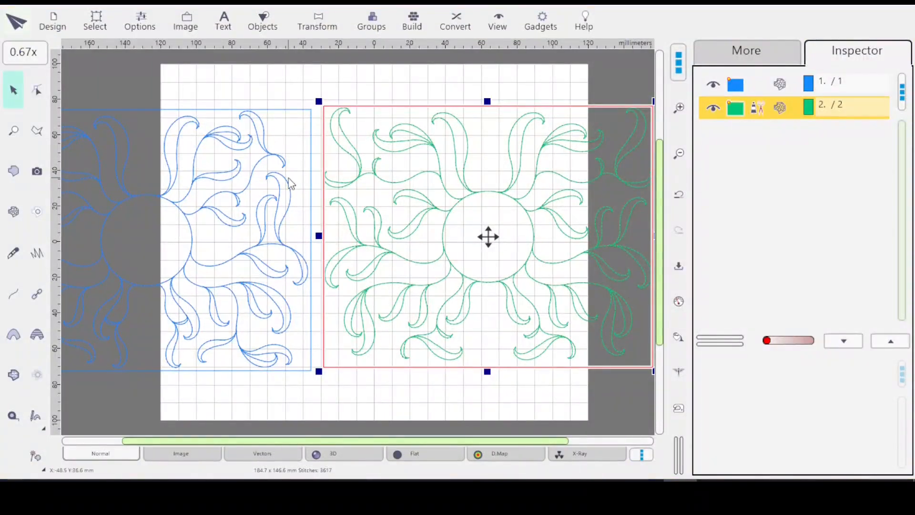
Reopen the hoop settings, confirm the custom width of 500 mm again and accept the settings.
{"action": "left_click", "coordinate": [141, 22]}
{"action": "left_click", "coordinate": [182, 165]}
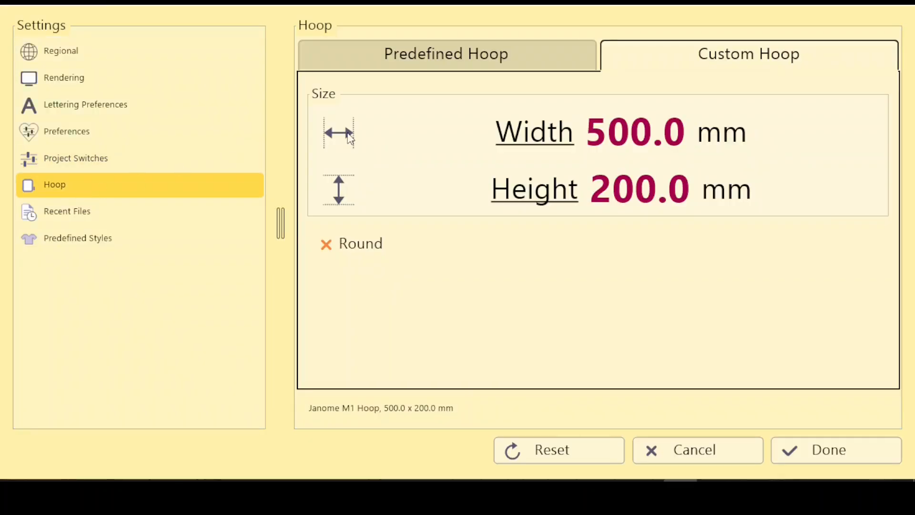
{"action": "left_click", "coordinate": [541, 140]}
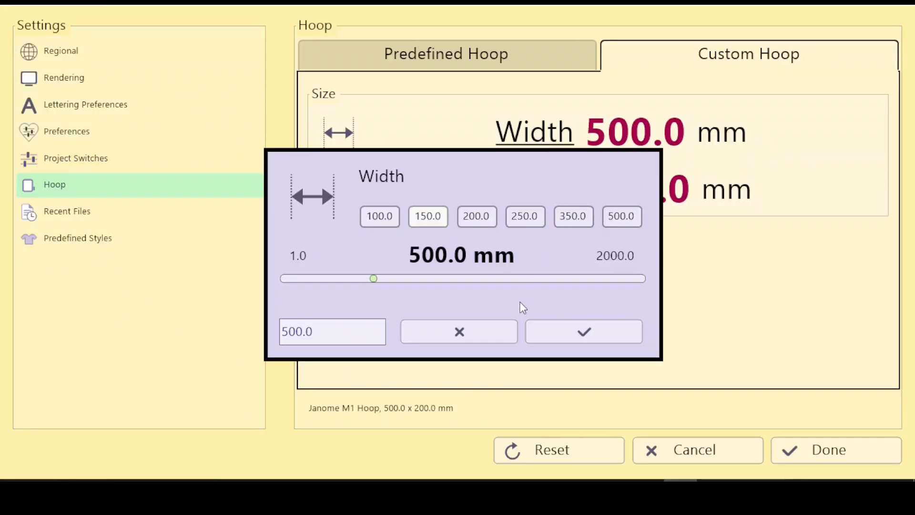
{"action": "left_click", "coordinate": [572, 333]}
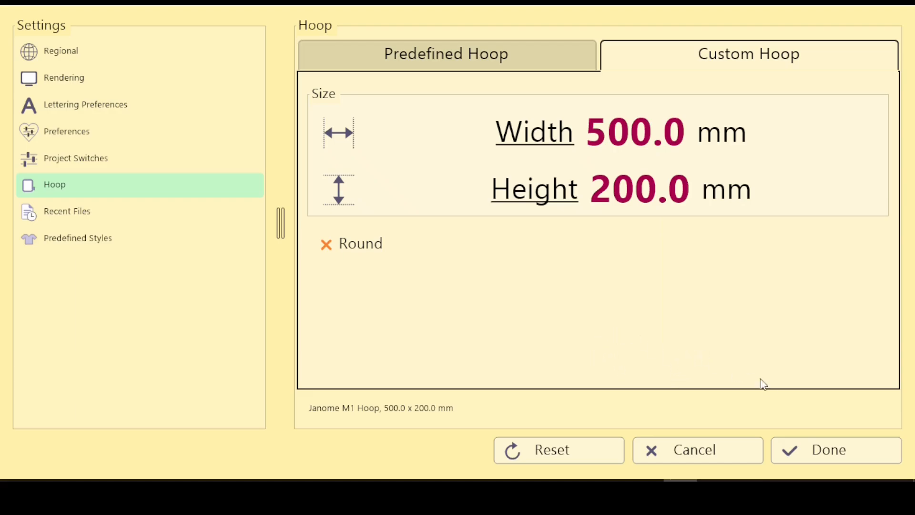
{"action": "left_click", "coordinate": [827, 450]}
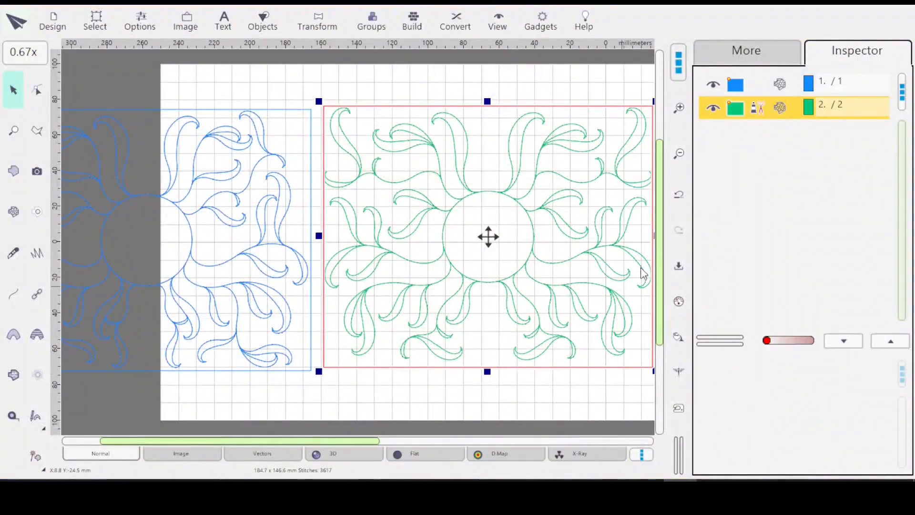
Select both plant meshes and center them together in the hoop.
{"action": "key", "text": "ctrl+a"}
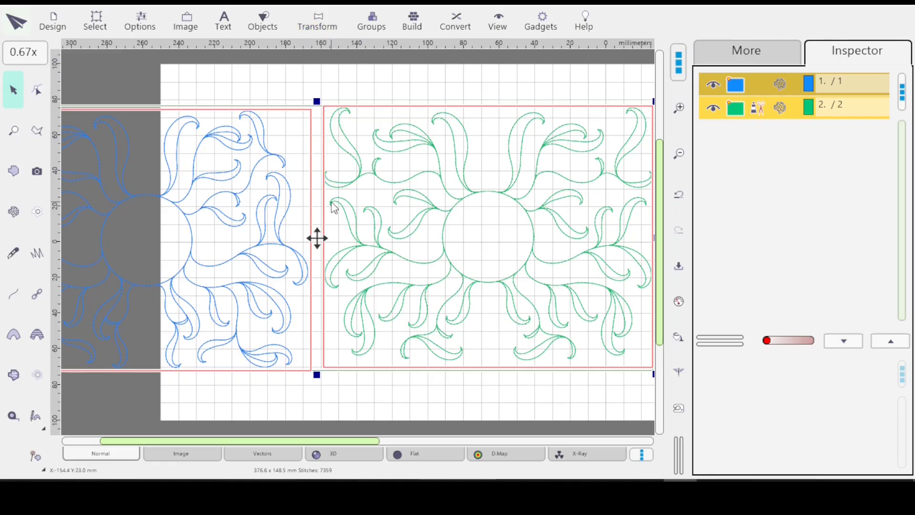
{"action": "left_click", "coordinate": [323, 55]}
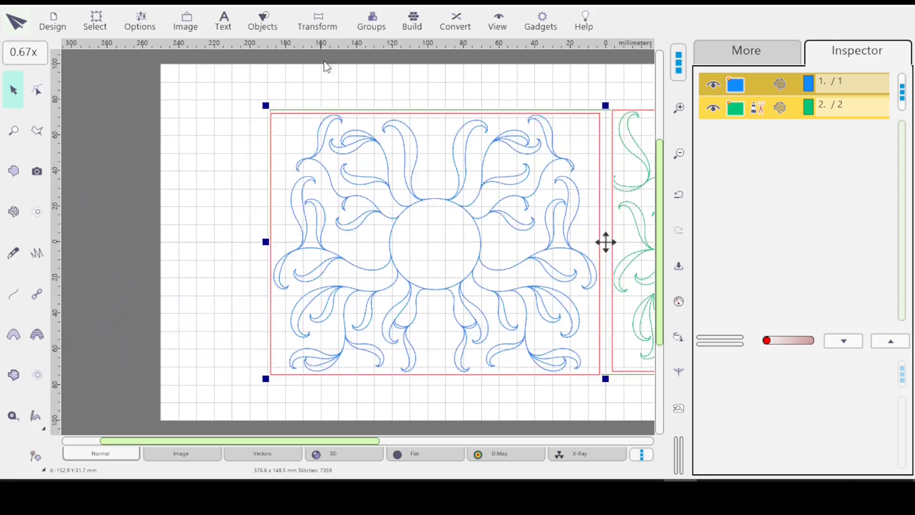
{"action": "scroll", "coordinate": [256, 213], "scroll_direction": "down", "scroll_amount": 1}
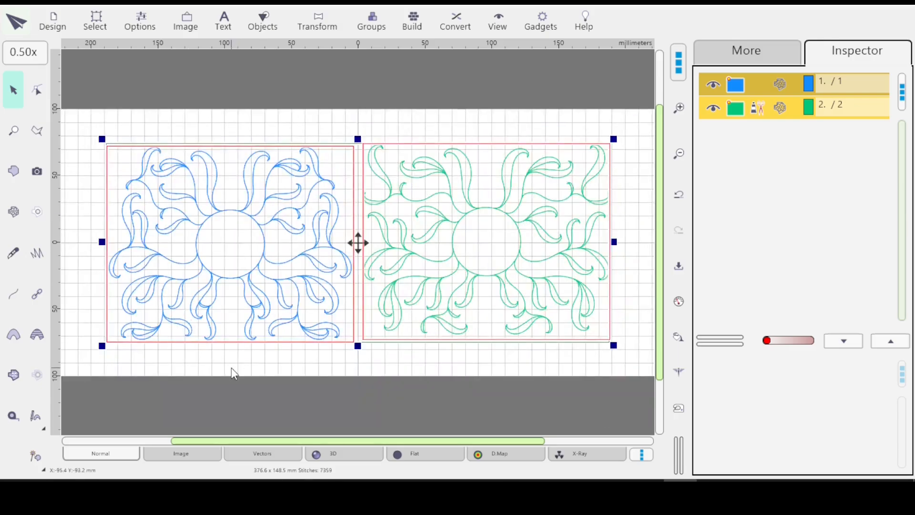
Compare the blue and green plant meshes in the 3D stitch rendering.
{"action": "left_click", "coordinate": [351, 455]}
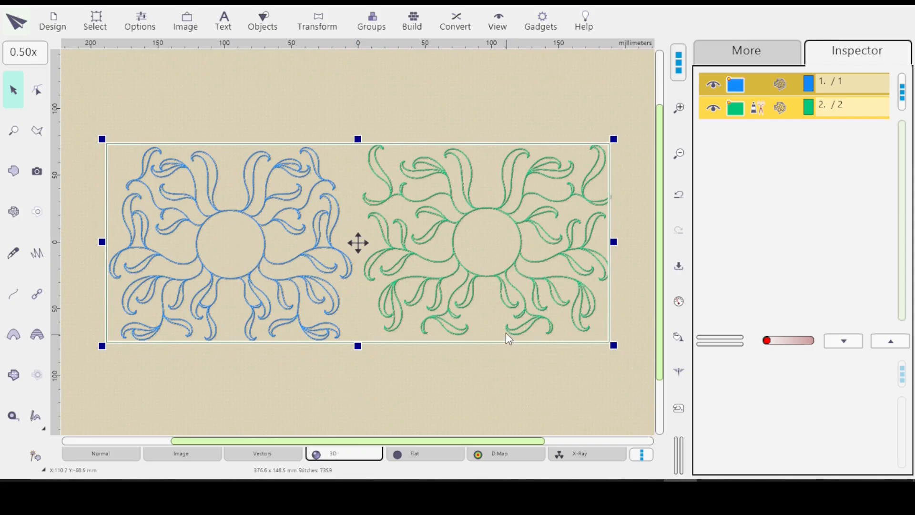
{"action": "left_click", "coordinate": [462, 394]}
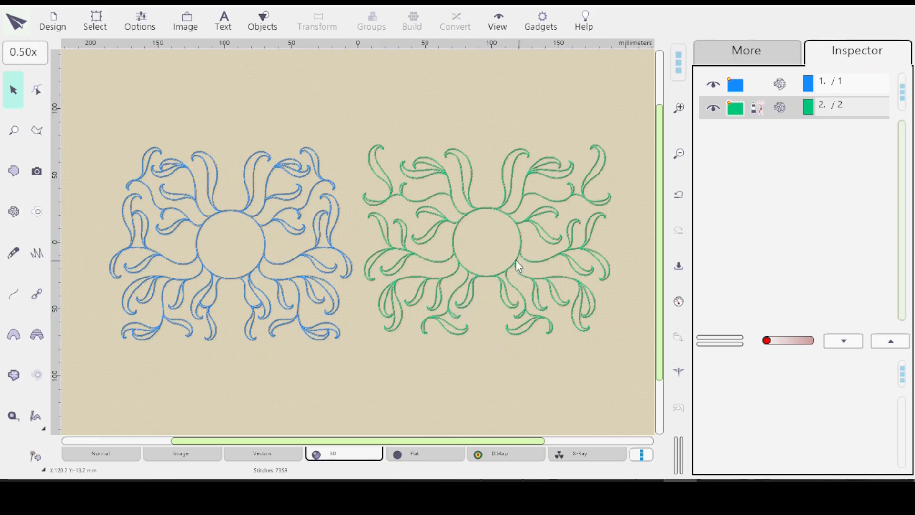
{"action": "left_click", "coordinate": [569, 275]}
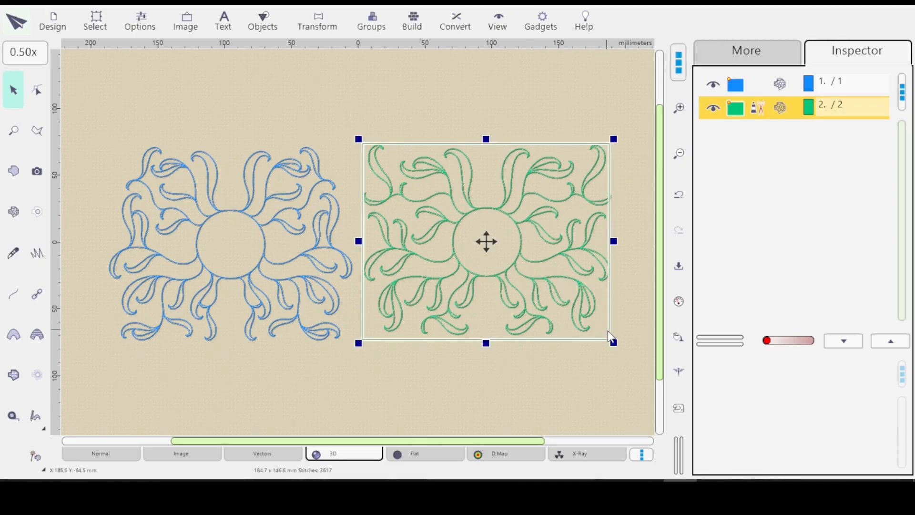
{"action": "left_click", "coordinate": [529, 390]}
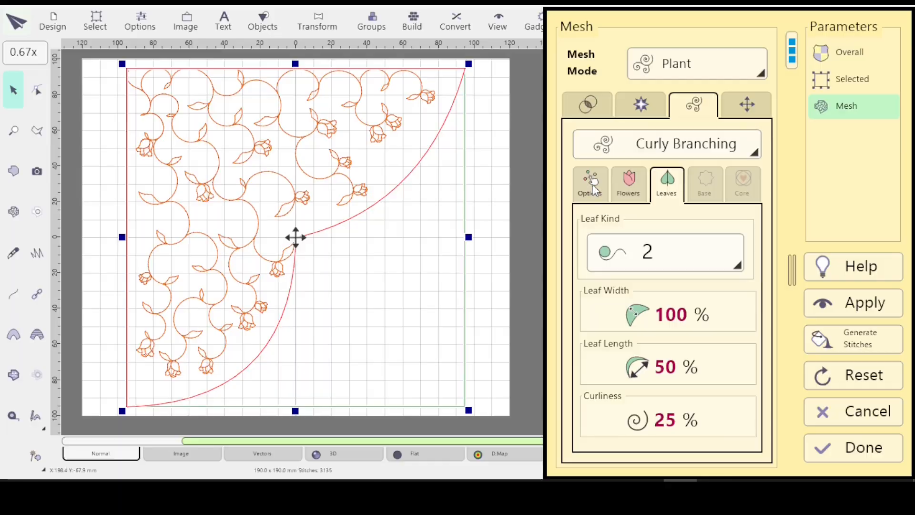
Examine the curly-branching options of the orange corner flower mesh, including size levels, sprout generations, sprouts scale and seed.
{"action": "left_click", "coordinate": [591, 186]}
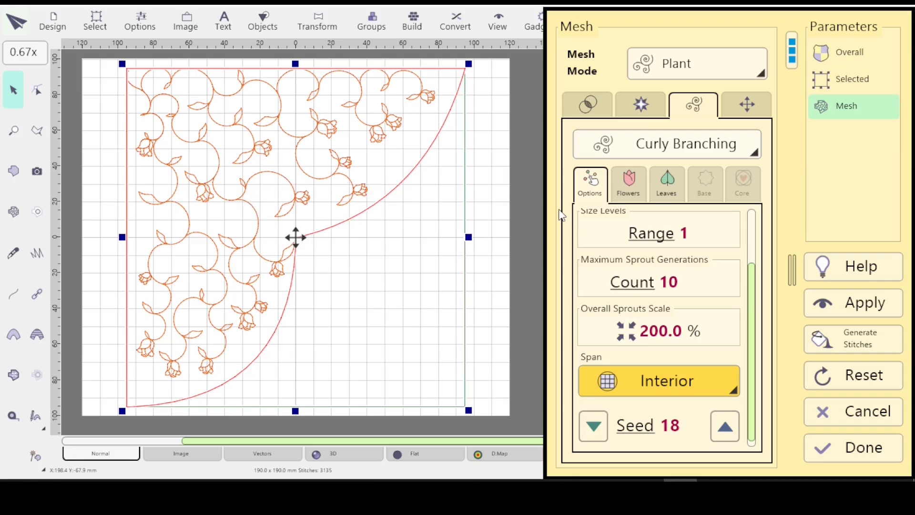
{"action": "left_click", "coordinate": [867, 447]}
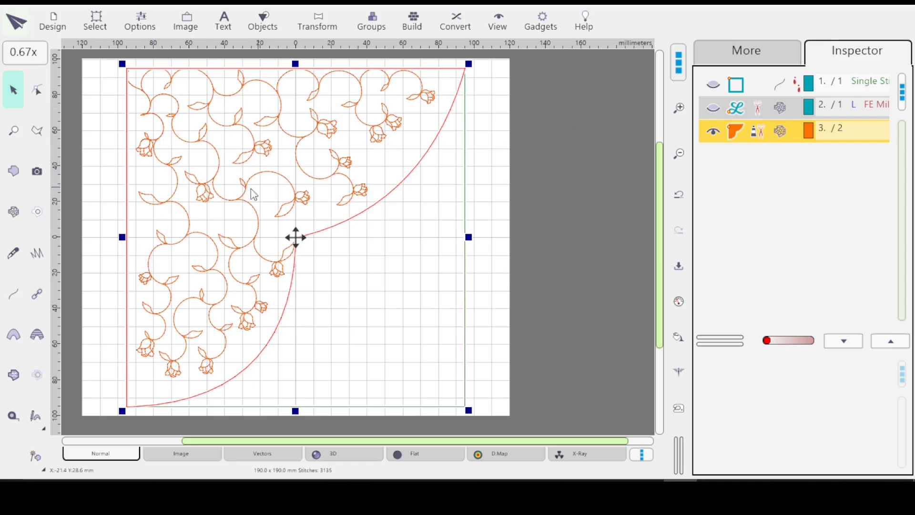
{"action": "left_click", "coordinate": [679, 303]}
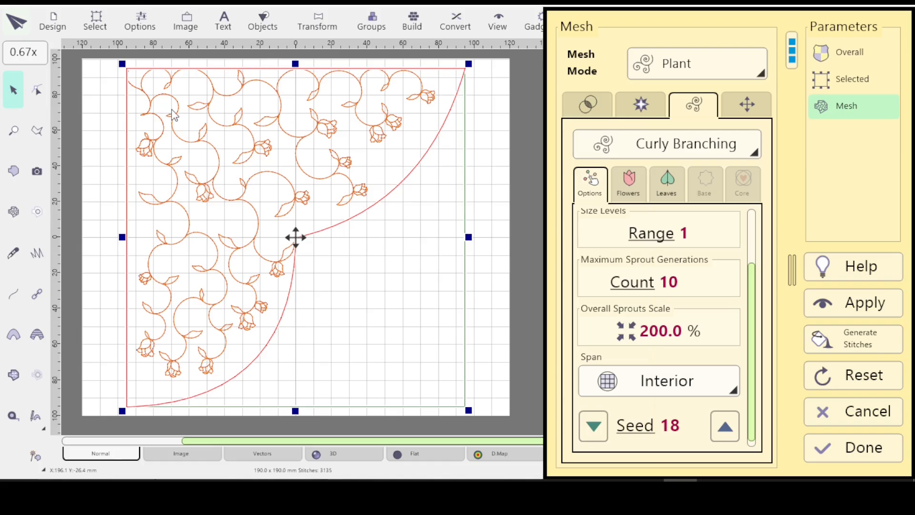
{"action": "left_click", "coordinate": [857, 450]}
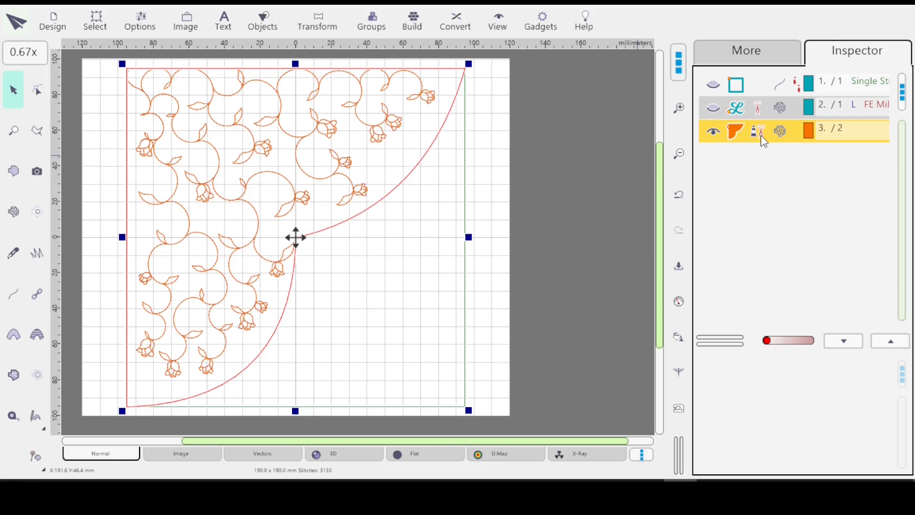
Duplicate the orange corner flower mesh and recolor the copy green.
{"action": "key", "text": "ctrl+d"}
{"action": "left_click", "coordinate": [776, 157]}
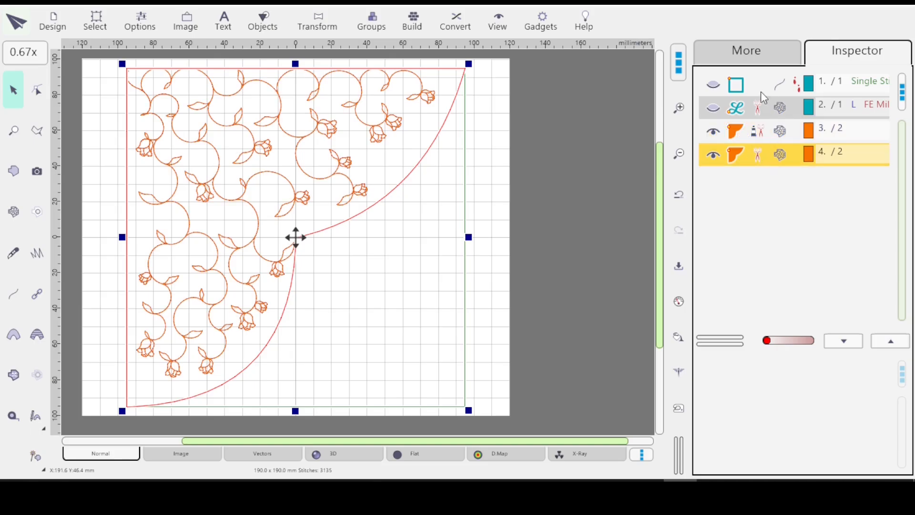
{"action": "left_click", "coordinate": [758, 56]}
{"action": "left_click", "coordinate": [899, 162]}
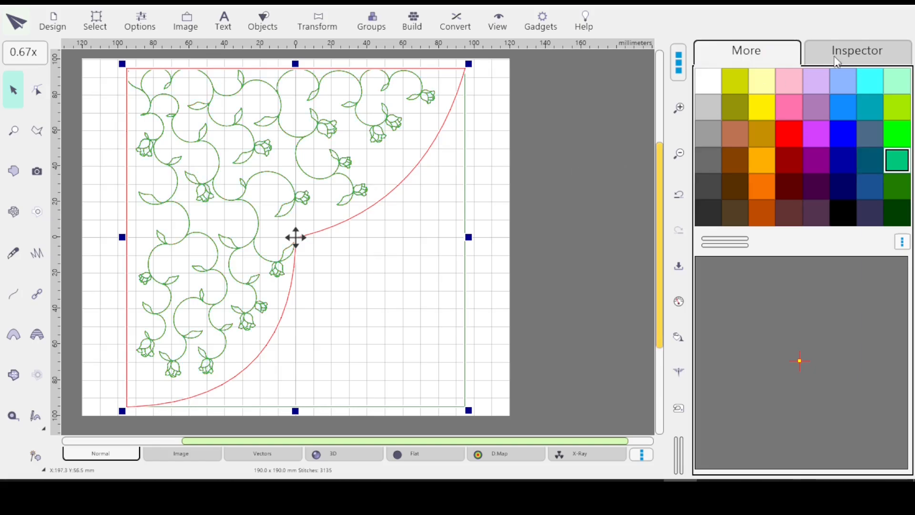
Hide the orange corner flower mesh and select its green duplicate.
{"action": "left_click", "coordinate": [856, 53]}
{"action": "left_click", "coordinate": [787, 136]}
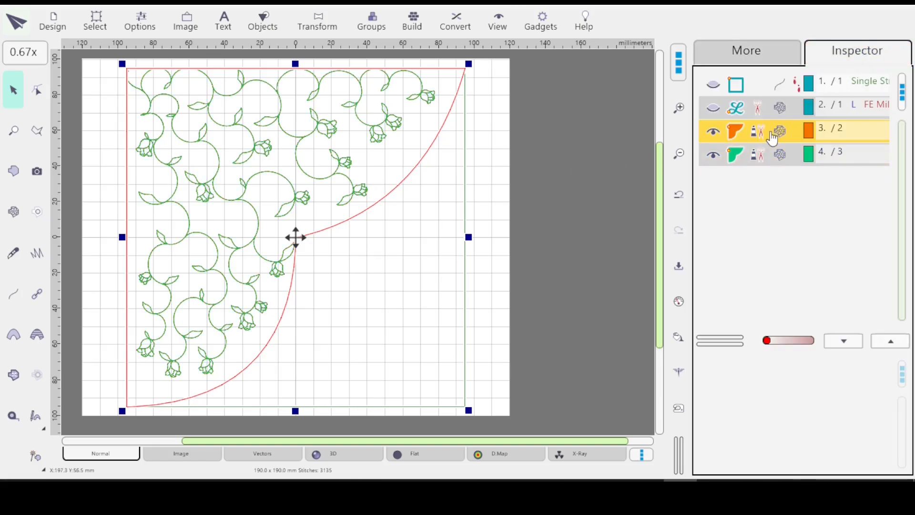
{"action": "left_click", "coordinate": [714, 135]}
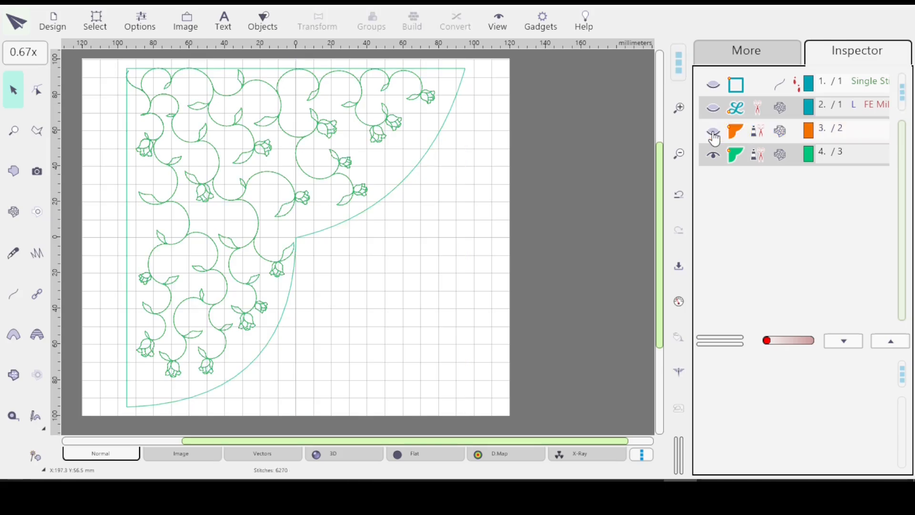
{"action": "left_click", "coordinate": [736, 154]}
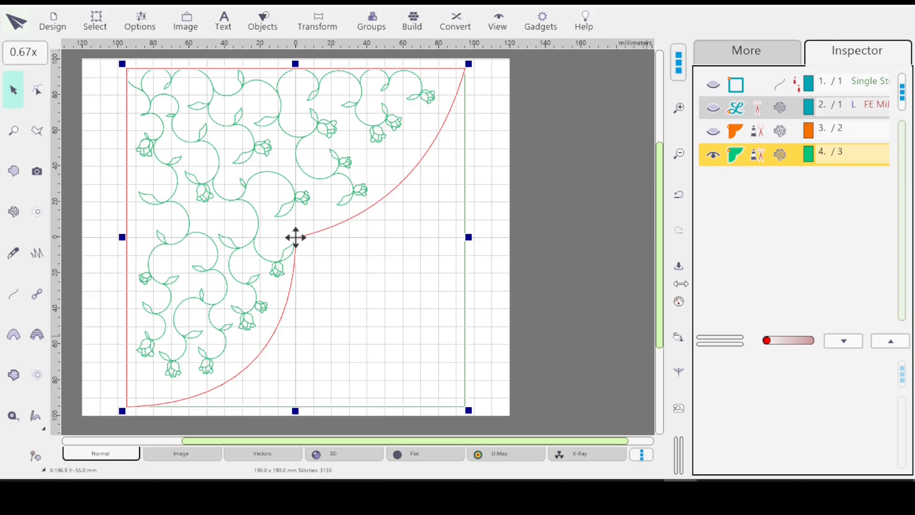
Resize the green mesh to 130 mm wide without keeping its aspect ratio.
{"action": "left_click", "coordinate": [317, 29]}
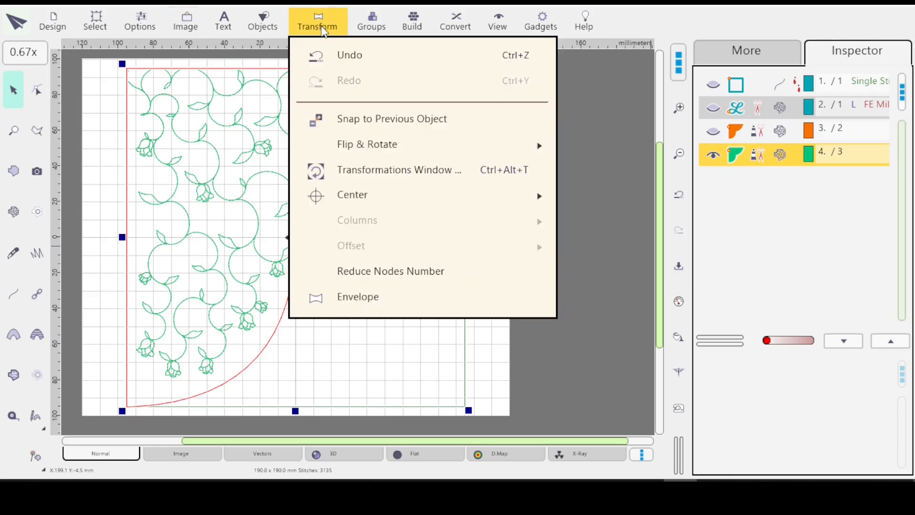
{"action": "left_click", "coordinate": [505, 169]}
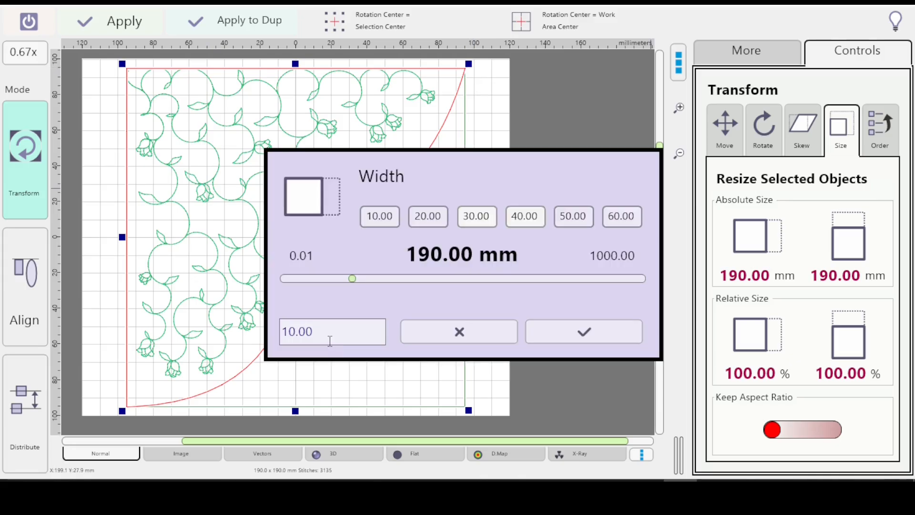
{"action": "type", "text": "30.00"}
{"action": "left_click", "coordinate": [583, 331]}
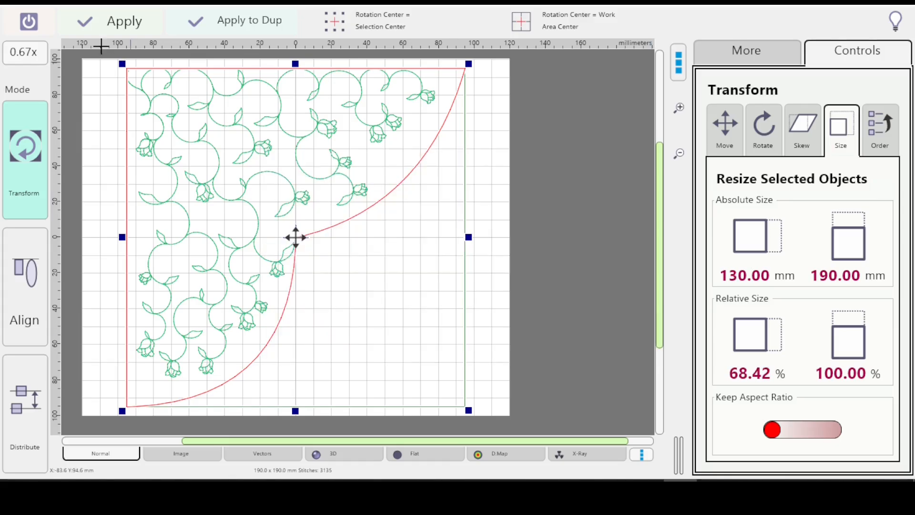
{"action": "left_click", "coordinate": [117, 24]}
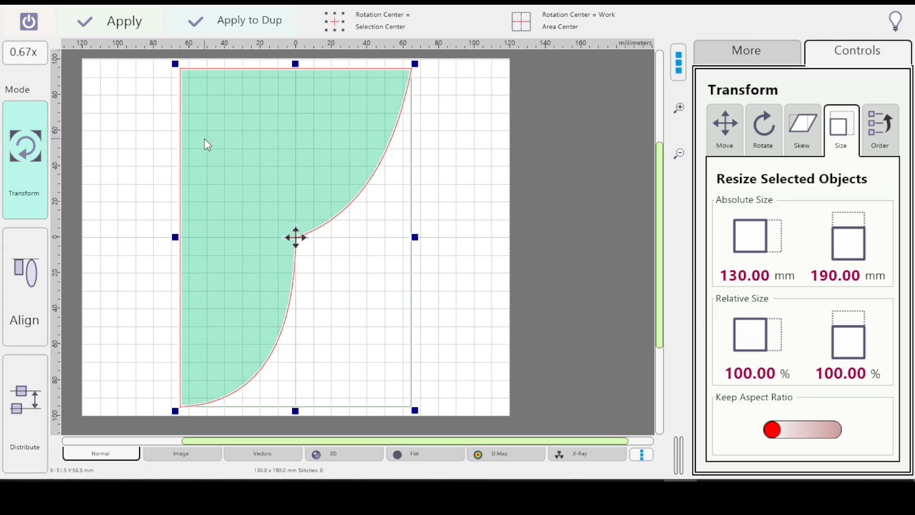
{"action": "left_click", "coordinate": [28, 22]}
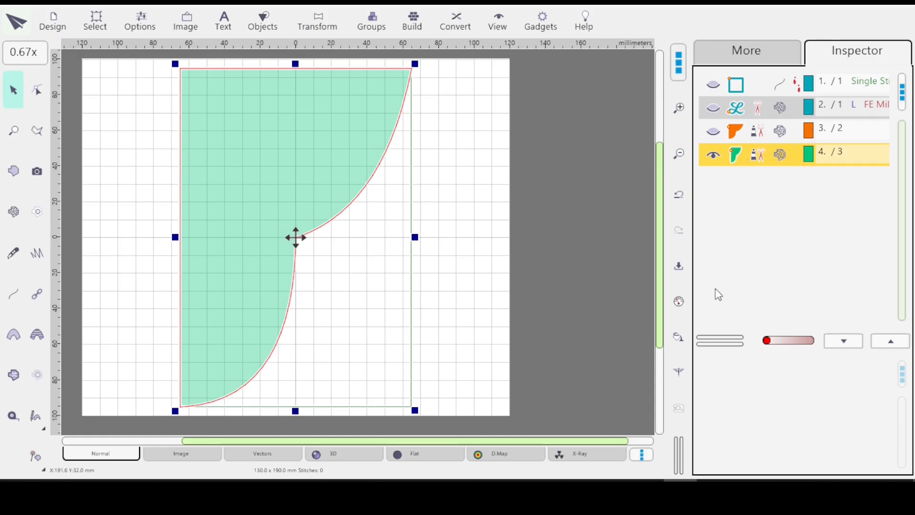
Review the leaf kind choices and regenerate the narrowed green mesh with its existing curly-branching settings.
{"action": "left_click", "coordinate": [678, 301]}
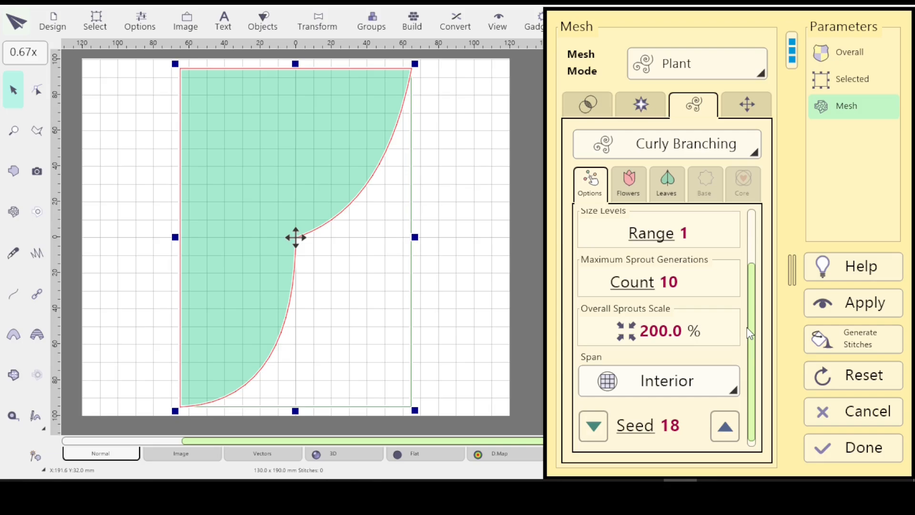
{"action": "left_click", "coordinate": [670, 188]}
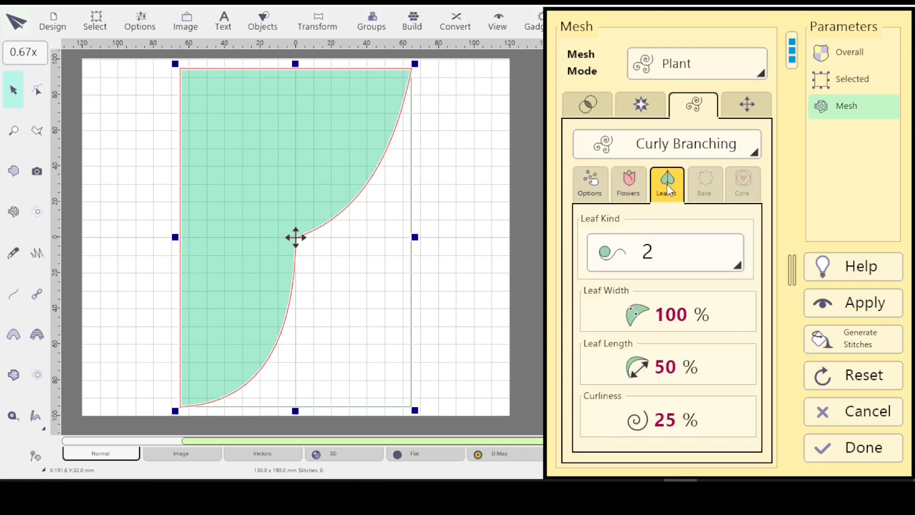
{"action": "left_click", "coordinate": [731, 266]}
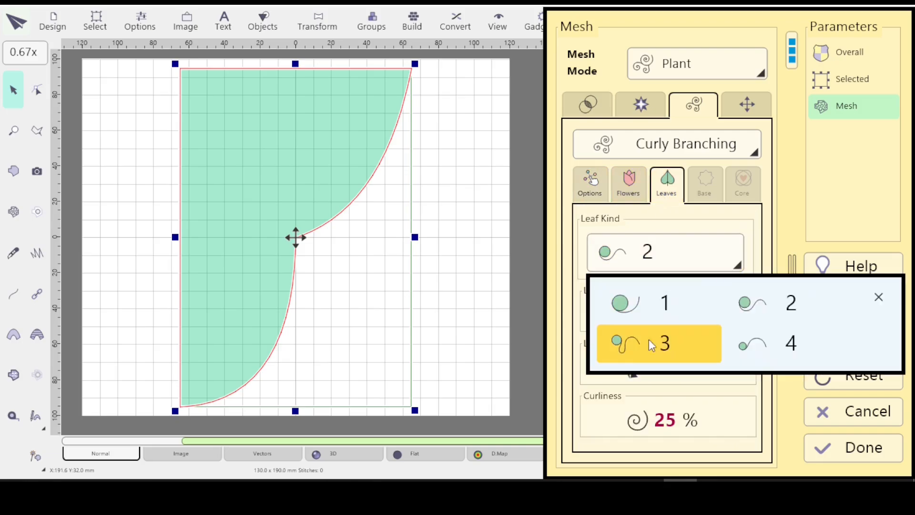
{"action": "left_click", "coordinate": [791, 211]}
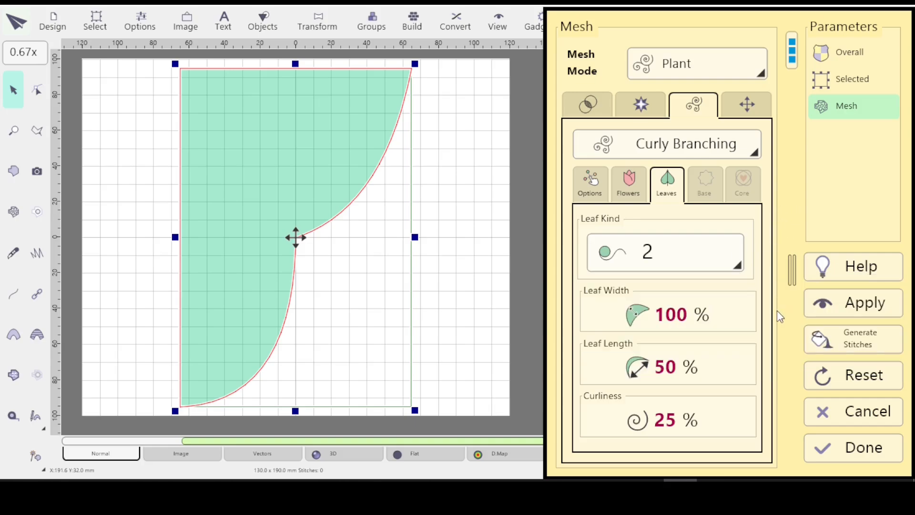
{"action": "left_click", "coordinate": [846, 303]}
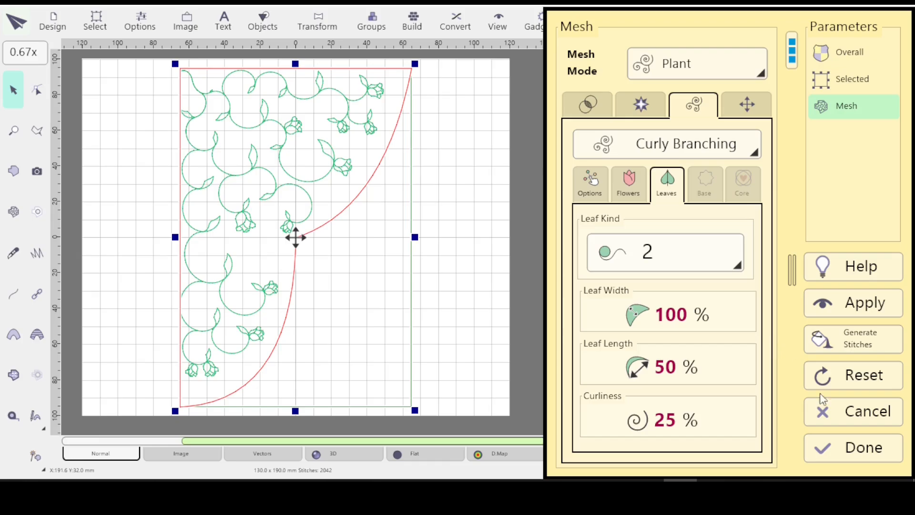
{"action": "left_click", "coordinate": [854, 448]}
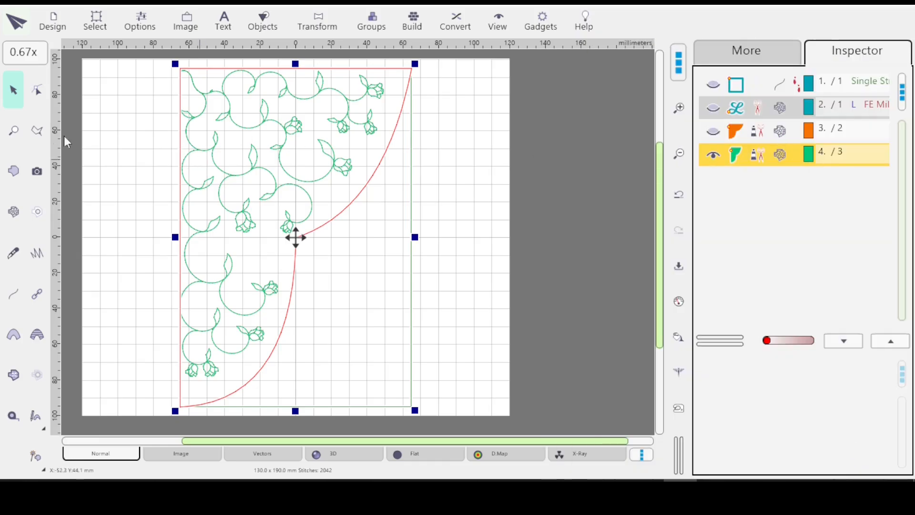
Reshape the green mesh's outline by moving the node on its lower curve slightly outward and down.
{"action": "left_click", "coordinate": [38, 91]}
{"action": "left_click", "coordinate": [203, 255]}
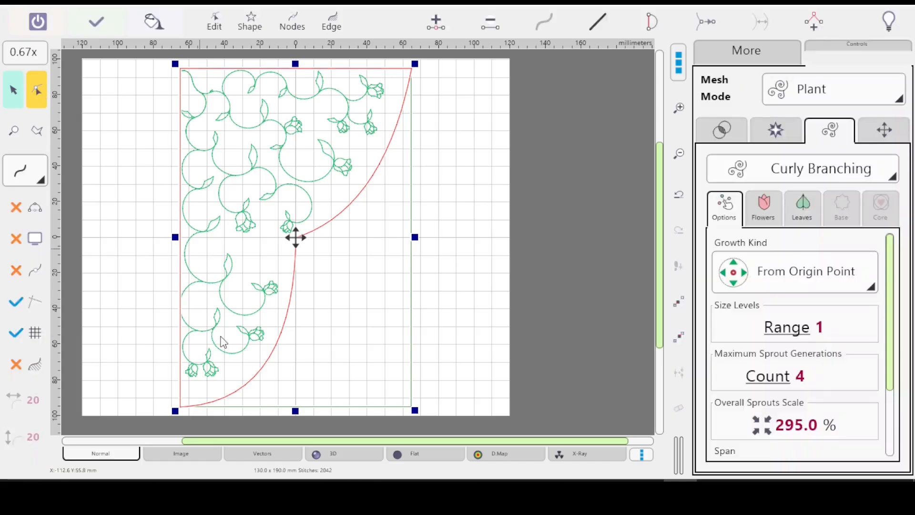
{"action": "left_click", "coordinate": [266, 364]}
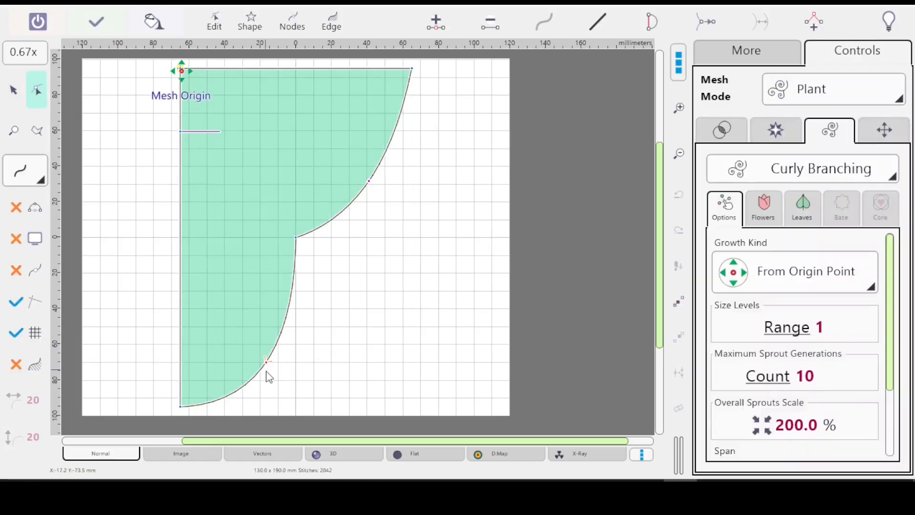
{"action": "left_click_drag", "start_coordinate": [271, 367], "coordinate": [279, 374]}
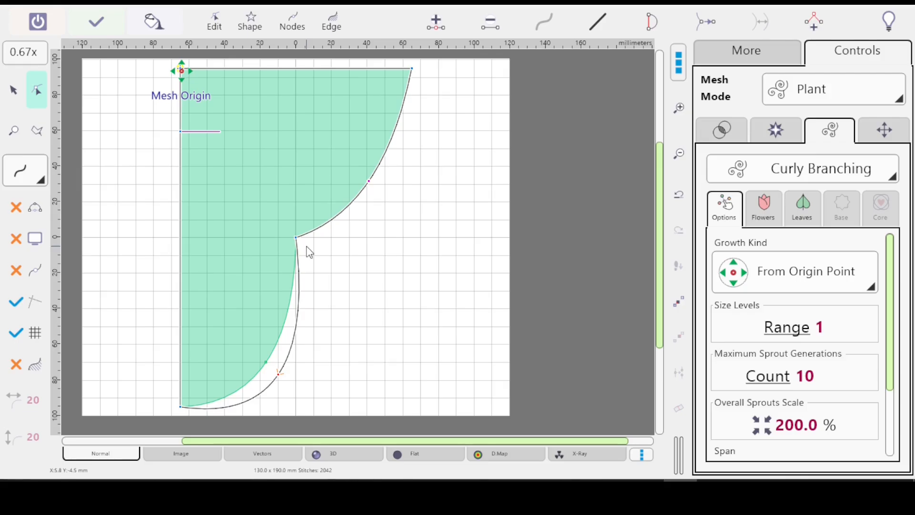
{"action": "left_click", "coordinate": [99, 19]}
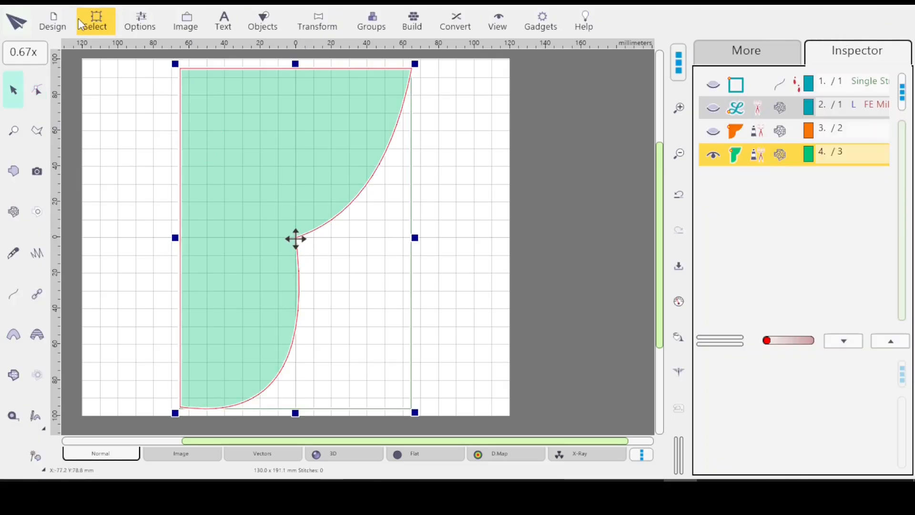
Regenerate the reshaped green mesh, raise its maximum sprout generations to 20 and apply the change.
{"action": "left_click", "coordinate": [678, 301]}
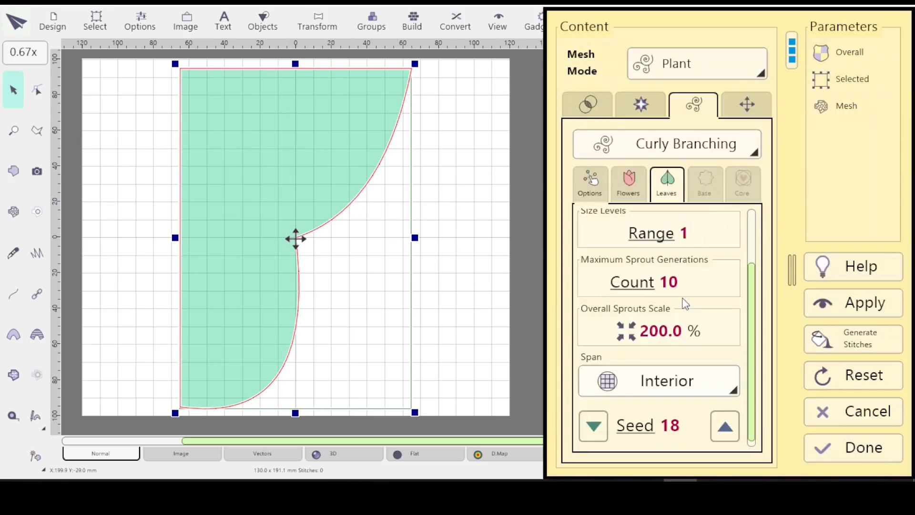
{"action": "left_click", "coordinate": [842, 303]}
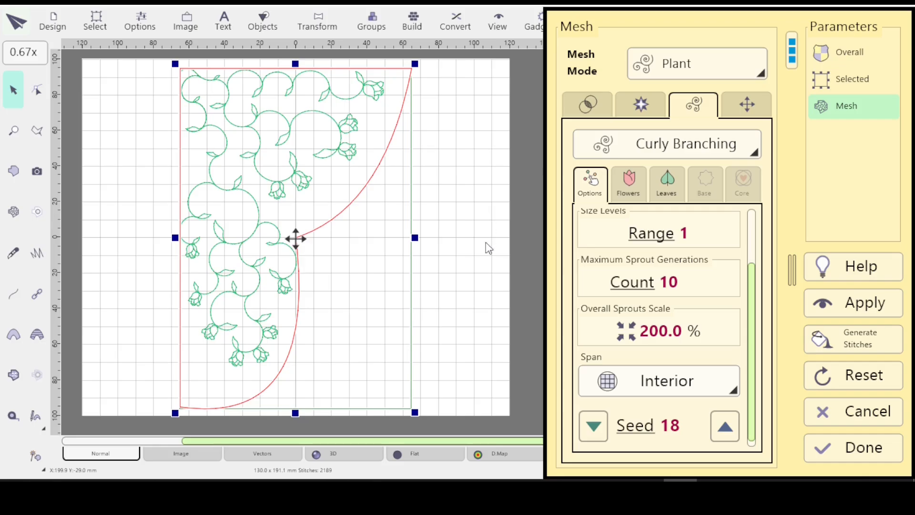
{"action": "scroll", "coordinate": [677, 289], "scroll_direction": "up", "scroll_amount": 2}
{"action": "scroll", "coordinate": [677, 288], "scroll_direction": "up", "scroll_amount": 8}
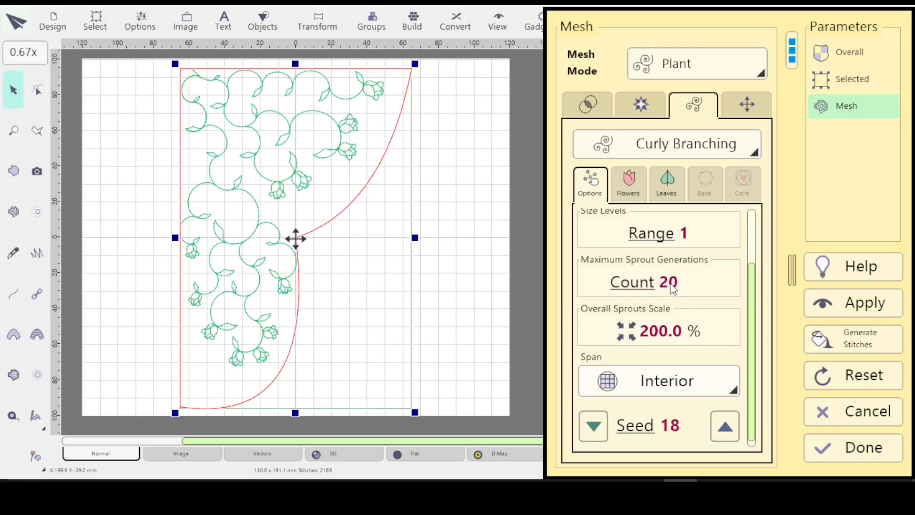
{"action": "left_click", "coordinate": [637, 286]}
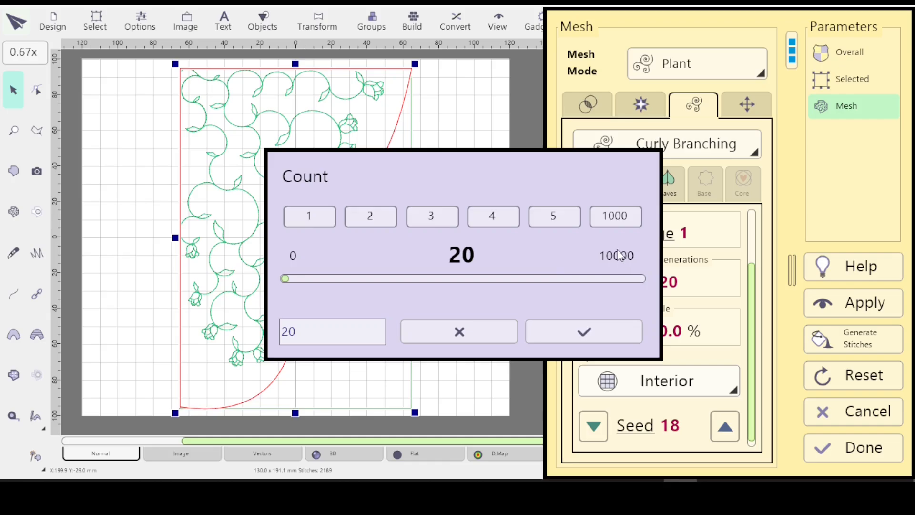
{"action": "left_click", "coordinate": [602, 335]}
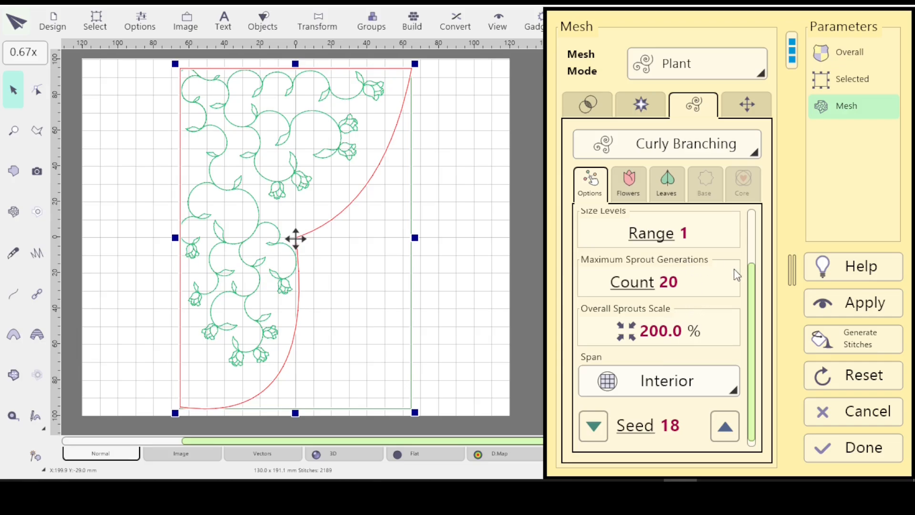
{"action": "left_click", "coordinate": [857, 303]}
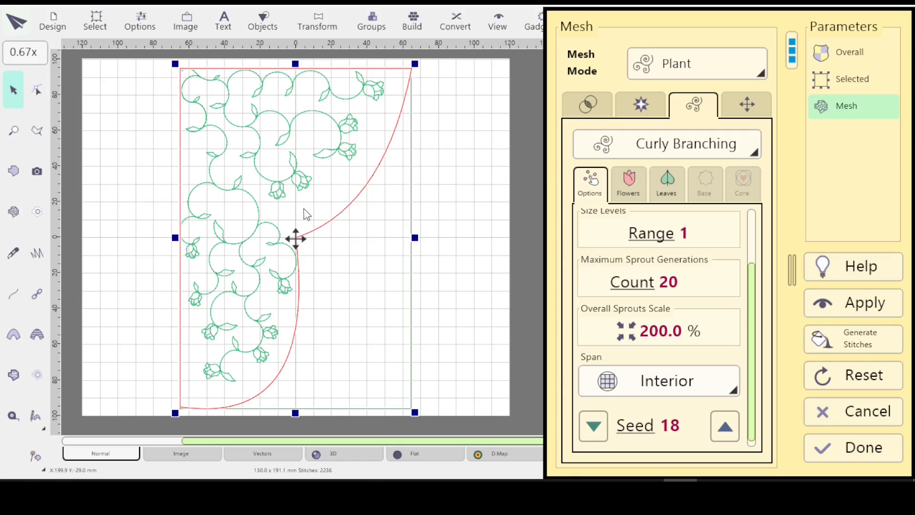
Try a leaf curliness of 10% on the green mesh.
{"action": "left_click", "coordinate": [664, 199]}
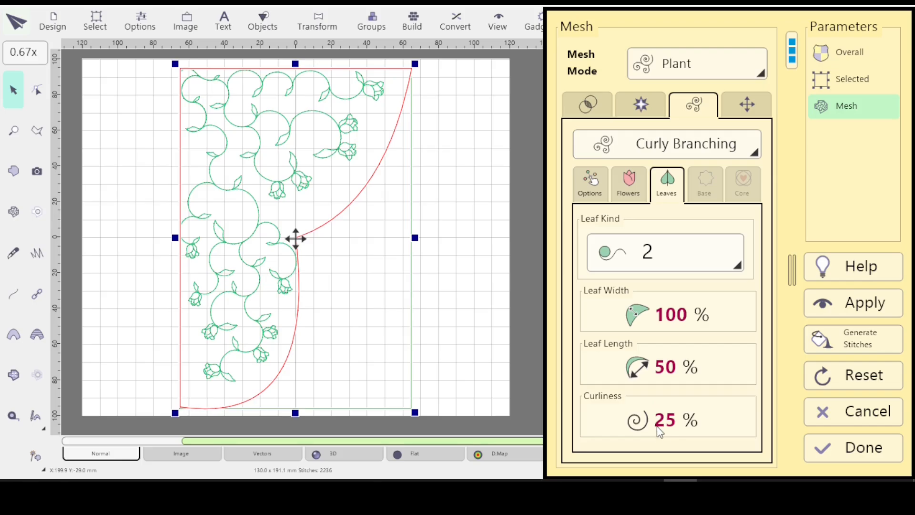
{"action": "left_click", "coordinate": [636, 426]}
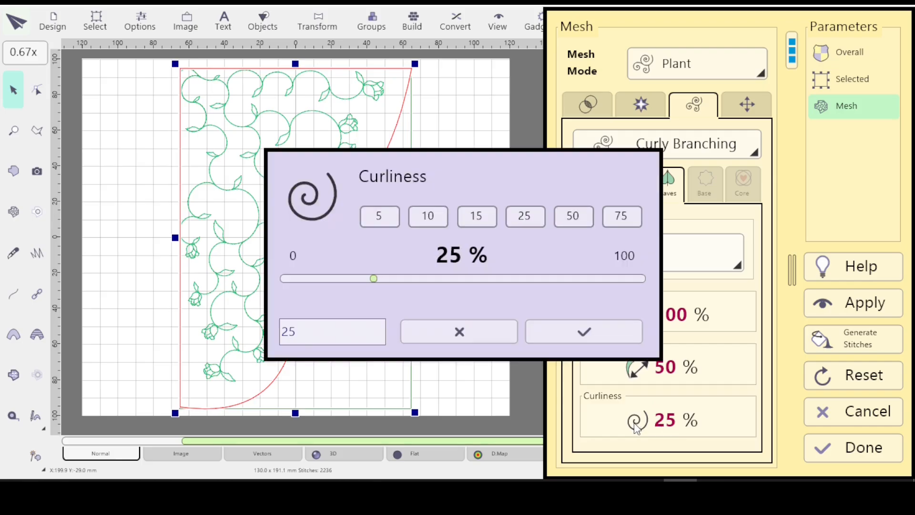
{"action": "left_click", "coordinate": [428, 221]}
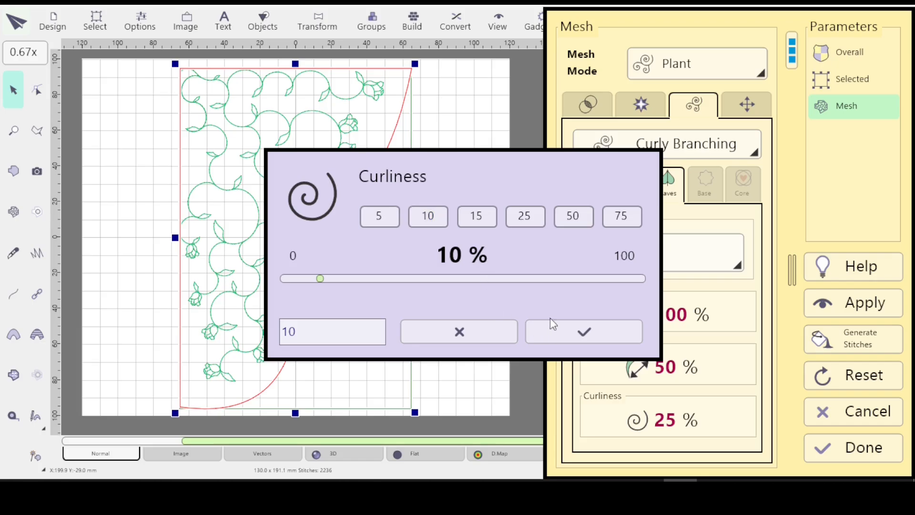
{"action": "left_click", "coordinate": [578, 331]}
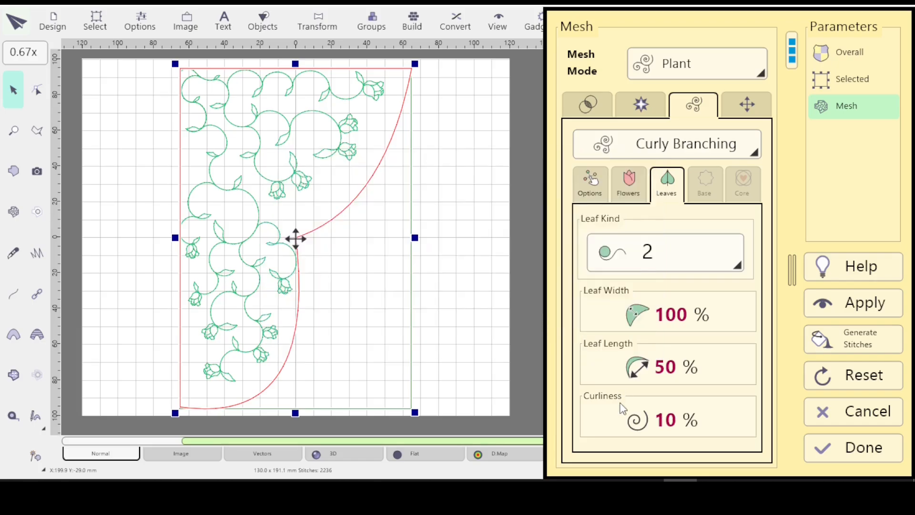
{"action": "left_click", "coordinate": [853, 304]}
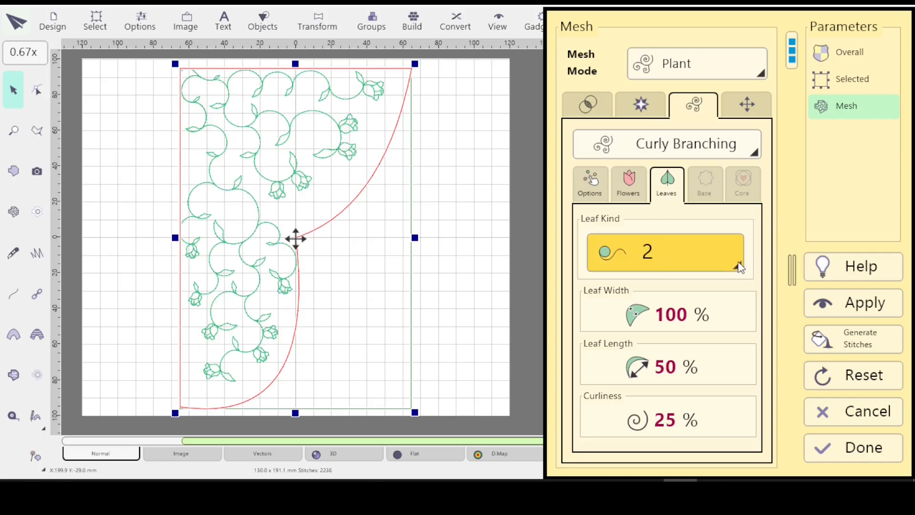
Set the green mesh's leaf kind to 3 and apply it to the design.
{"action": "left_click", "coordinate": [739, 265]}
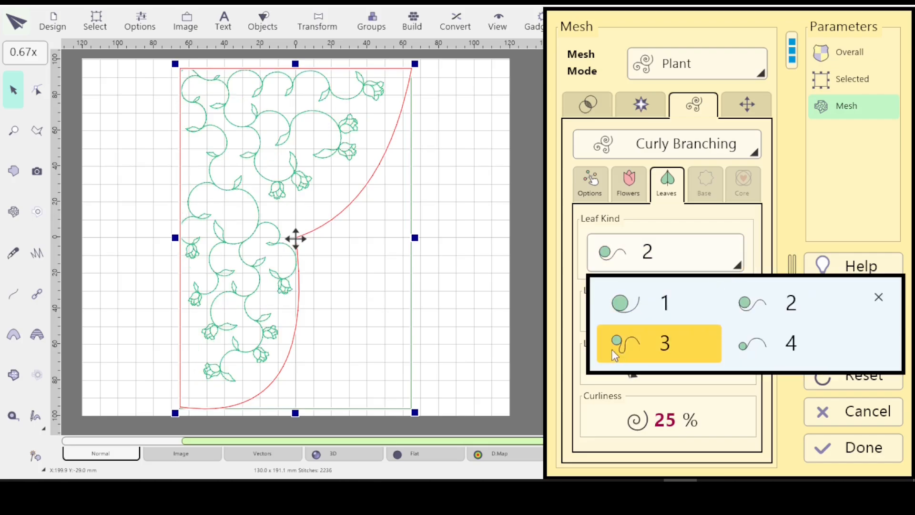
{"action": "left_click", "coordinate": [626, 346]}
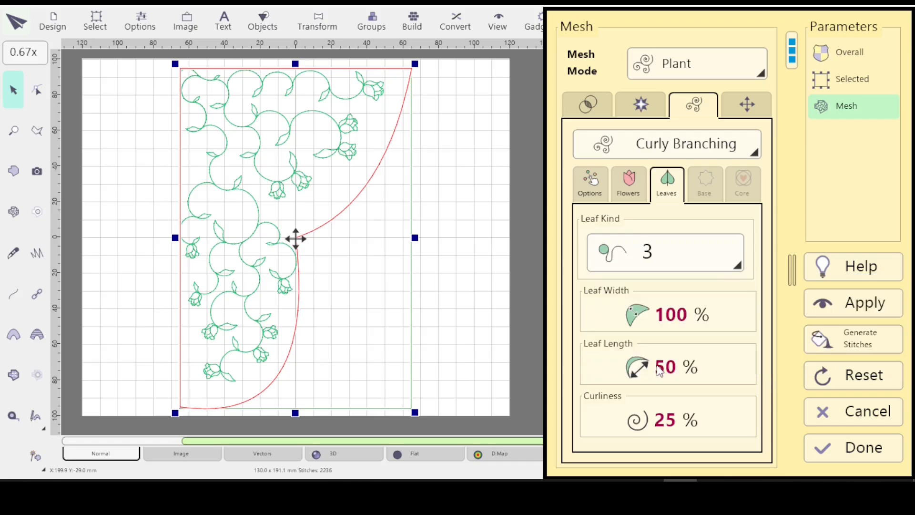
{"action": "left_click", "coordinate": [853, 305]}
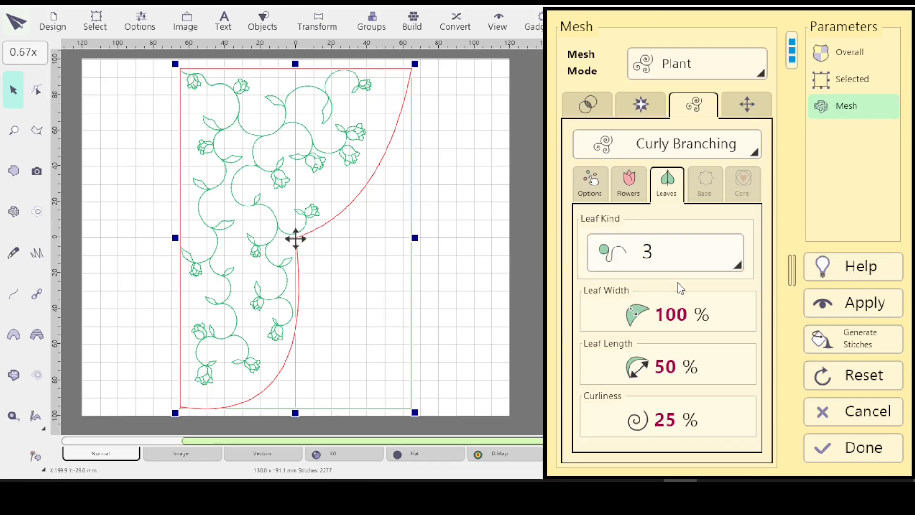
Review the green mesh's leaf kind choices, flower settings and leaf settings, and accept its current parameters.
{"action": "left_click", "coordinate": [682, 266]}
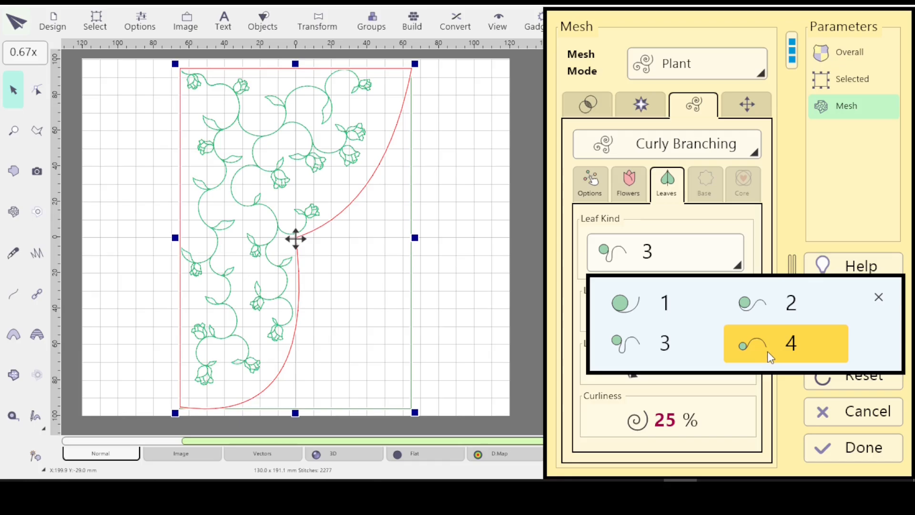
{"action": "left_click", "coordinate": [633, 184]}
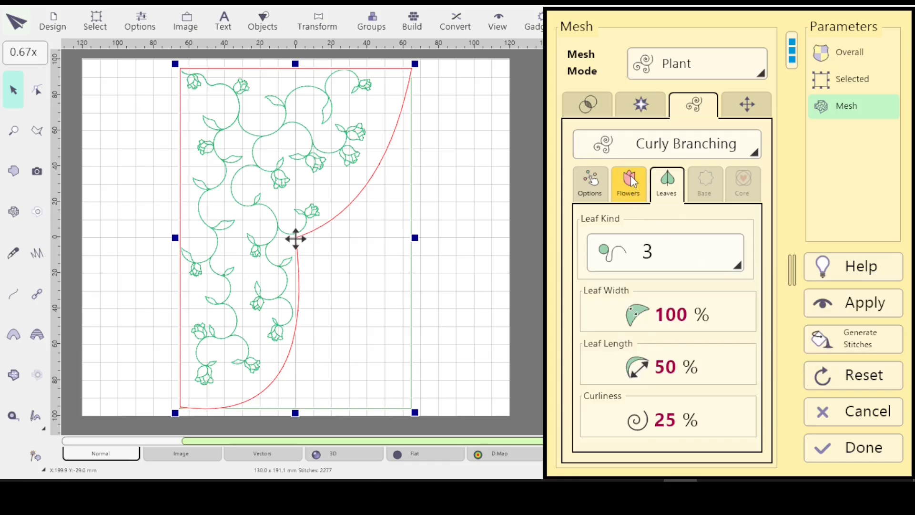
{"action": "left_click", "coordinate": [632, 184]}
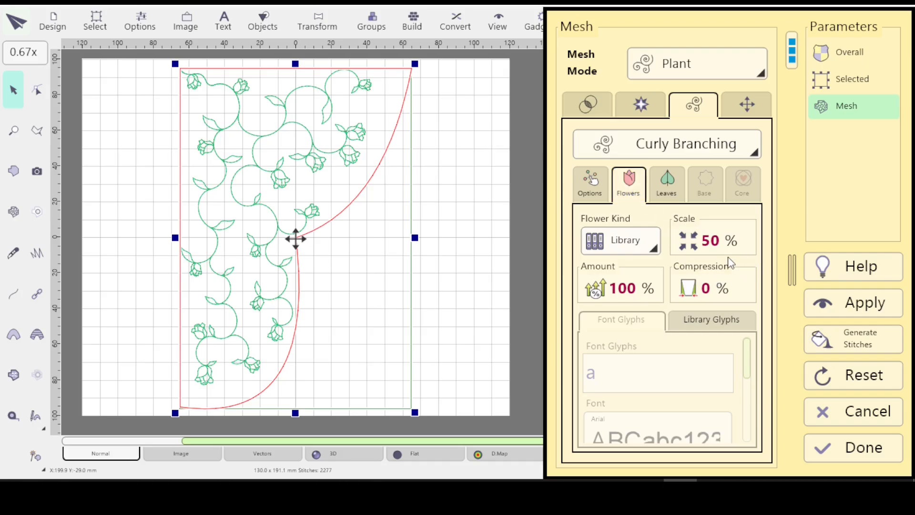
{"action": "left_click", "coordinate": [667, 184]}
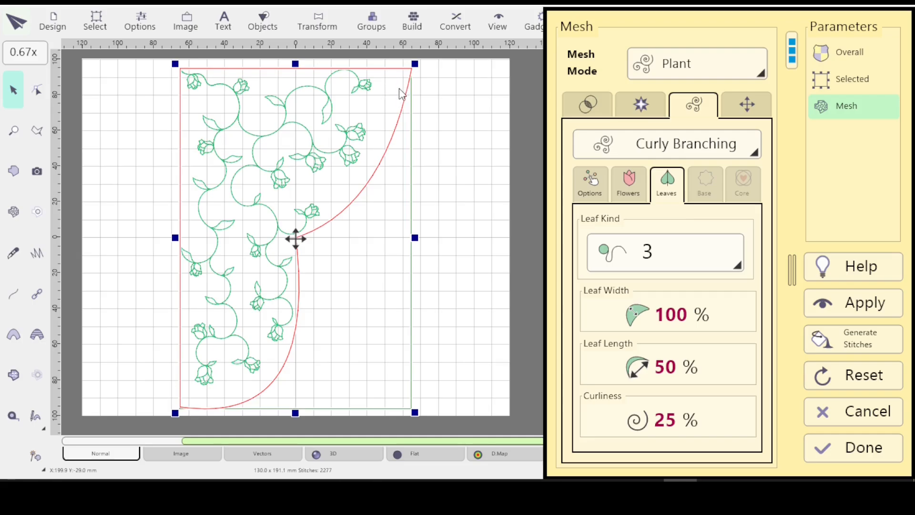
{"action": "left_click", "coordinate": [852, 456]}
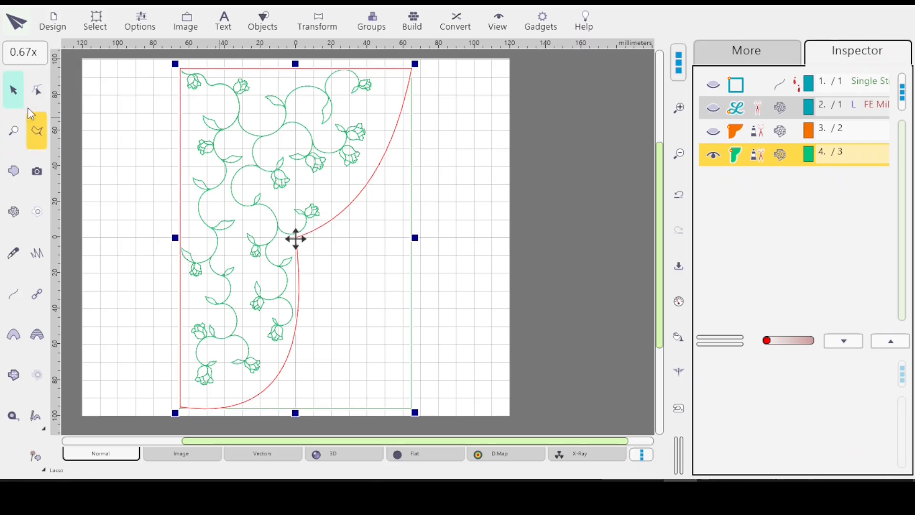
Reshape the green mesh's outline by pulling its upper right corner outward to about 142 mm overall width and adjusting the node on the curve below.
{"action": "double_click", "coordinate": [377, 85]}
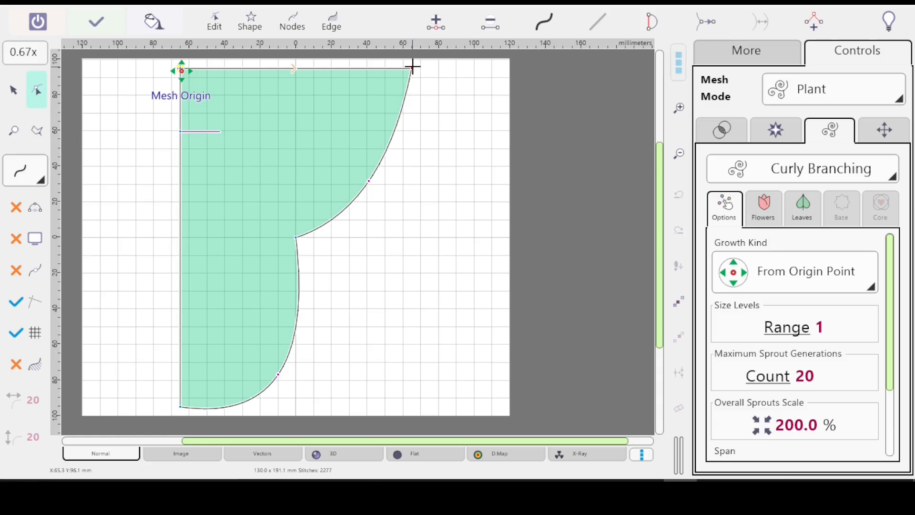
{"action": "left_click_drag", "start_coordinate": [412, 70], "coordinate": [431, 67]}
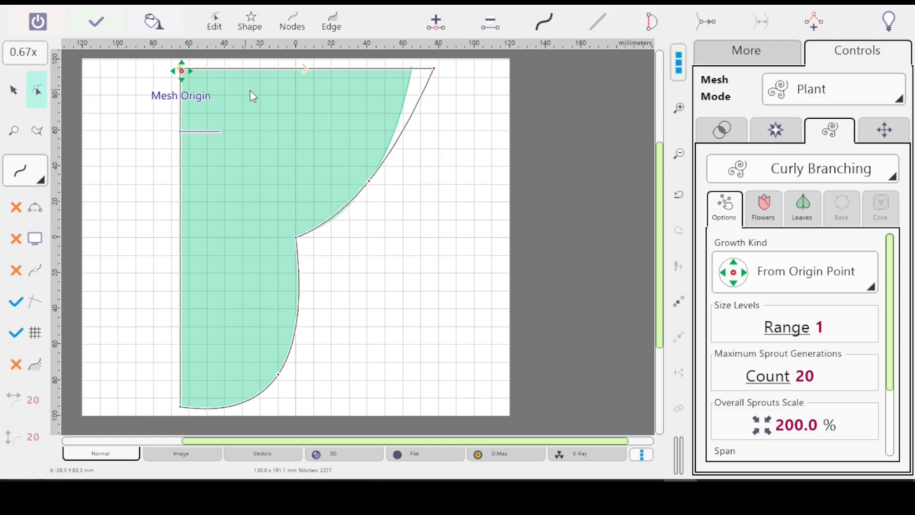
{"action": "left_click", "coordinate": [372, 187]}
{"action": "left_click_drag", "start_coordinate": [373, 189], "coordinate": [371, 185]}
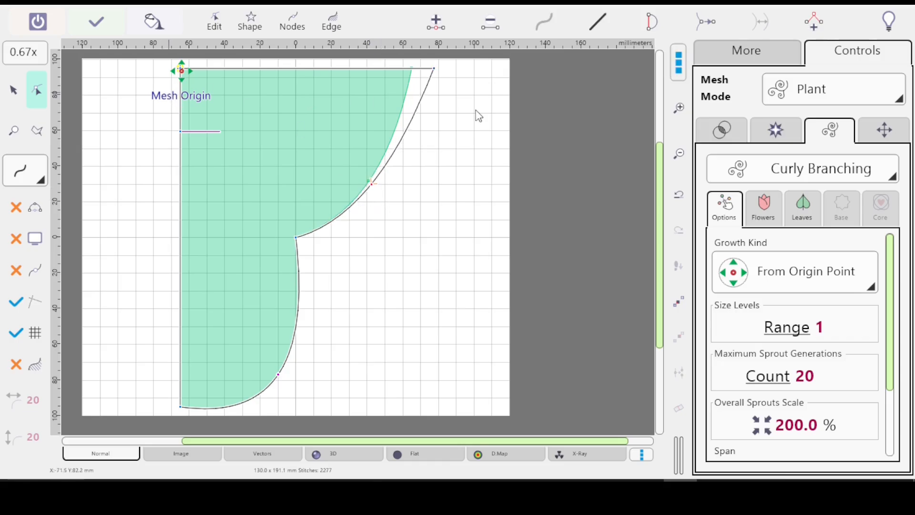
{"action": "key", "text": "Return"}
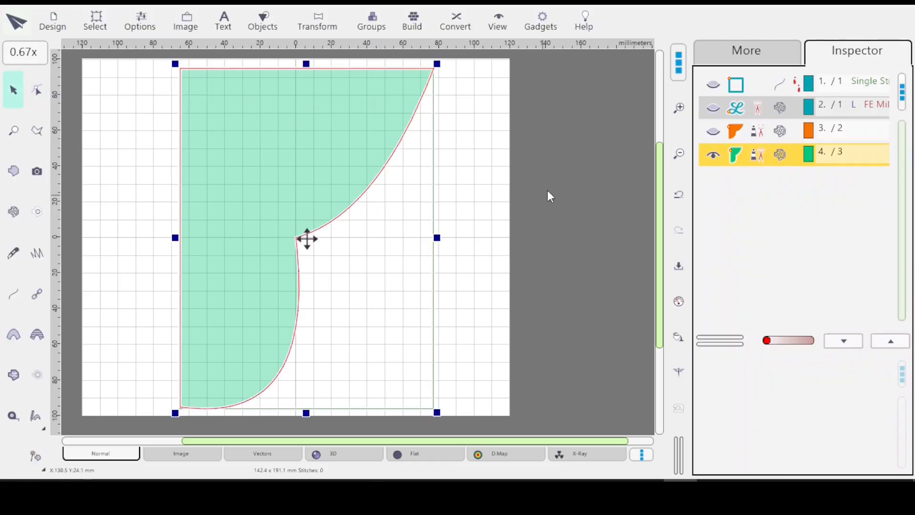
Regenerate the widened green mesh from its parameters, keeping leaf kind 3.
{"action": "left_click", "coordinate": [679, 300]}
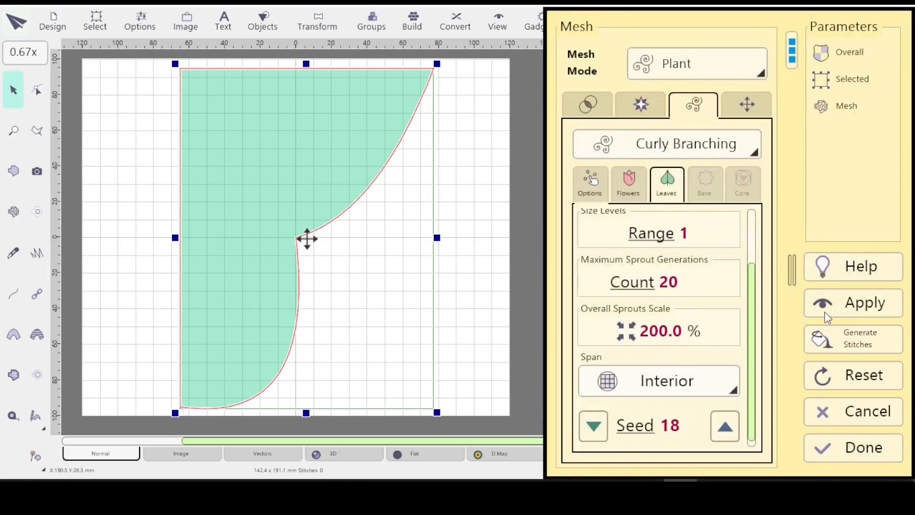
{"action": "left_click", "coordinate": [663, 183]}
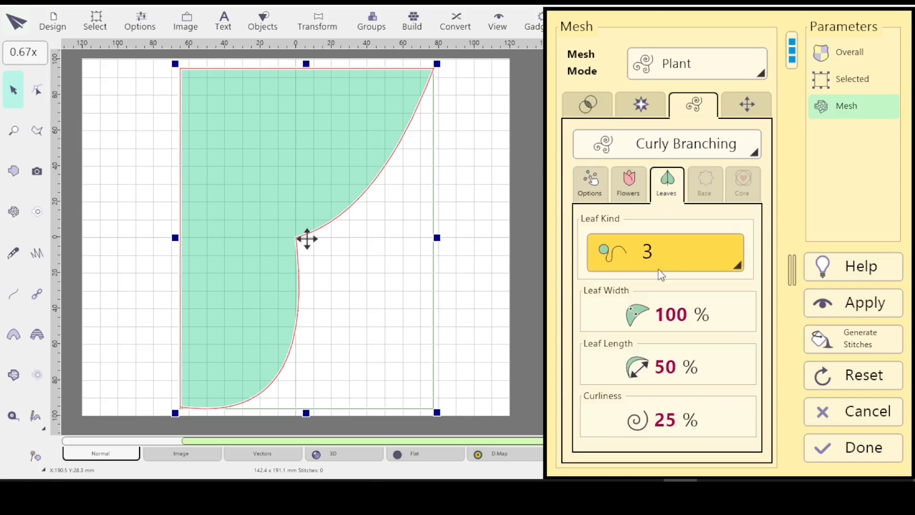
{"action": "left_click", "coordinate": [847, 305]}
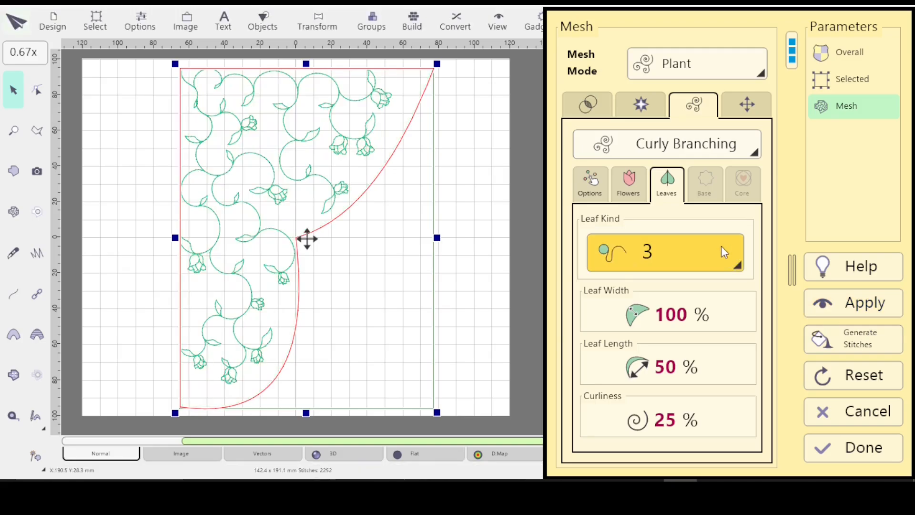
Look through the leaf kind choices and open the green mesh's curly branching options.
{"action": "left_click", "coordinate": [737, 262]}
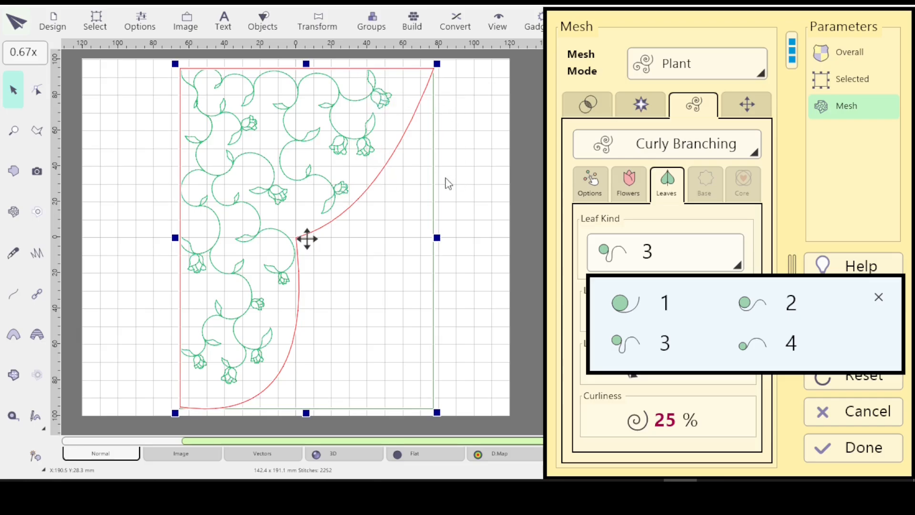
{"action": "left_click", "coordinate": [596, 195]}
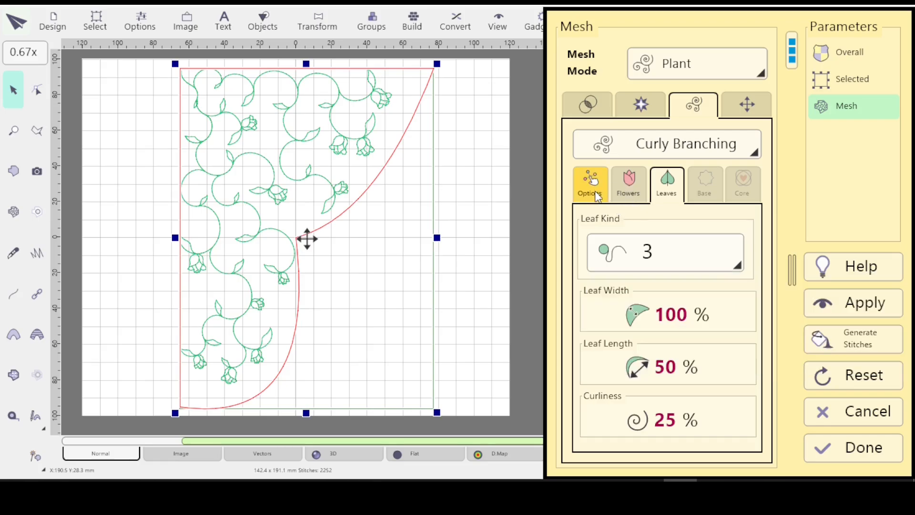
{"action": "left_click", "coordinate": [591, 182]}
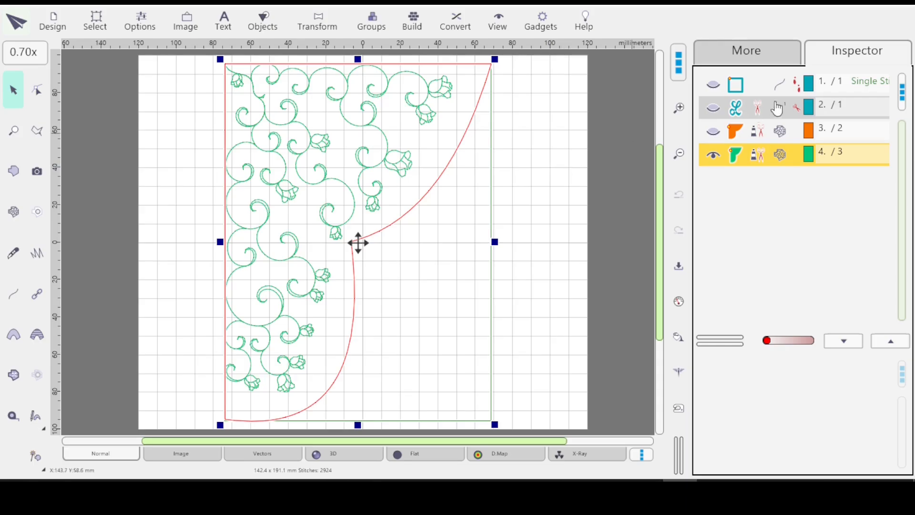
Open the green mesh's outline for node editing and finish the object.
{"action": "left_click", "coordinate": [757, 159]}
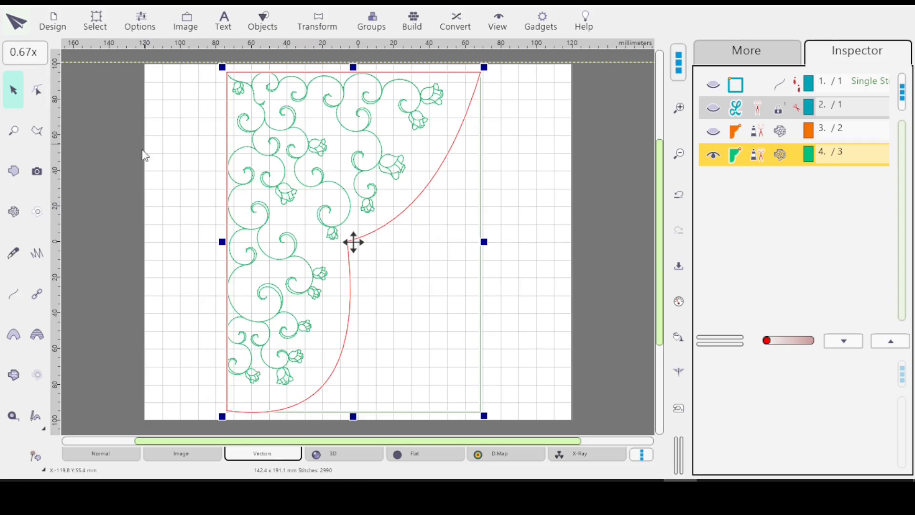
{"action": "left_click", "coordinate": [37, 90]}
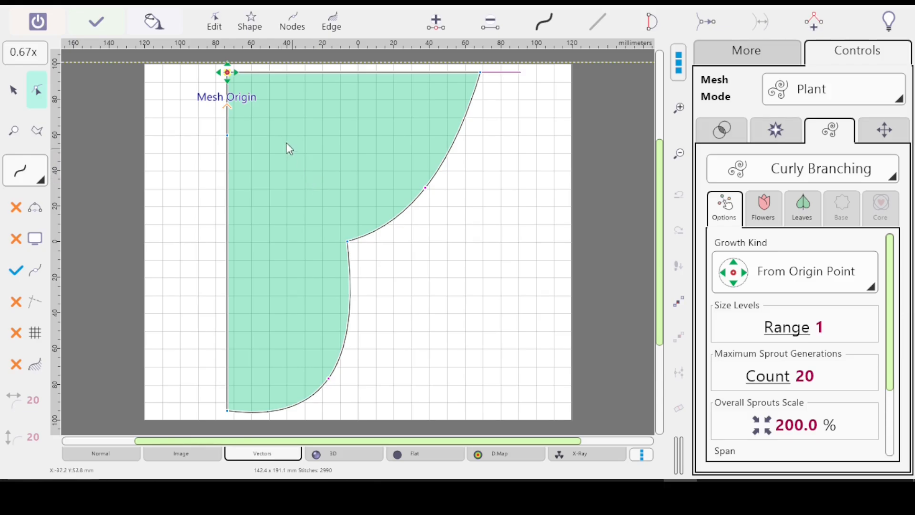
{"action": "left_click", "coordinate": [96, 24]}
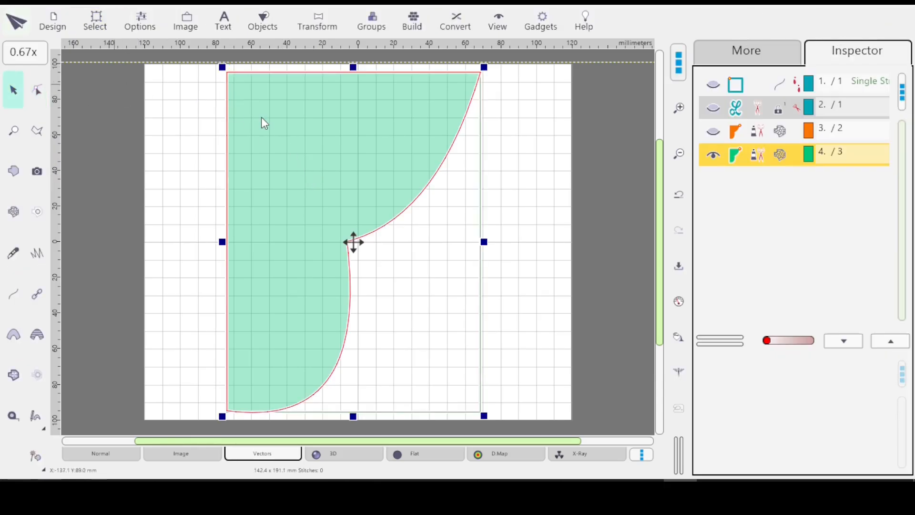
{"action": "left_click", "coordinate": [759, 136]}
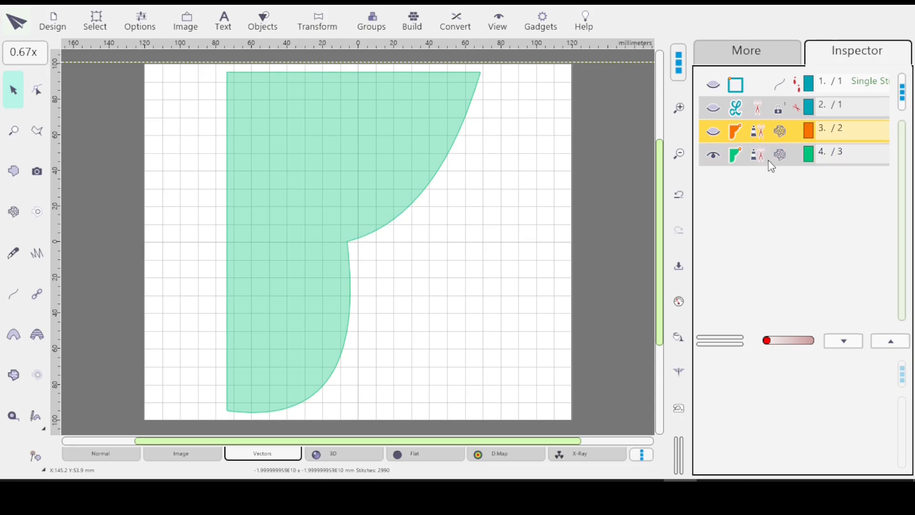
{"action": "left_click", "coordinate": [759, 154]}
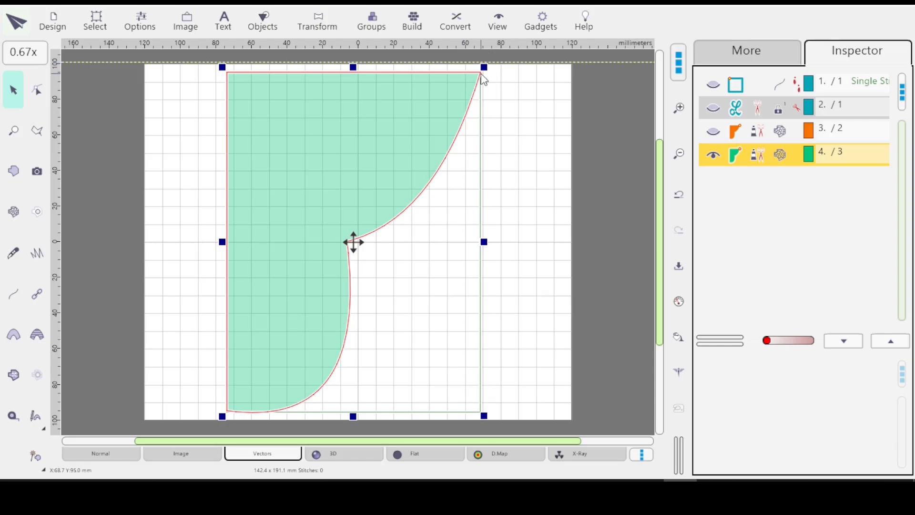
{"action": "left_click", "coordinate": [774, 91]}
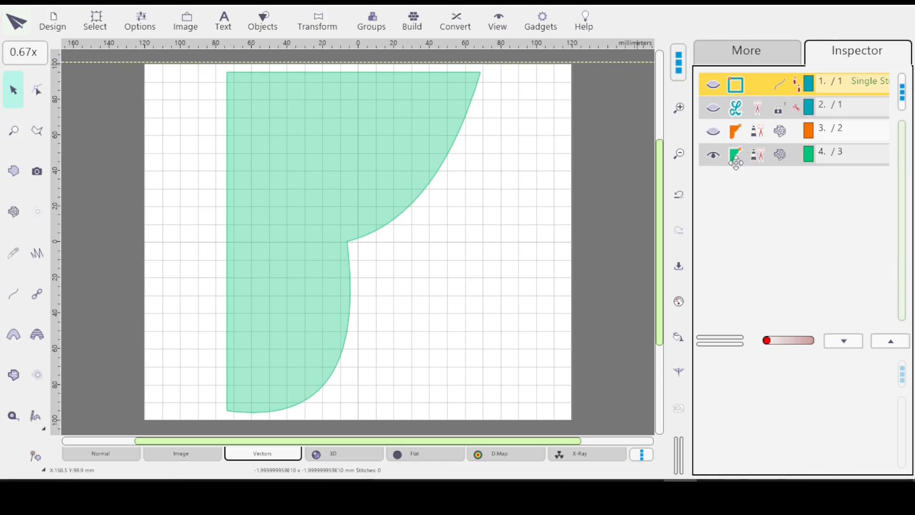
Open the green mesh for node editing and examine the corner holding its mesh origin up close.
{"action": "left_click", "coordinate": [759, 153]}
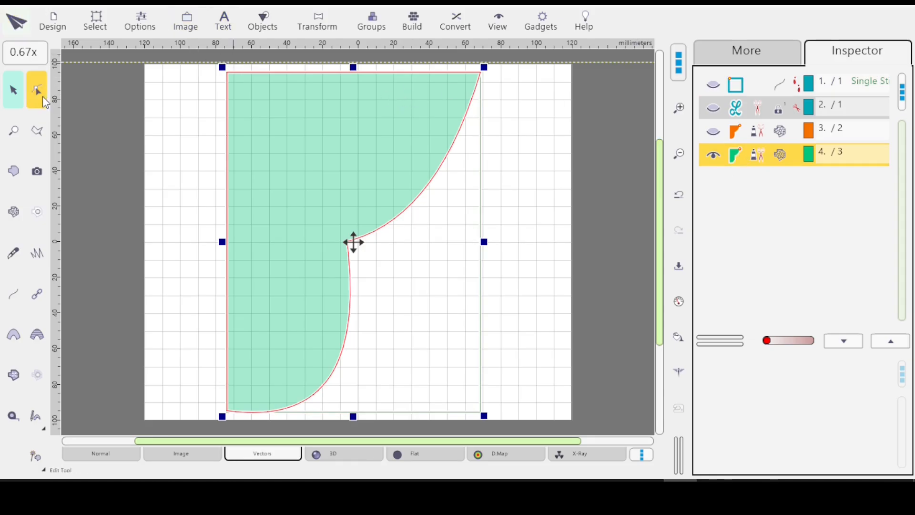
{"action": "left_click", "coordinate": [49, 85]}
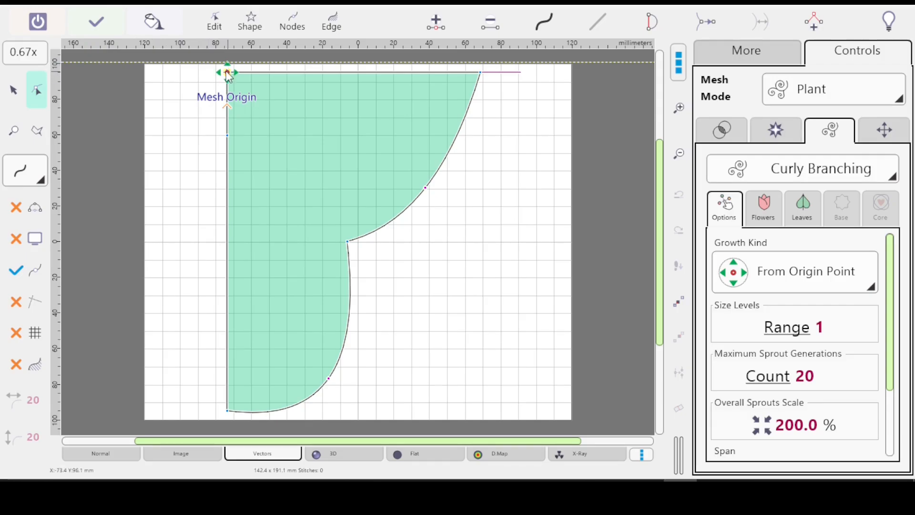
{"action": "left_click", "coordinate": [14, 137]}
{"action": "mouse_move", "coordinate": [208, 55]}
{"action": "left_mouse_down"}
{"action": "mouse_move", "coordinate": [251, 90]}
{"action": "mouse_move", "coordinate": [246, 108]}
{"action": "left_mouse_up"}
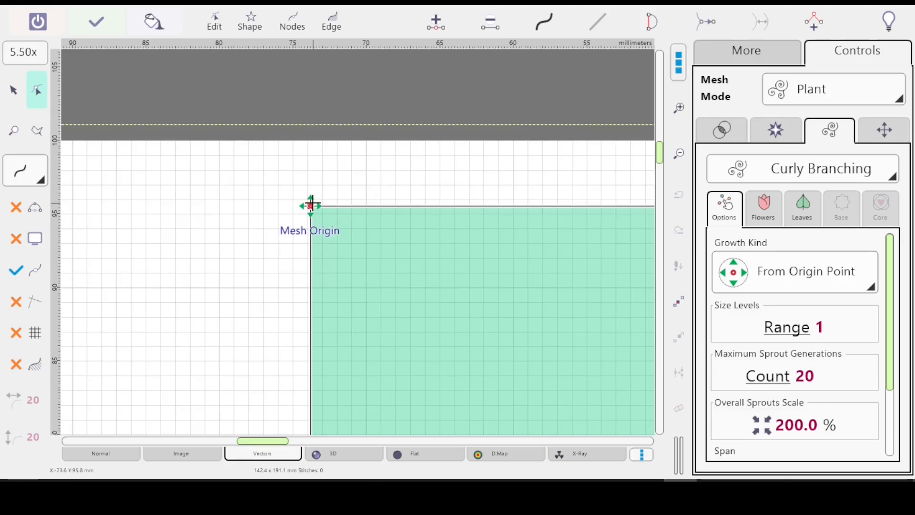
{"action": "left_click", "coordinate": [24, 52]}
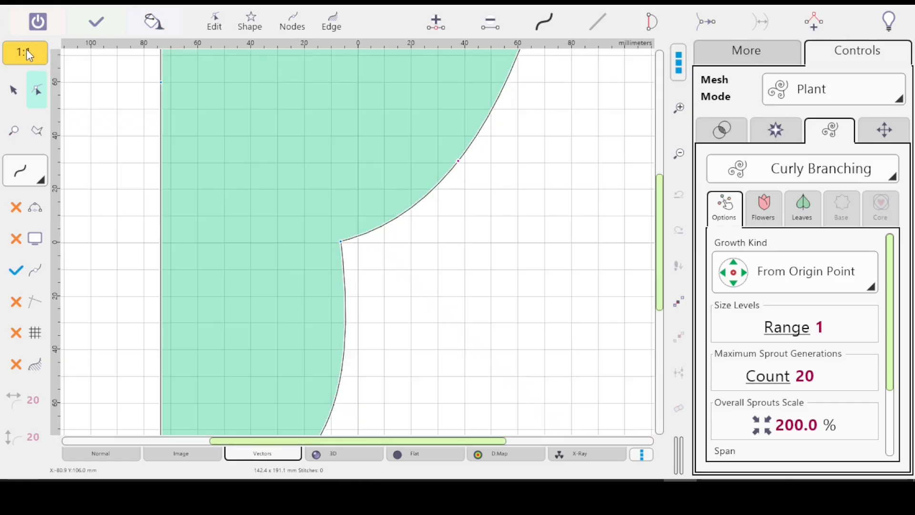
{"action": "scroll", "coordinate": [325, 178], "scroll_direction": "down", "scroll_amount": 3}
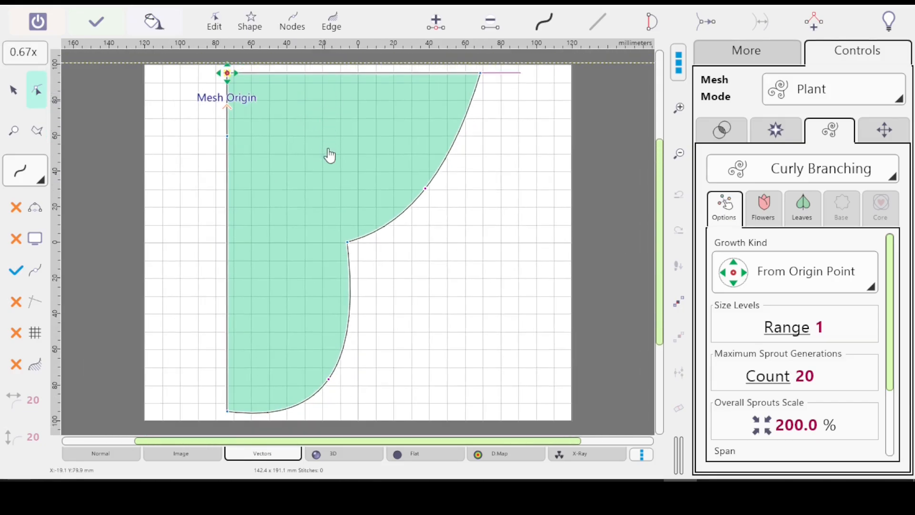
{"action": "scroll", "coordinate": [329, 151], "scroll_direction": "up", "scroll_amount": 3}
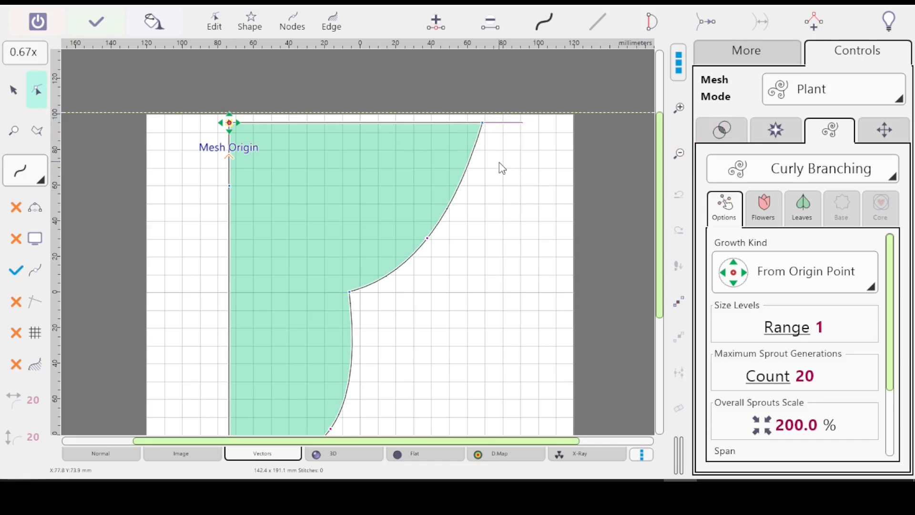
Place the start point and the fill end point at the green mesh's upper right corner node and finish the object.
{"action": "right_click", "coordinate": [482, 123]}
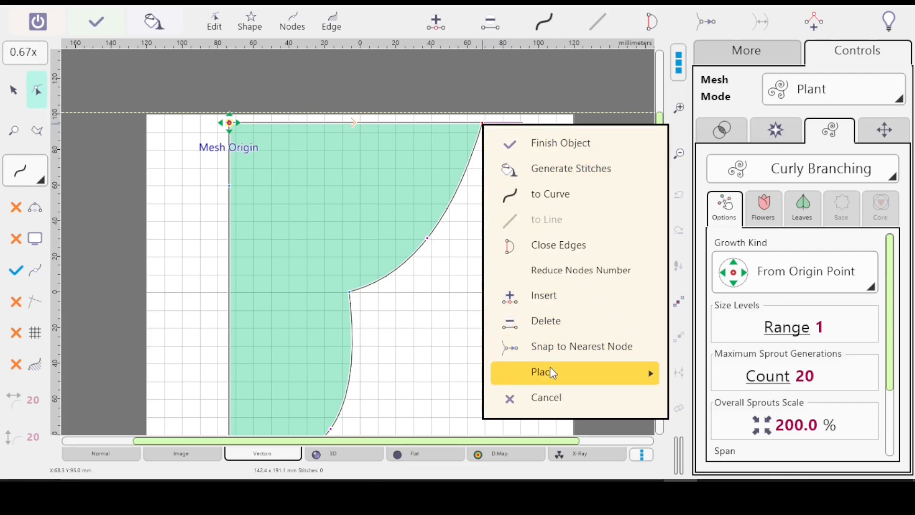
{"action": "mouse_move", "coordinate": [550, 368]}
{"action": "left_click", "coordinate": [721, 411]}
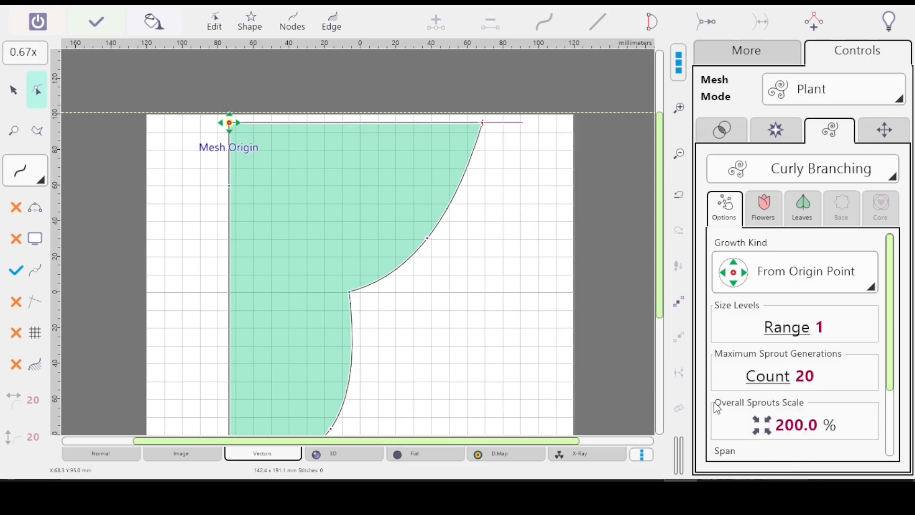
{"action": "right_click", "coordinate": [483, 123]}
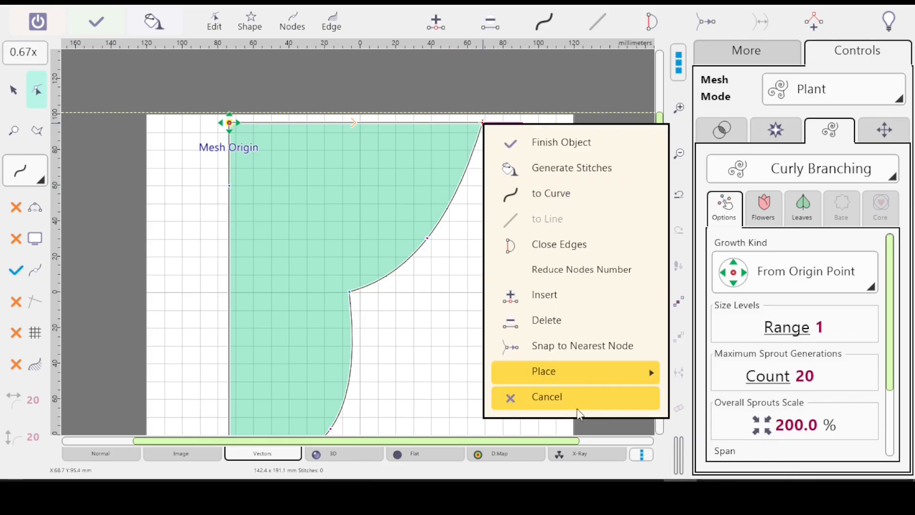
{"action": "mouse_move", "coordinate": [559, 370]}
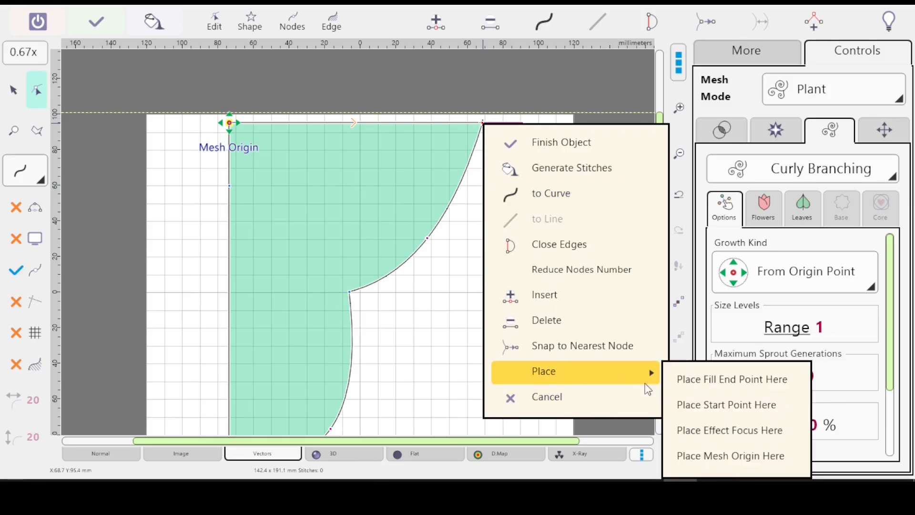
{"action": "left_click", "coordinate": [723, 379]}
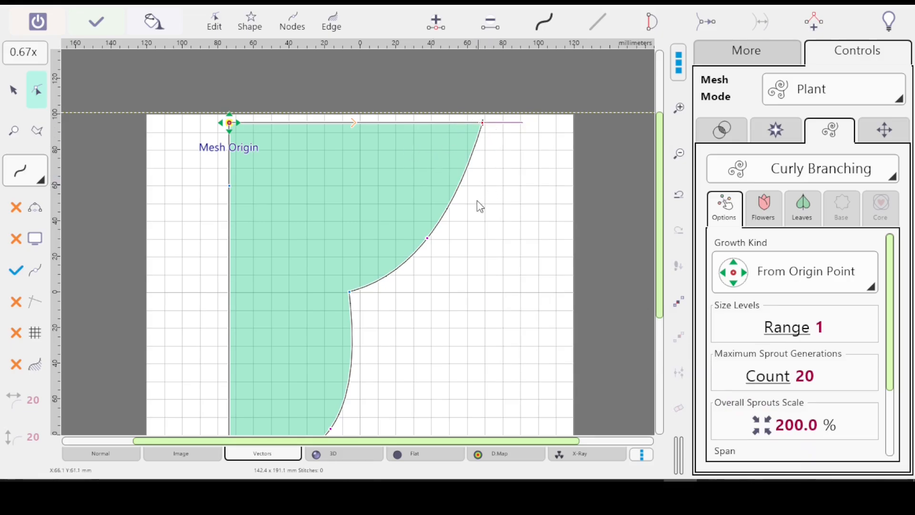
{"action": "key", "text": "Return"}
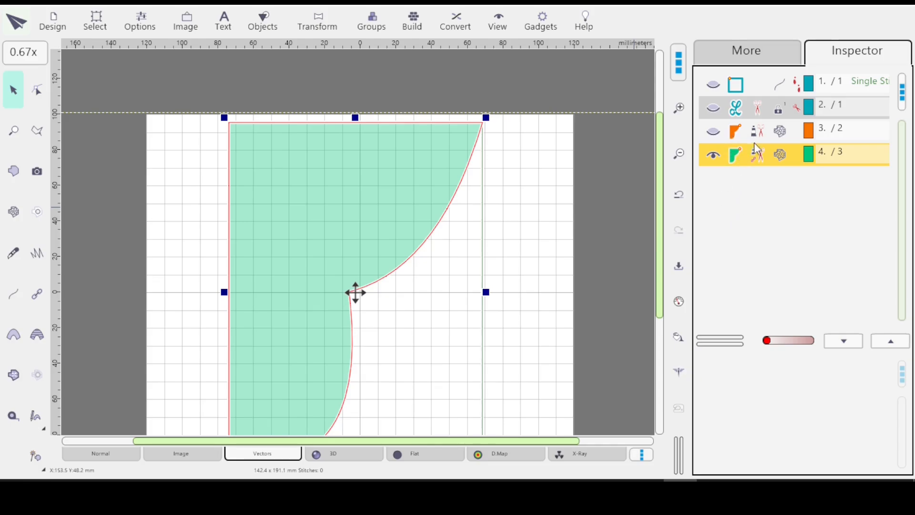
Delete the hidden orange mesh from the design.
{"action": "left_click", "coordinate": [767, 134]}
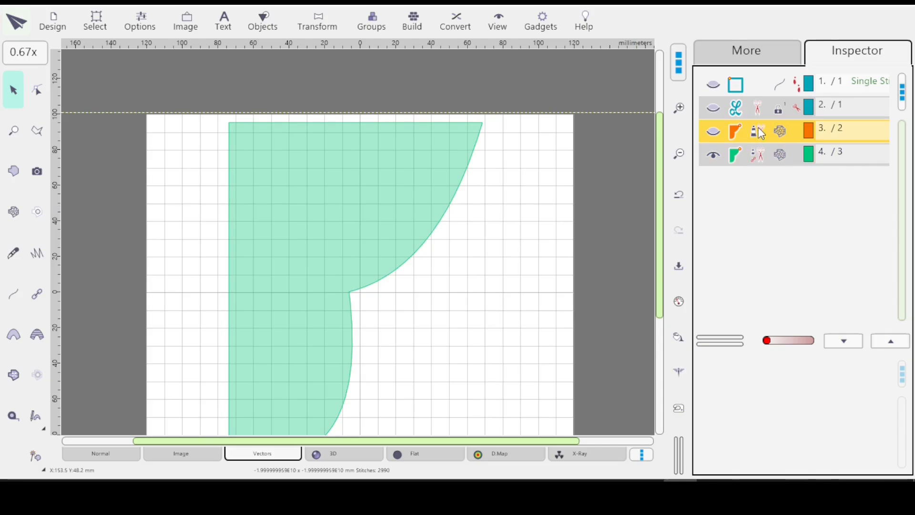
{"action": "key", "text": "Delete"}
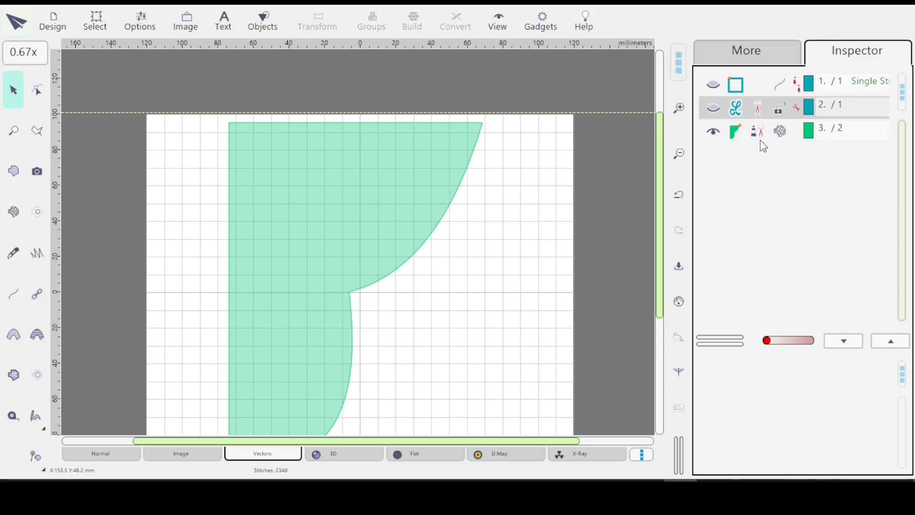
Create outlines from the green mesh, look through the new group's elements and deselect it.
{"action": "left_click", "coordinate": [764, 130]}
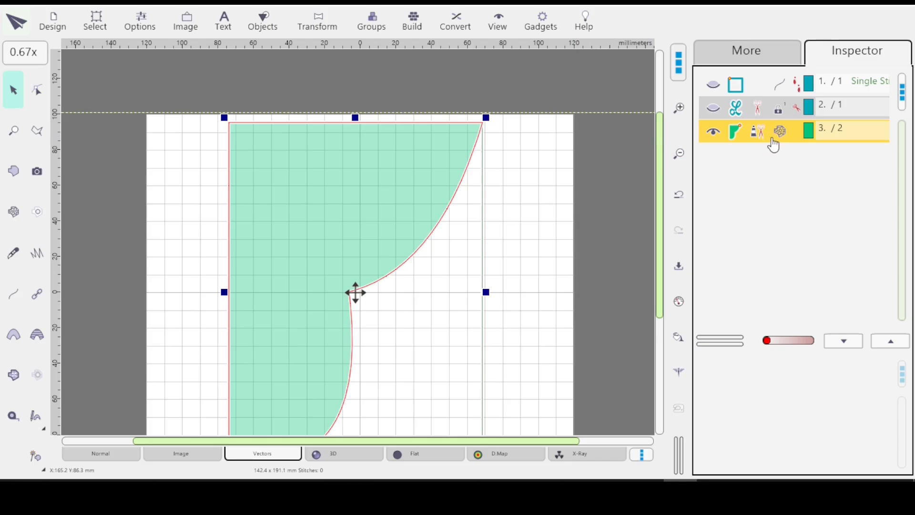
{"action": "left_click", "coordinate": [448, 25]}
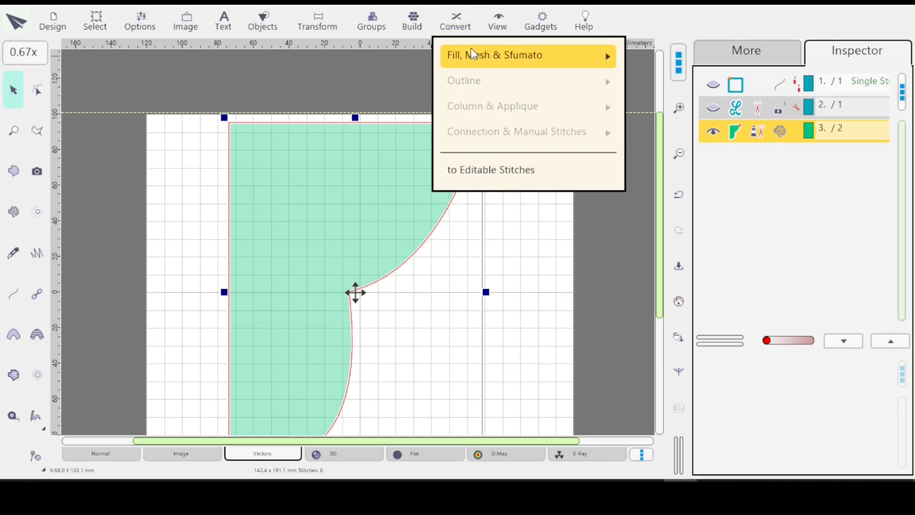
{"action": "mouse_move", "coordinate": [583, 54]}
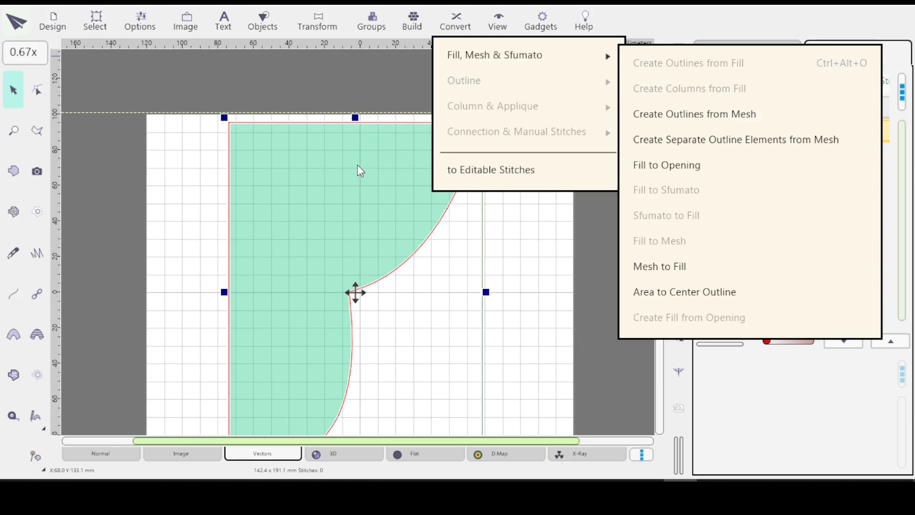
{"action": "left_click", "coordinate": [710, 121]}
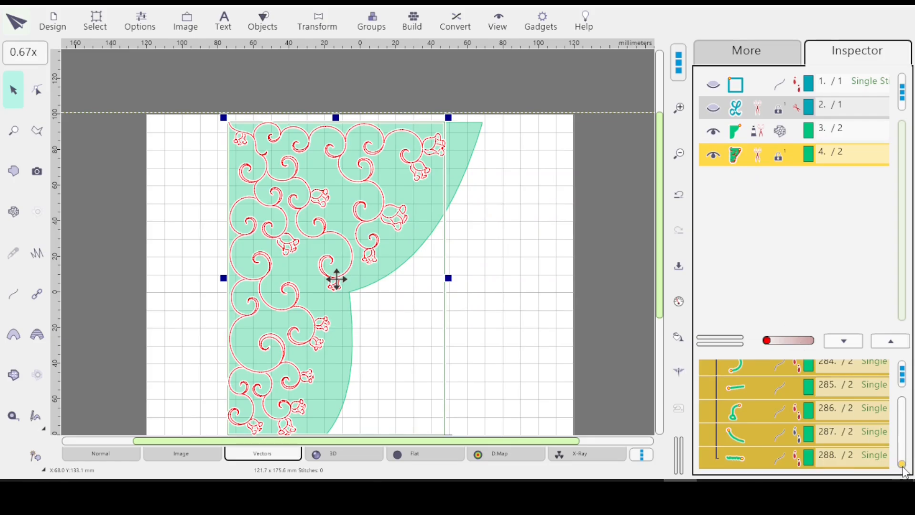
{"action": "left_click_drag", "start_coordinate": [903, 465], "coordinate": [904, 389]}
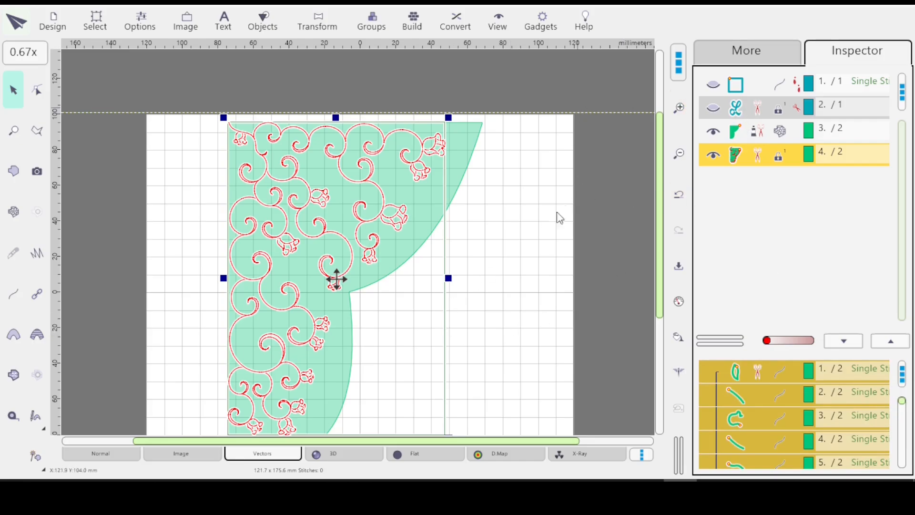
{"action": "scroll", "coordinate": [659, 190], "scroll_direction": "down", "scroll_amount": 2}
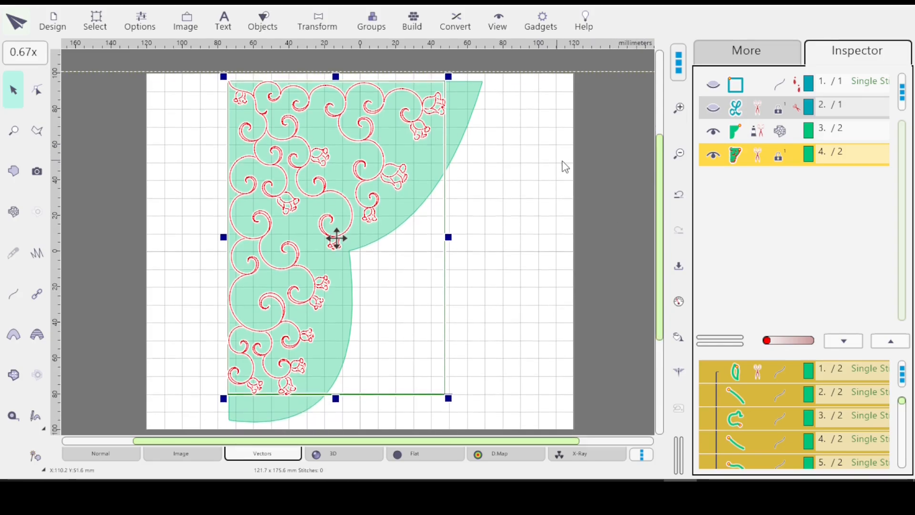
{"action": "left_click", "coordinate": [632, 193]}
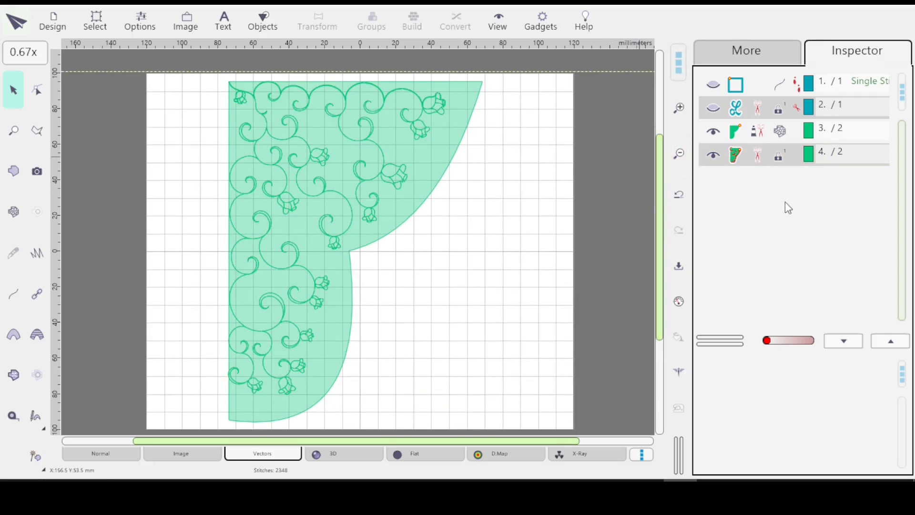
Hide the original green mesh, leaving the newly created outline group shown.
{"action": "left_click", "coordinate": [774, 169]}
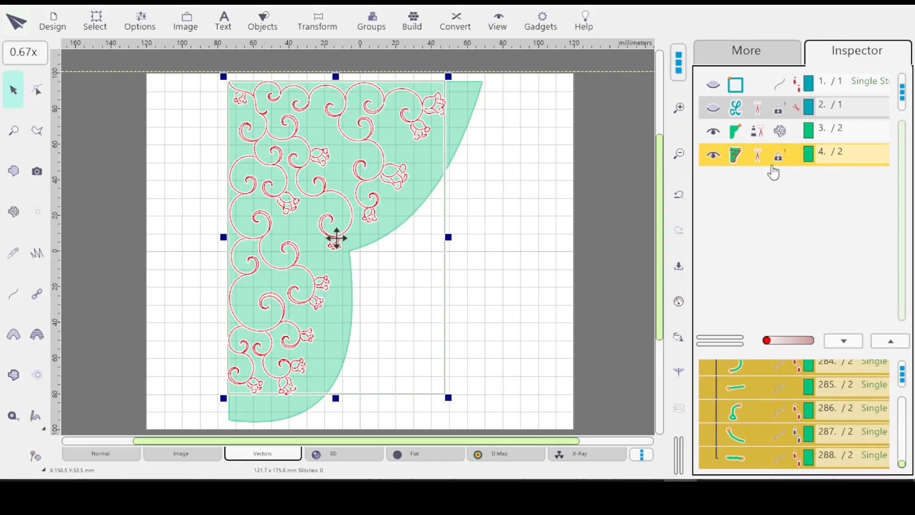
{"action": "left_click", "coordinate": [773, 136]}
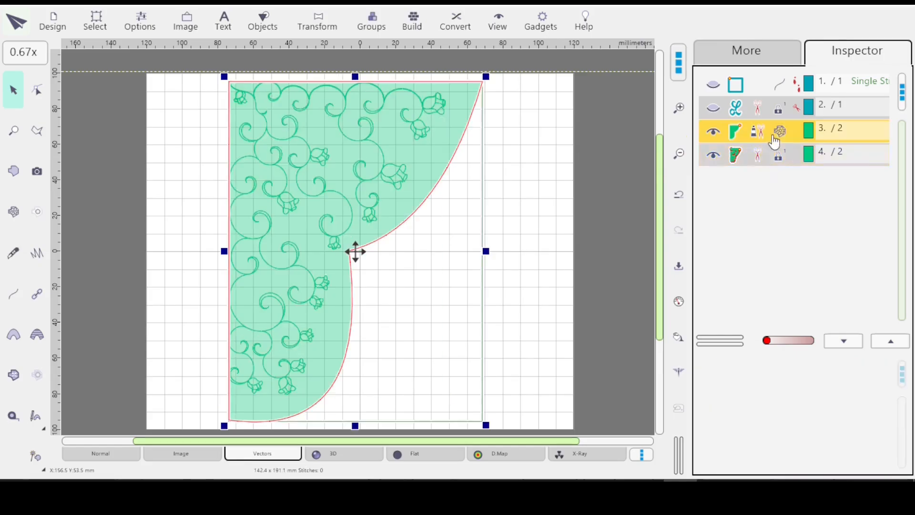
{"action": "left_click", "coordinate": [715, 138]}
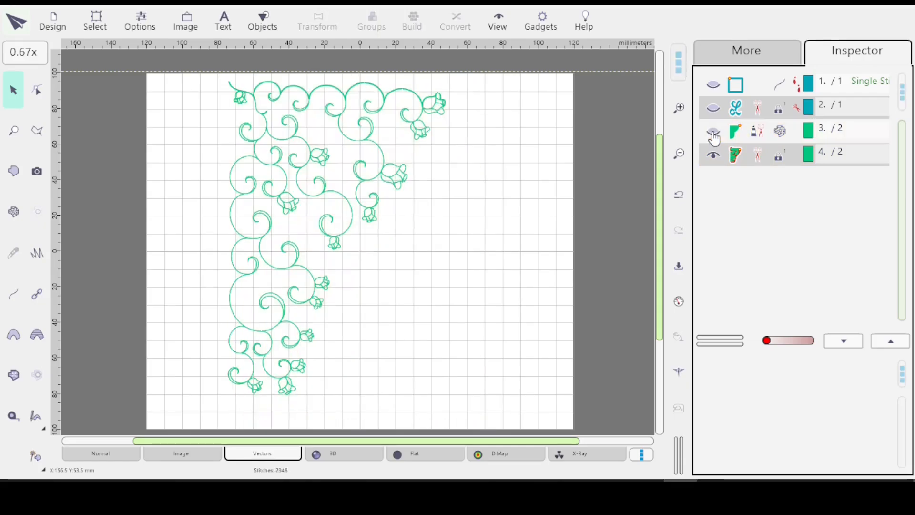
Ungroup the green outline group with Ungroup 1 and go back to its first element in the object list.
{"action": "left_click", "coordinate": [782, 162]}
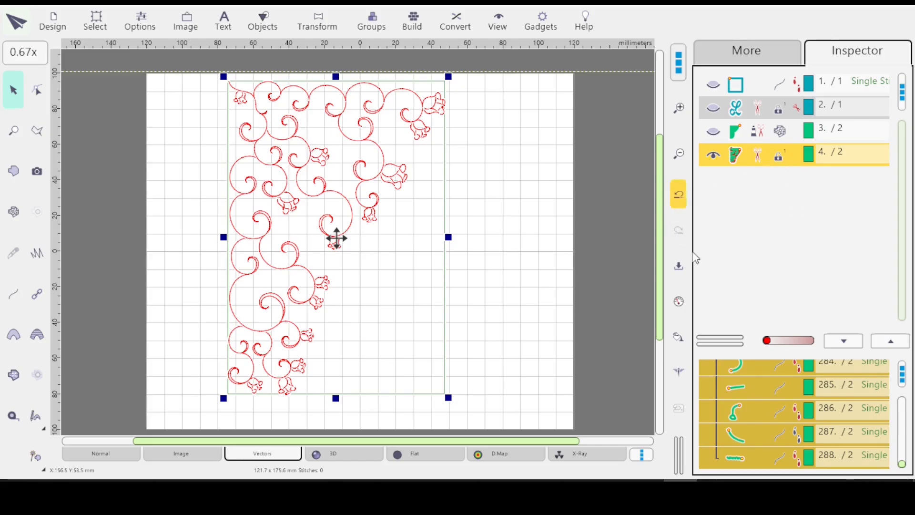
{"action": "left_click_drag", "start_coordinate": [901, 463], "coordinate": [900, 380]}
{"action": "left_click", "coordinate": [901, 380]}
{"action": "left_click", "coordinate": [756, 255]}
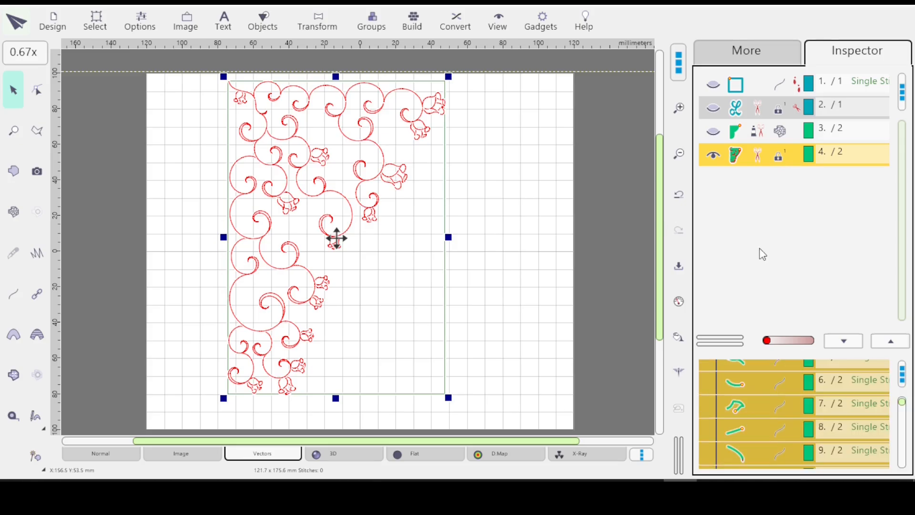
{"action": "left_click_drag", "start_coordinate": [901, 400], "coordinate": [903, 387]}
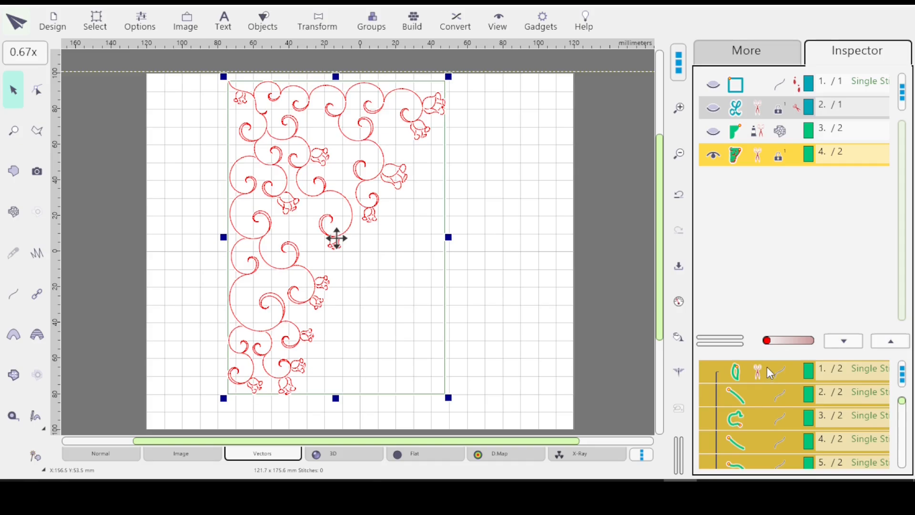
{"action": "right_click", "coordinate": [773, 164]}
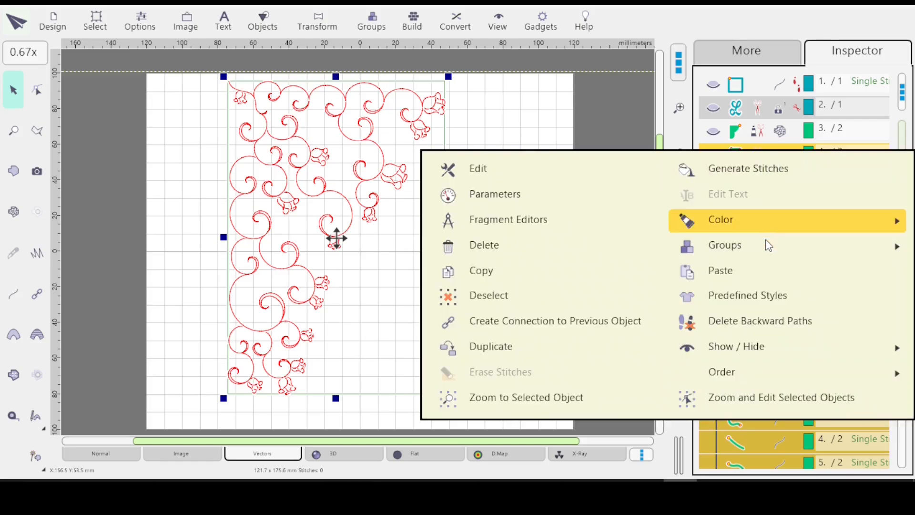
{"action": "mouse_move", "coordinate": [766, 248]}
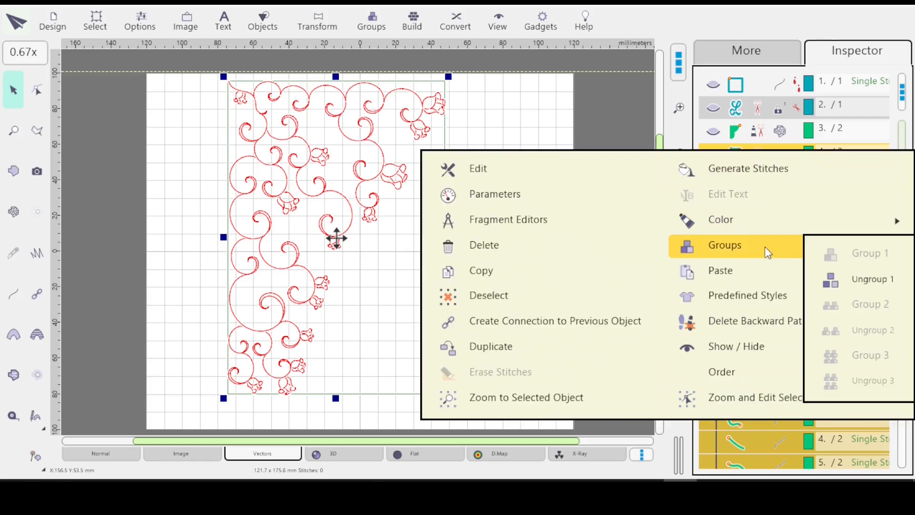
{"action": "left_click", "coordinate": [861, 279]}
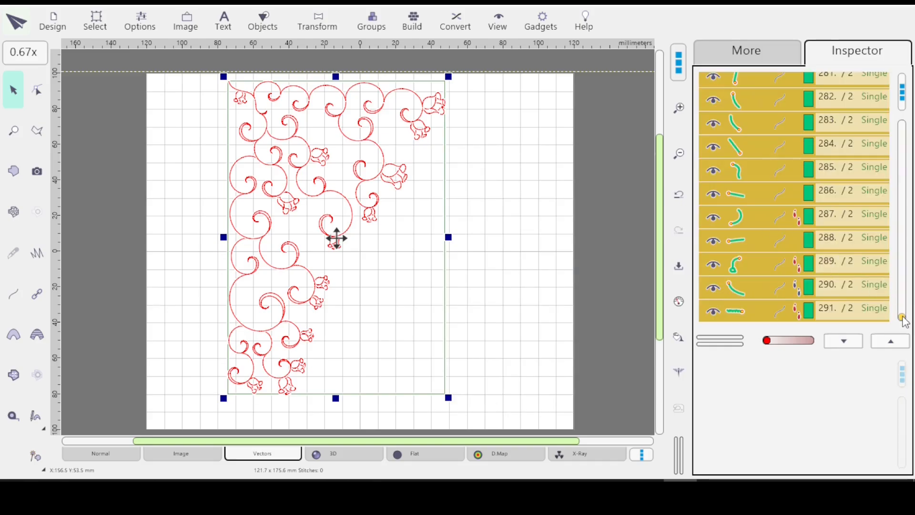
{"action": "left_click_drag", "start_coordinate": [903, 316], "coordinate": [903, 119]}
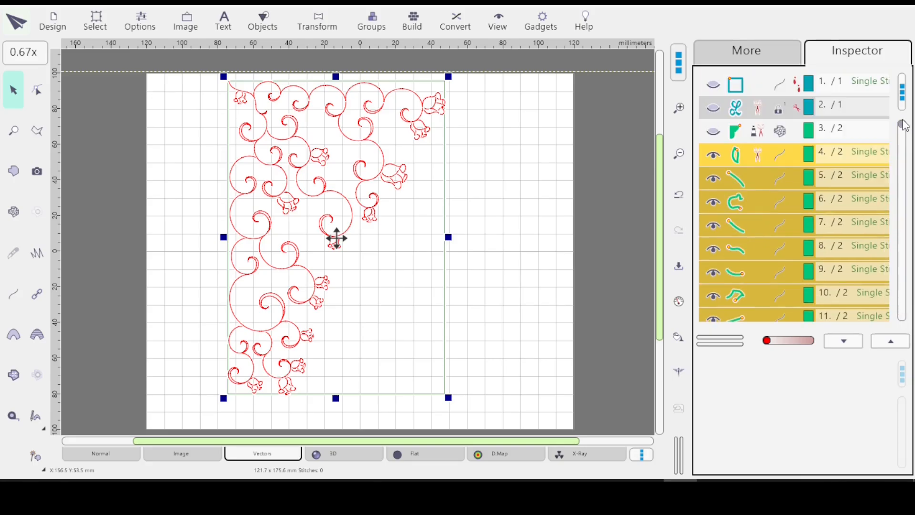
Try moving a node on the first ungrouped outline, the small flower petal, undo the move and finish the object.
{"action": "left_click", "coordinate": [781, 156]}
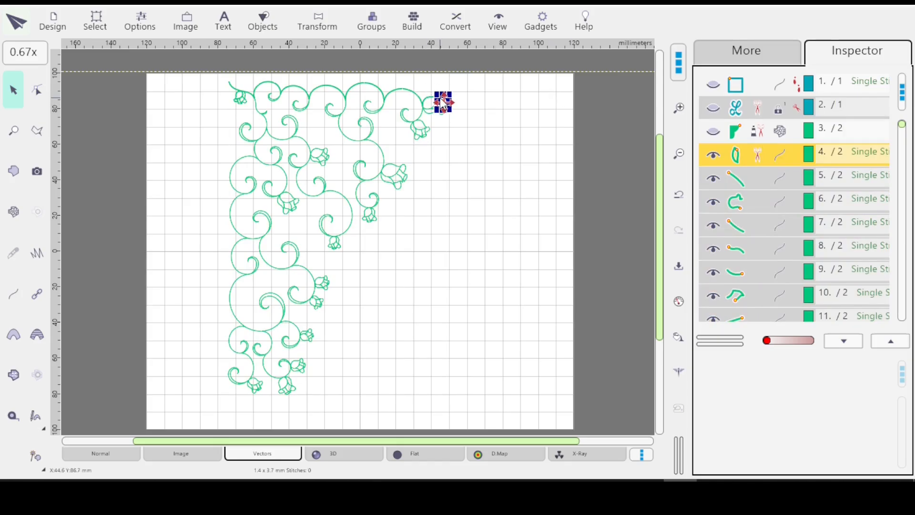
{"action": "key", "text": "z"}
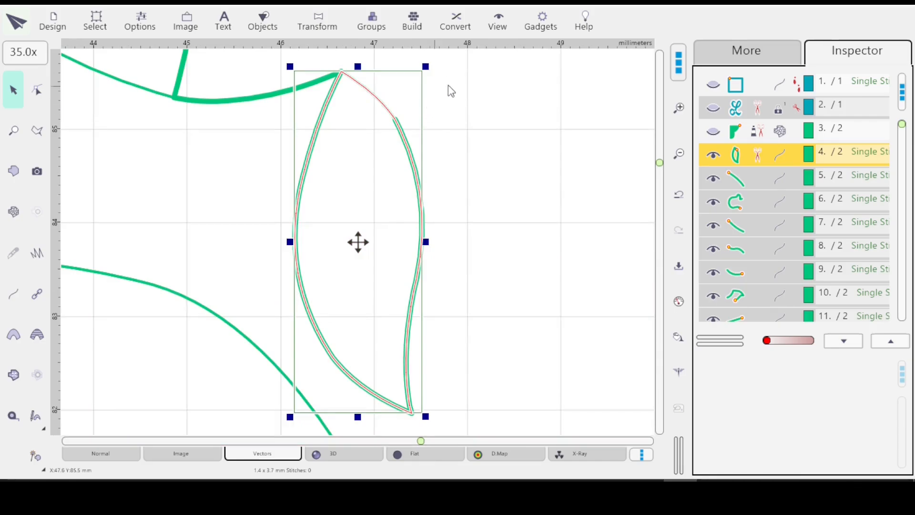
{"action": "left_click", "coordinate": [41, 94]}
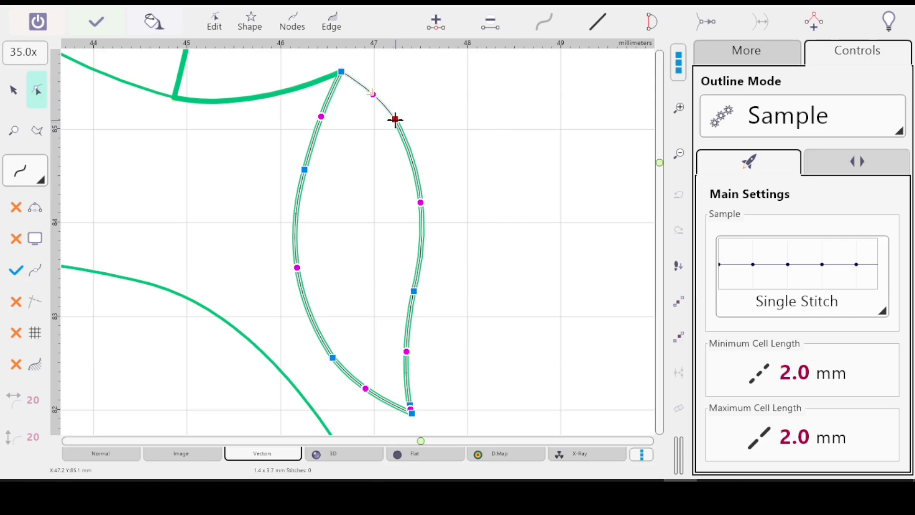
{"action": "left_click_drag", "start_coordinate": [395, 119], "coordinate": [429, 117]}
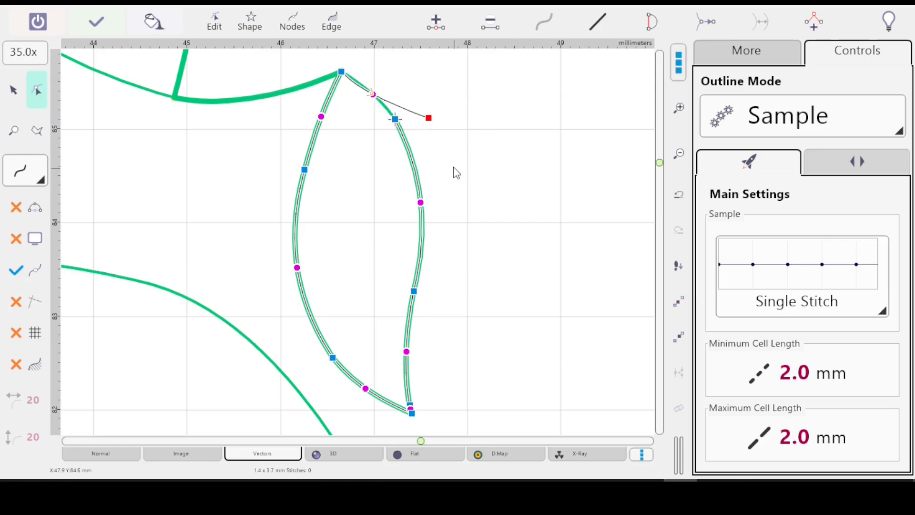
{"action": "key", "text": "ctrl+z"}
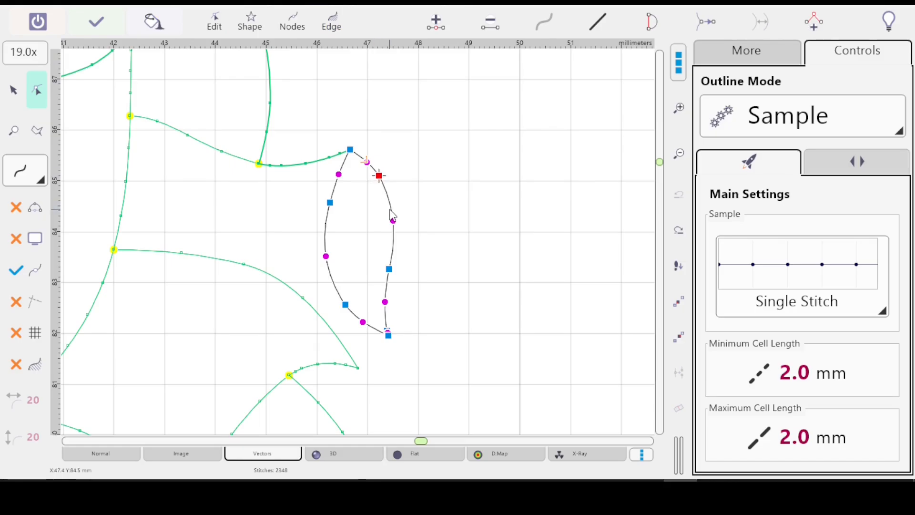
{"action": "key", "text": "Return"}
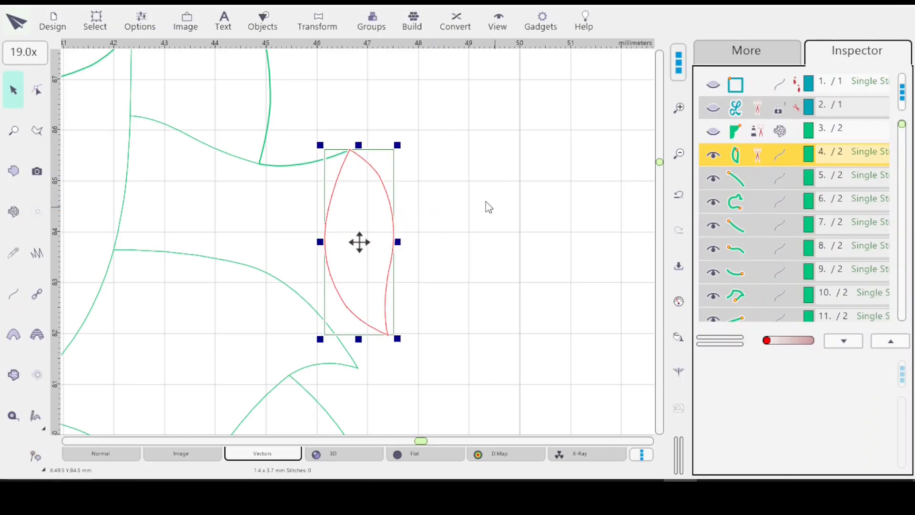
Select the last outline, object 291 along the design's upper edge, and open it for node editing at its flower end.
{"action": "left_click_drag", "start_coordinate": [905, 131], "coordinate": [912, 329]}
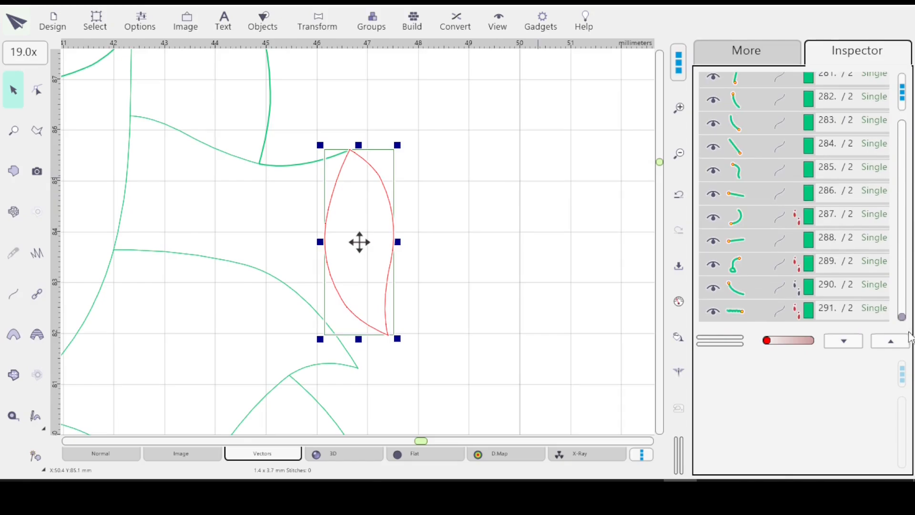
{"action": "left_click", "coordinate": [765, 314]}
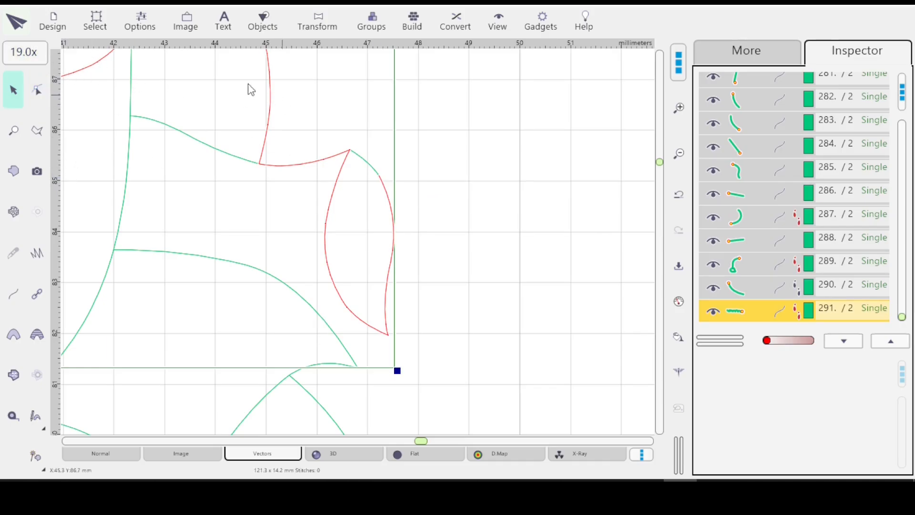
{"action": "key", "text": "0"}
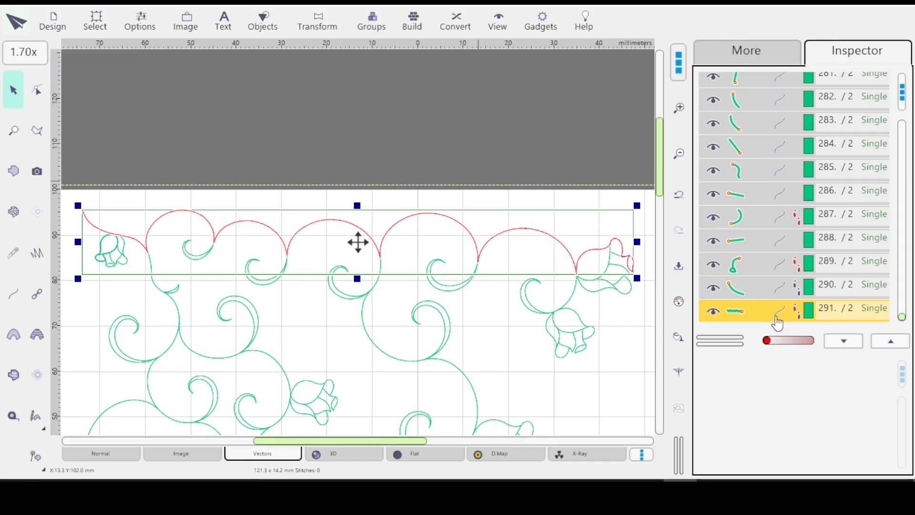
{"action": "left_click_drag", "start_coordinate": [548, 311], "coordinate": [289, 282]}
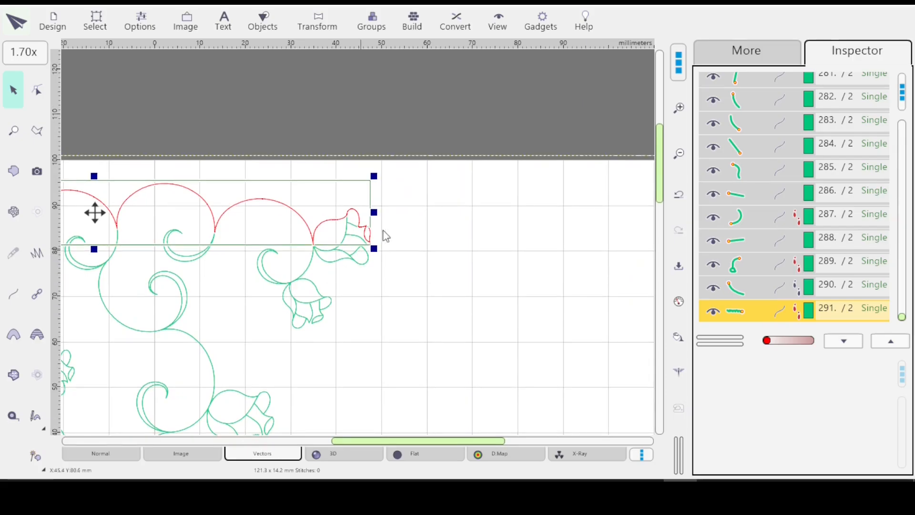
{"action": "scroll", "coordinate": [359, 220], "scroll_direction": "up", "scroll_amount": 3}
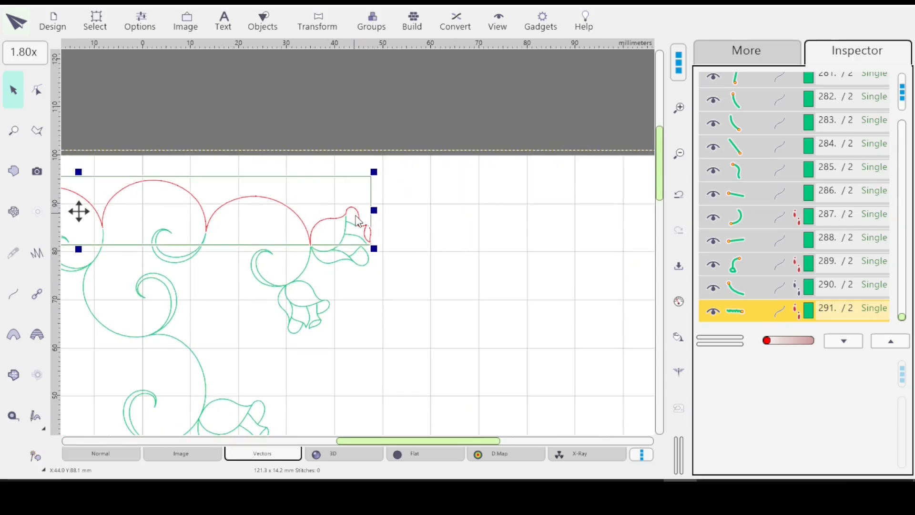
{"action": "scroll", "coordinate": [360, 219], "scroll_direction": "up", "scroll_amount": 5}
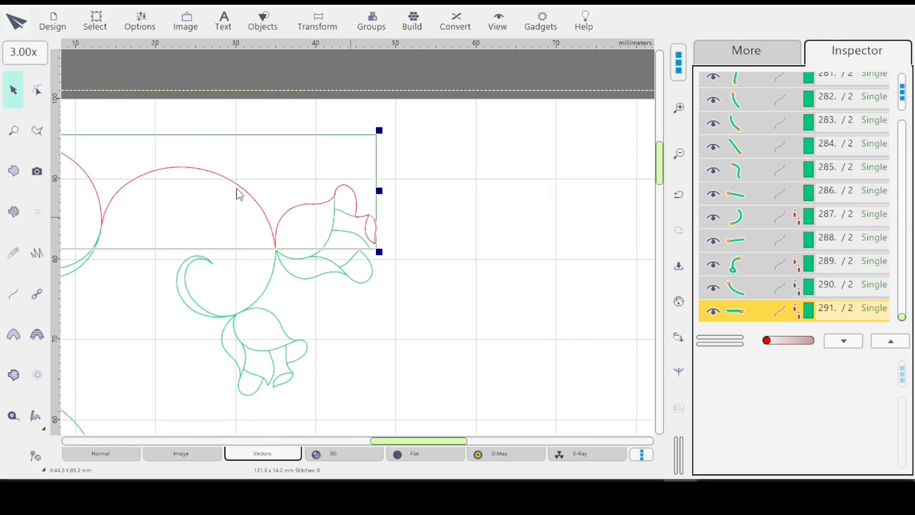
{"action": "scroll", "coordinate": [307, 220], "scroll_direction": "up", "scroll_amount": 1}
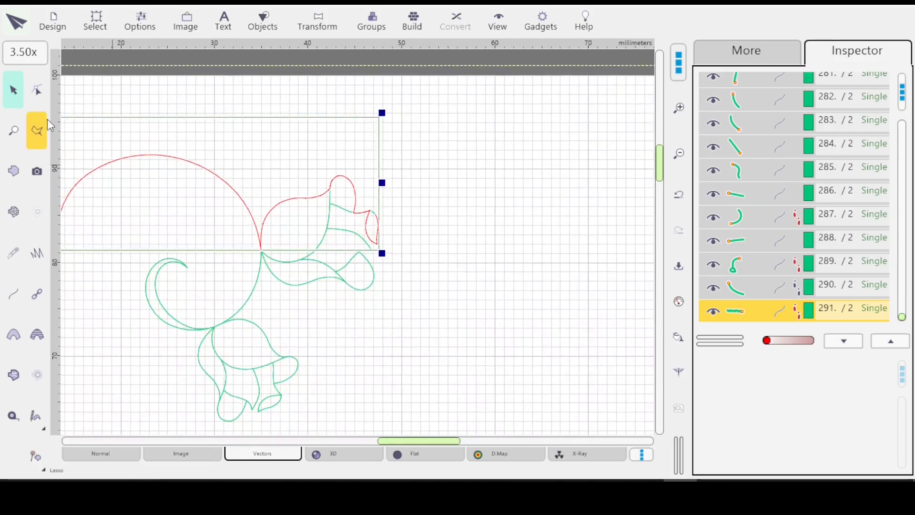
{"action": "left_click", "coordinate": [38, 90]}
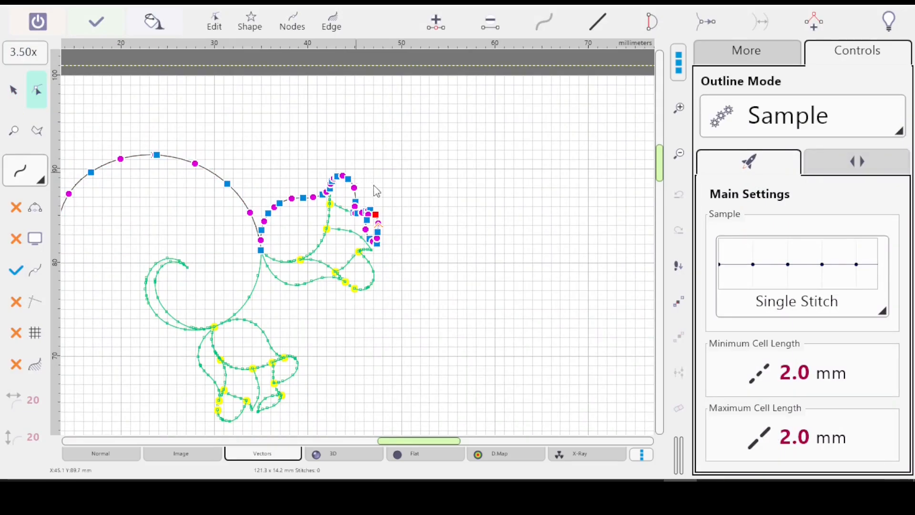
Try adding a node beyond the last outline's flower end, undo it, inspect the end close up and finish the object.
{"action": "left_click", "coordinate": [402, 239]}
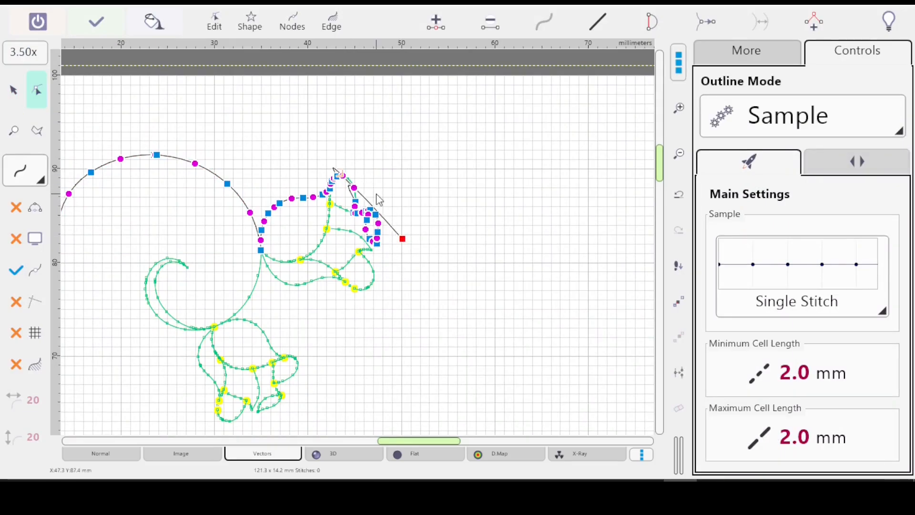
{"action": "key", "text": "ctrl+z"}
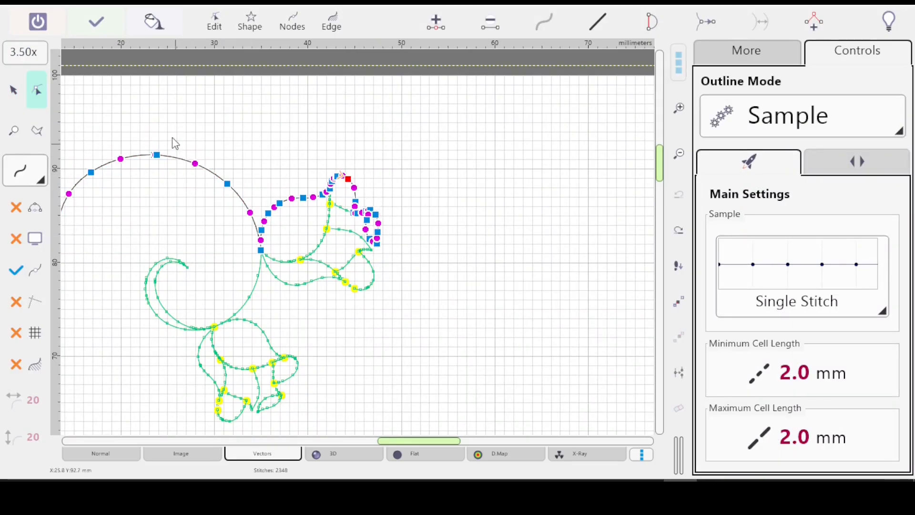
{"action": "left_click", "coordinate": [14, 133]}
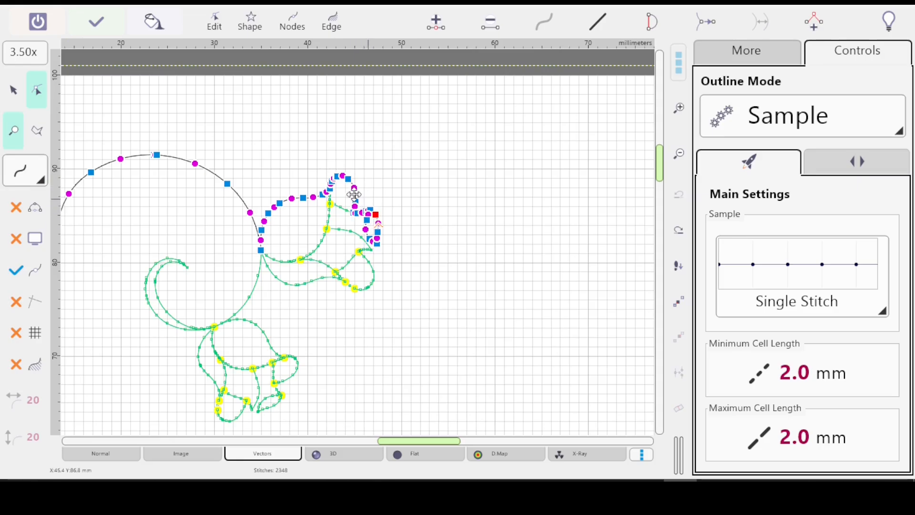
{"action": "left_click_drag", "start_coordinate": [357, 193], "coordinate": [396, 239]}
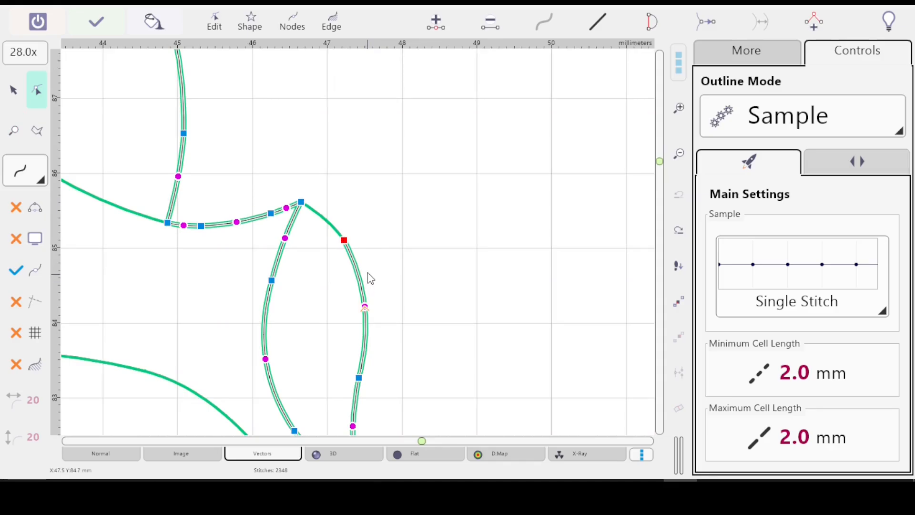
{"action": "key", "text": "Return"}
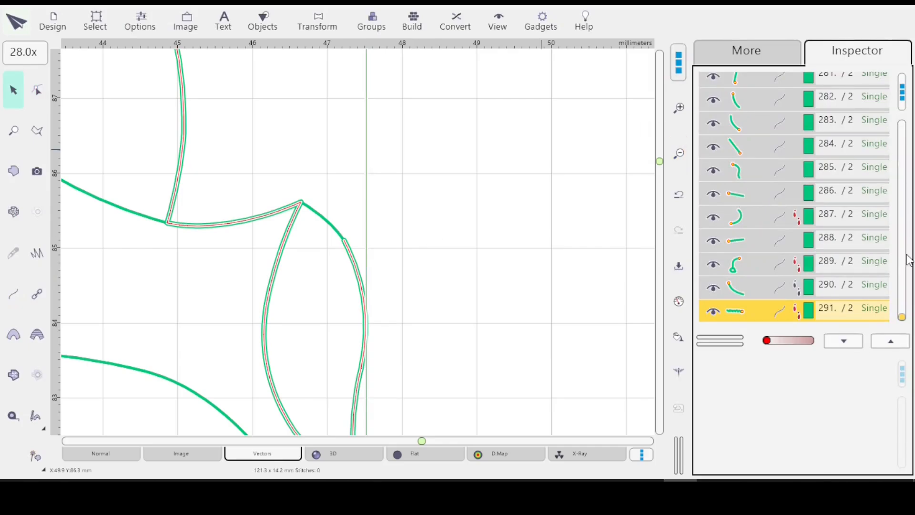
Select all green outlines from object 4 to the last one and combine them with Group 1.
{"action": "left_click_drag", "start_coordinate": [904, 319], "coordinate": [907, 83]}
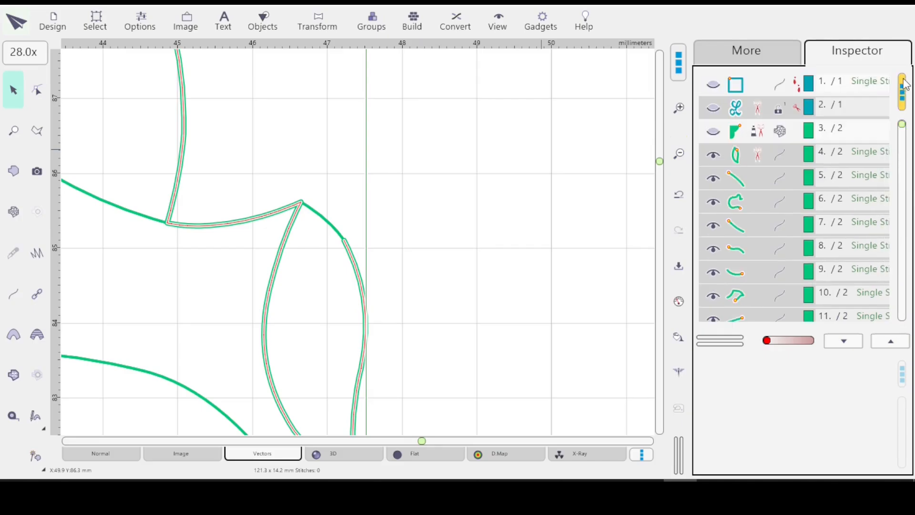
{"action": "left_click", "coordinate": [762, 157], "text": "shift"}
{"action": "right_click", "coordinate": [763, 193]}
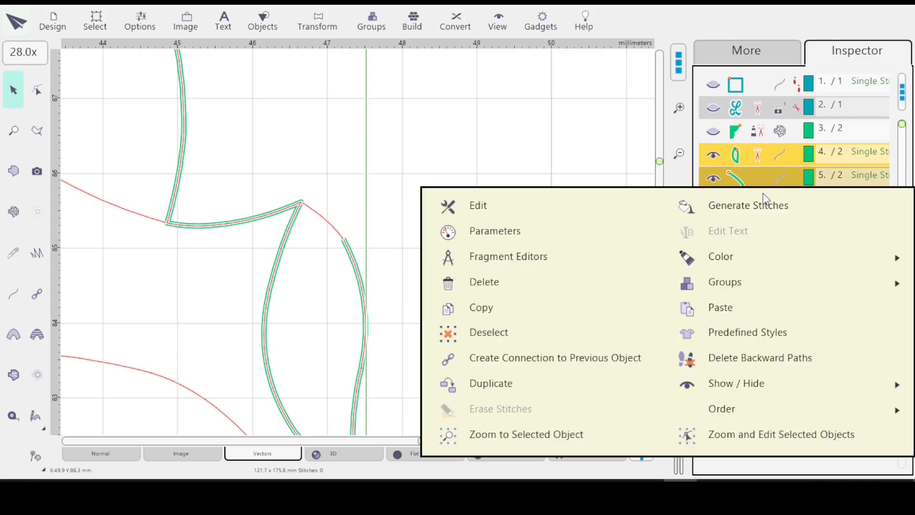
{"action": "mouse_move", "coordinate": [786, 282]}
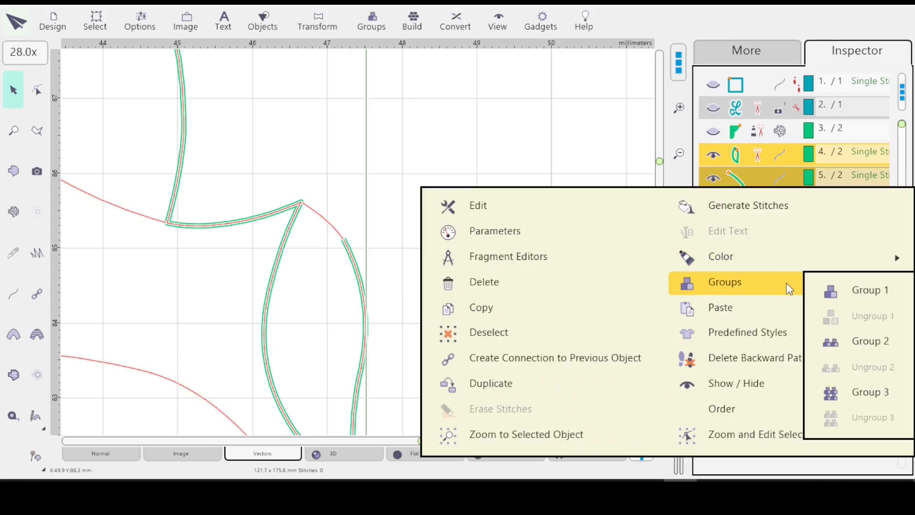
{"action": "left_click", "coordinate": [876, 291]}
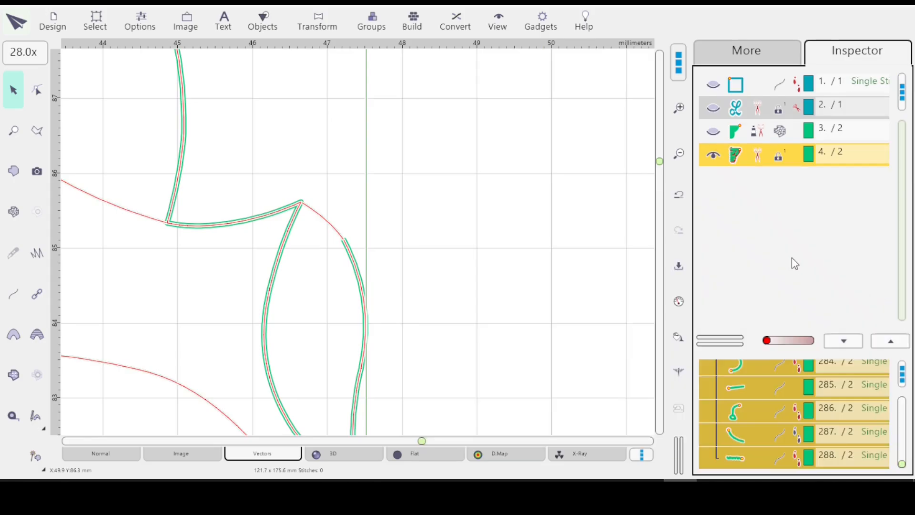
{"action": "key", "text": "0"}
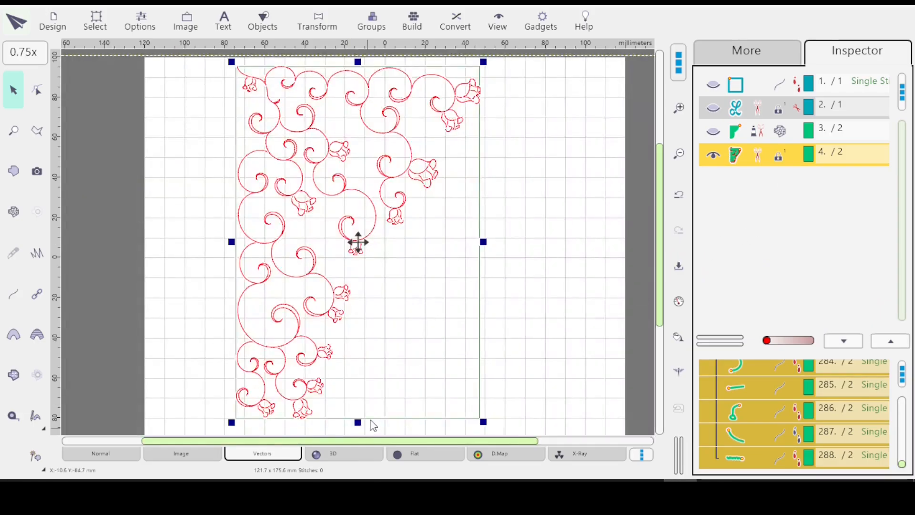
{"action": "scroll", "coordinate": [363, 444], "scroll_direction": "right", "scroll_amount": 5}
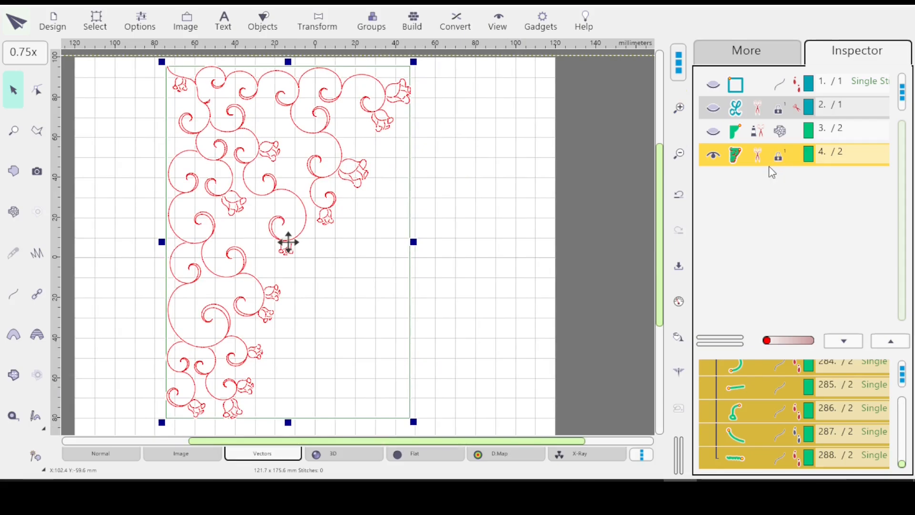
Start an Auto Repeat of the outline group and set its count to 2.
{"action": "left_click", "coordinate": [411, 21]}
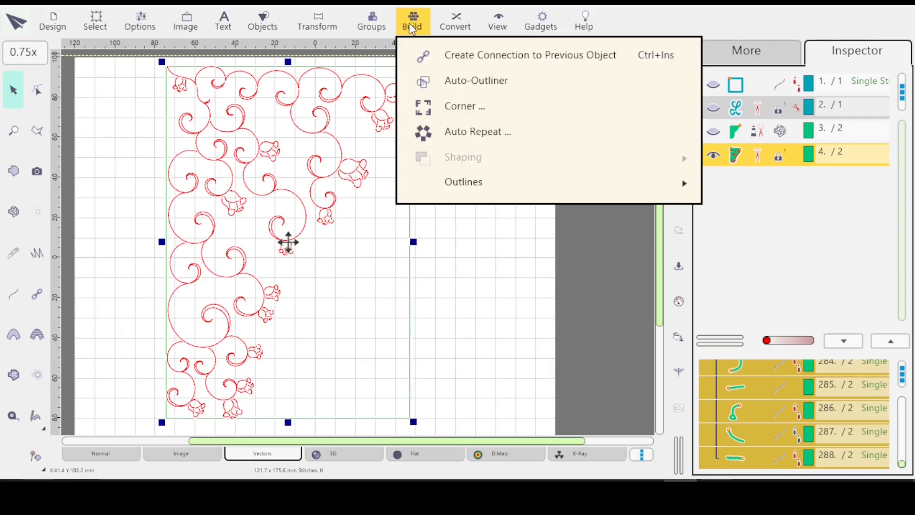
{"action": "left_click", "coordinate": [477, 133]}
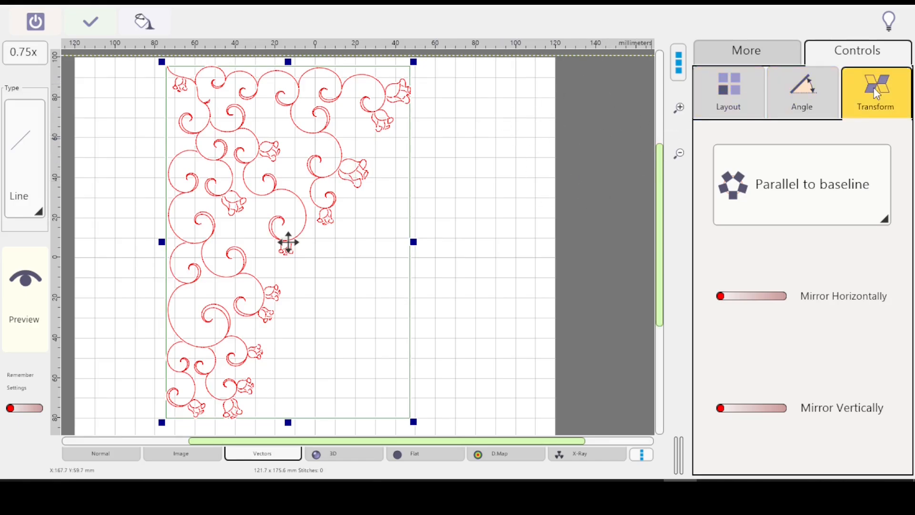
{"action": "left_click", "coordinate": [722, 94]}
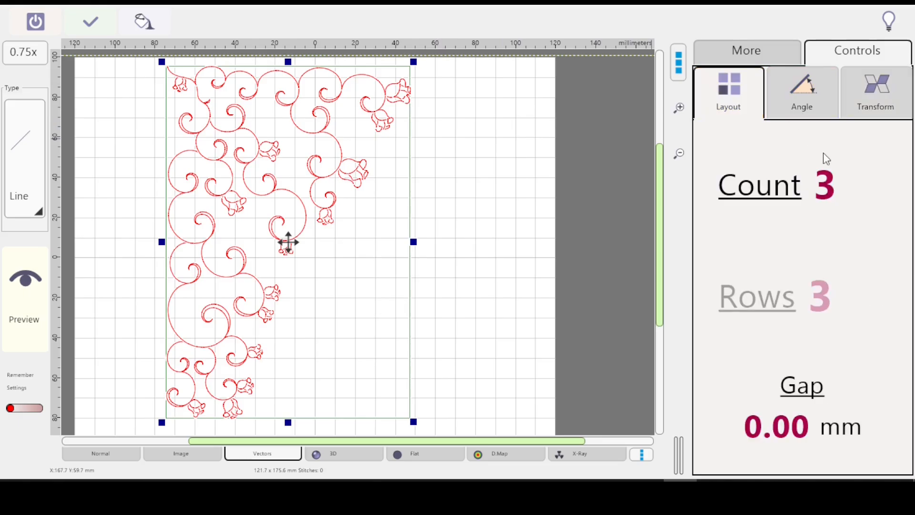
{"action": "scroll", "coordinate": [823, 179], "scroll_direction": "down", "scroll_amount": 1}
Set the repeat's transform to Normal with Mirror Horizontally enabled, and preview the copy.
{"action": "left_click", "coordinate": [876, 103]}
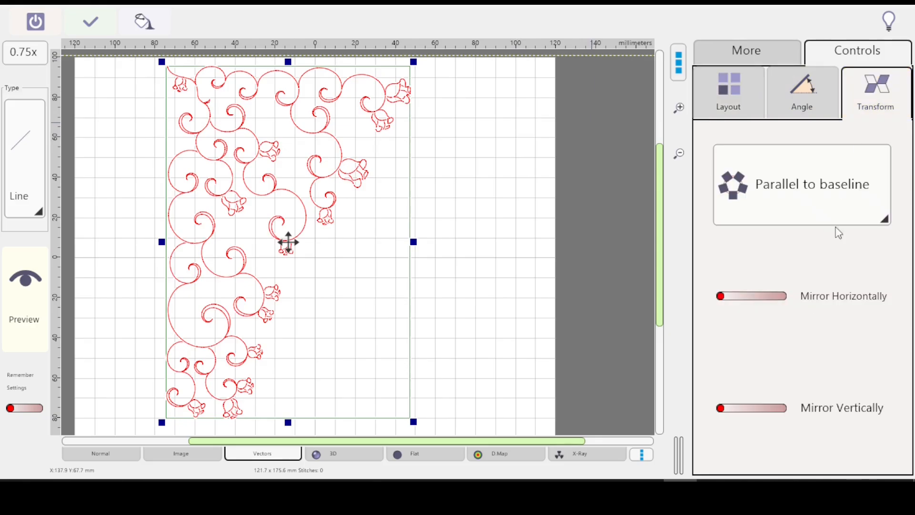
{"action": "left_click", "coordinate": [886, 198]}
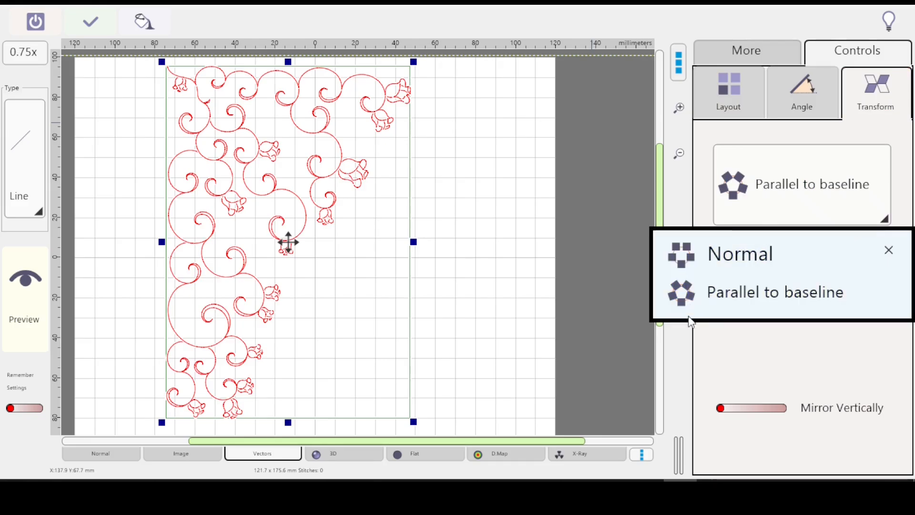
{"action": "left_click", "coordinate": [37, 212]}
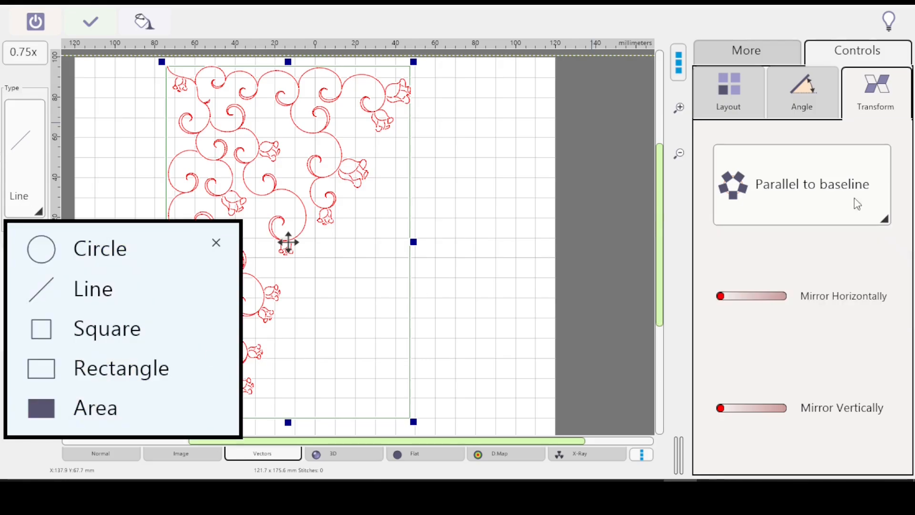
{"action": "left_click", "coordinate": [884, 196]}
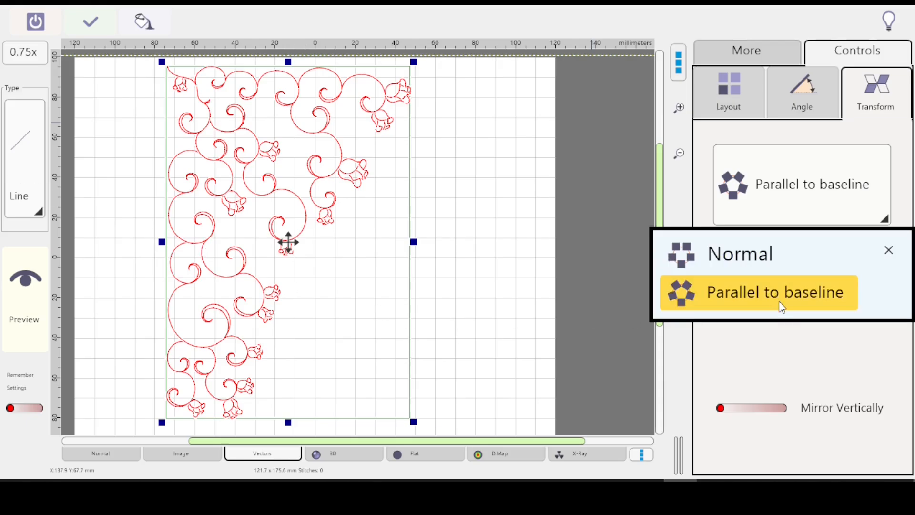
{"action": "left_click", "coordinate": [801, 361]}
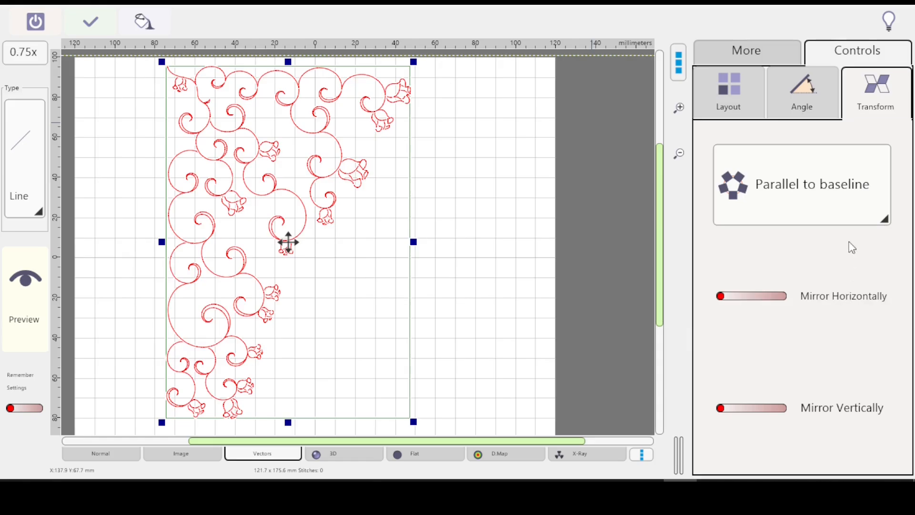
{"action": "left_click", "coordinate": [875, 218]}
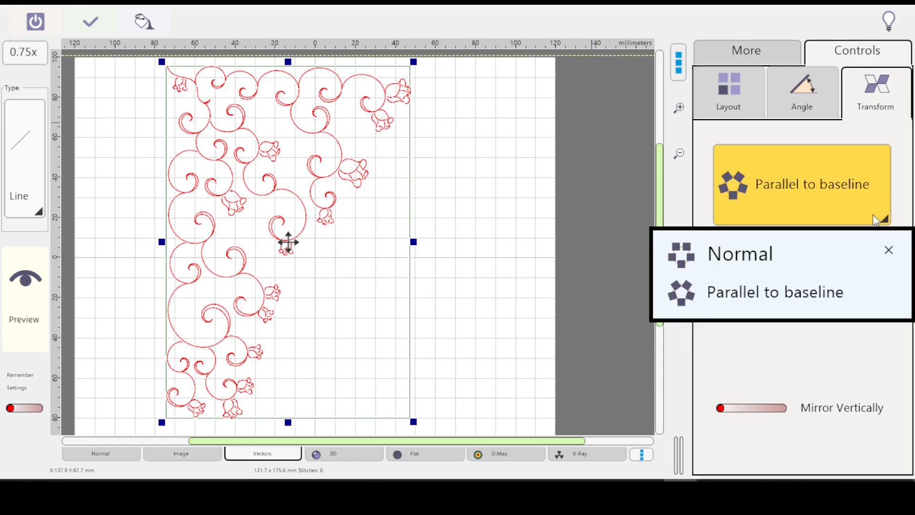
{"action": "left_click", "coordinate": [747, 263]}
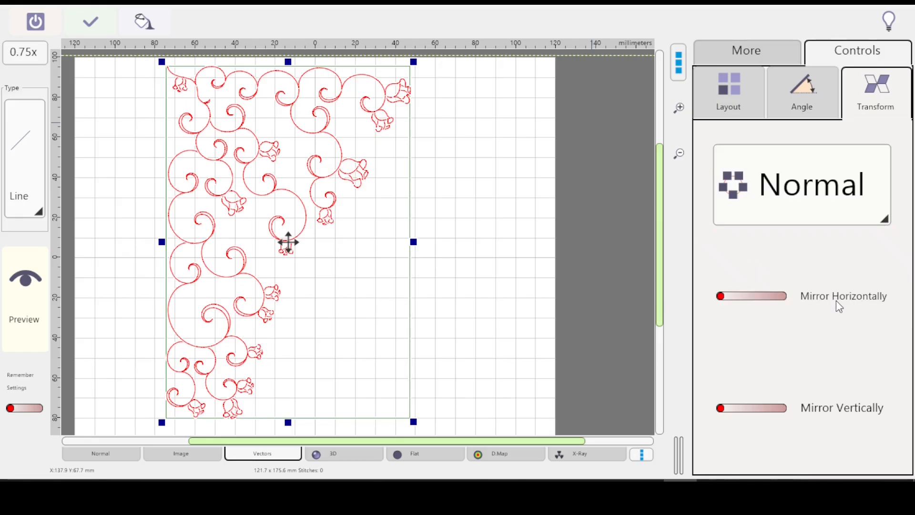
{"action": "left_click", "coordinate": [779, 300]}
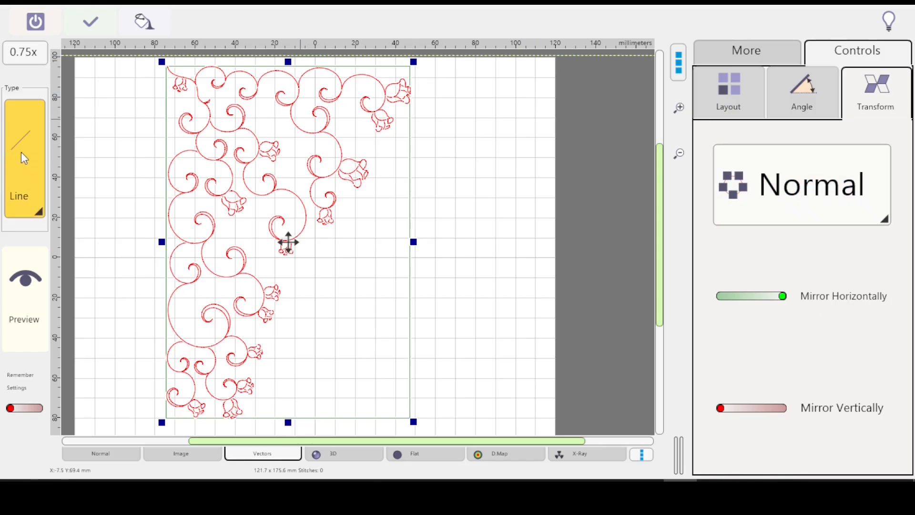
{"action": "left_click", "coordinate": [39, 300]}
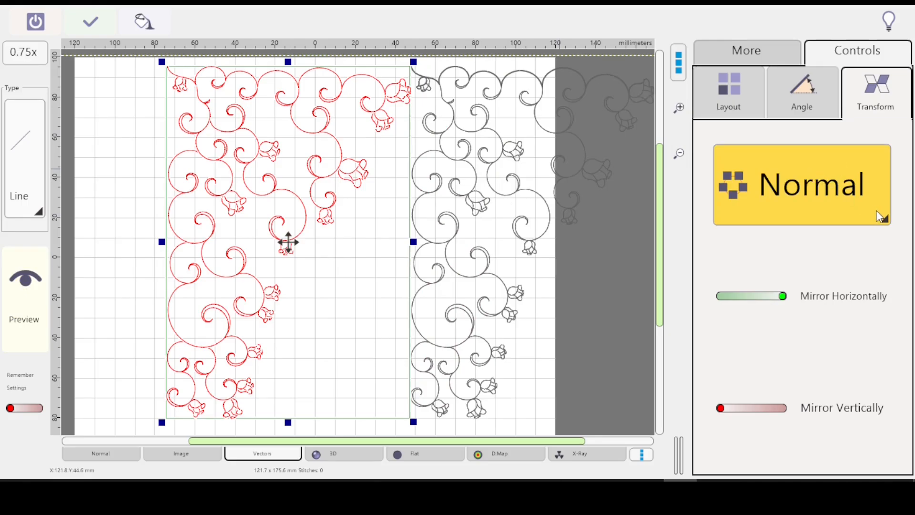
Change the repeat's transform to Parallel to baseline, preview the mirrored copy and apply the Auto Repeat.
{"action": "left_click", "coordinate": [876, 220]}
{"action": "left_click", "coordinate": [775, 294]}
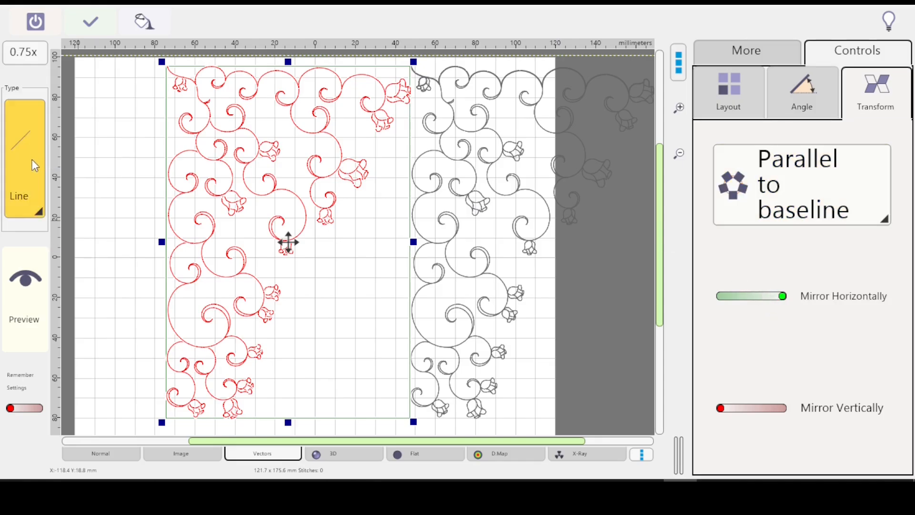
{"action": "left_click", "coordinate": [730, 103]}
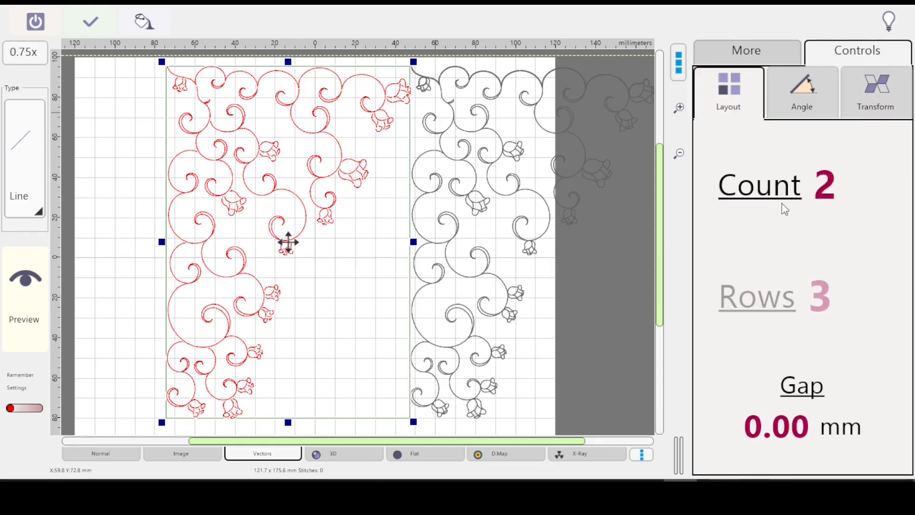
{"action": "left_click", "coordinate": [24, 316]}
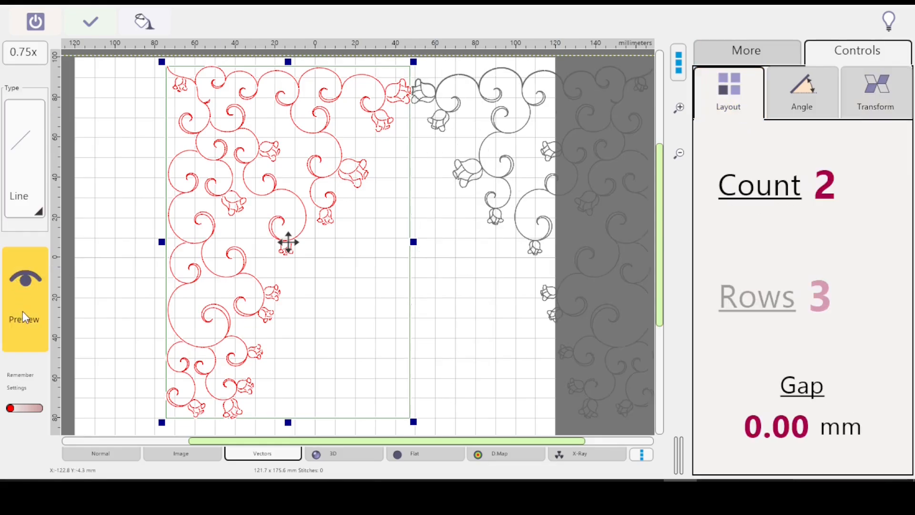
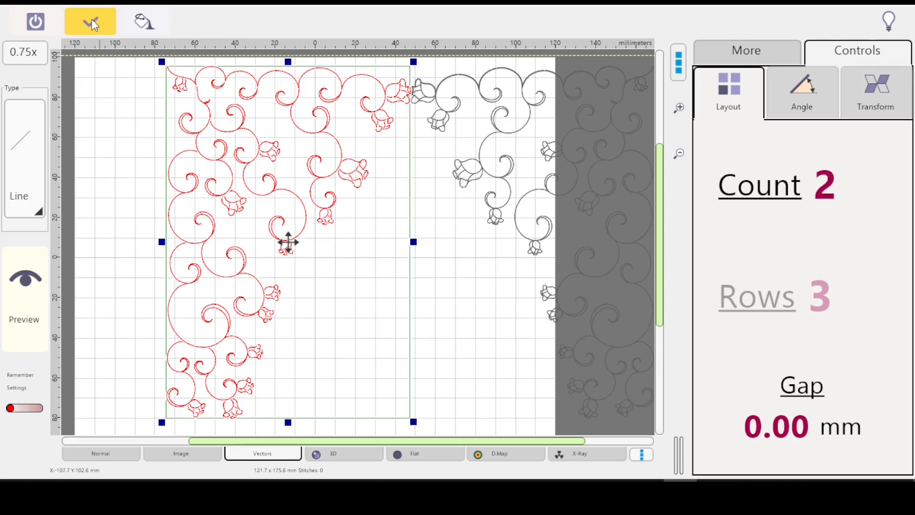
{"action": "left_click", "coordinate": [91, 19]}
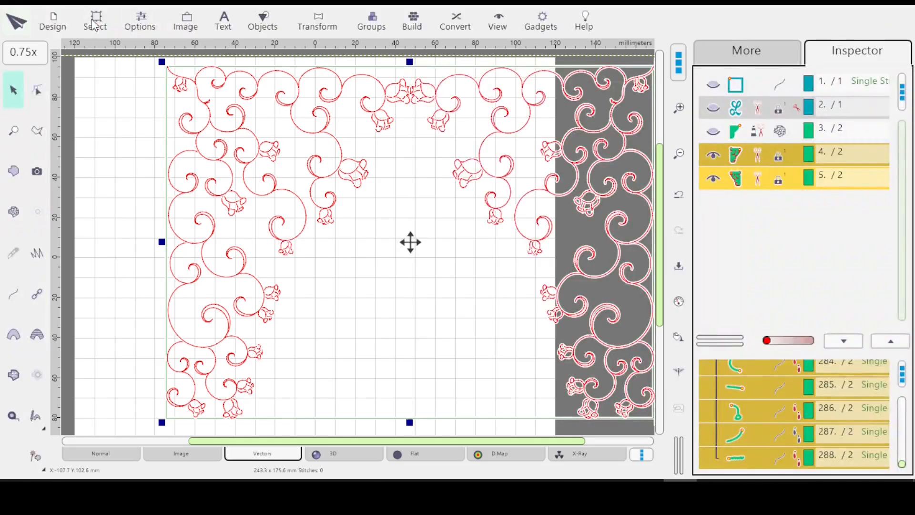
Create a connection from the mirrored copy, group 5, to the previous object.
{"action": "left_click", "coordinate": [757, 184]}
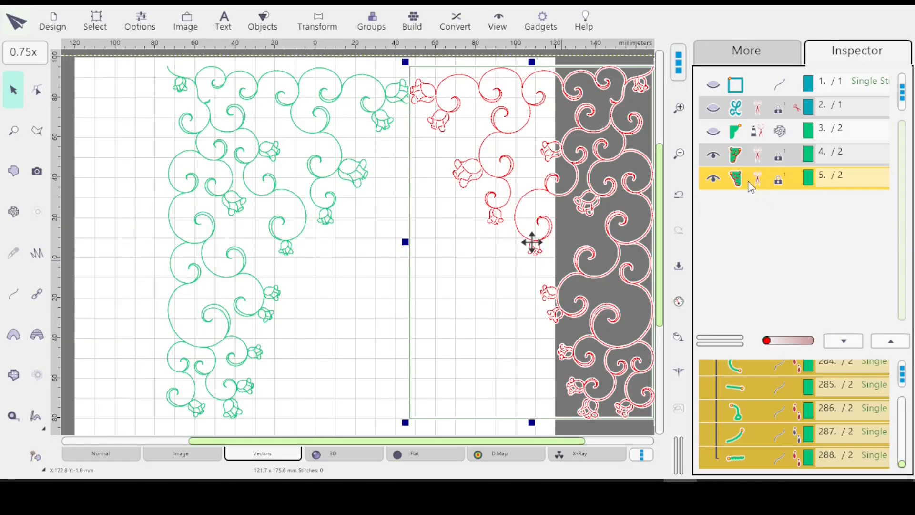
{"action": "right_click", "coordinate": [747, 180]}
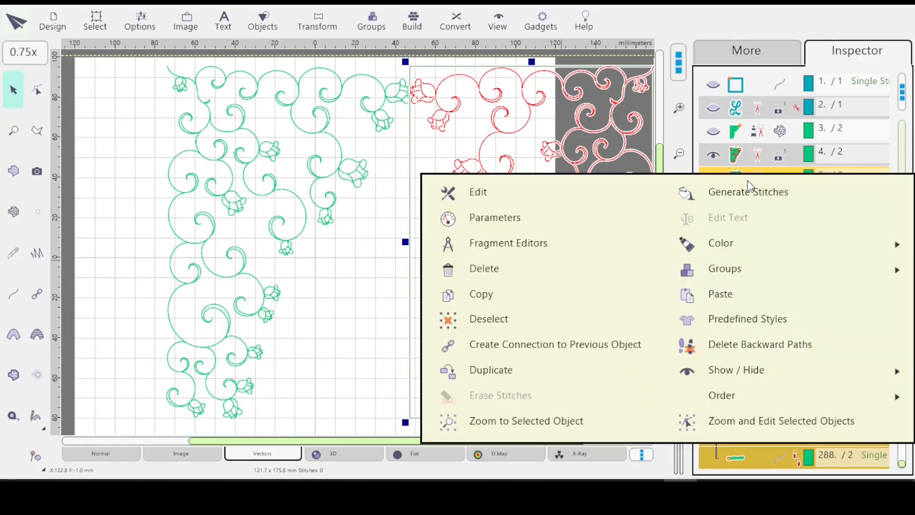
{"action": "left_click", "coordinate": [515, 345]}
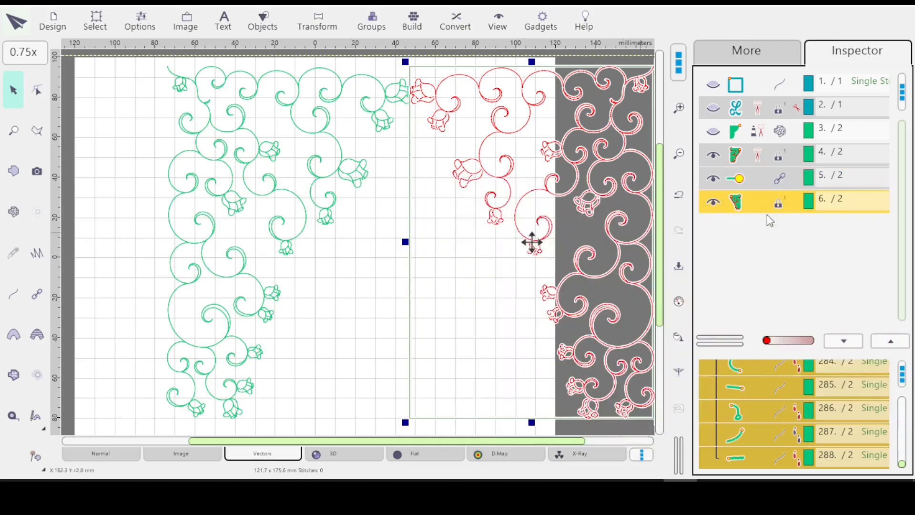
Select the connection between the two facing flowers and open it for node editing close up.
{"action": "left_click", "coordinate": [765, 179]}
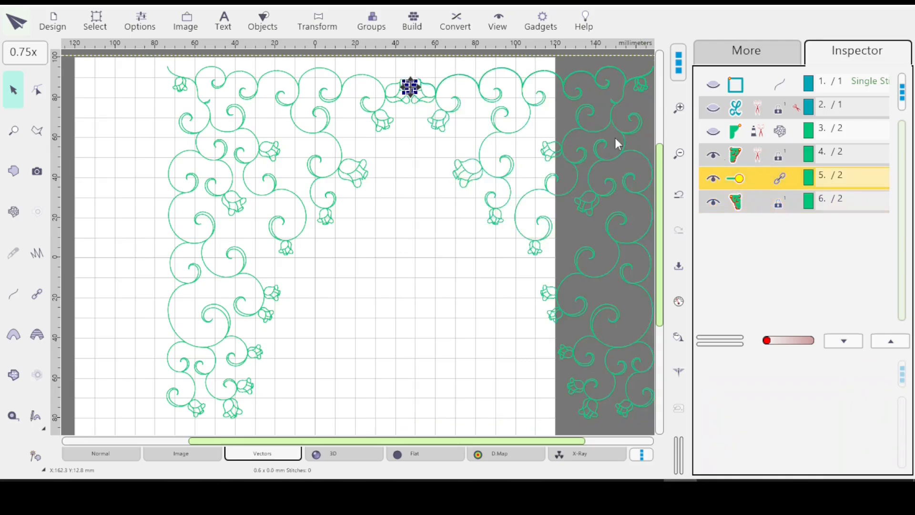
{"action": "key", "text": "z"}
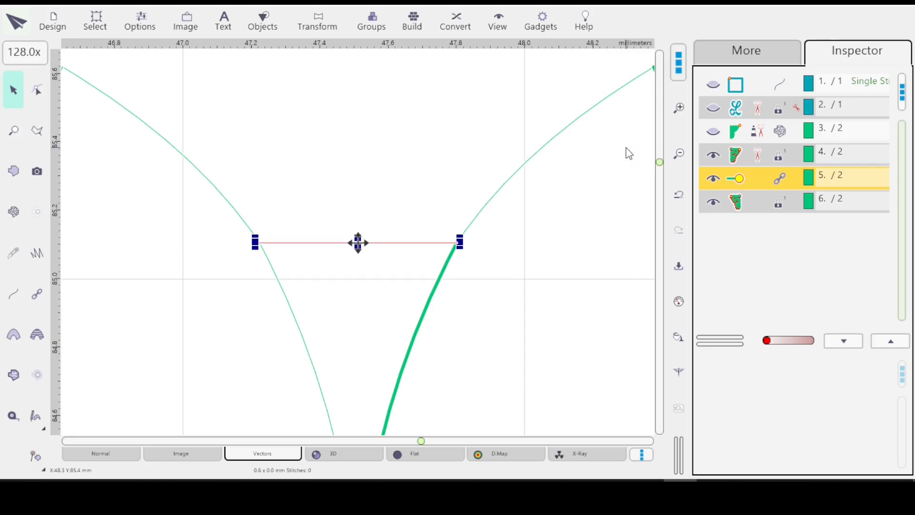
{"action": "scroll", "coordinate": [626, 148], "scroll_direction": "down", "scroll_amount": 5}
{"action": "scroll", "coordinate": [628, 149], "scroll_direction": "down", "scroll_amount": 4}
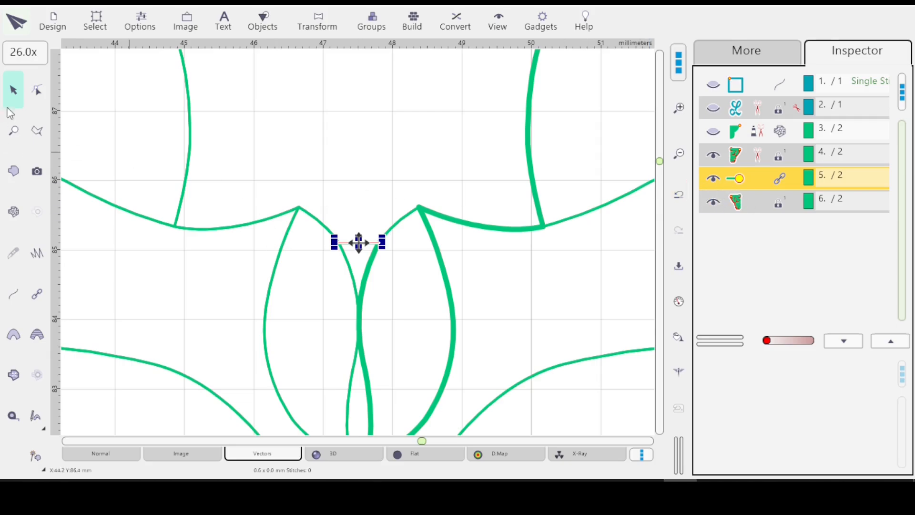
{"action": "left_click", "coordinate": [36, 90]}
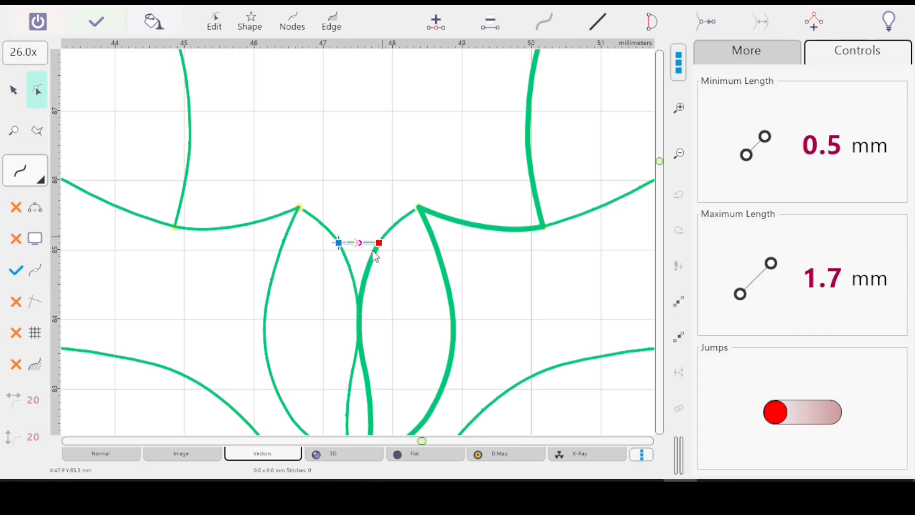
Insert a node at the middle of the short connection line between the two facing flowers.
{"action": "right_click", "coordinate": [364, 279]}
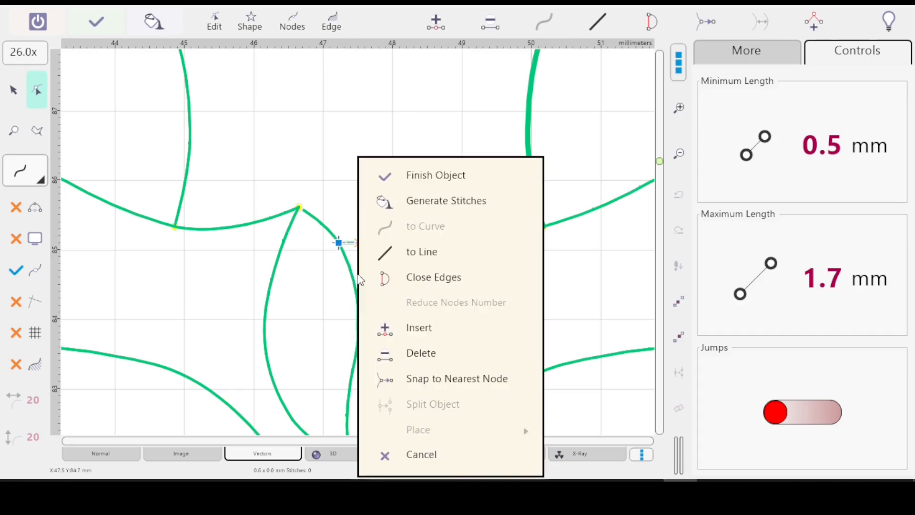
{"action": "left_click", "coordinate": [383, 14]}
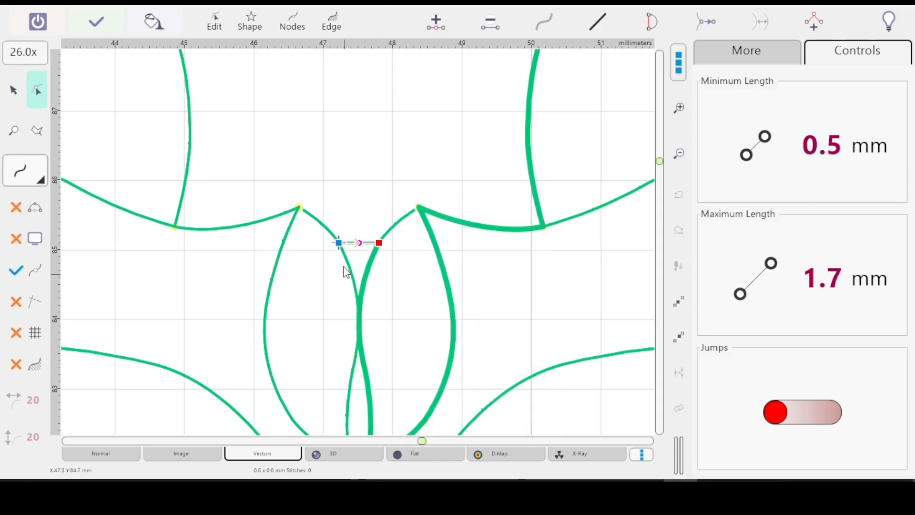
{"action": "left_click", "coordinate": [14, 130]}
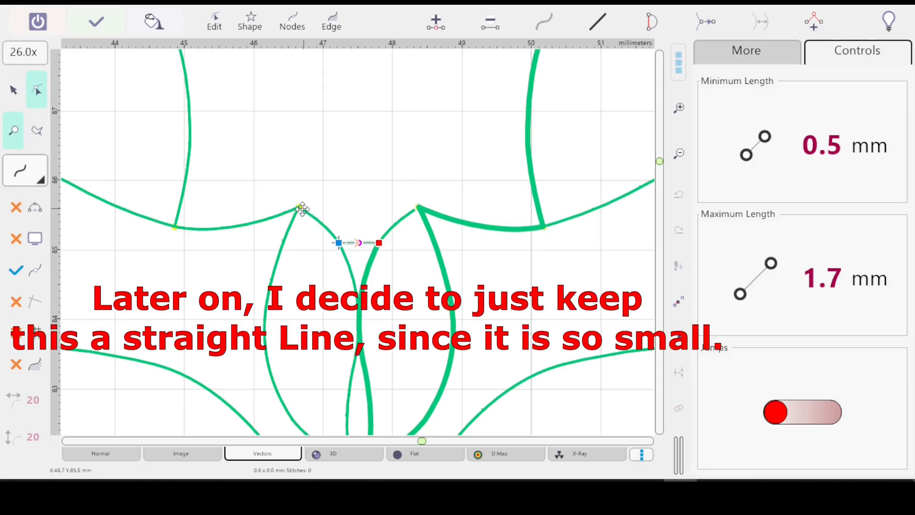
{"action": "left_click_drag", "start_coordinate": [302, 206], "coordinate": [413, 379]}
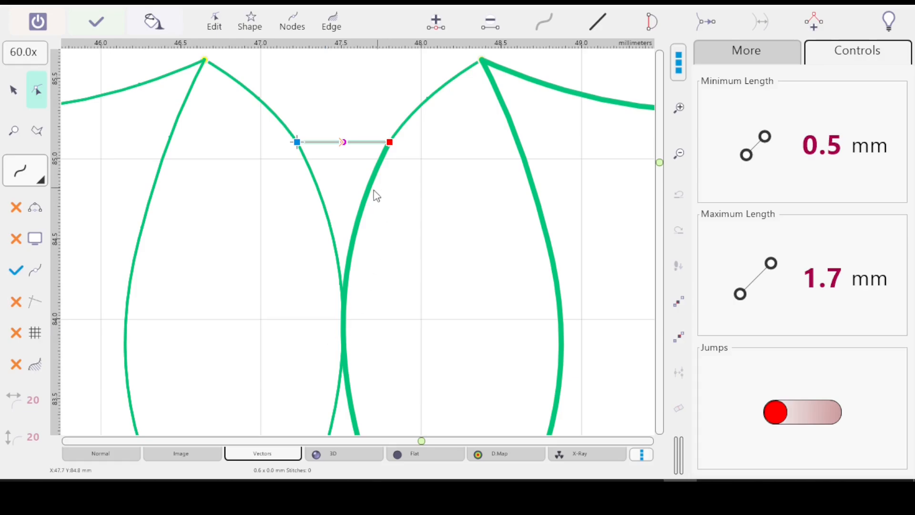
{"action": "left_click", "coordinate": [436, 22]}
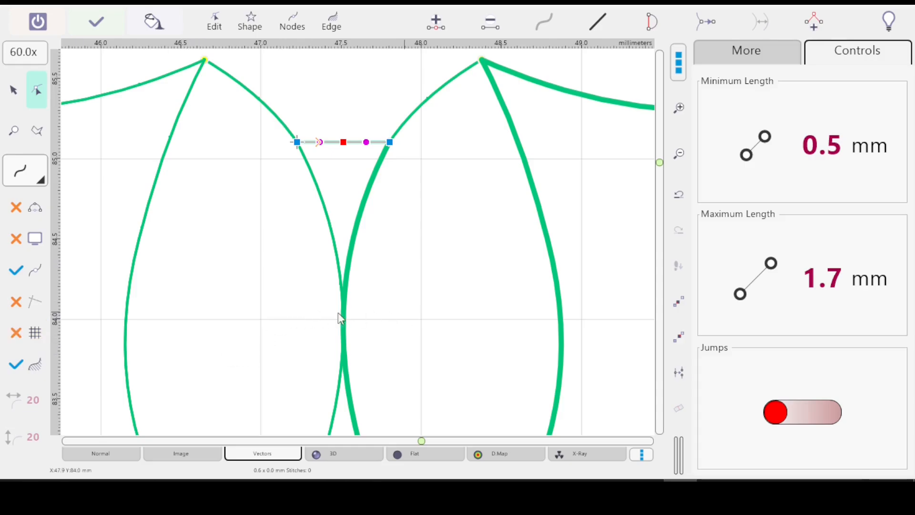
Switch snapping to the grid and move the connection's middle node down to where the two petals touch, at about Y 84.0 mm.
{"action": "left_click", "coordinate": [15, 332]}
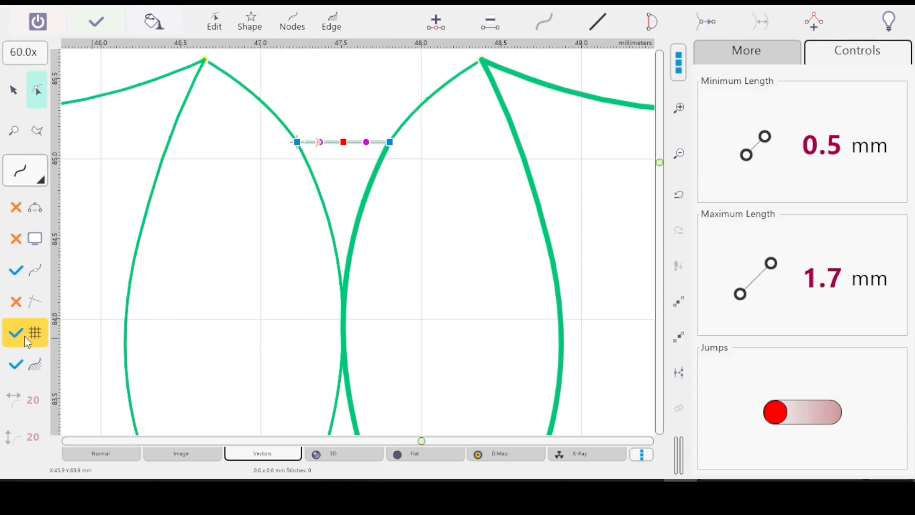
{"action": "left_click", "coordinate": [38, 279]}
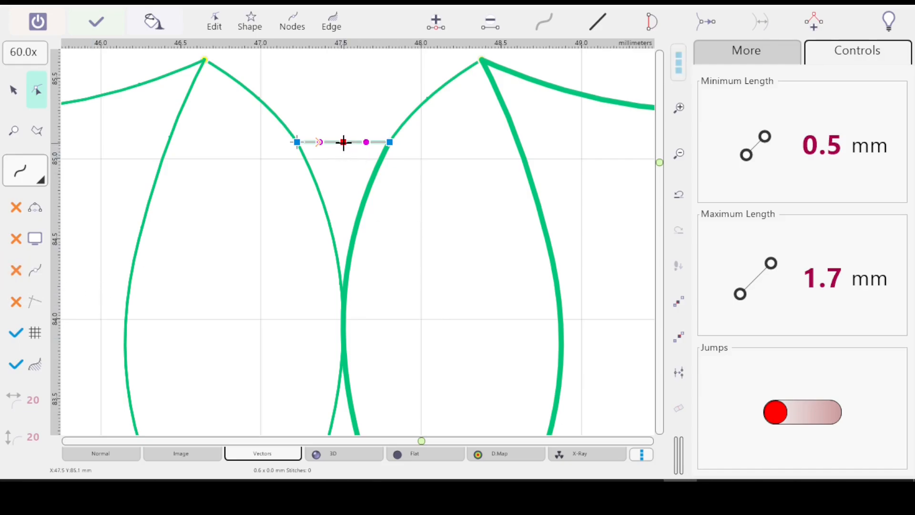
{"action": "left_click", "coordinate": [350, 234]}
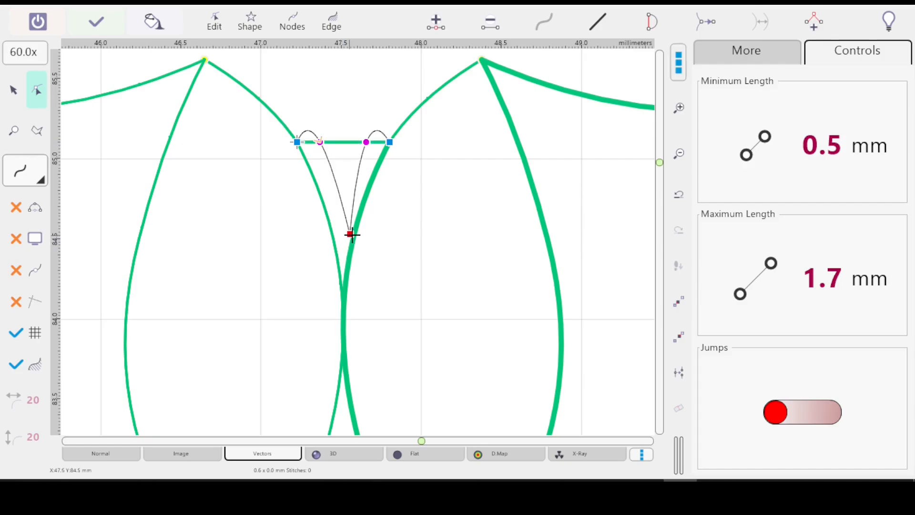
{"action": "left_click_drag", "start_coordinate": [350, 253], "coordinate": [346, 318]}
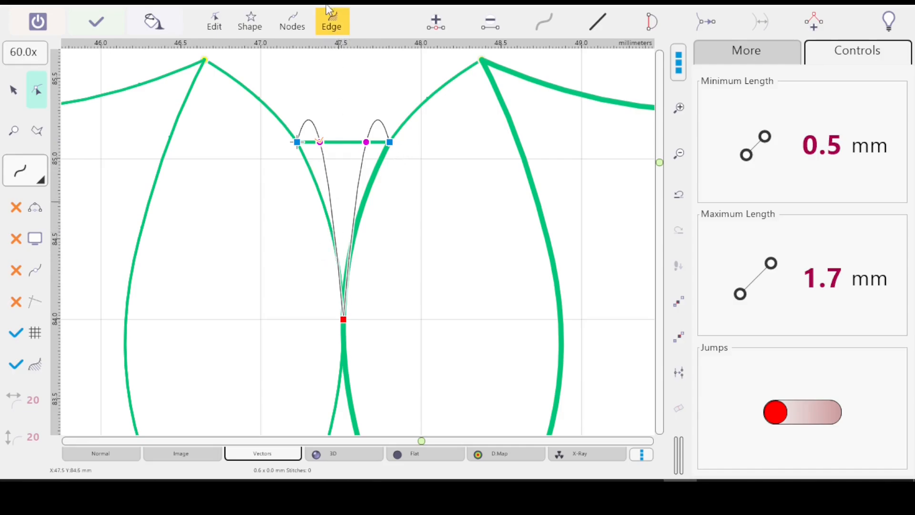
Add a horizontal guideline at about Y 84.5 mm and bend the connection's right half there onto the right petal's edge.
{"action": "left_click", "coordinate": [436, 22]}
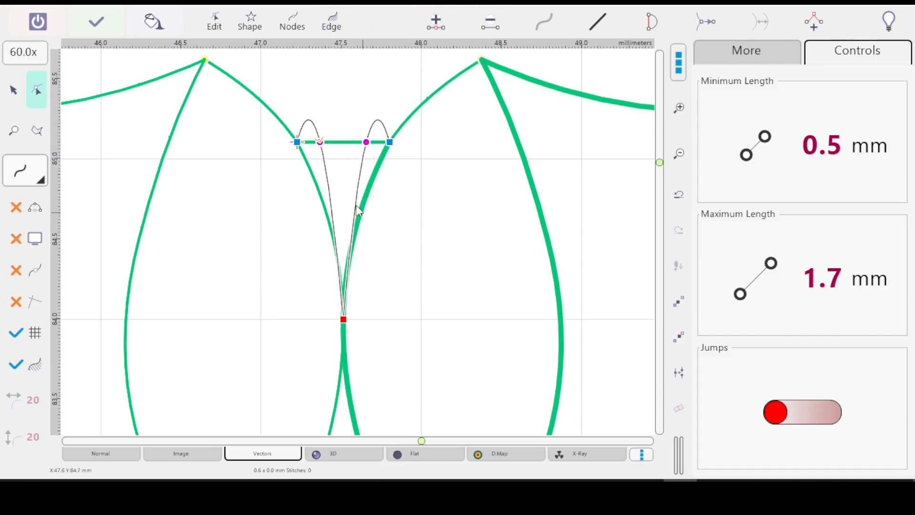
{"action": "left_click_drag", "start_coordinate": [340, 43], "coordinate": [347, 230]}
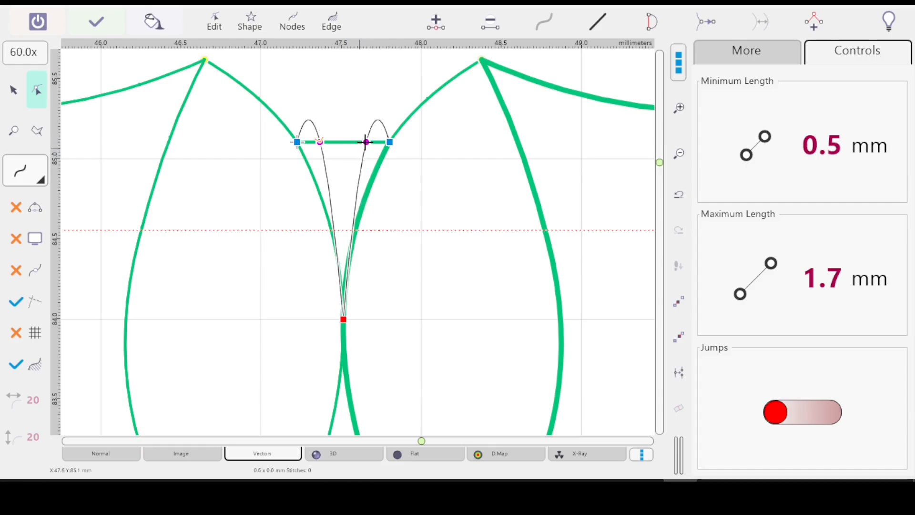
{"action": "left_click_drag", "start_coordinate": [366, 141], "coordinate": [376, 217]}
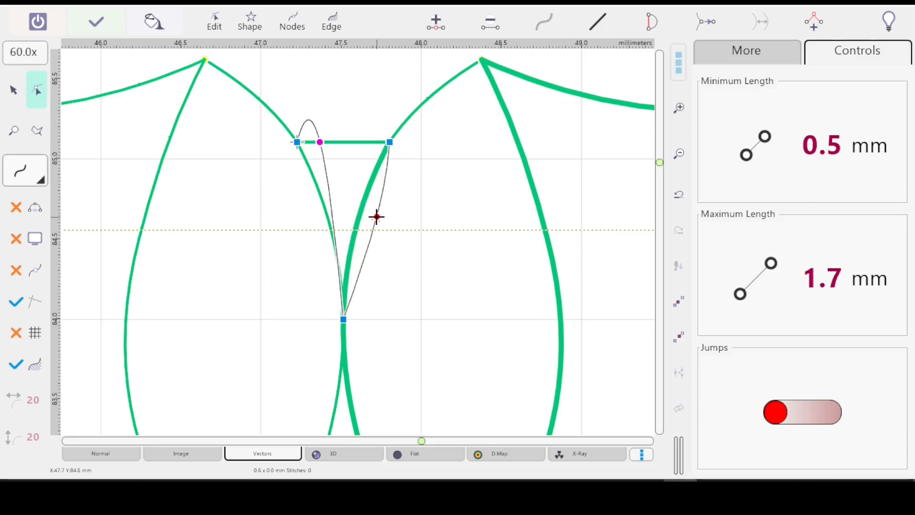
{"action": "left_click_drag", "start_coordinate": [376, 217], "coordinate": [376, 217]}
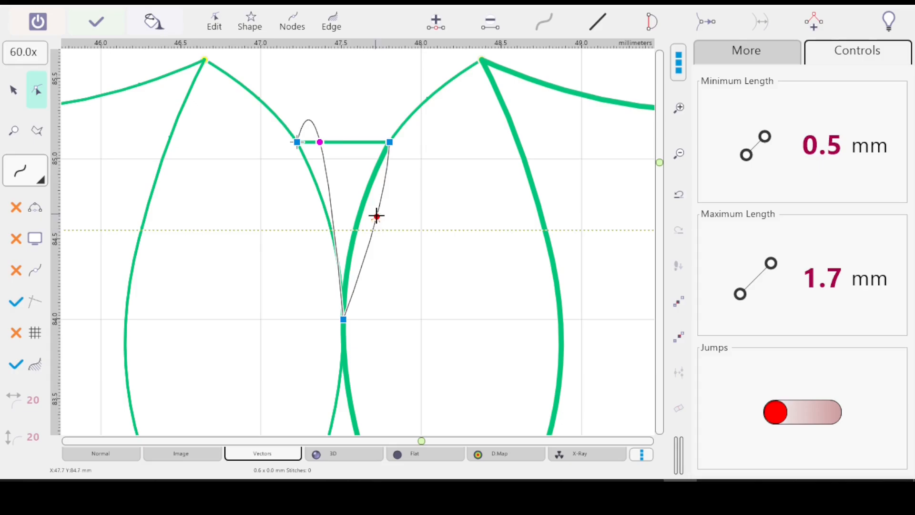
{"action": "mouse_move", "coordinate": [370, 222]}
{"action": "left_mouse_down"}
{"action": "mouse_move", "coordinate": [350, 224]}
{"action": "mouse_move", "coordinate": [356, 230]}
{"action": "left_mouse_up"}
Bend the connection's left half onto the left petal's edge at the guideline and finish editing the object.
{"action": "left_click", "coordinate": [320, 143]}
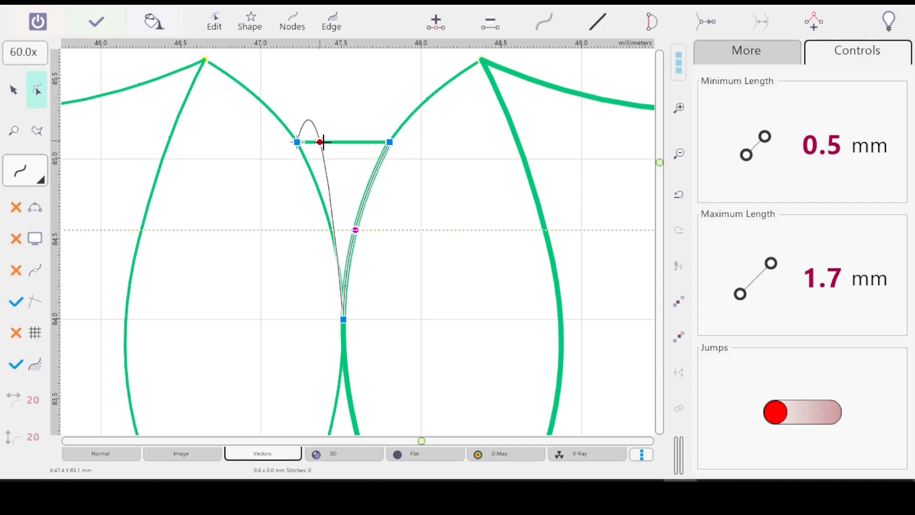
{"action": "left_click_drag", "start_coordinate": [323, 162], "coordinate": [336, 231]}
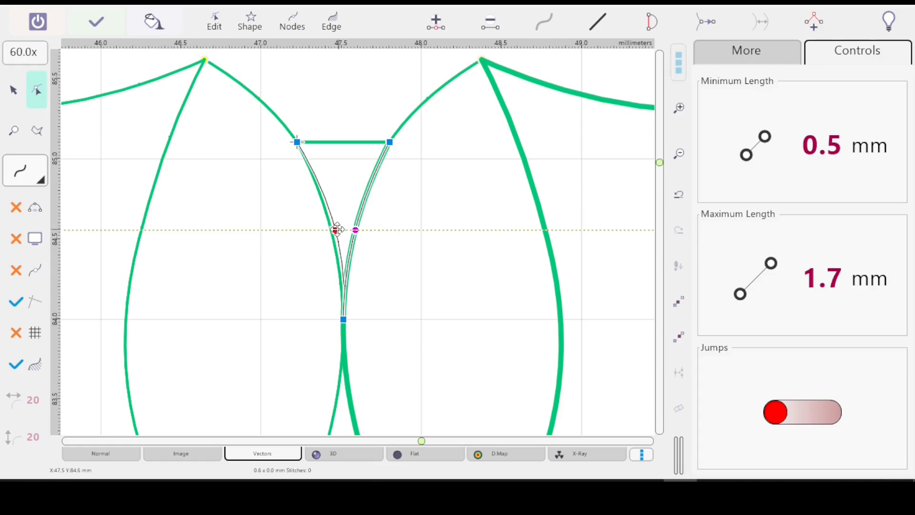
{"action": "left_click_drag", "start_coordinate": [336, 230], "coordinate": [332, 229]}
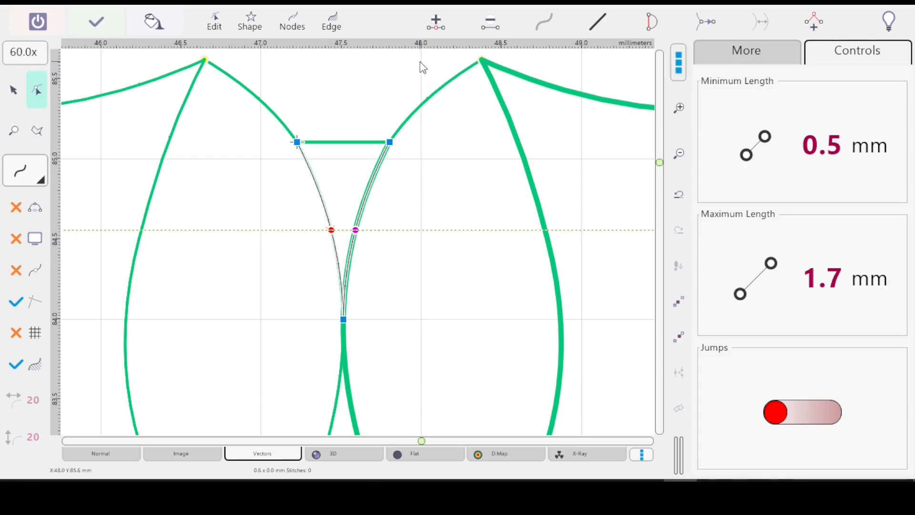
{"action": "key", "text": "Return"}
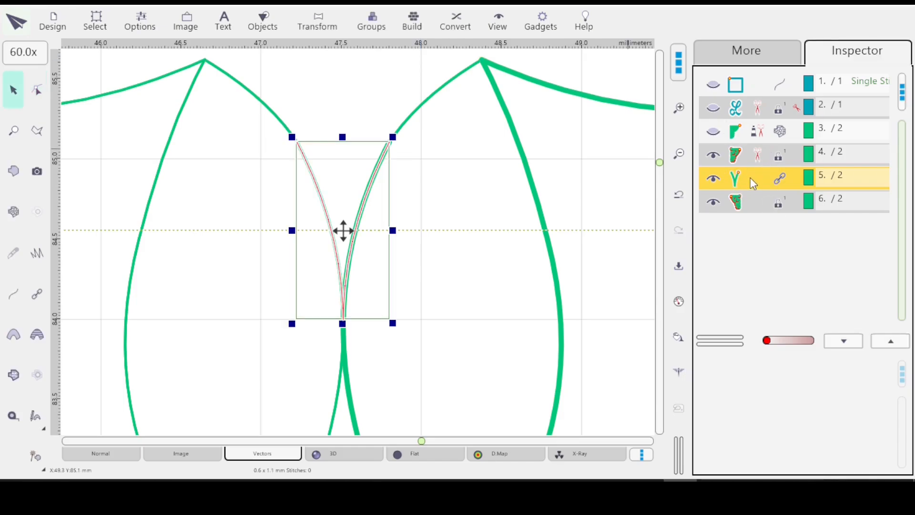
Examine the frame, the original plant group and its mirrored copy by selecting objects 1, 4 and 6 in turn.
{"action": "scroll", "coordinate": [744, 168], "scroll_direction": "down", "scroll_amount": 5}
{"action": "scroll", "coordinate": [743, 168], "scroll_direction": "down", "scroll_amount": 4}
{"action": "scroll", "coordinate": [744, 167], "scroll_direction": "down", "scroll_amount": 4}
{"action": "scroll", "coordinate": [744, 167], "scroll_direction": "down", "scroll_amount": 3}
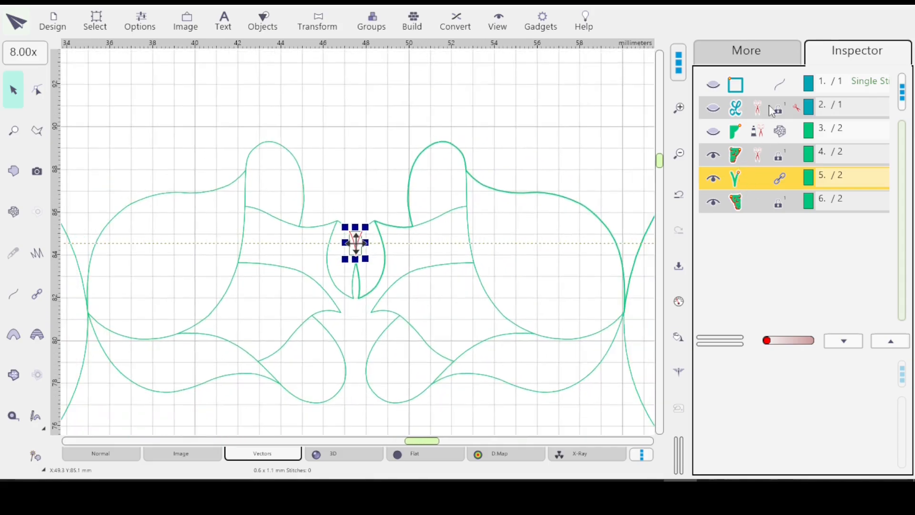
{"action": "left_click", "coordinate": [762, 85]}
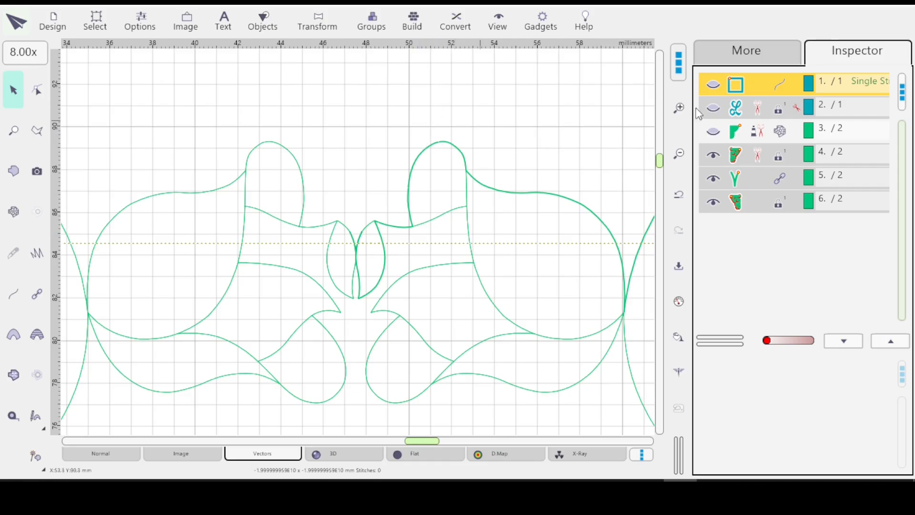
{"action": "left_click", "coordinate": [765, 162]}
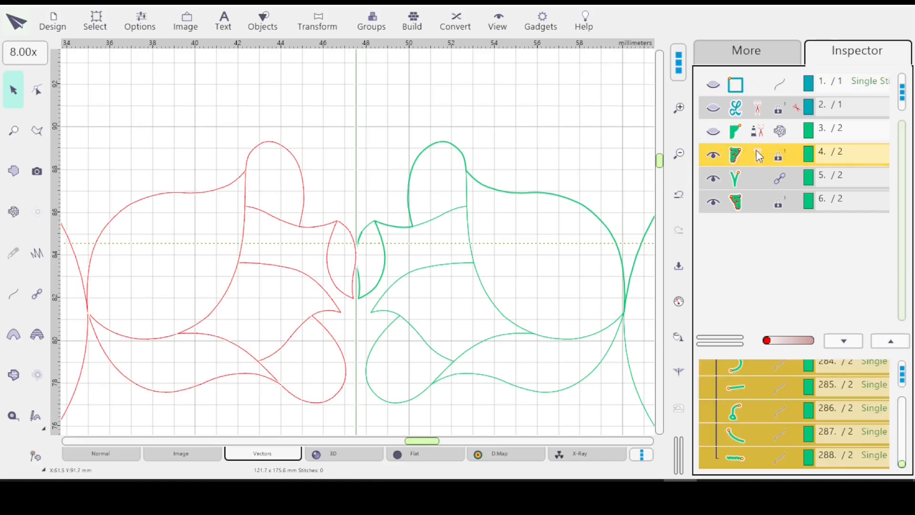
{"action": "left_click", "coordinate": [758, 212]}
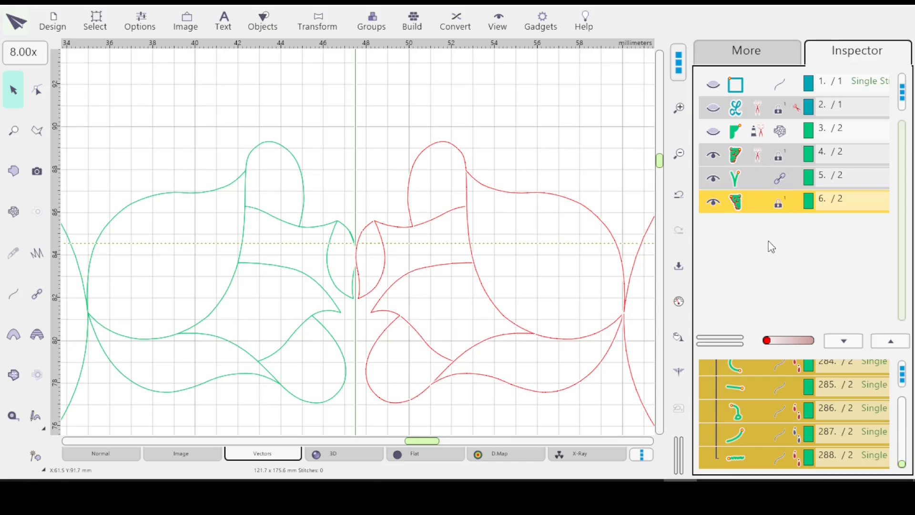
Select both plant groups, objects 4 and 6, together, view them in full and clear the selection.
{"action": "left_click", "coordinate": [758, 133]}
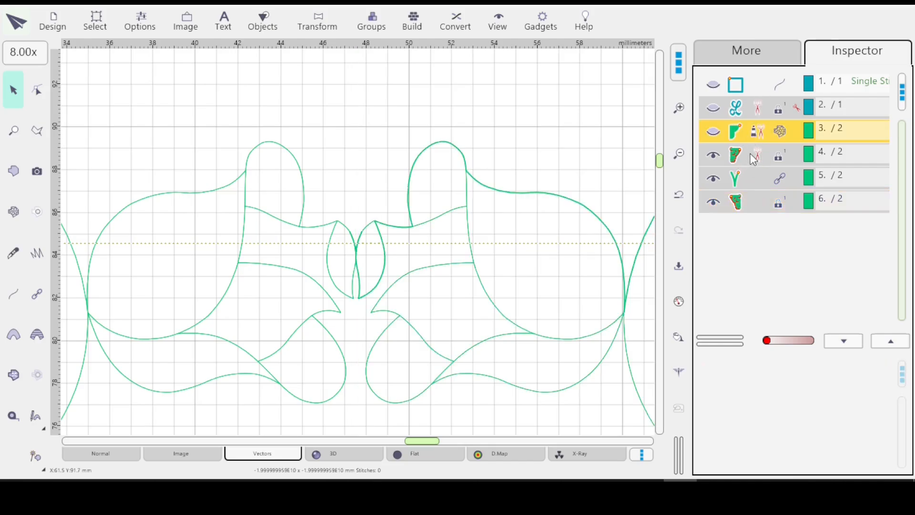
{"action": "left_click", "coordinate": [752, 158], "text": "ctrl"}
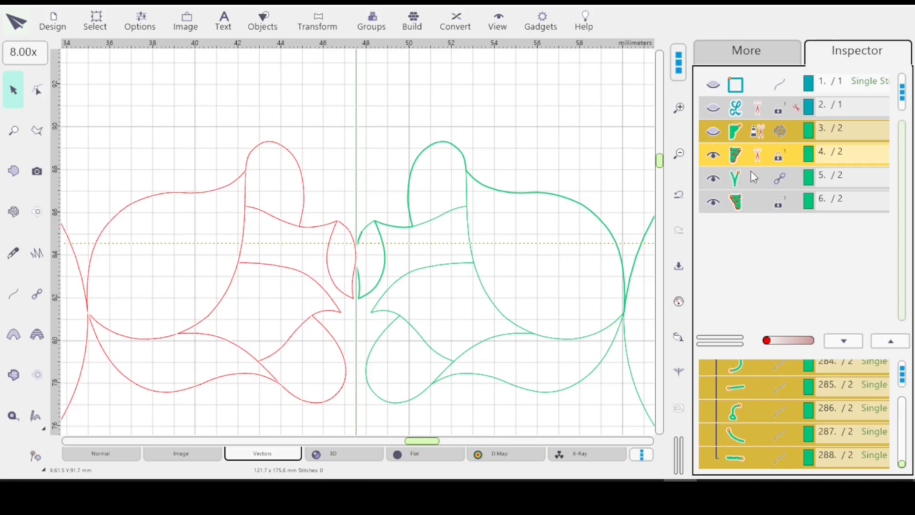
{"action": "left_click", "coordinate": [746, 202], "text": "ctrl"}
{"action": "left_click", "coordinate": [753, 210]}
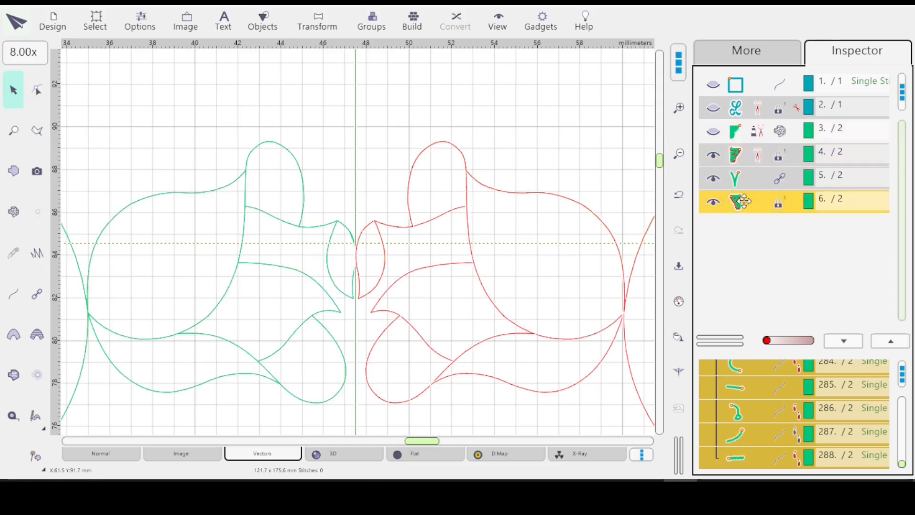
{"action": "left_click", "coordinate": [755, 156], "text": "ctrl"}
{"action": "key", "text": "ctrl+0"}
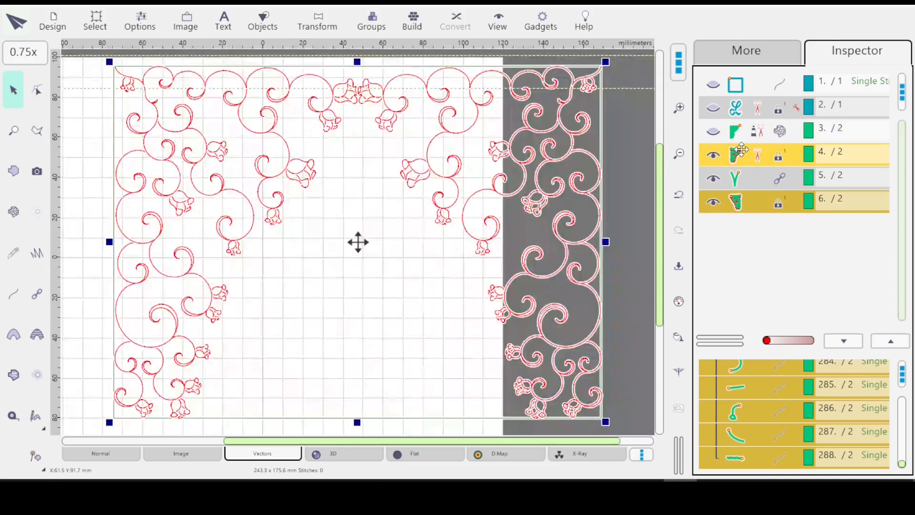
{"action": "left_click", "coordinate": [625, 208]}
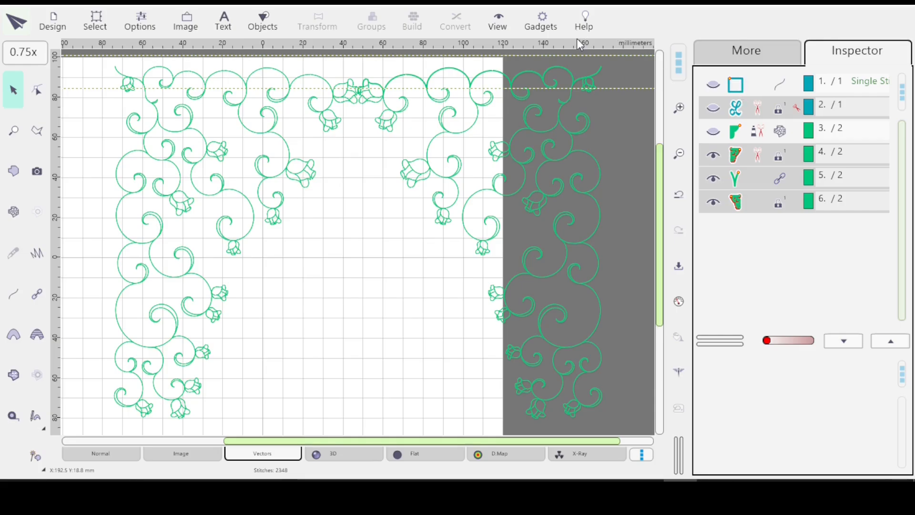
Open the recent design CurlyOriginQithExampl.eof and show it in the 3D view.
{"action": "left_click", "coordinate": [55, 29]}
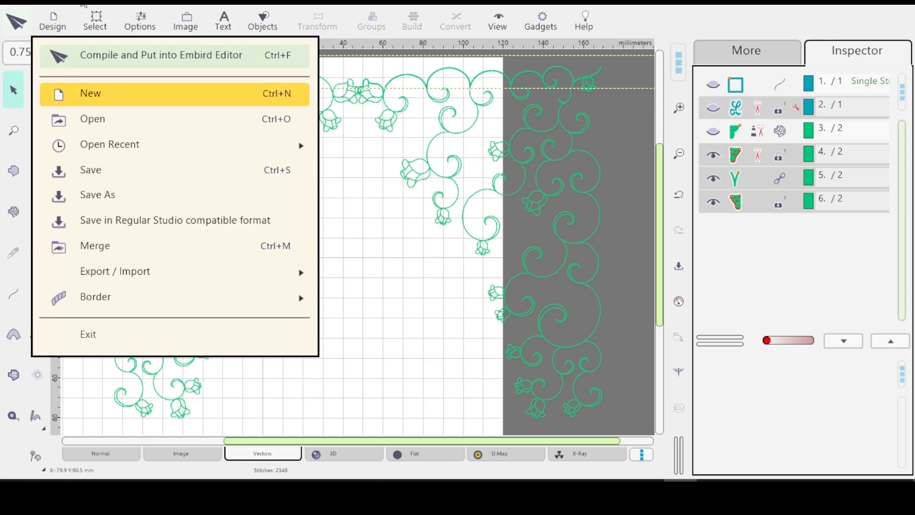
{"action": "mouse_move", "coordinate": [84, 19]}
{"action": "mouse_move", "coordinate": [53, 25]}
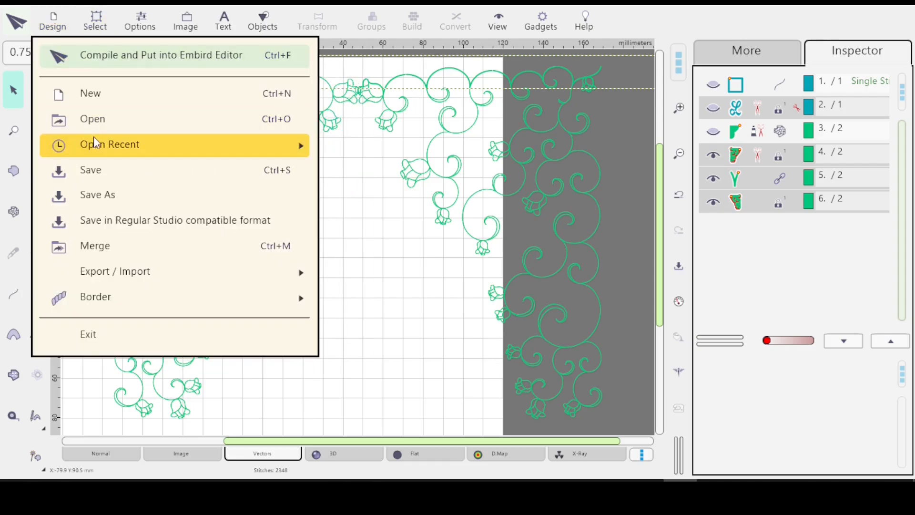
{"action": "mouse_move", "coordinate": [100, 150]}
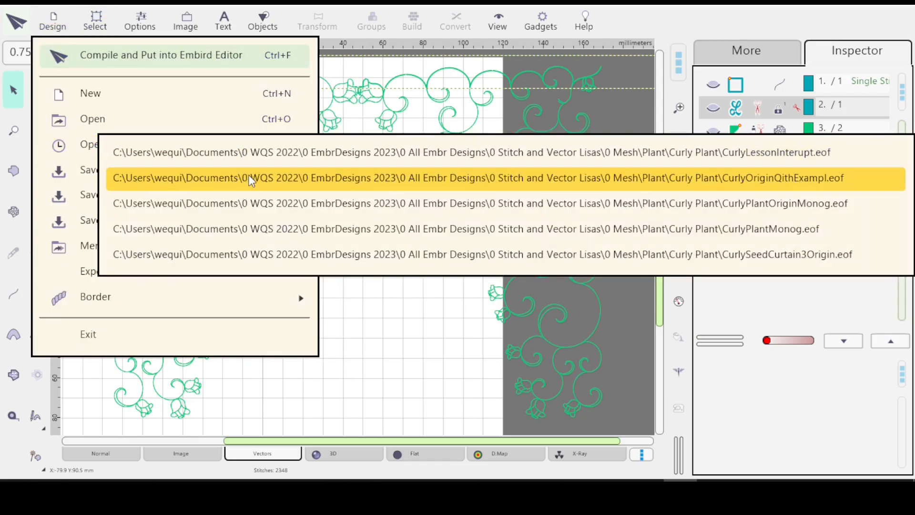
{"action": "left_click", "coordinate": [269, 177]}
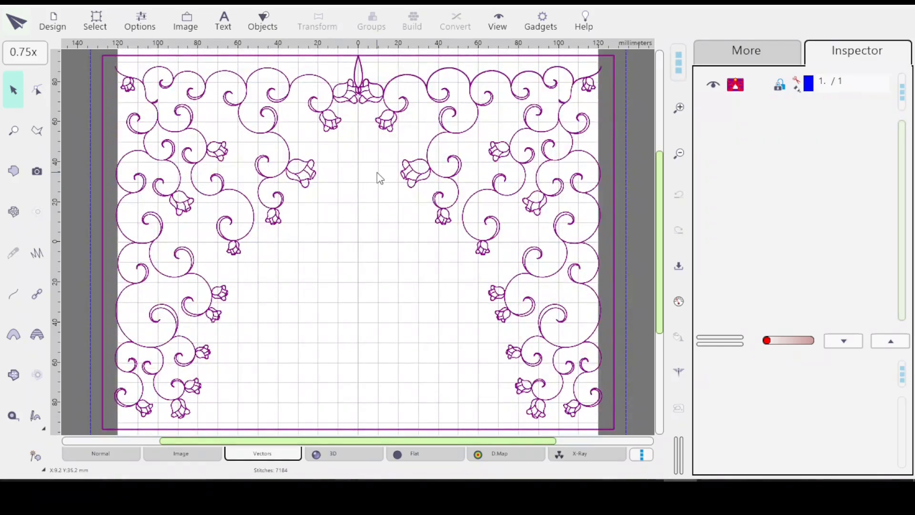
{"action": "left_click", "coordinate": [337, 456]}
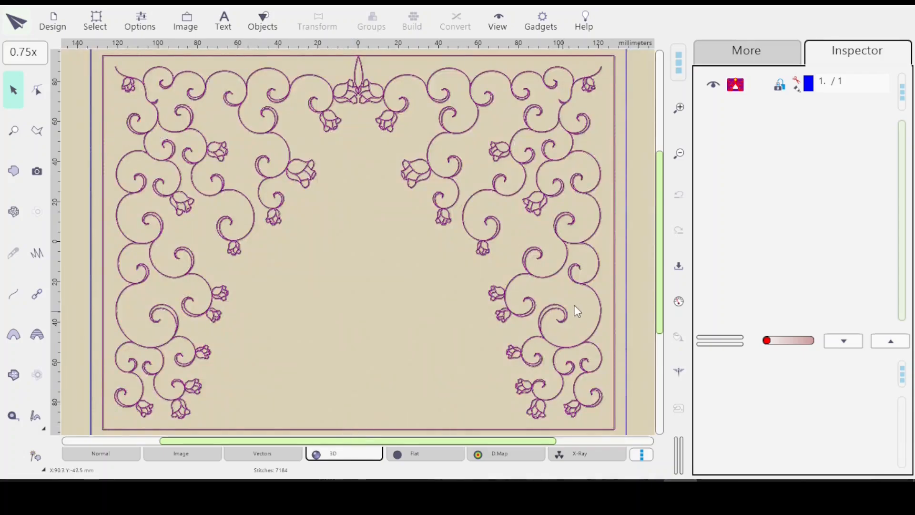
Select the opened example's single locked group and ungroup it into its component objects.
{"action": "left_click", "coordinate": [761, 82]}
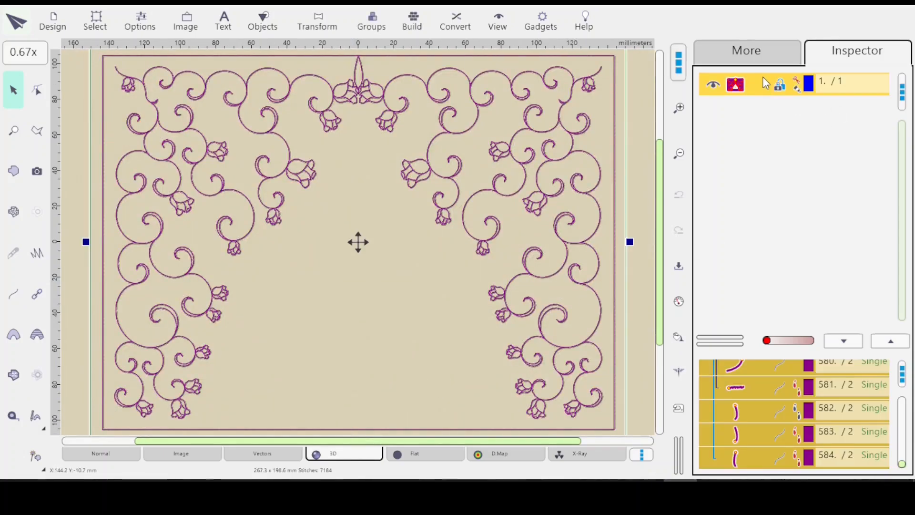
{"action": "left_click", "coordinate": [638, 141]}
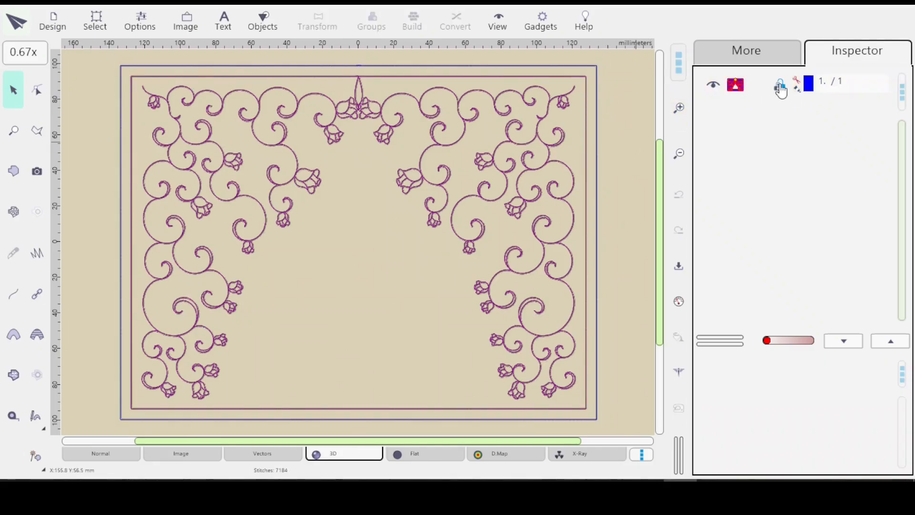
{"action": "left_click", "coordinate": [781, 92]}
{"action": "right_click", "coordinate": [781, 90]}
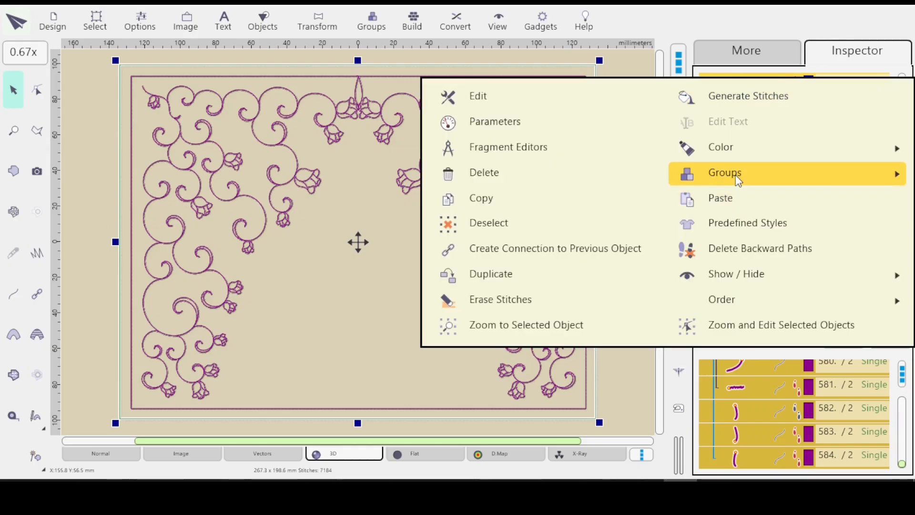
{"action": "mouse_move", "coordinate": [738, 181]}
{"action": "left_click", "coordinate": [857, 258]}
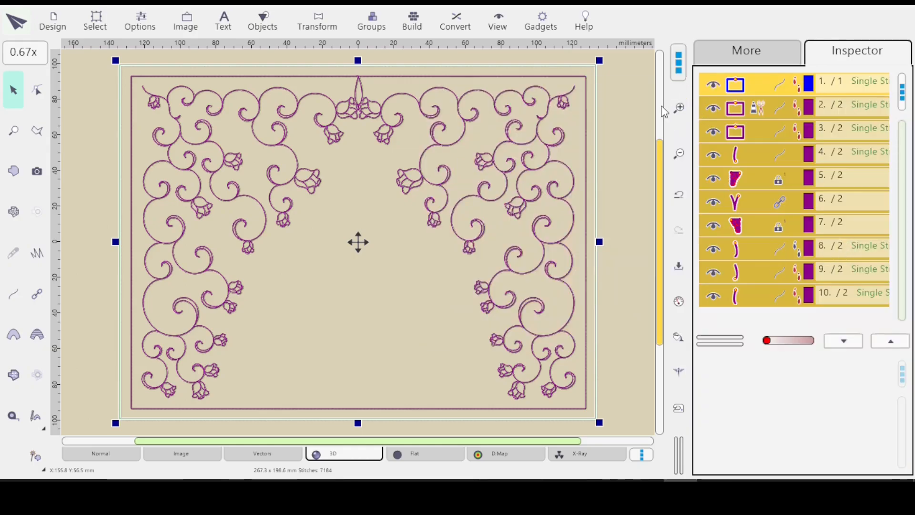
Clear the selection of all objects and examine the outer blue frame, object 1, by selecting it on its own.
{"action": "left_click", "coordinate": [624, 93]}
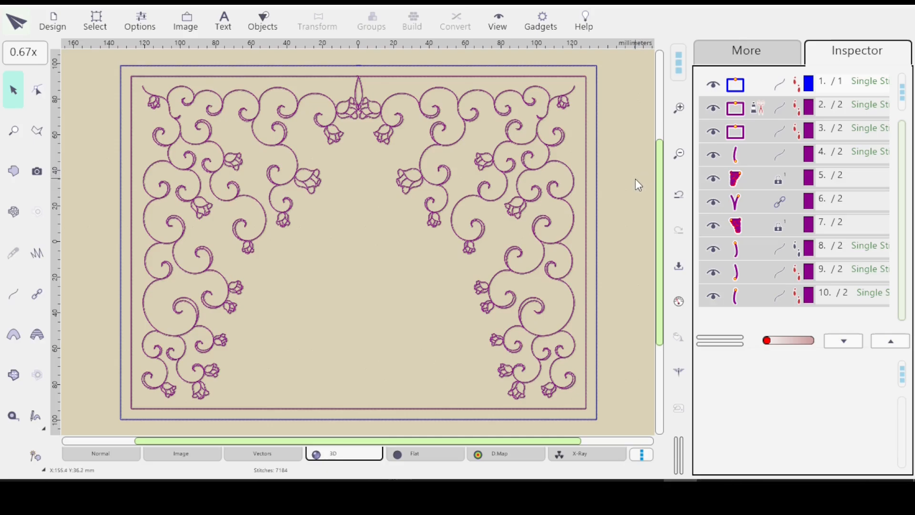
{"action": "left_click", "coordinate": [759, 85]}
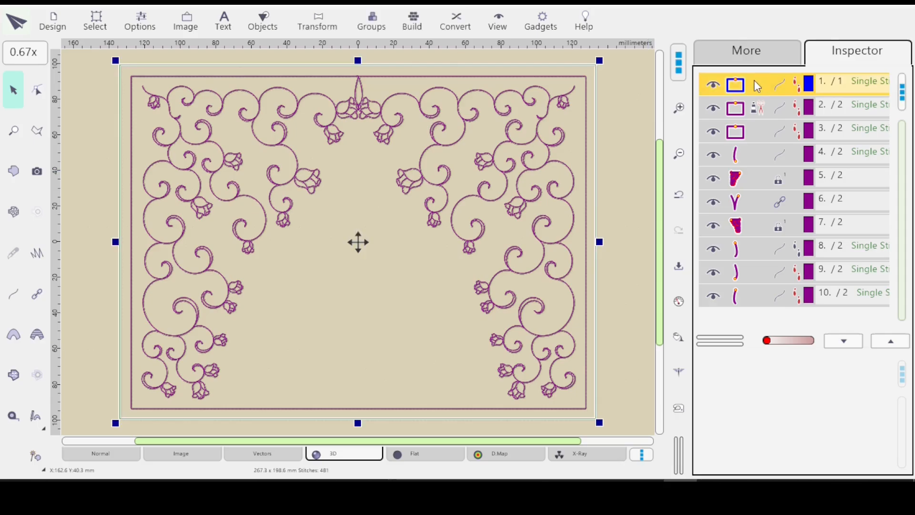
{"action": "left_click", "coordinate": [624, 114]}
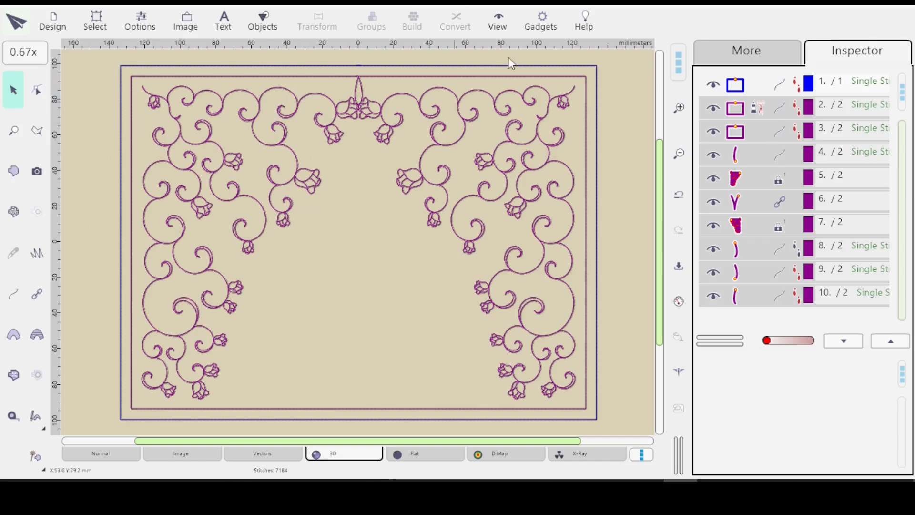
{"action": "left_click", "coordinate": [591, 112]}
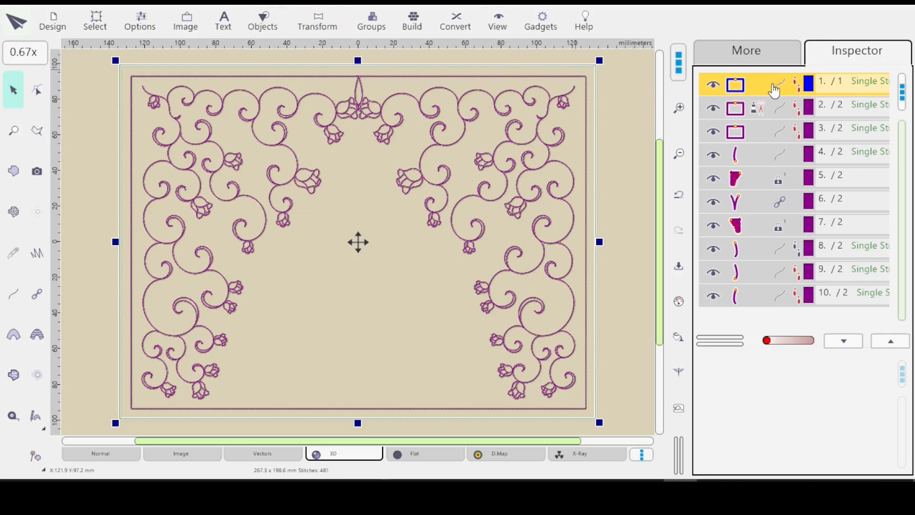
Inspect the offset distance setting of Shrink Object for the outer frame, and leave without applying the offset.
{"action": "left_click", "coordinate": [319, 23]}
{"action": "mouse_move", "coordinate": [350, 245]}
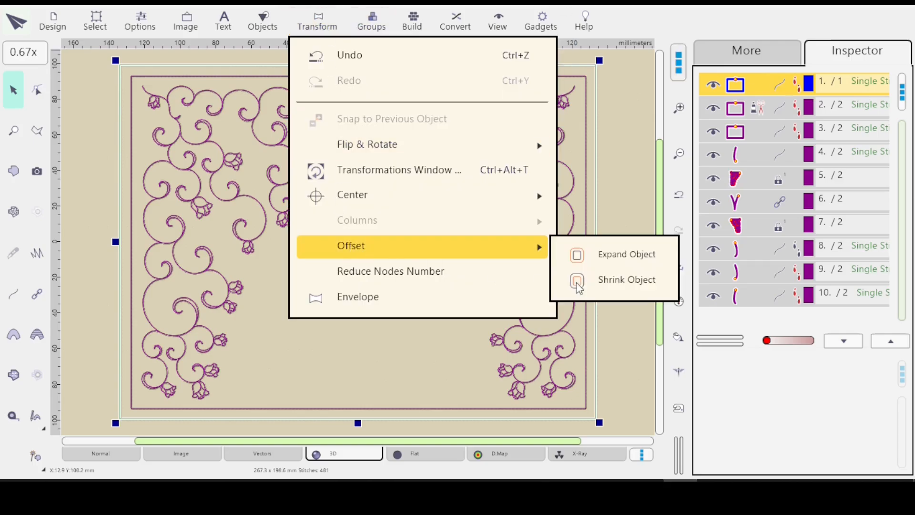
{"action": "left_click", "coordinate": [594, 280]}
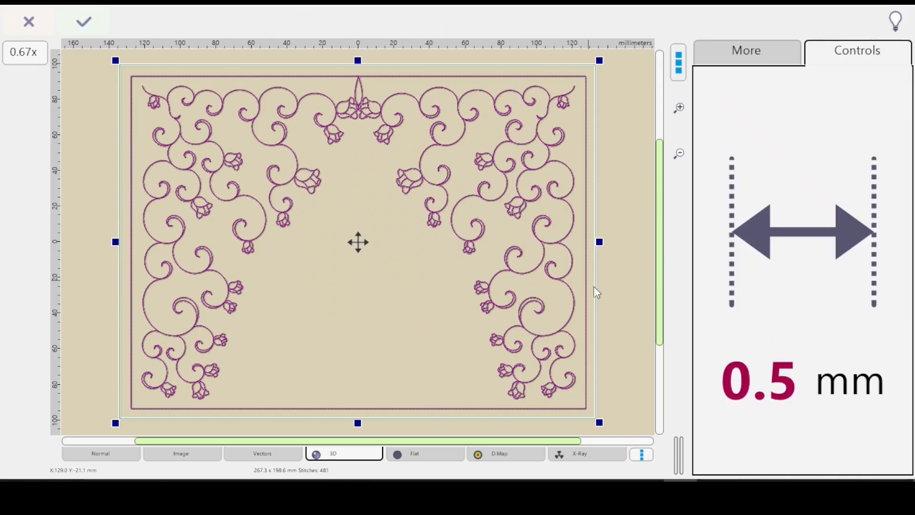
{"action": "left_click", "coordinate": [772, 239]}
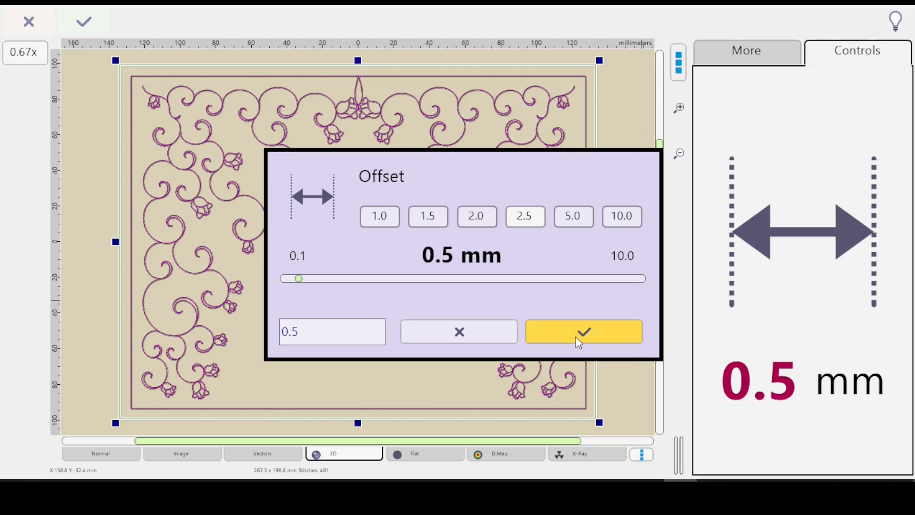
{"action": "left_click", "coordinate": [590, 337]}
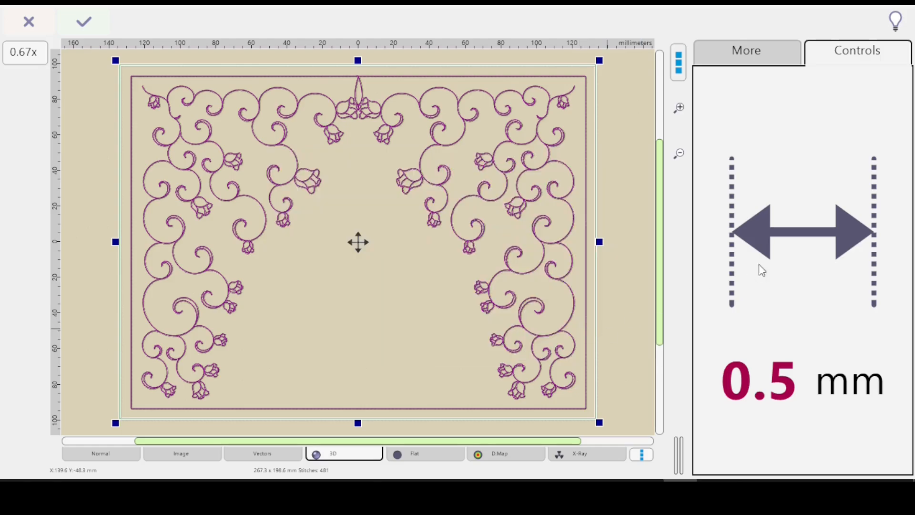
{"action": "left_click", "coordinate": [26, 22]}
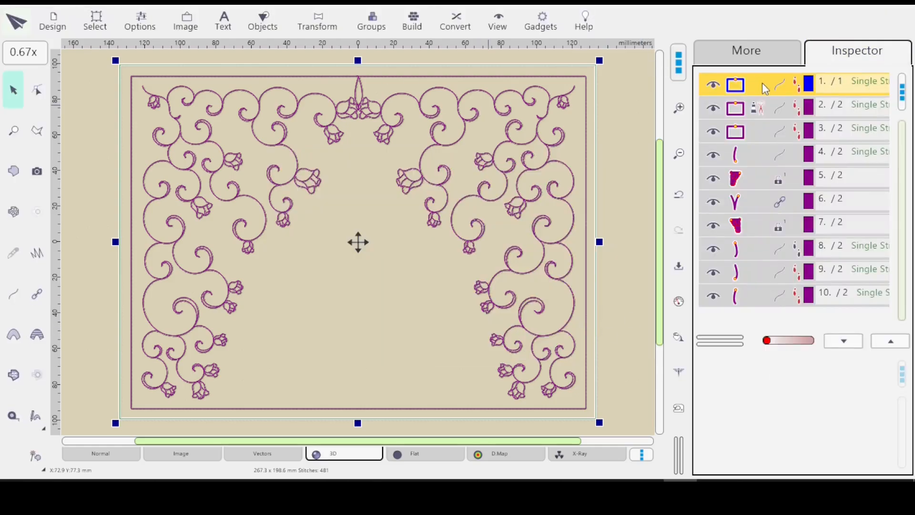
Inspect the outer frame's absolute and relative size in the Transformations window, leave without changes and clear the selection.
{"action": "left_click", "coordinate": [318, 21]}
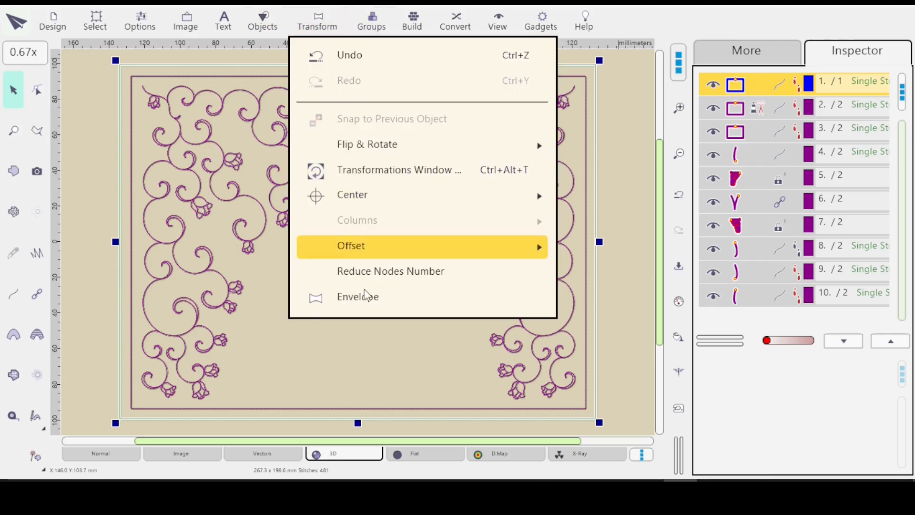
{"action": "left_click", "coordinate": [389, 167]}
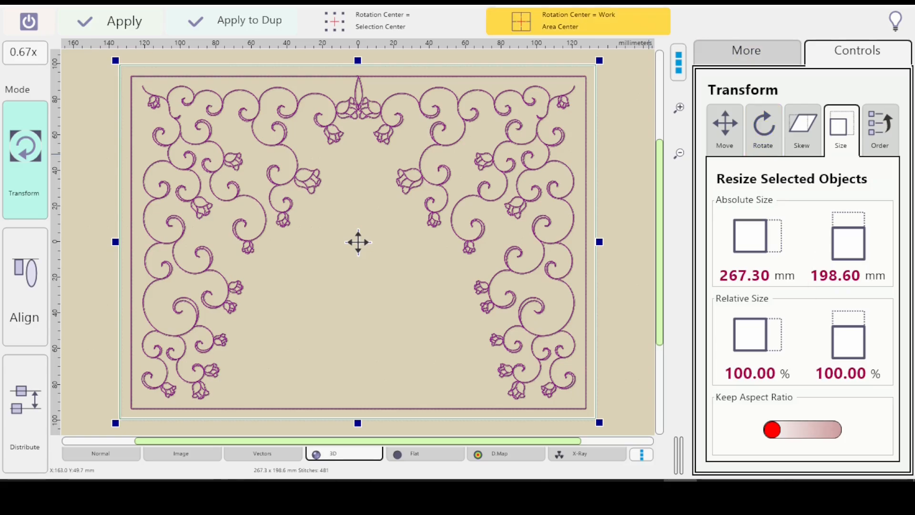
{"action": "left_click", "coordinate": [26, 21]}
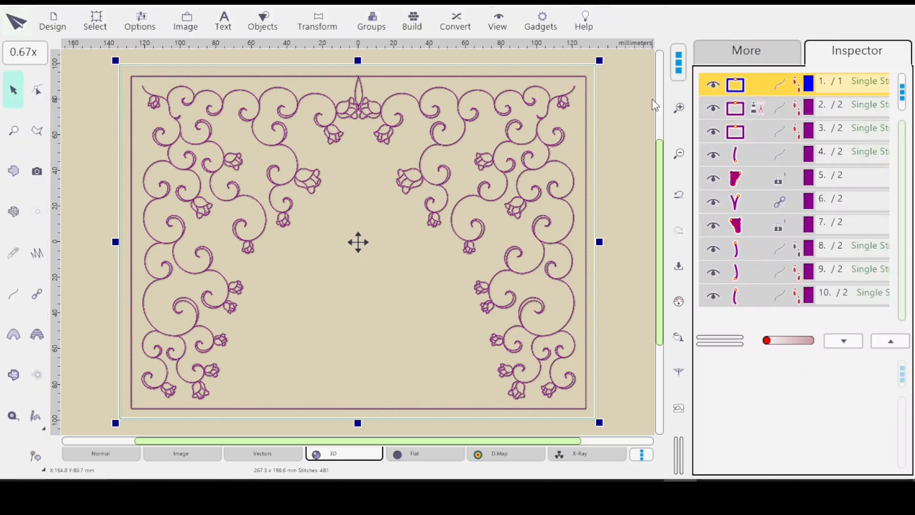
{"action": "left_click", "coordinate": [626, 98]}
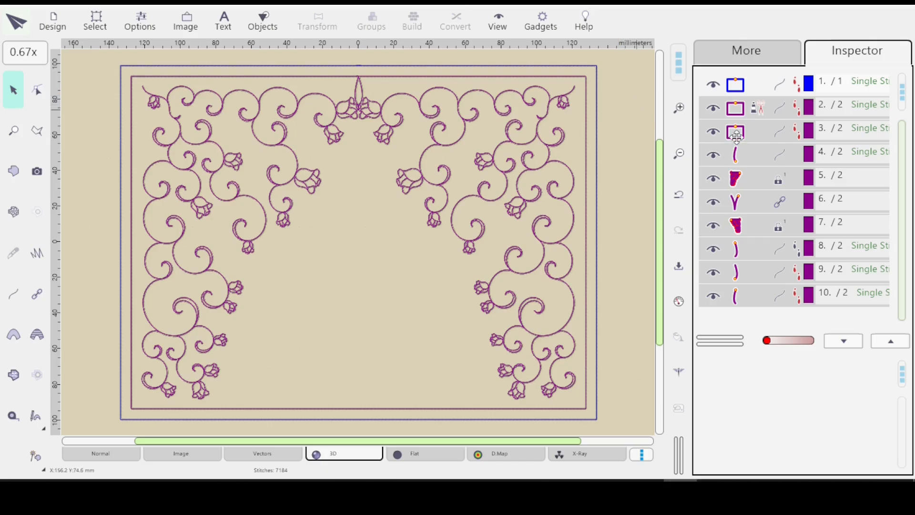
Compare the outer and inner frames by selecting objects 1 and 2 in turn, and clear the selection.
{"action": "left_click", "coordinate": [759, 85]}
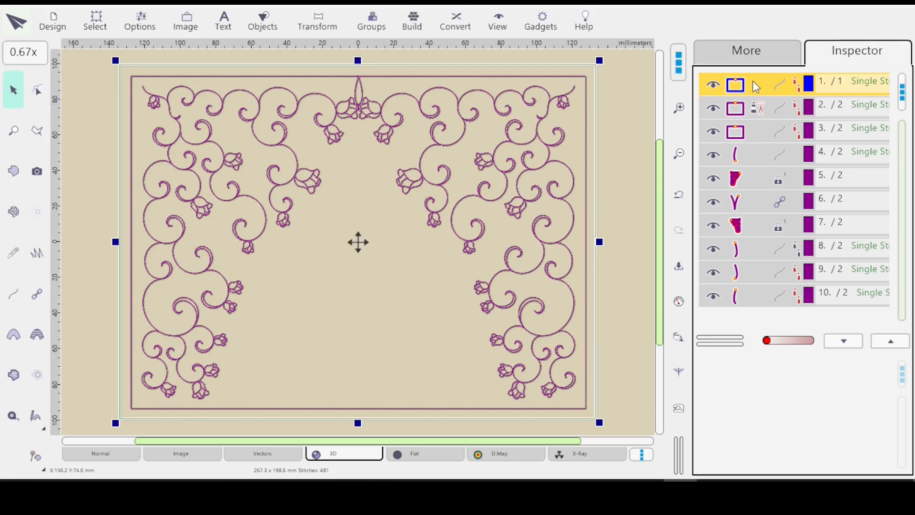
{"action": "left_click", "coordinate": [757, 107]}
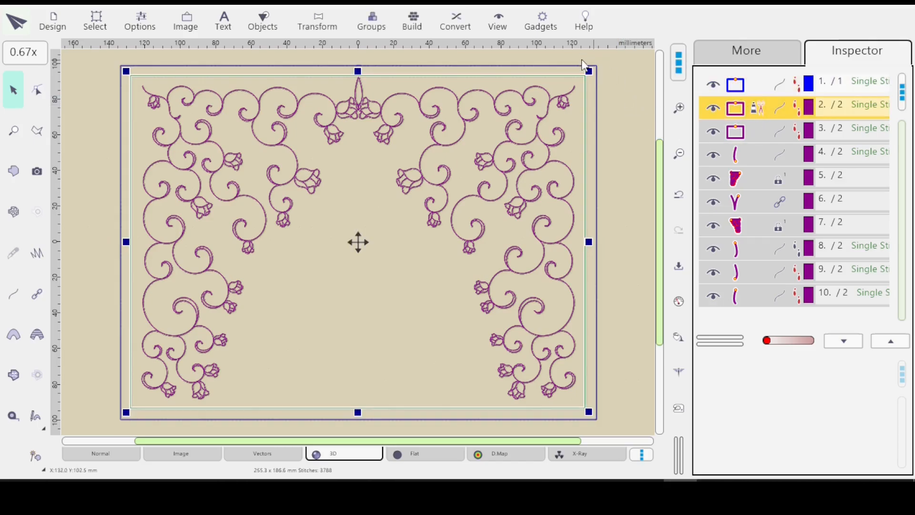
{"action": "left_click", "coordinate": [628, 96]}
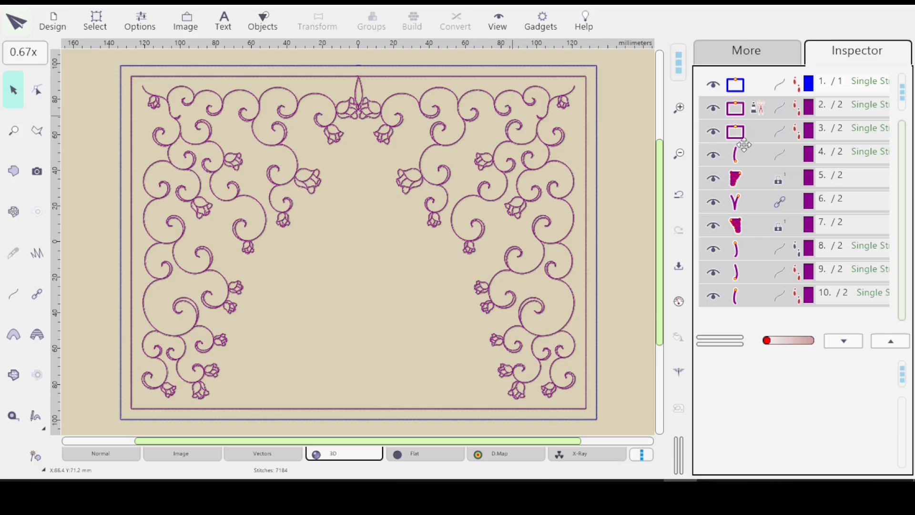
Select object 4, the left curve of the central leaf, and view it close up.
{"action": "left_click", "coordinate": [751, 159]}
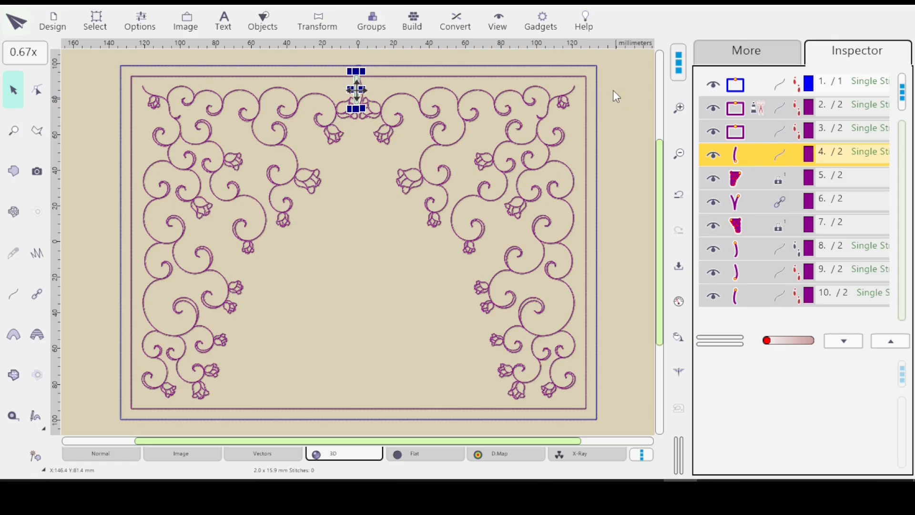
{"action": "left_click", "coordinate": [628, 101]}
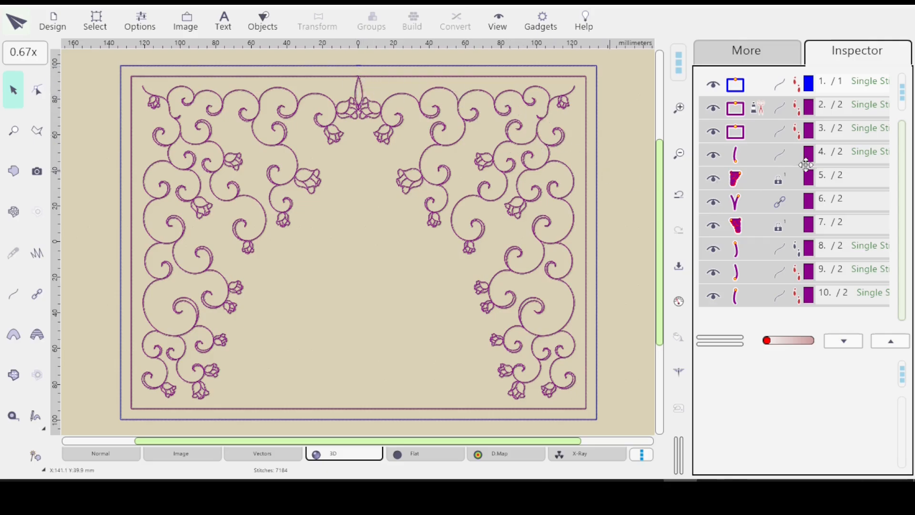
{"action": "left_click", "coordinate": [734, 156]}
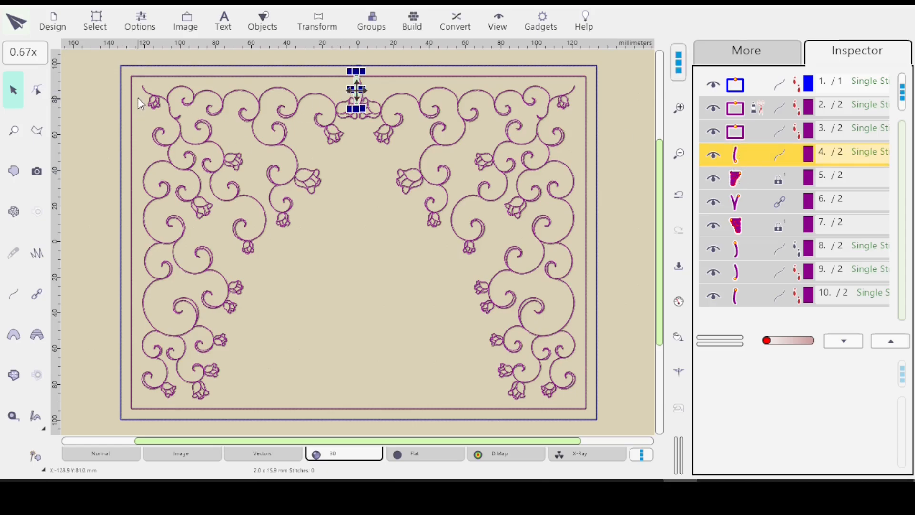
{"action": "key", "text": "z"}
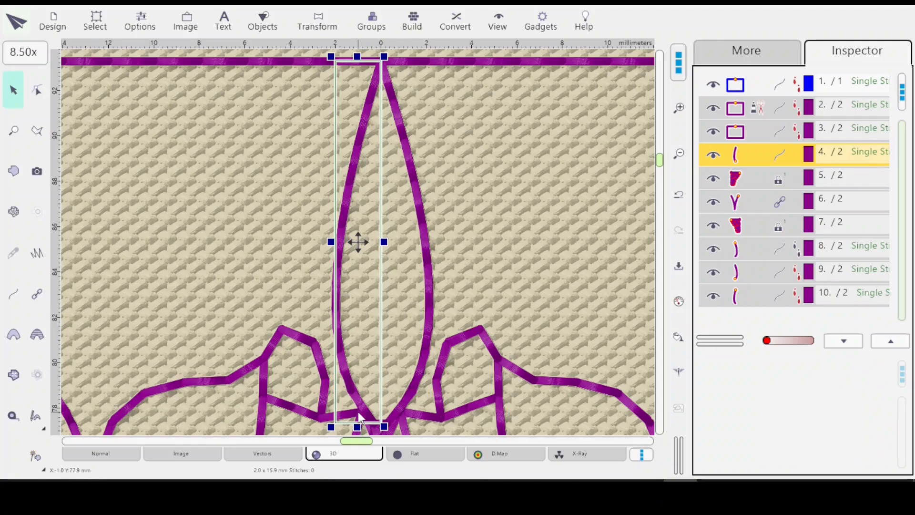
Show the design in the Vectors view and compare plant group 5 with leaf curve 4 around the central leaf.
{"action": "left_click", "coordinate": [751, 181]}
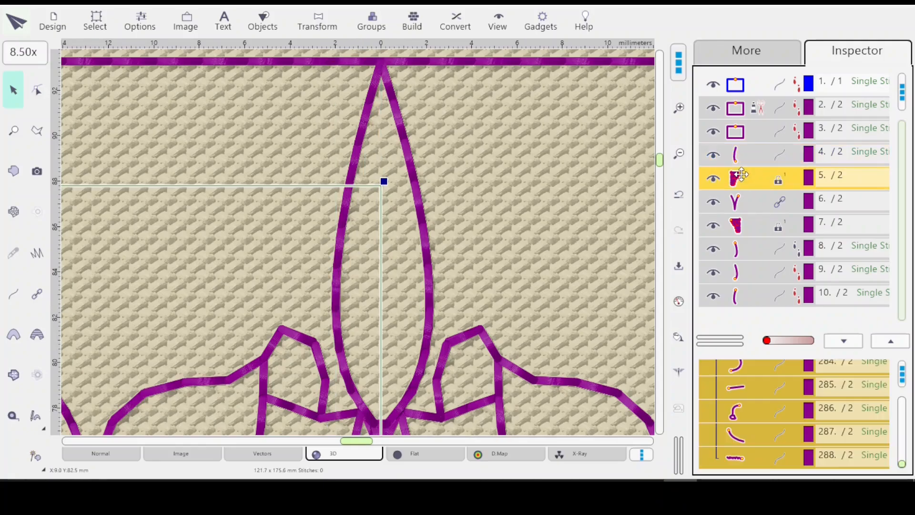
{"action": "left_click", "coordinate": [263, 457]}
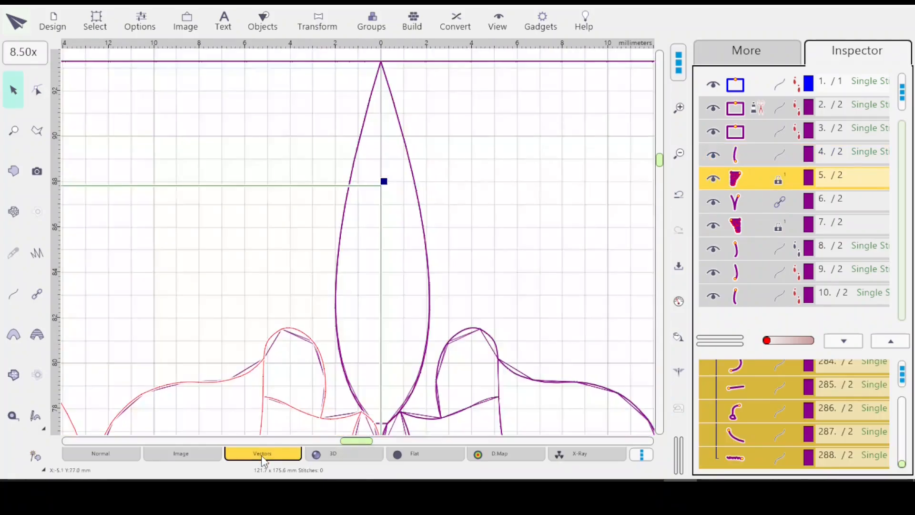
{"action": "left_click", "coordinate": [758, 154]}
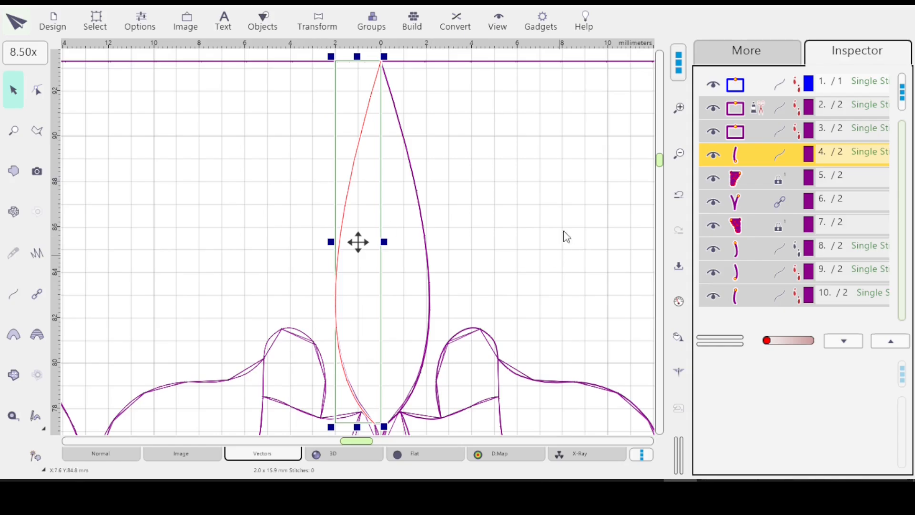
{"action": "scroll", "coordinate": [496, 246], "scroll_direction": "down", "scroll_amount": 5}
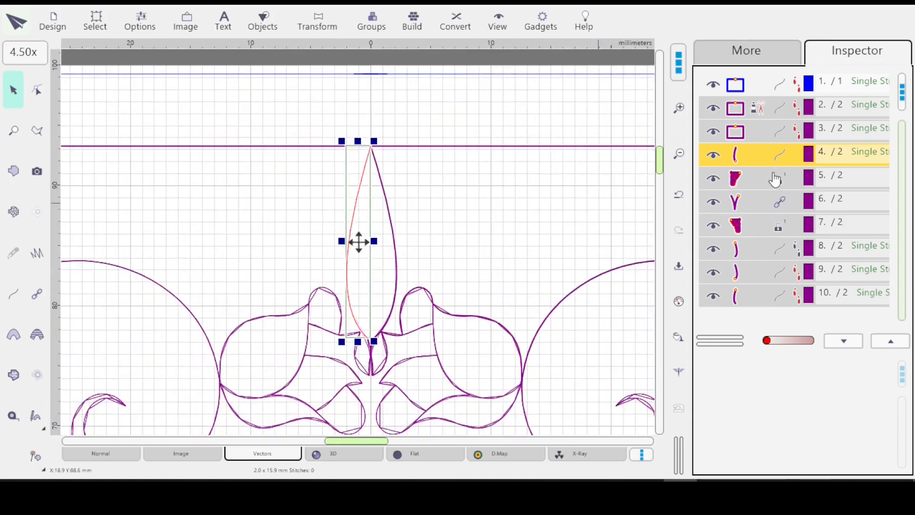
Examine the stitching sequence through objects 5, 6 and 7, and view the right plant group in full.
{"action": "left_click", "coordinate": [775, 178]}
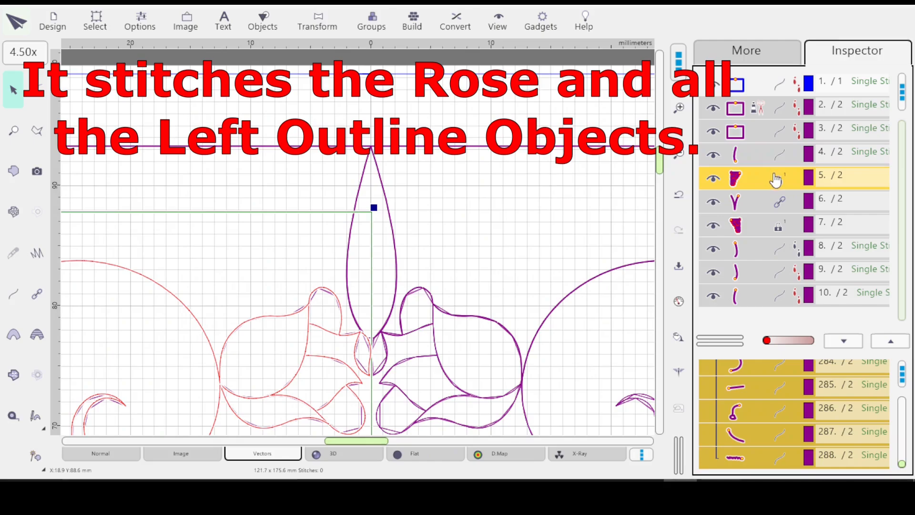
{"action": "left_click", "coordinate": [780, 214]}
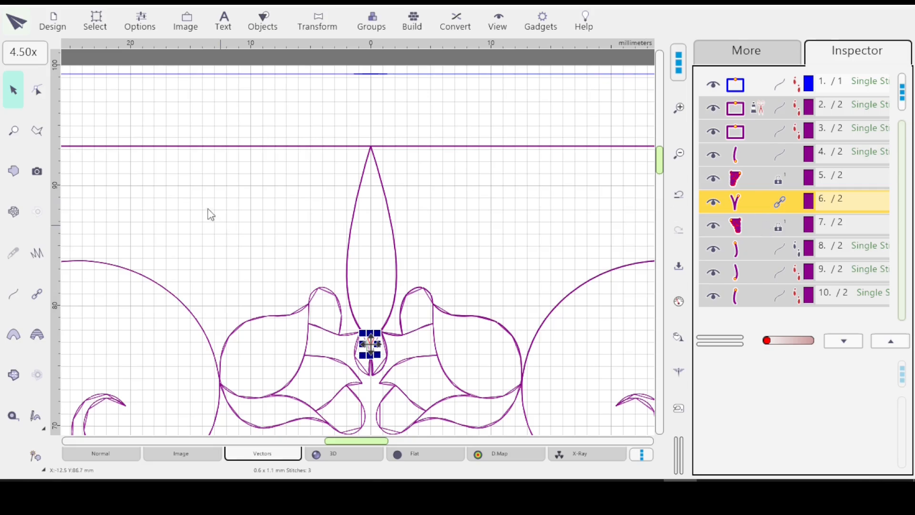
{"action": "left_click", "coordinate": [764, 226]}
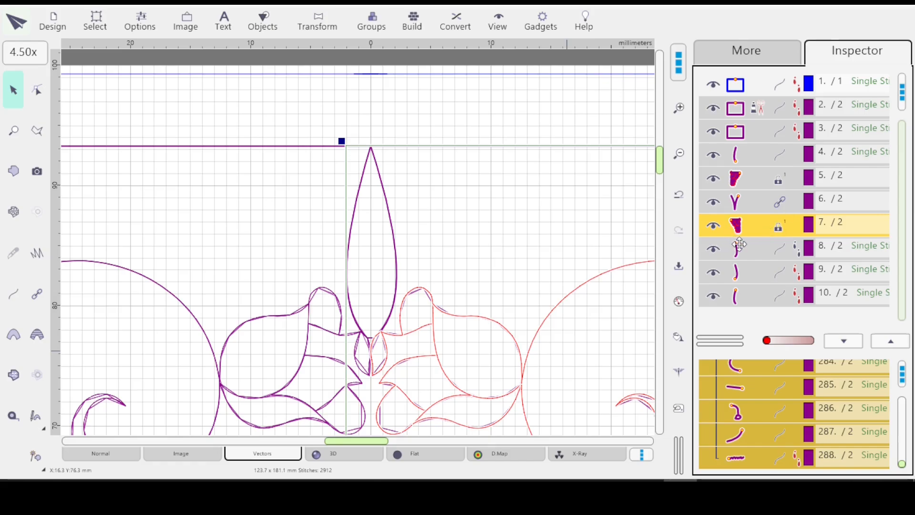
{"action": "key", "text": "0"}
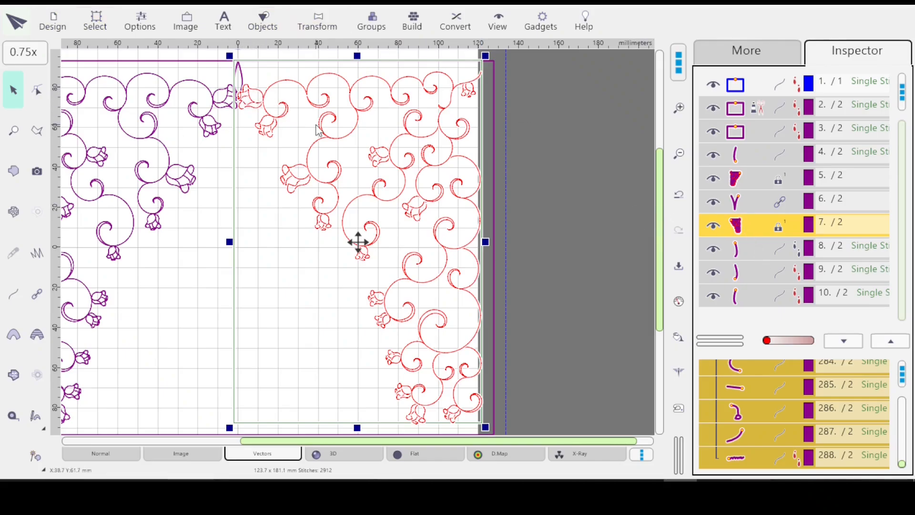
Examine the closing leaf curves close up by selecting objects 8, 9 and 10 in turn.
{"action": "left_click", "coordinate": [756, 248]}
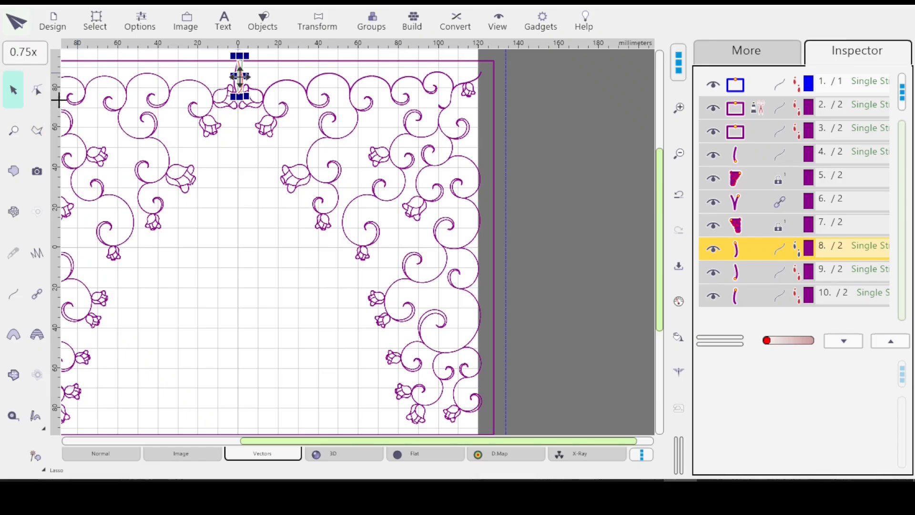
{"action": "key", "text": "z"}
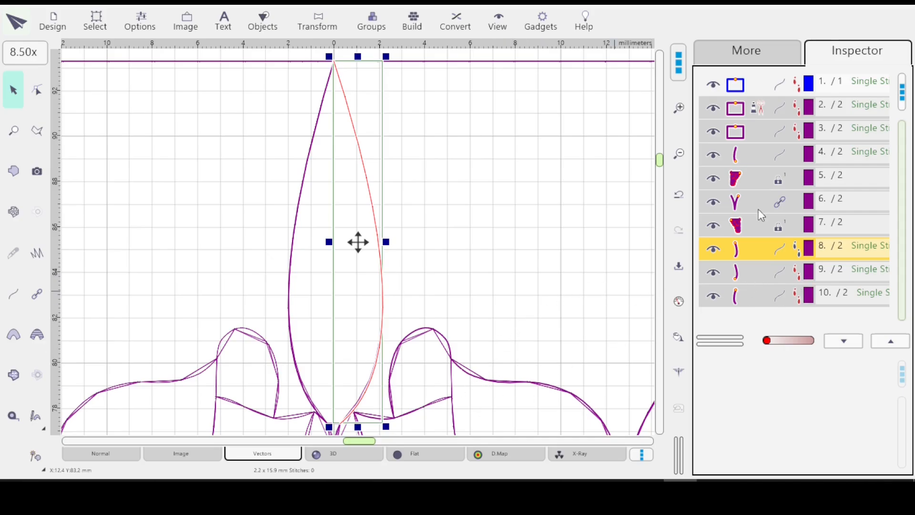
{"action": "left_click", "coordinate": [769, 276]}
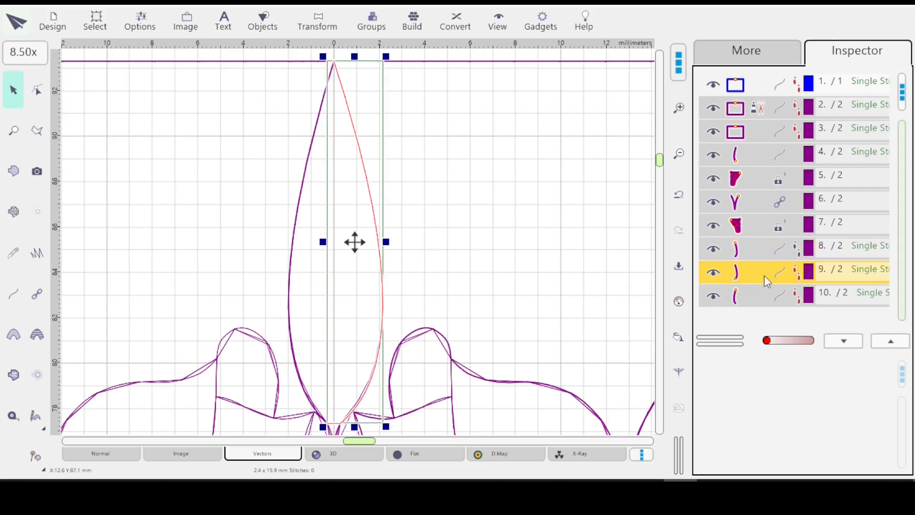
{"action": "left_click", "coordinate": [764, 304]}
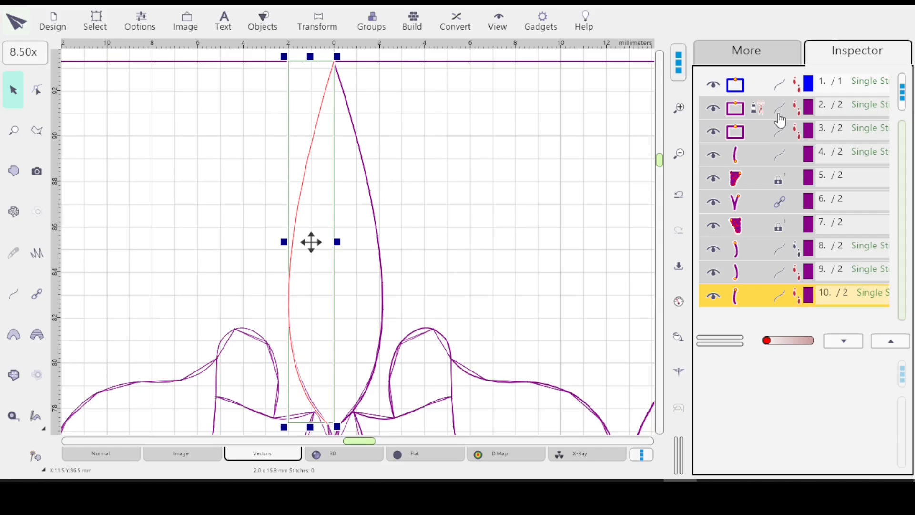
View the whole design with all objects selected, clear that selection and select only the inner frame, object 2.
{"action": "key", "text": "ctrl+a"}
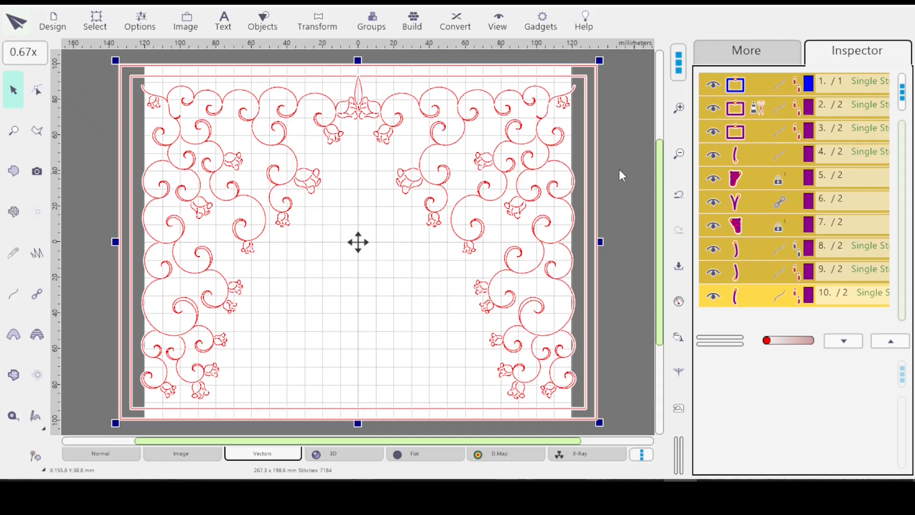
{"action": "left_click", "coordinate": [619, 174]}
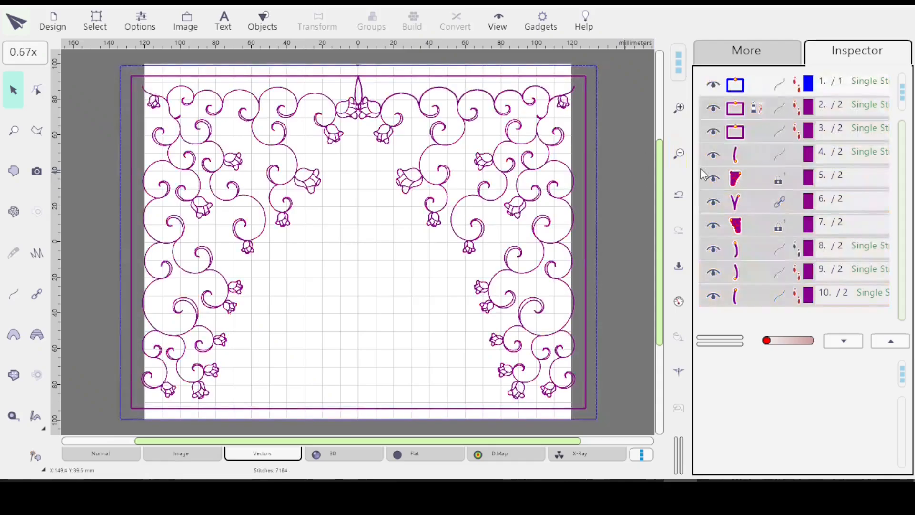
{"action": "left_click", "coordinate": [772, 109]}
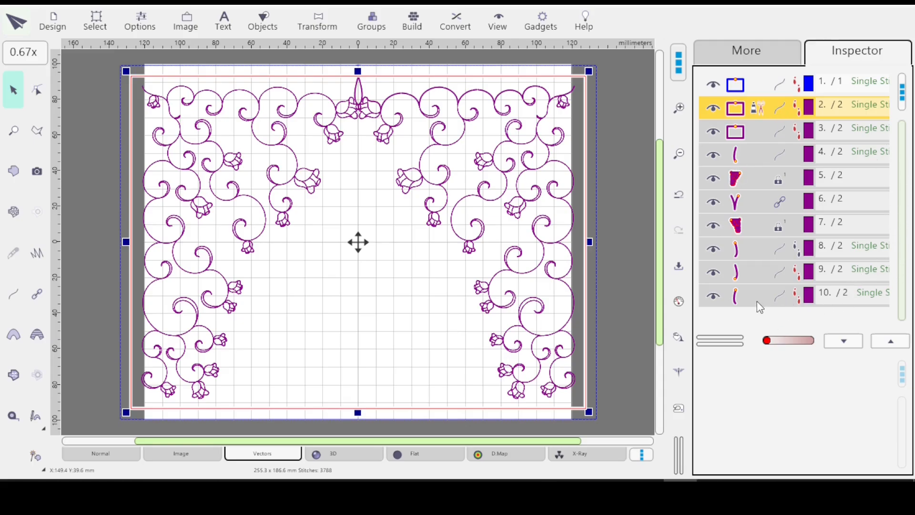
Select objects 2 through 10, start their stitch simulation, pause it and rewind to stitch 0.
{"action": "left_click", "coordinate": [773, 305], "text": "shift"}
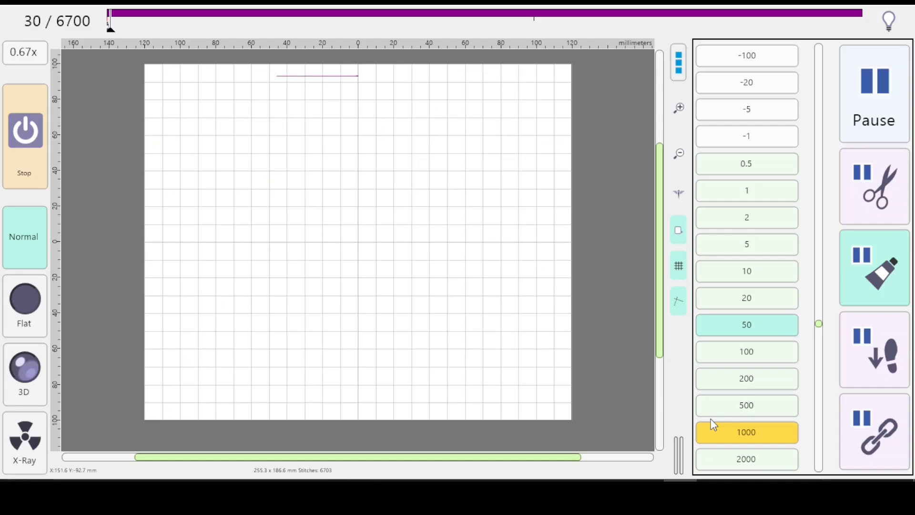
{"action": "left_click", "coordinate": [869, 89]}
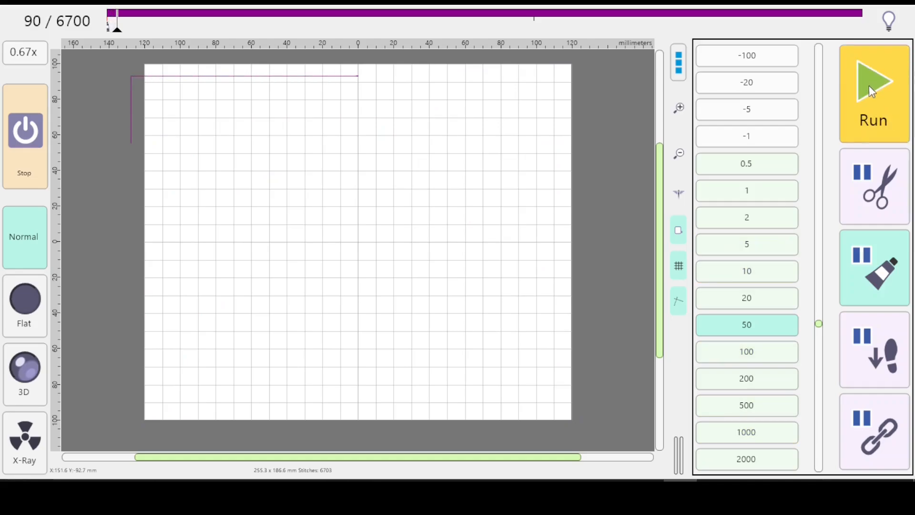
{"action": "left_click", "coordinate": [860, 174]}
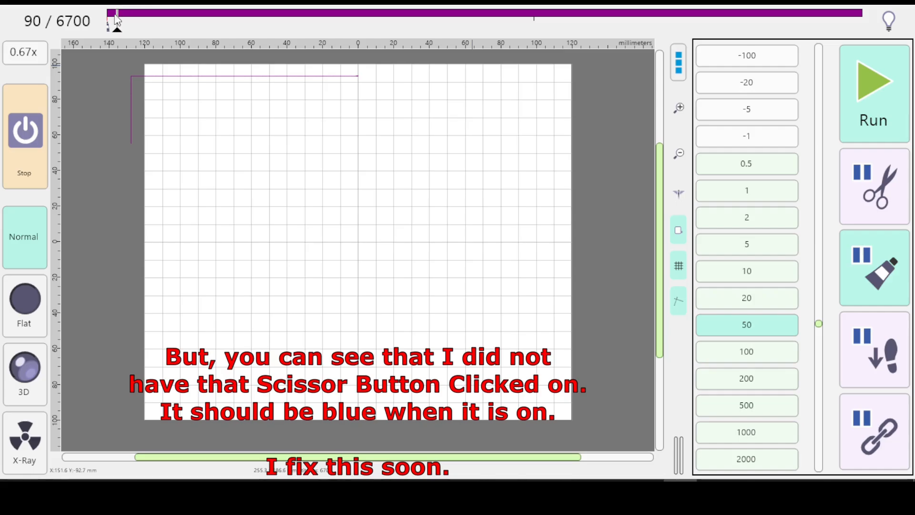
{"action": "left_click_drag", "start_coordinate": [115, 30], "coordinate": [103, 30]}
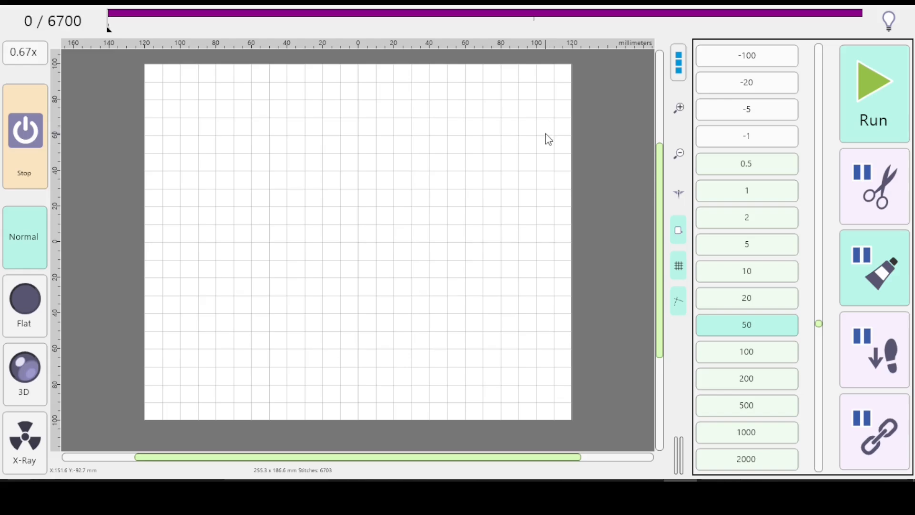
Simulate the stitching from the start through the left plant group, raising the speed to 100 and 200 before slowing it to 50.
{"action": "left_click", "coordinate": [867, 113]}
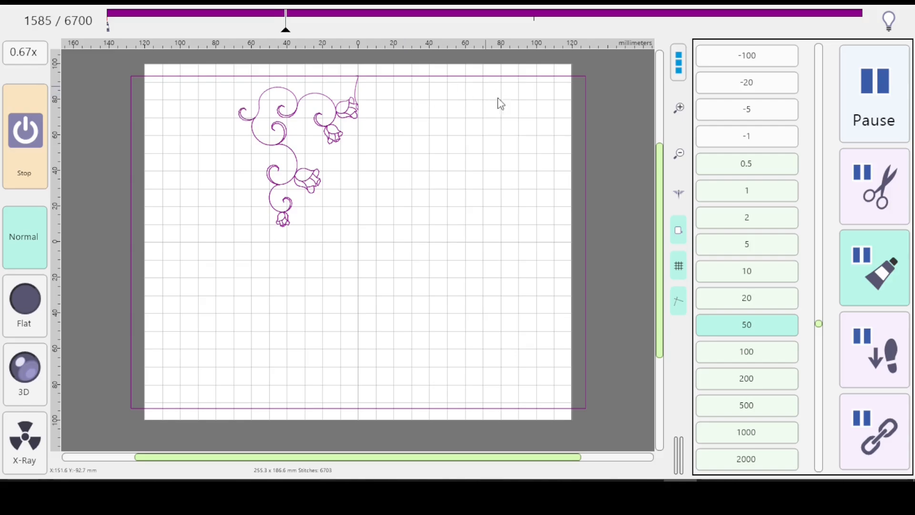
{"action": "left_click", "coordinate": [746, 353]}
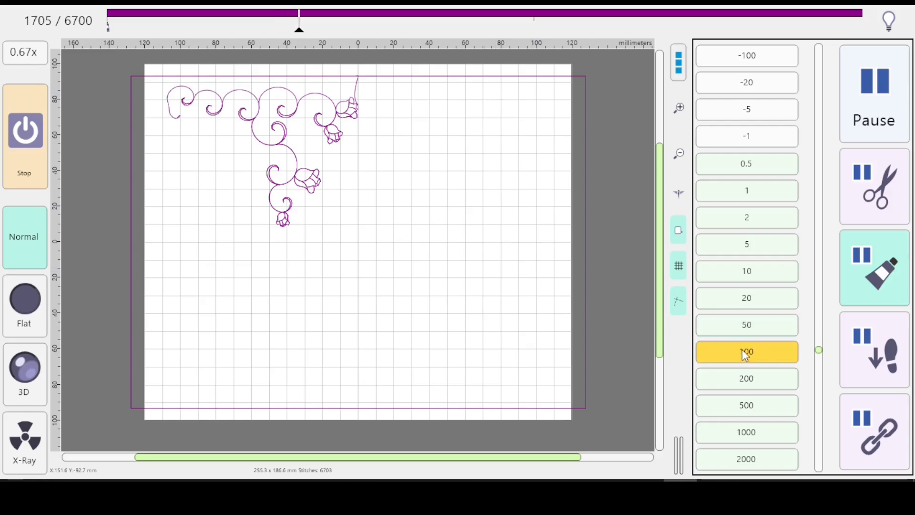
{"action": "left_click", "coordinate": [749, 377]}
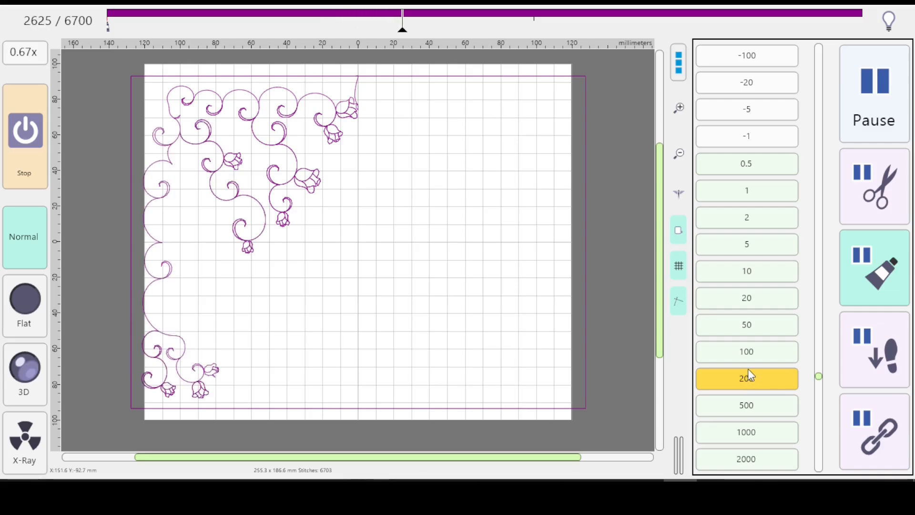
{"action": "left_click", "coordinate": [745, 326]}
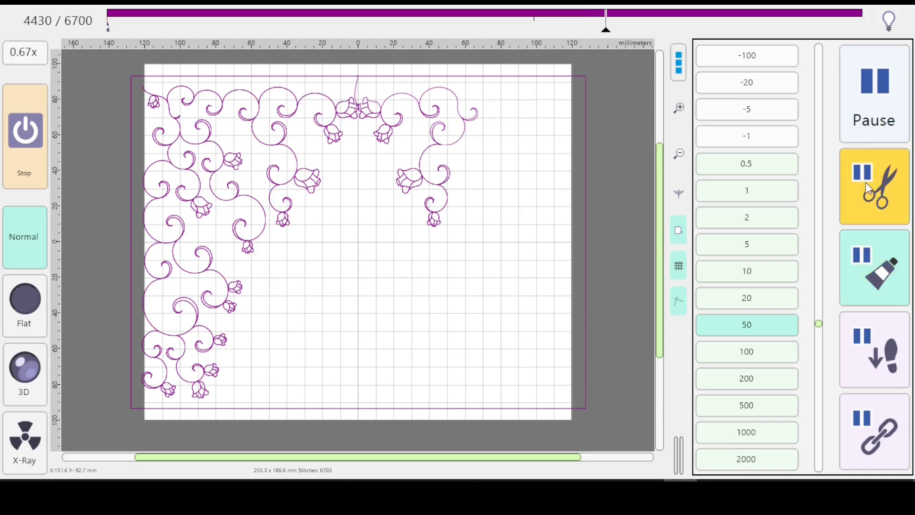
Pause the simulation, rewind it to stitch 3710 and enable automatic pausing at thread trims.
{"action": "left_click", "coordinate": [871, 88]}
{"action": "left_click_drag", "start_coordinate": [617, 27], "coordinate": [525, 27]}
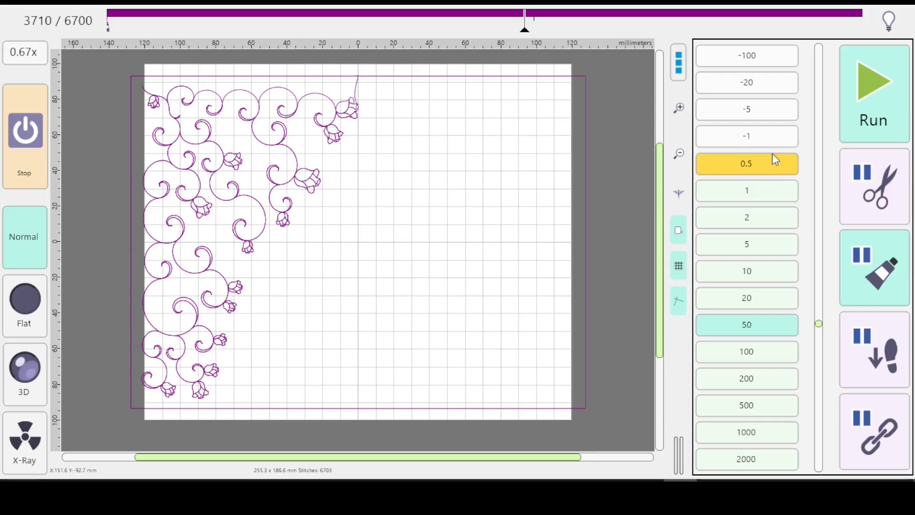
{"action": "left_click", "coordinate": [899, 215]}
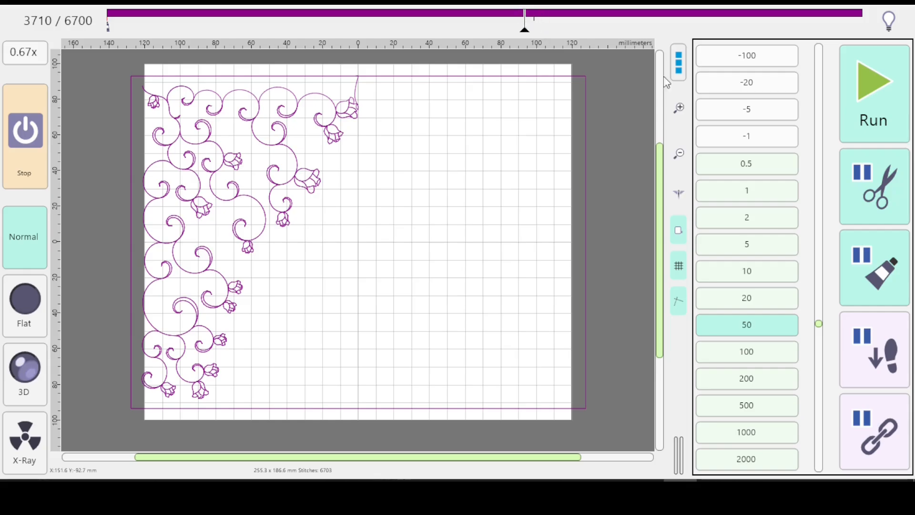
Simulate the rest of the stitching to the end at speeds 200, 20 and 50, and exit the simulation.
{"action": "left_click", "coordinate": [870, 84]}
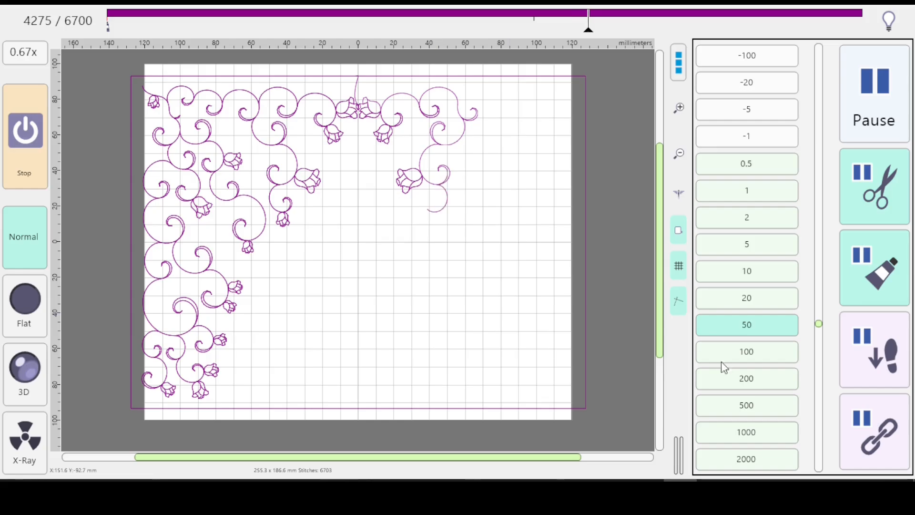
{"action": "left_click", "coordinate": [742, 379]}
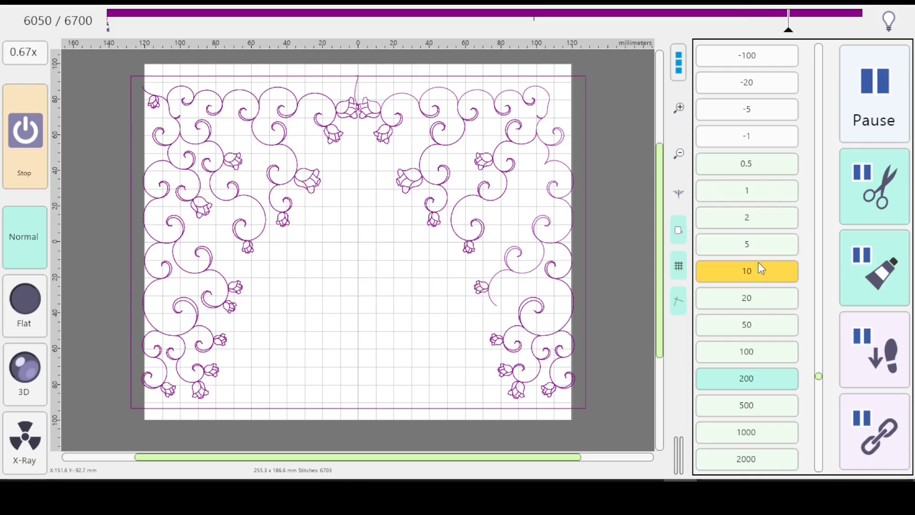
{"action": "left_click", "coordinate": [747, 302]}
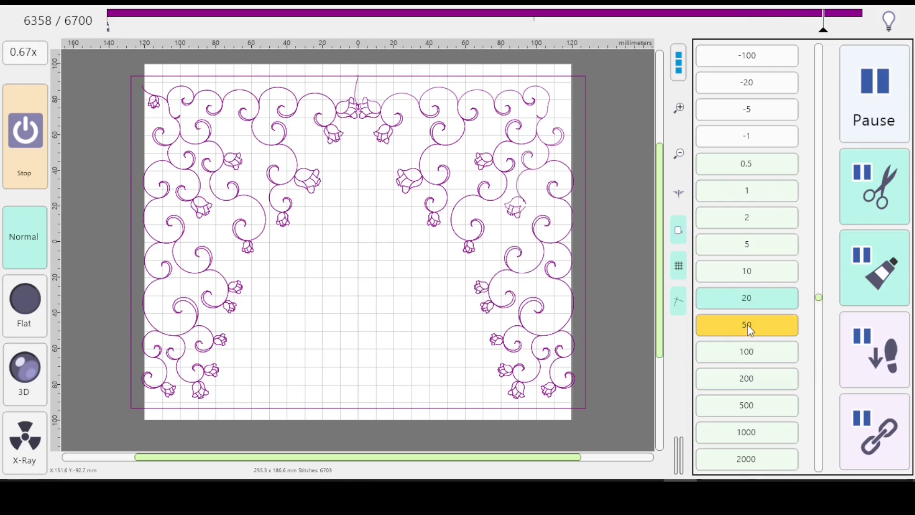
{"action": "left_click", "coordinate": [748, 323]}
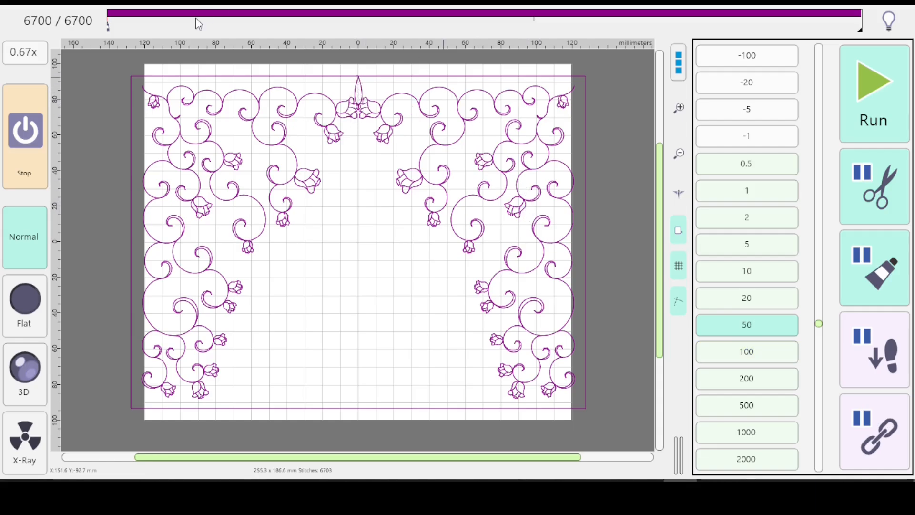
{"action": "left_click", "coordinate": [27, 138]}
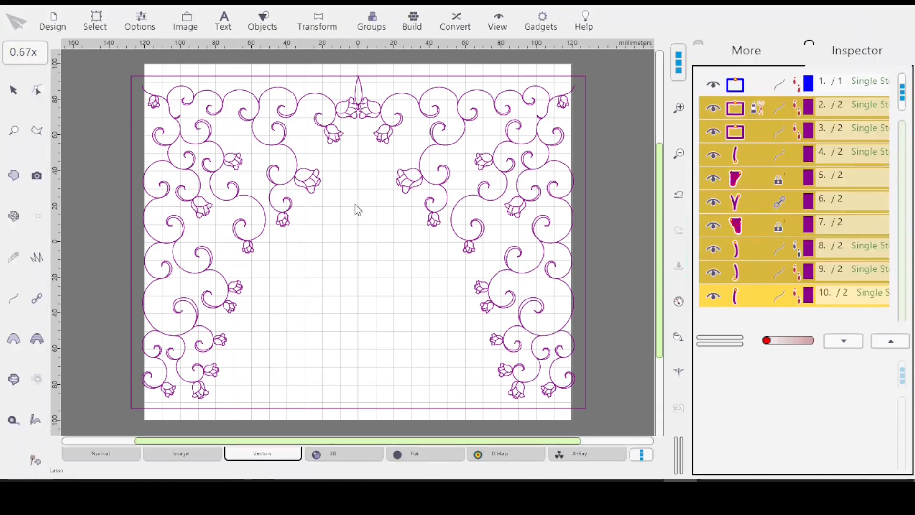